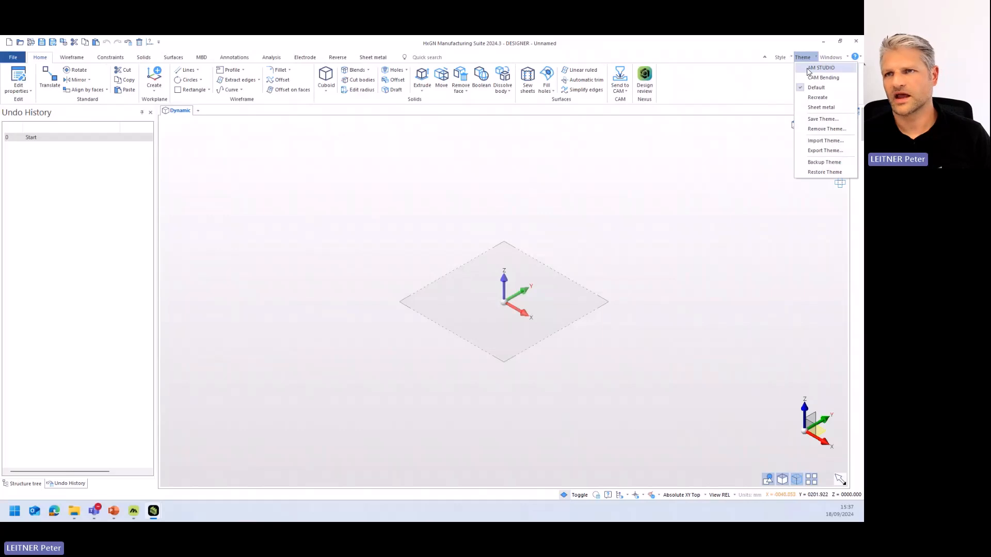
- Switch the interface theme to AM STUDIO for the 3D printing tools
{"action": "left_click", "coordinate": [820, 68]}
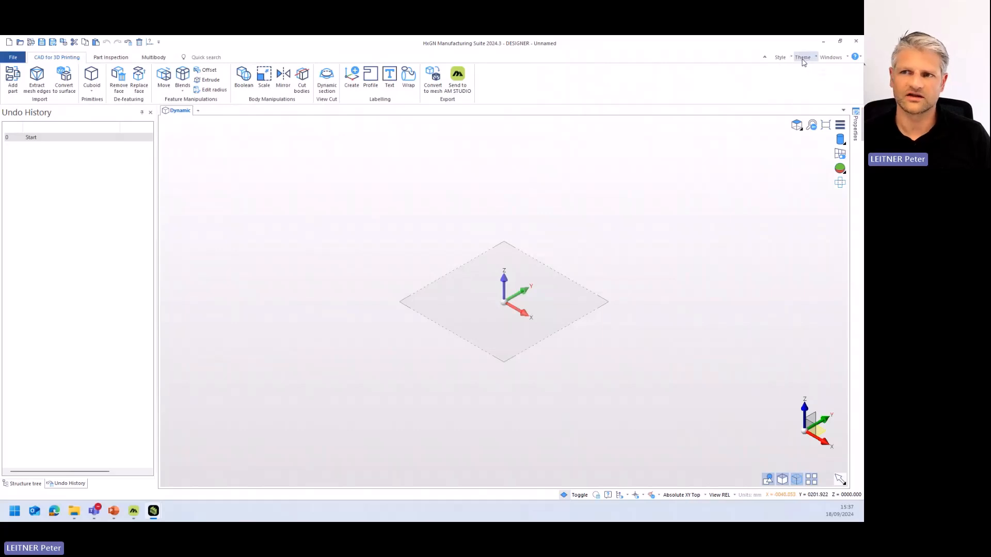
{"action": "left_click", "coordinate": [803, 58]}
{"action": "left_click", "coordinate": [736, 82]}
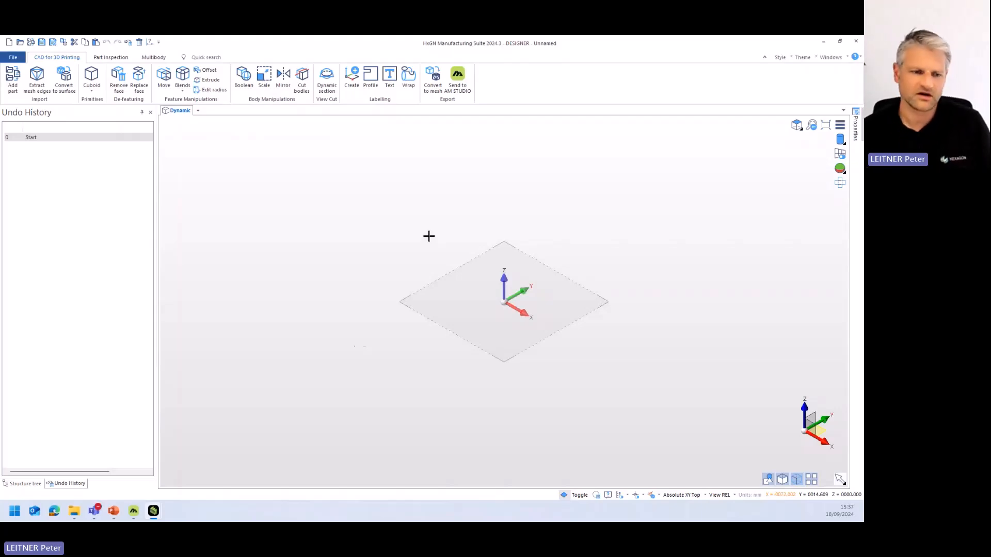
{"action": "left_click", "coordinate": [114, 511]}
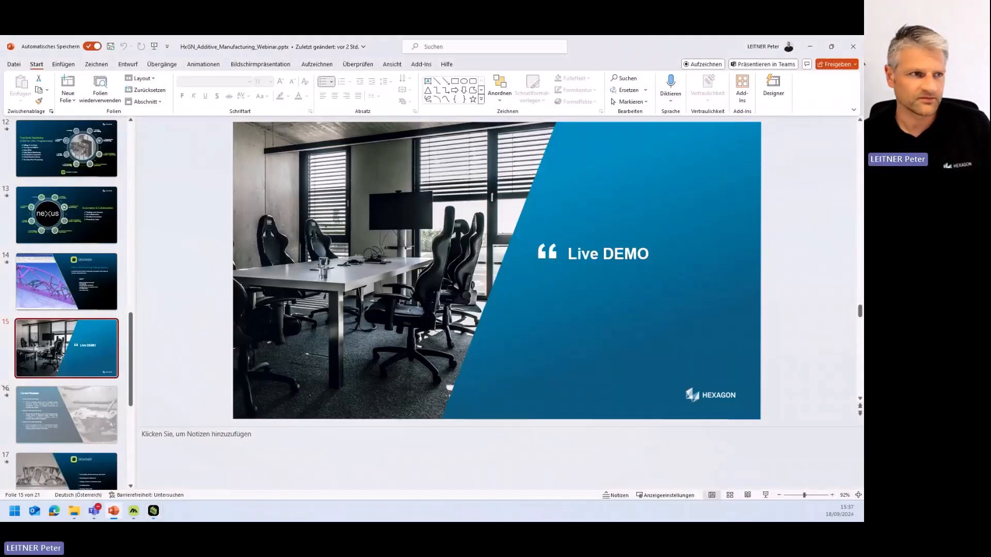
{"action": "left_click", "coordinate": [114, 511]}
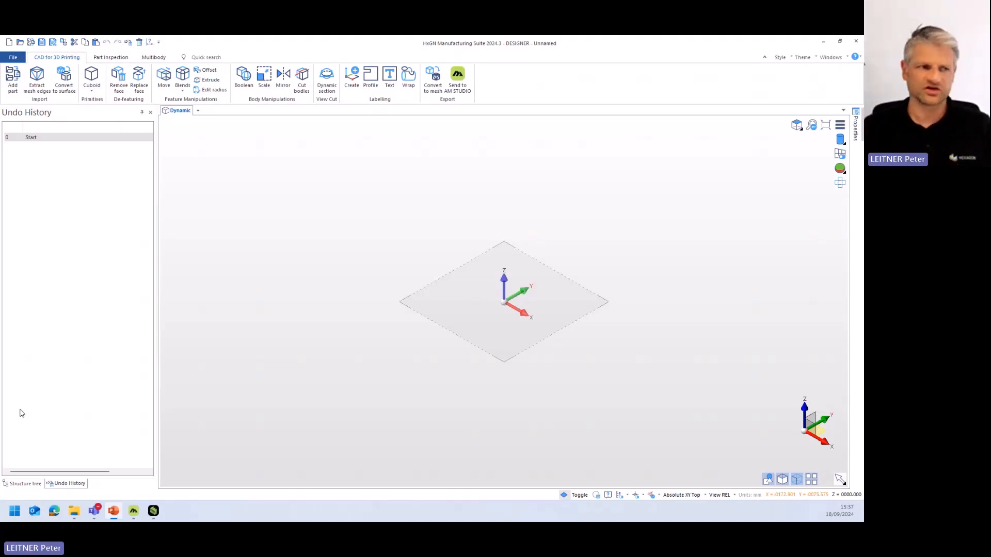
- Create a cuboid at the origin with length 16 mm, width 25 mm and height 28 mm
{"action": "left_click", "coordinate": [92, 89]}
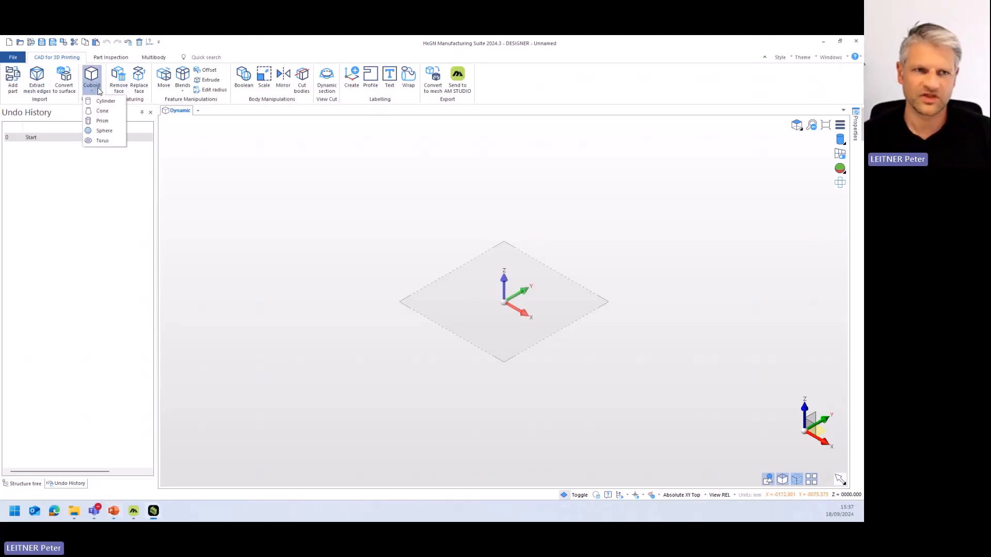
{"action": "left_click", "coordinate": [97, 84]}
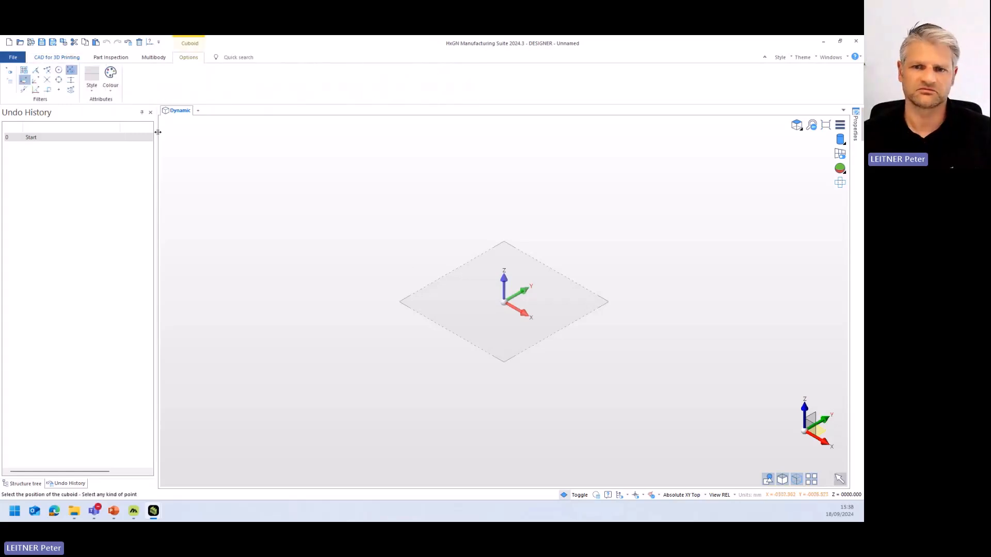
{"action": "left_click", "coordinate": [505, 304]}
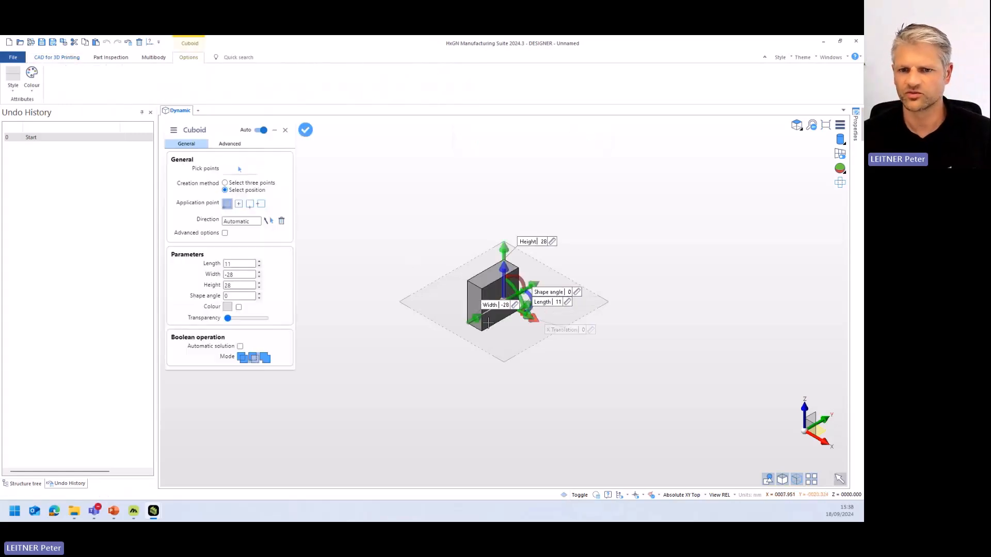
{"action": "scroll", "coordinate": [475, 351], "scroll_direction": "up", "scroll_amount": 3}
{"action": "left_click_drag", "start_coordinate": [426, 323], "coordinate": [639, 201]}
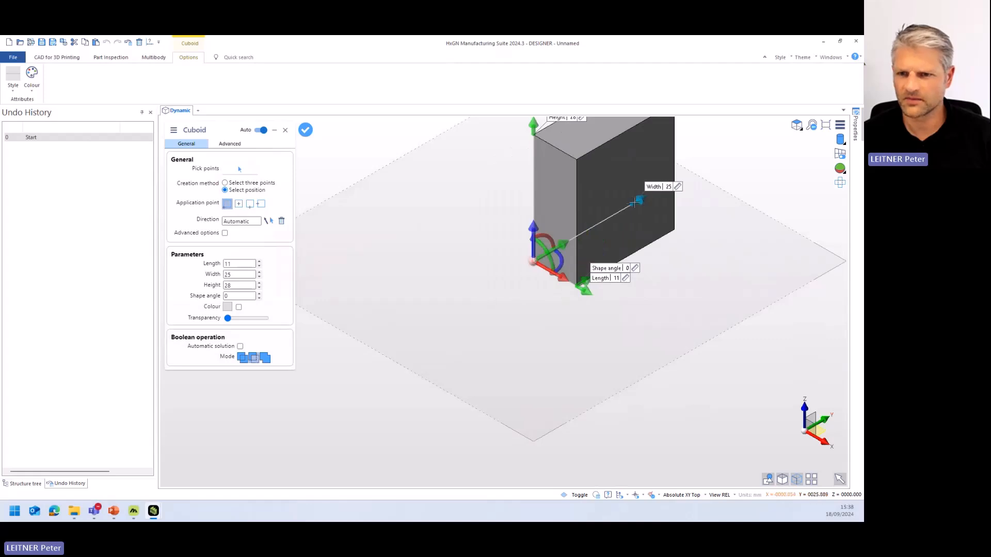
{"action": "scroll", "coordinate": [582, 234], "scroll_direction": "down", "scroll_amount": 3}
{"action": "mouse_move", "coordinate": [586, 268]}
{"action": "left_mouse_down"}
{"action": "mouse_move", "coordinate": [622, 281]}
{"action": "mouse_move", "coordinate": [590, 272]}
{"action": "left_mouse_up"}
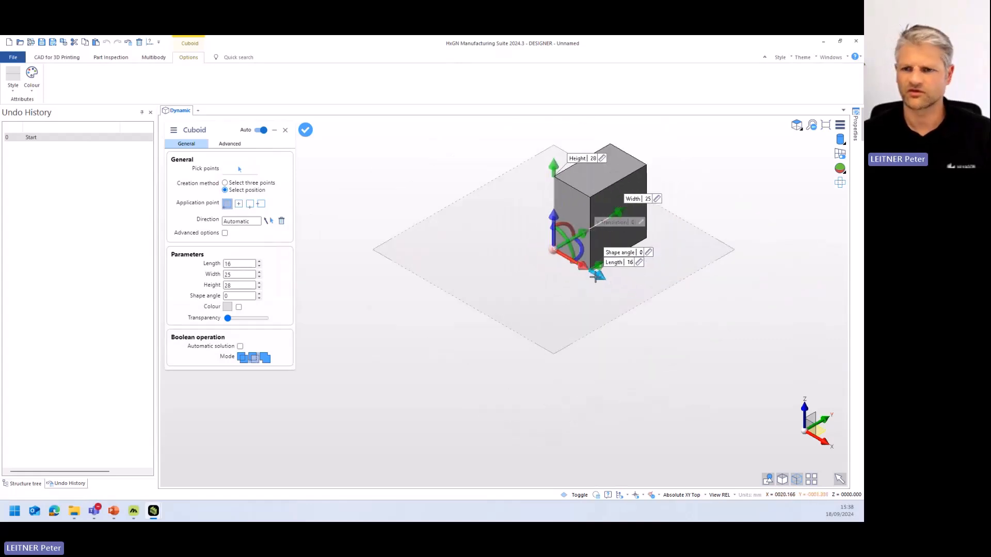
{"action": "scroll", "coordinate": [655, 240], "scroll_direction": "up", "scroll_amount": 2}
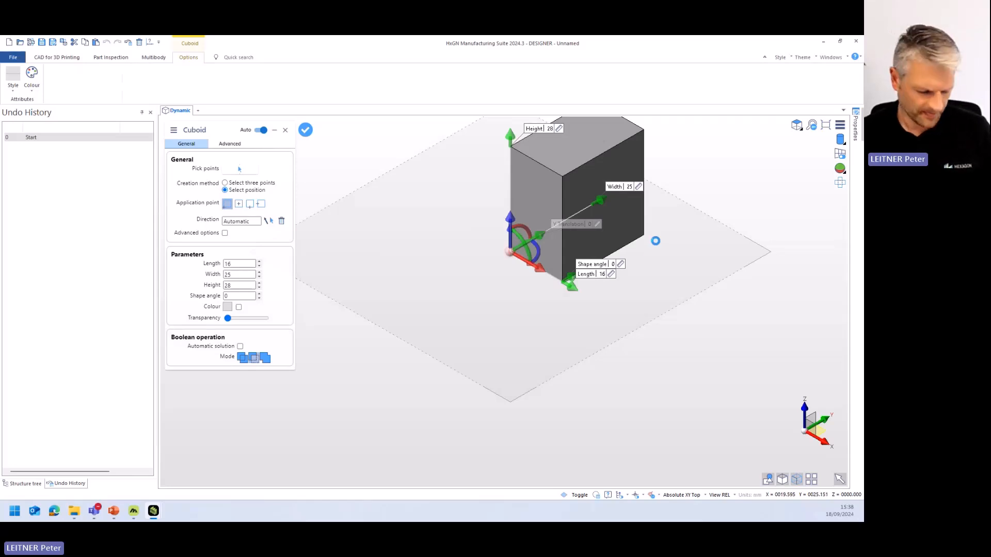
{"action": "scroll", "coordinate": [644, 268], "scroll_direction": "up", "scroll_amount": 2}
{"action": "middle_click_drag", "start_coordinate": [643, 268], "coordinate": [557, 351]}
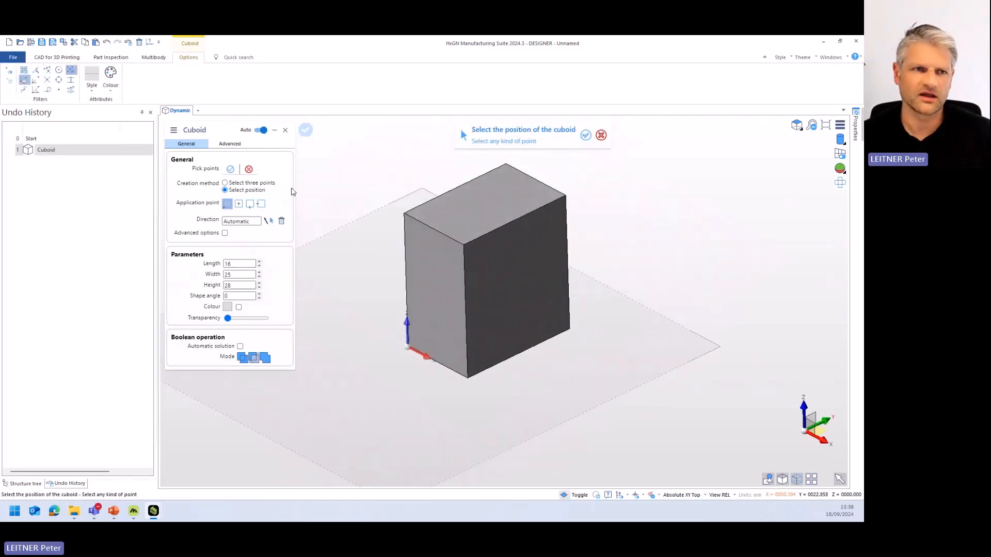
{"action": "key", "text": "Escape"}
{"action": "key", "text": "Escape"}
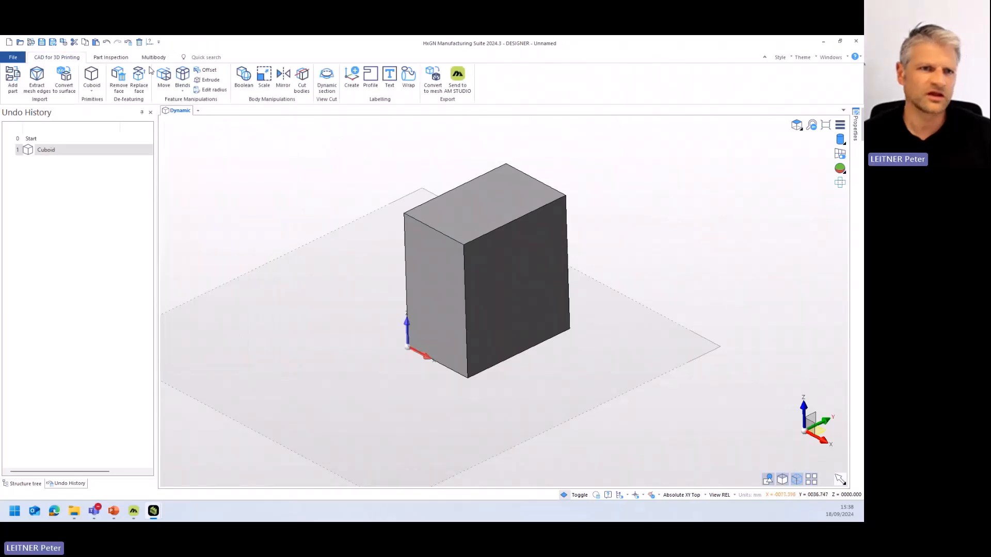
{"action": "left_click", "coordinate": [92, 75]}
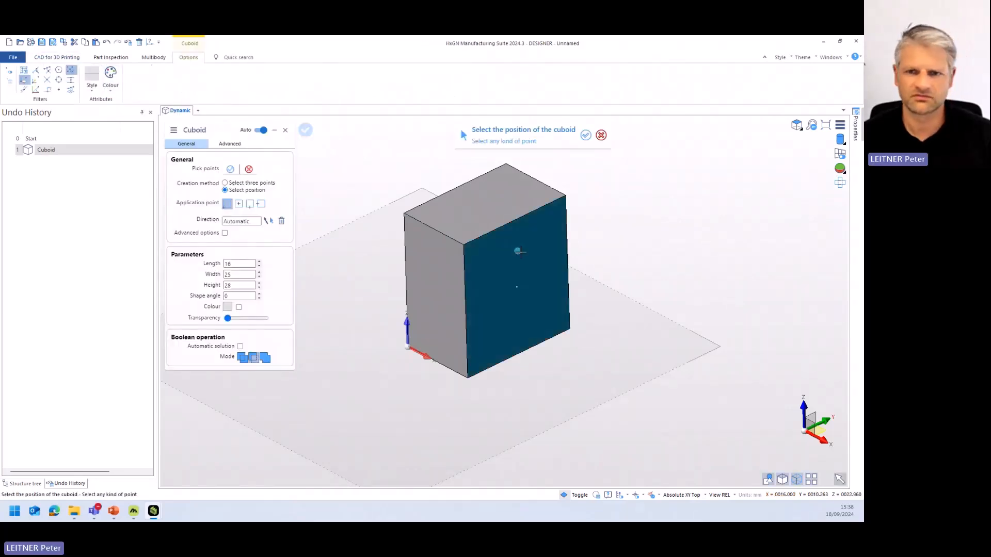
{"action": "left_click", "coordinate": [493, 229]}
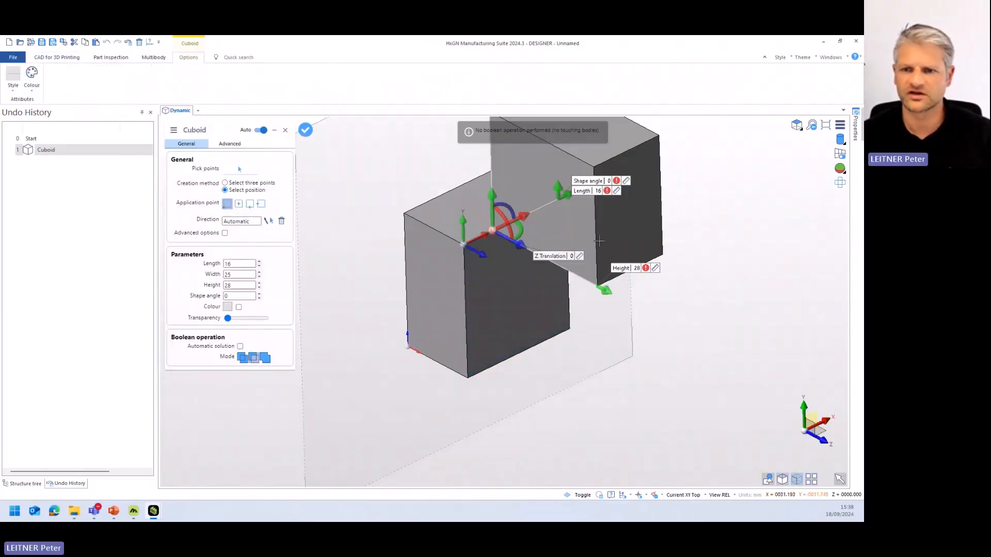
{"action": "left_click_drag", "start_coordinate": [557, 185], "coordinate": [505, 205]}
{"action": "key", "text": "Escape"}
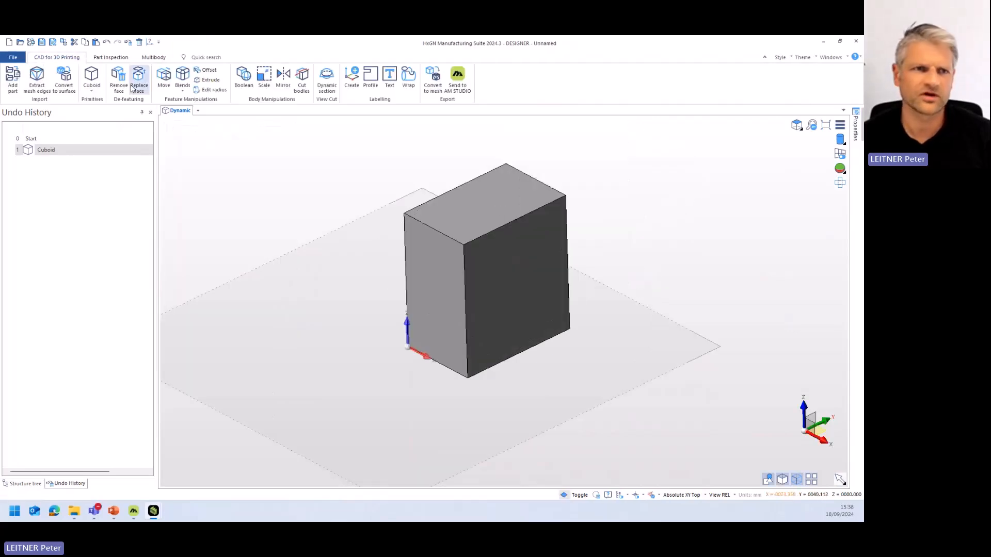
- Cut a slot through the block from its upper long edge using a cuboid of length -18, width 9 and height -19 mm
{"action": "left_click", "coordinate": [89, 81]}
{"action": "left_click", "coordinate": [496, 228]}
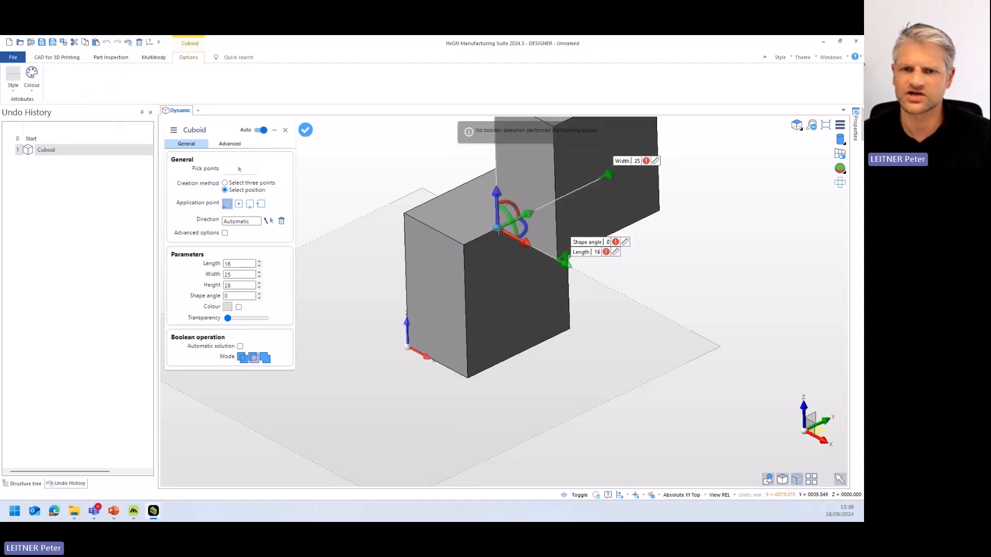
{"action": "scroll", "coordinate": [564, 176], "scroll_direction": "down", "scroll_amount": 5}
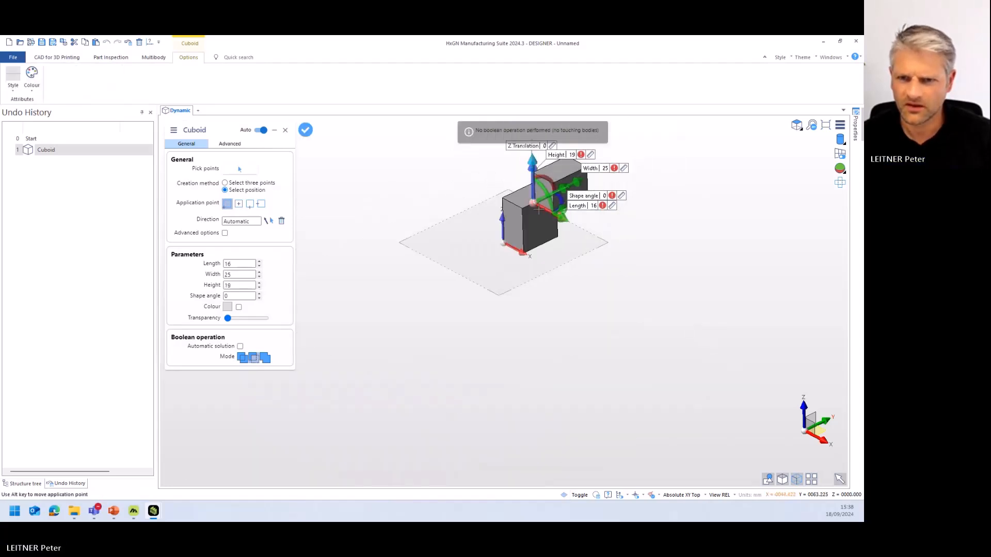
{"action": "scroll", "coordinate": [540, 233], "scroll_direction": "up", "scroll_amount": 5}
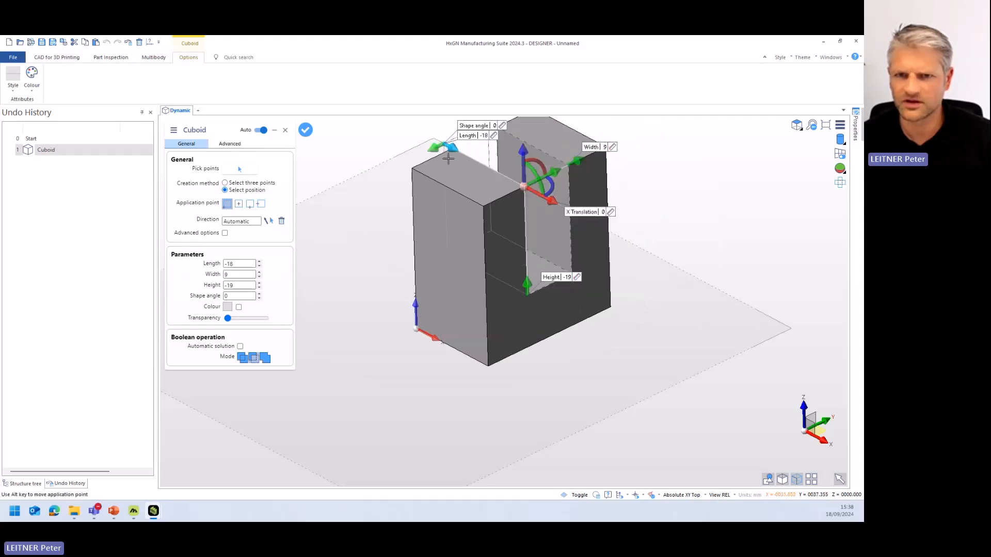
{"action": "middle_click_drag", "start_coordinate": [601, 310], "coordinate": [566, 295]}
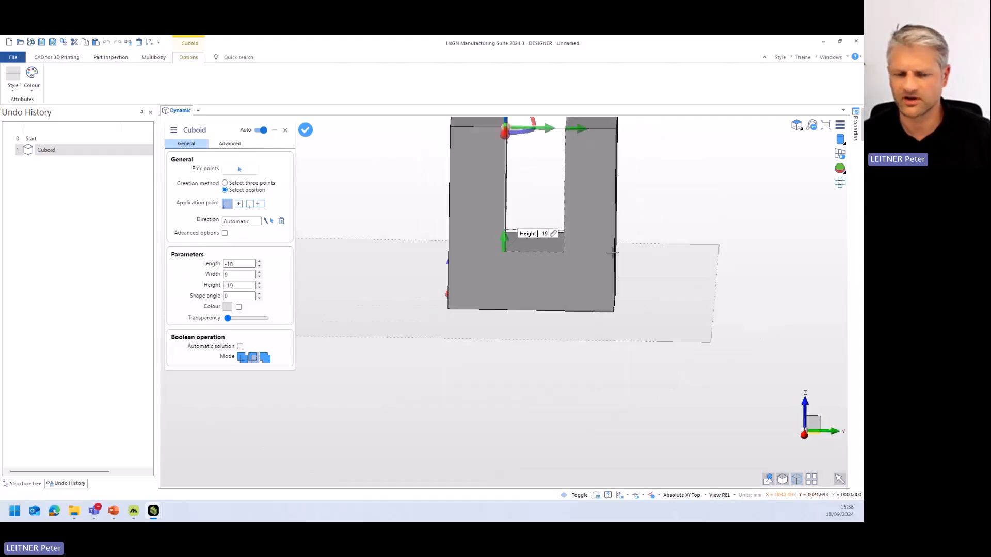
{"action": "middle_click_drag", "start_coordinate": [610, 255], "coordinate": [593, 319]}
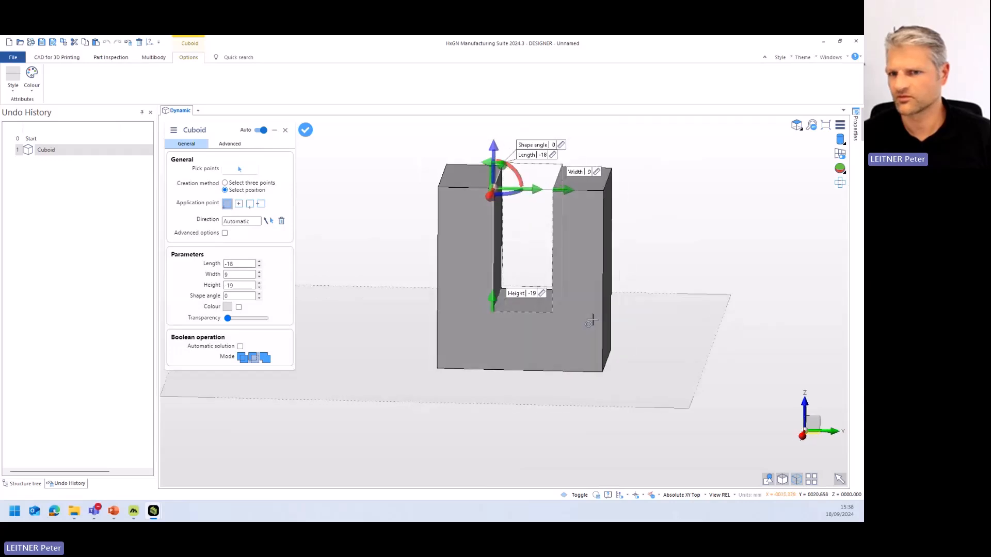
{"action": "right_click", "coordinate": [656, 301]}
{"action": "middle_click_drag", "start_coordinate": [527, 336], "coordinate": [552, 327]}
{"action": "left_click", "coordinate": [553, 326]}
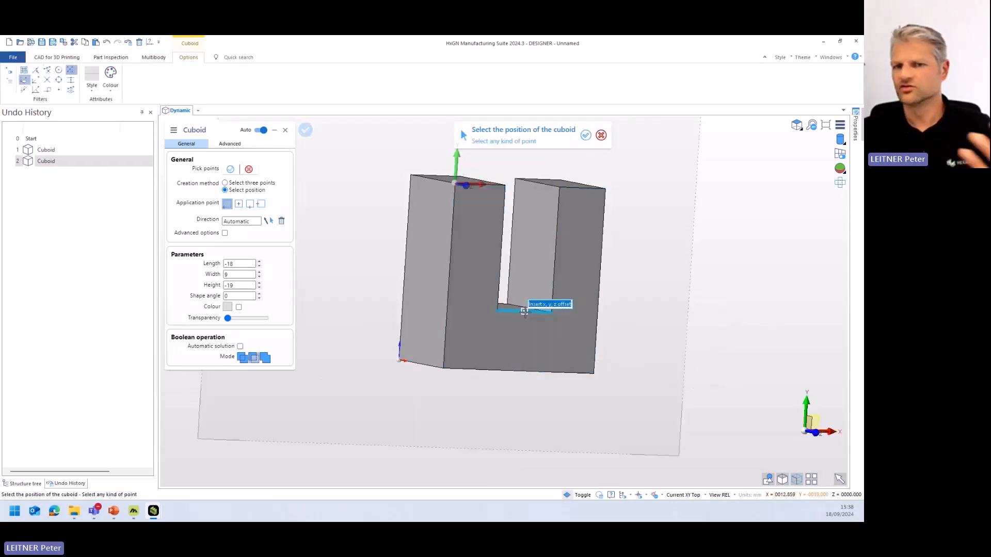
{"action": "middle_click_drag", "start_coordinate": [606, 274], "coordinate": [609, 305]}
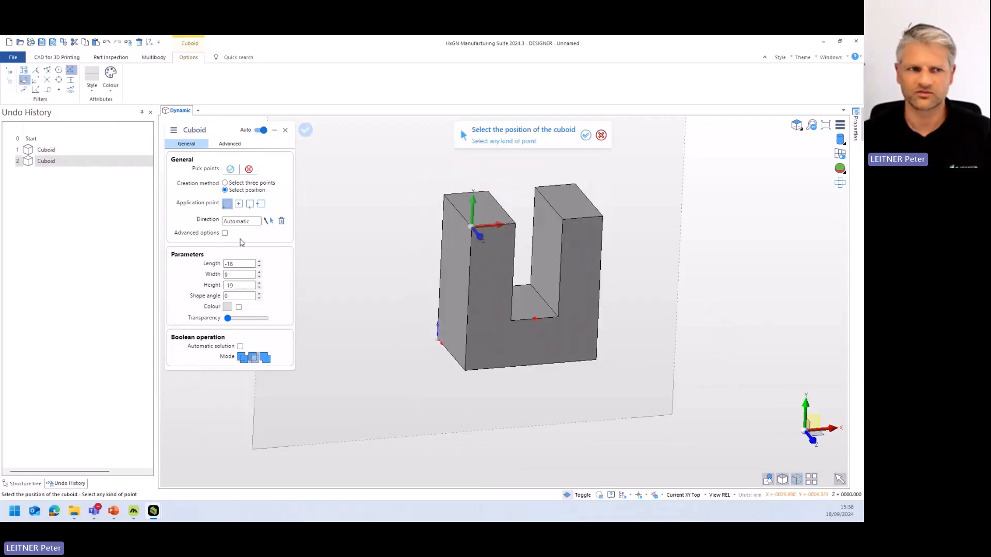
{"action": "key", "text": "Escape"}
{"action": "key", "text": "Escape"}
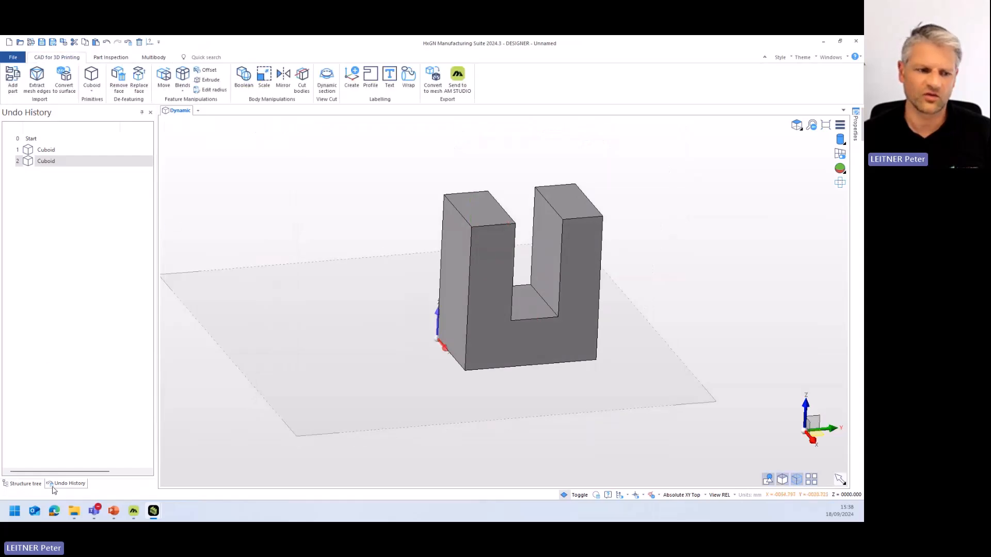
- Show the structure tree and highlight the solid to identify it in the model
{"action": "left_click", "coordinate": [23, 484]}
{"action": "left_click", "coordinate": [38, 167]}
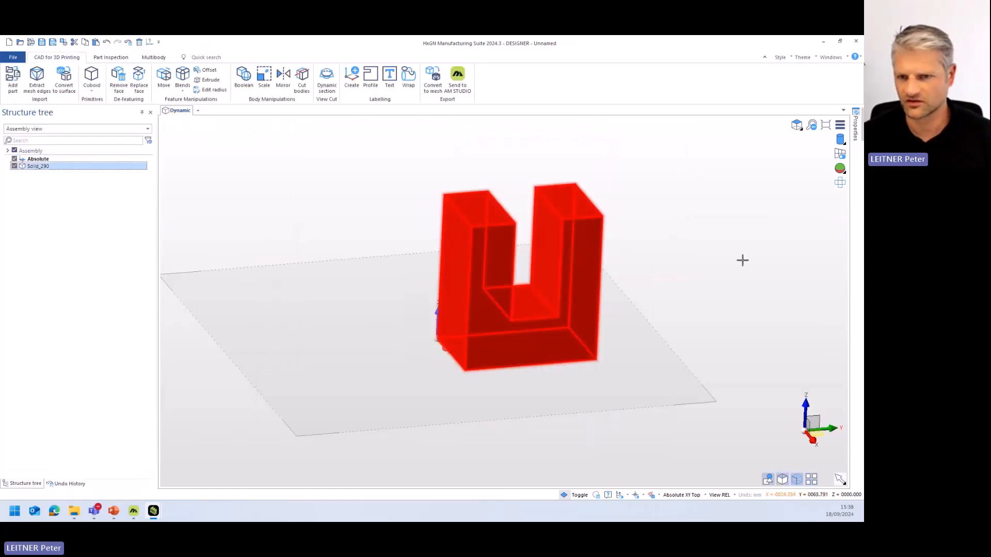
{"action": "left_click", "coordinate": [692, 288]}
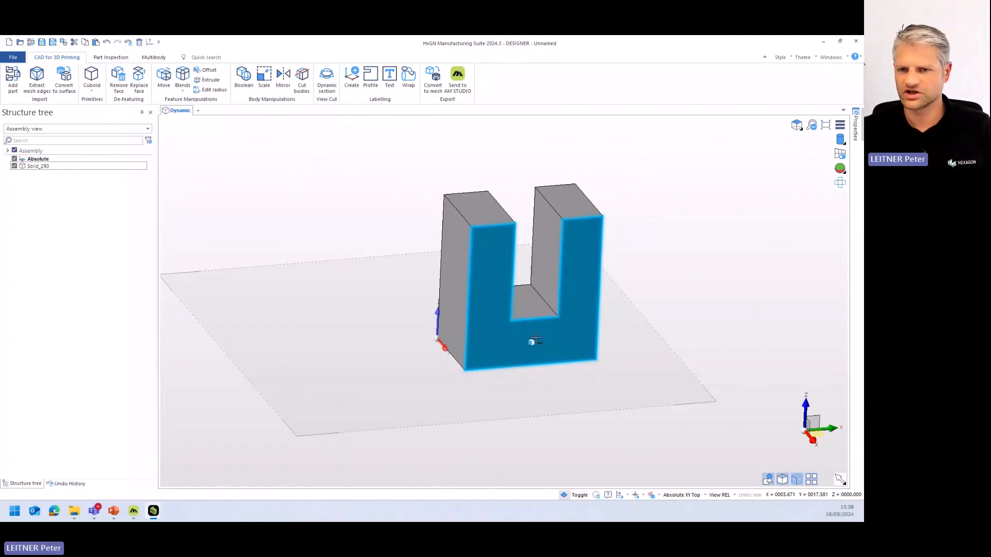
{"action": "middle_click_drag", "start_coordinate": [474, 307], "coordinate": [438, 236]}
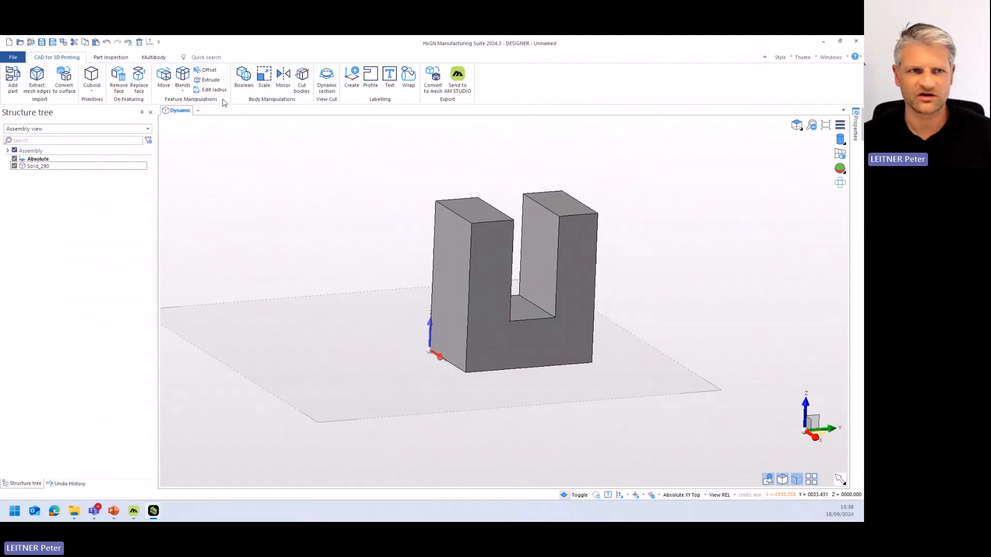
- Blend the outer top edges of both prongs with a constant radius large enough to round their upper ends fully
{"action": "left_click", "coordinate": [182, 78]}
{"action": "left_click", "coordinate": [462, 216]}
{"action": "right_click", "coordinate": [472, 209]}
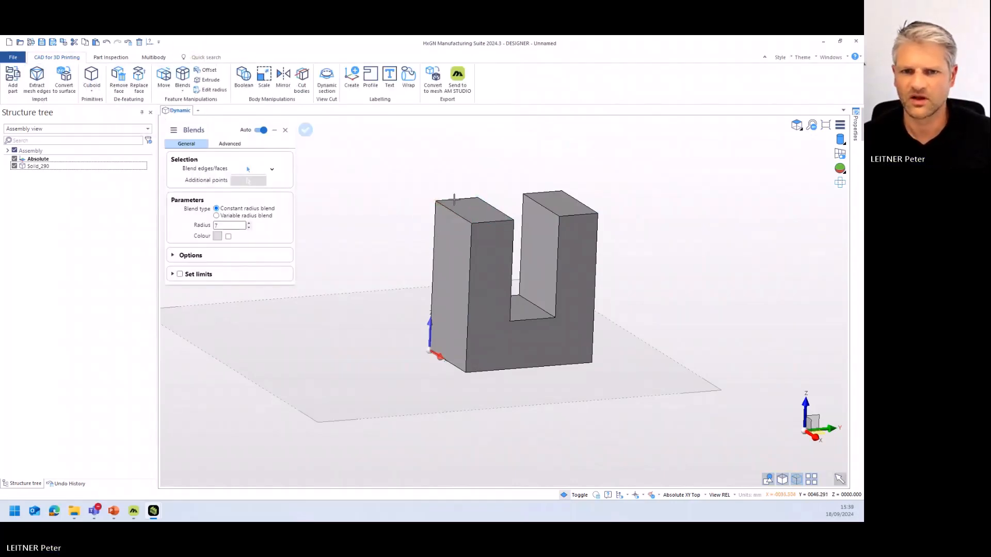
{"action": "left_click", "coordinate": [247, 169]}
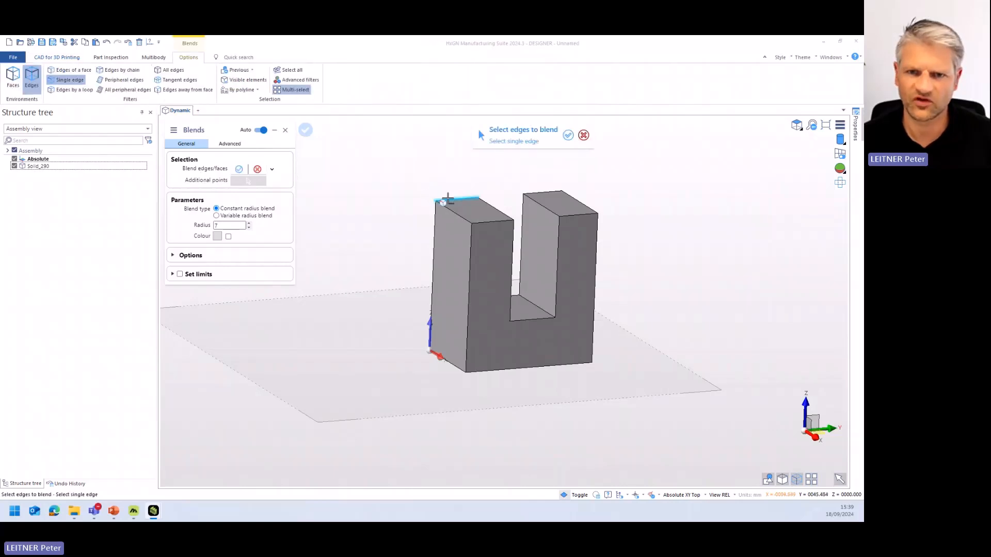
{"action": "left_click", "coordinate": [447, 199]}
{"action": "left_click", "coordinate": [492, 221]}
{"action": "left_click", "coordinate": [578, 215]}
{"action": "left_click", "coordinate": [539, 192]}
{"action": "right_click", "coordinate": [396, 201]}
{"action": "middle_click_drag", "start_coordinate": [391, 275], "coordinate": [453, 282]}
{"action": "left_click", "coordinate": [250, 225]}
{"action": "left_click", "coordinate": [249, 225]}
{"action": "right_click", "coordinate": [369, 283]}
{"action": "middle_click_drag", "start_coordinate": [550, 307], "coordinate": [425, 303]}
{"action": "right_click", "coordinate": [425, 303]}
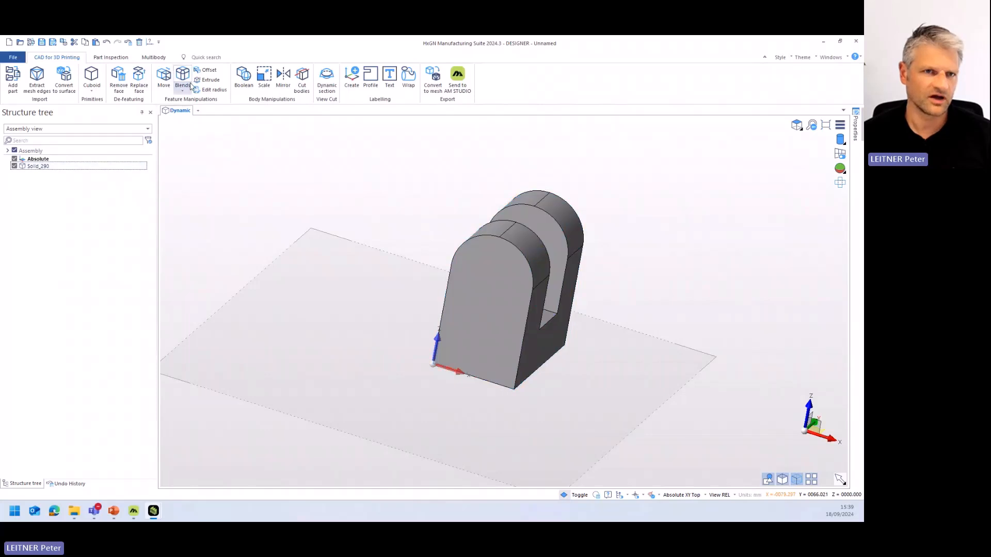
{"action": "left_click", "coordinate": [91, 78]}
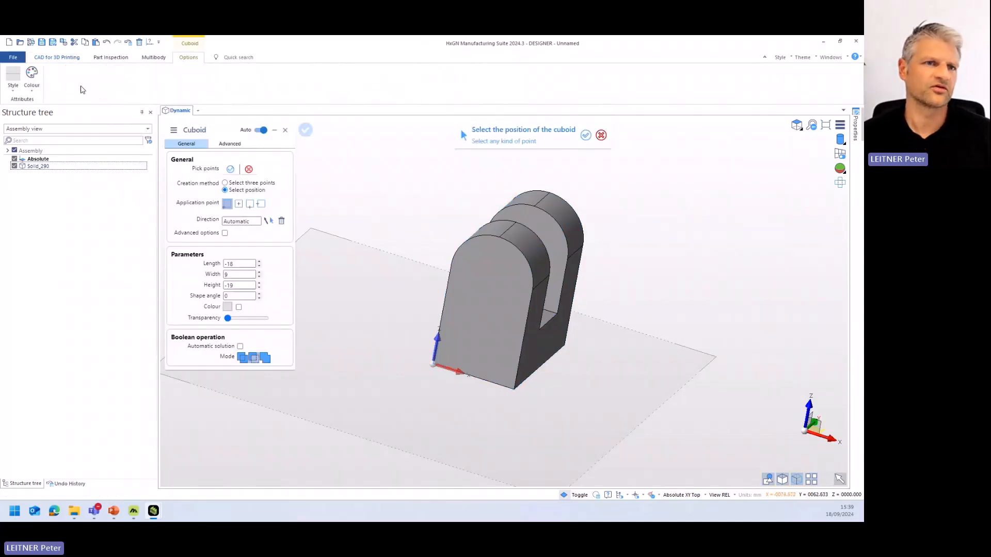
{"action": "key", "text": "Escape"}
{"action": "left_click", "coordinate": [98, 91]}
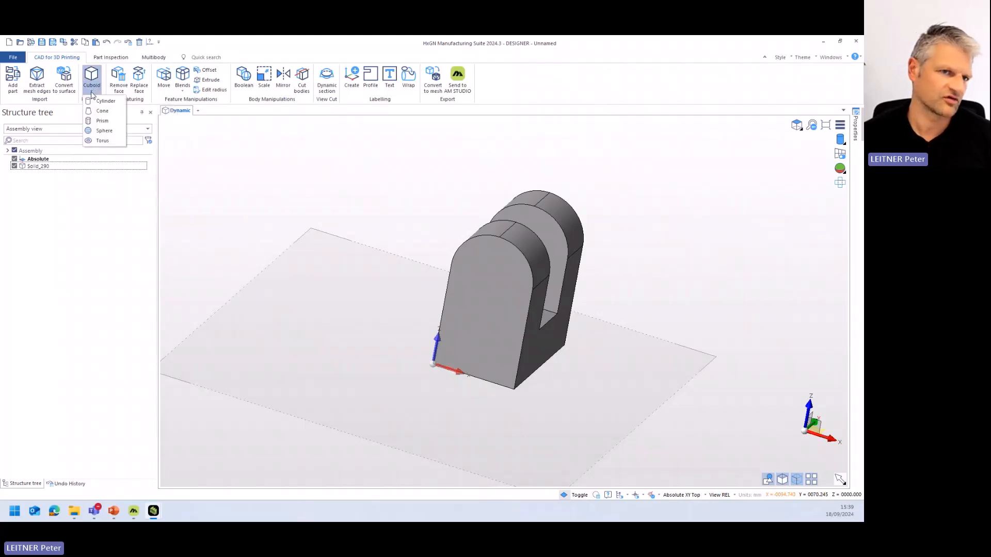
{"action": "left_click", "coordinate": [105, 101]}
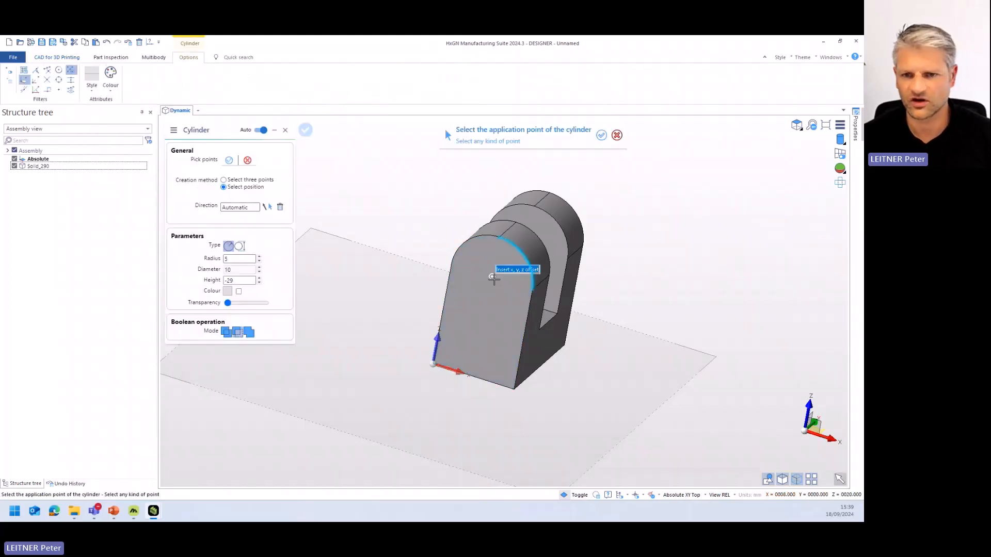
{"action": "left_click", "coordinate": [491, 277]}
{"action": "key", "text": "Escape"}
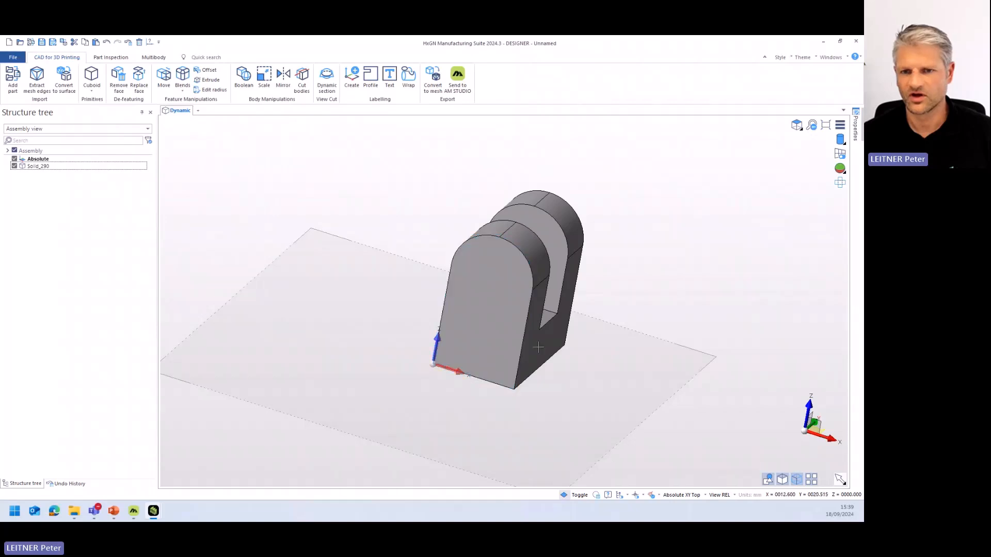
- Cut a hole through both prongs with a cylinder of radius 5 mm and height -29 mm, centred on the front prong's rounding in the XZ plane
{"action": "left_click", "coordinate": [819, 428]}
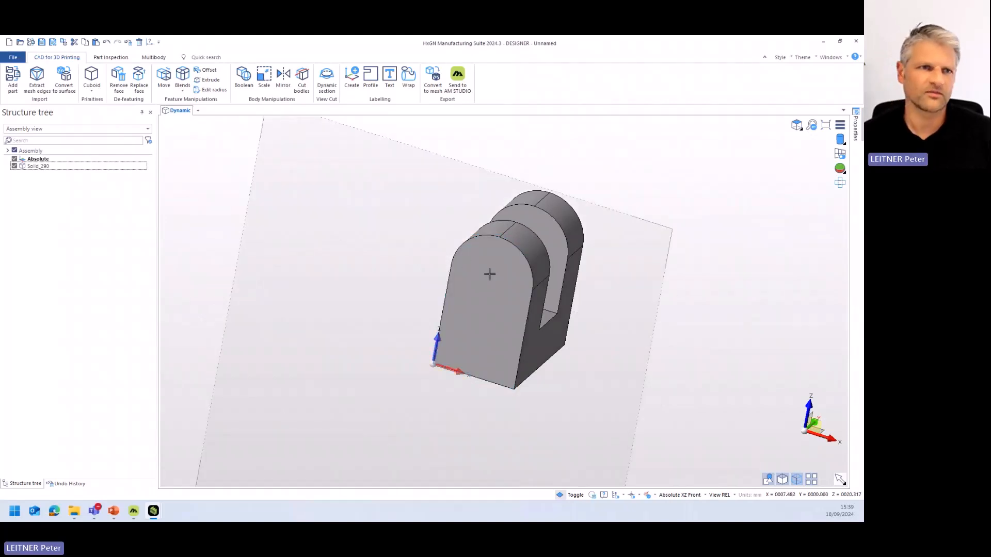
{"action": "left_click", "coordinate": [91, 77]}
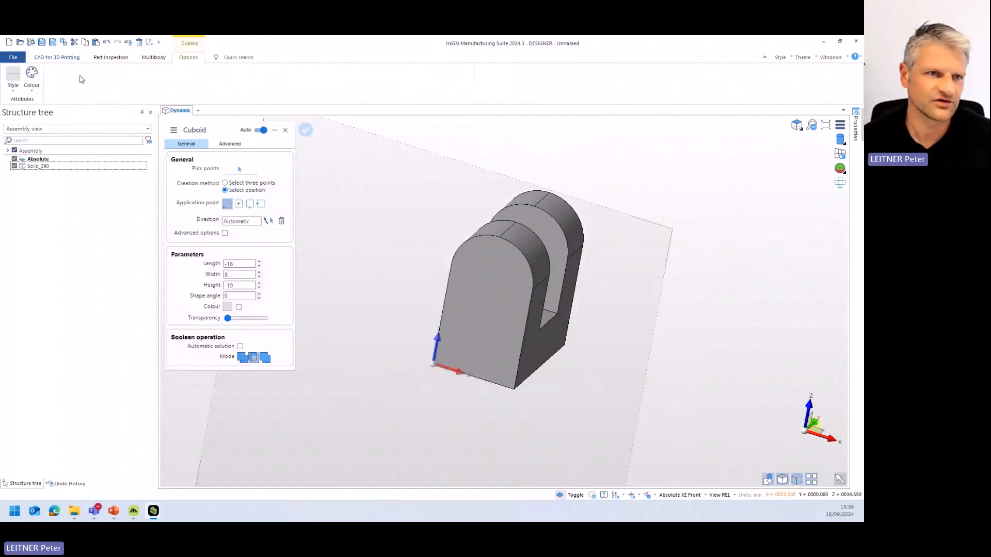
{"action": "key", "text": "Escape"}
{"action": "left_click", "coordinate": [91, 91]}
{"action": "left_click", "coordinate": [106, 101]}
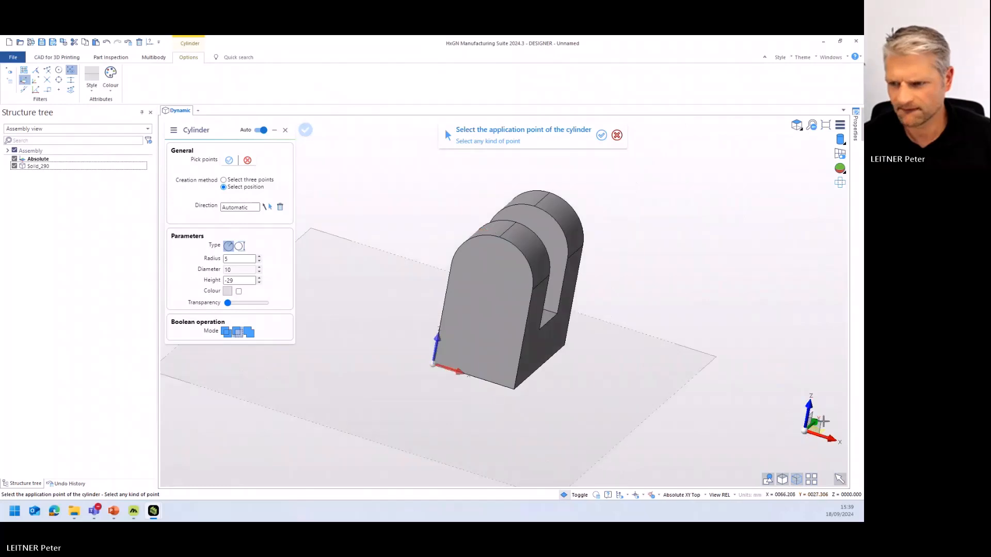
{"action": "left_click", "coordinate": [487, 269]}
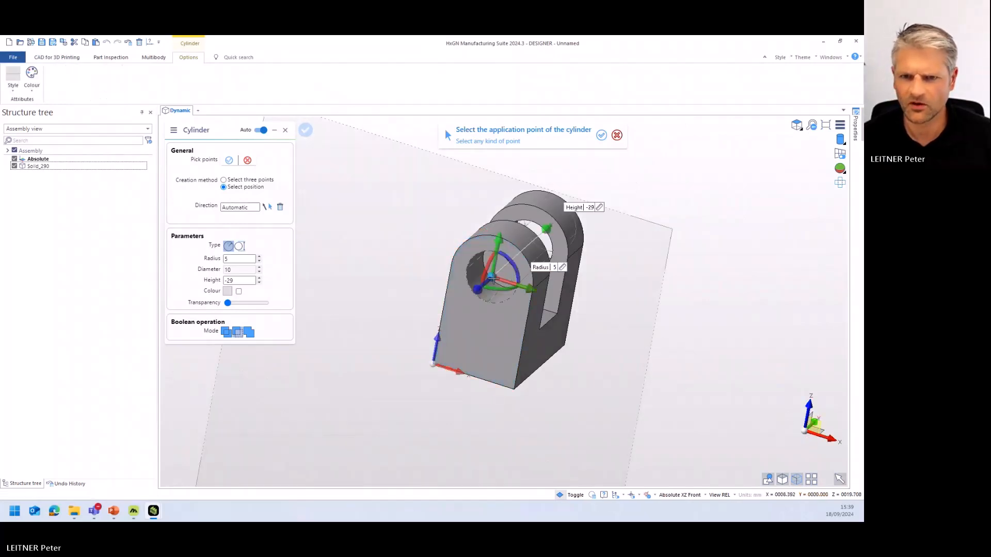
{"action": "right_click", "coordinate": [559, 306]}
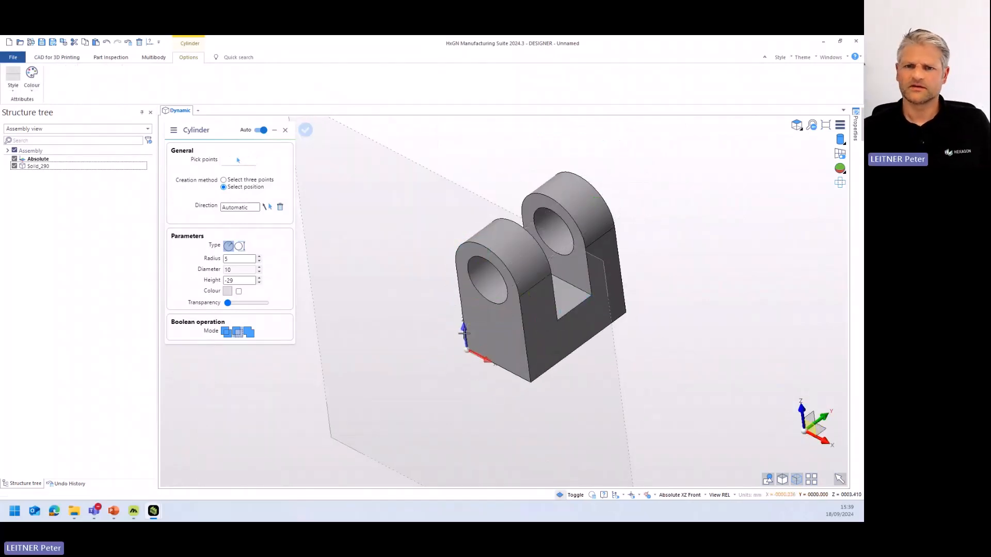
{"action": "right_click", "coordinate": [490, 283]}
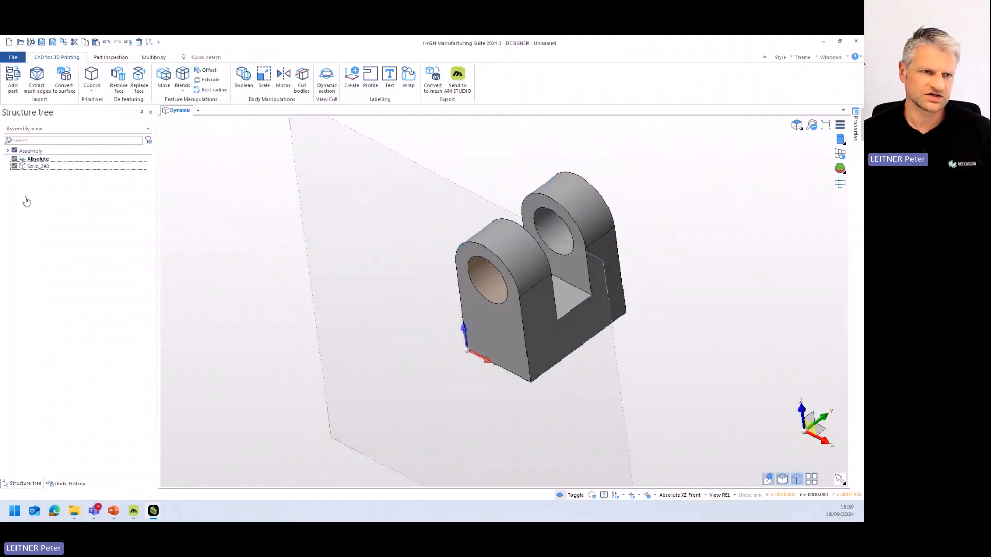
- Edit the blend operation in the undo history and set its constant radius to 7 mm
{"action": "right_click", "coordinate": [47, 189]}
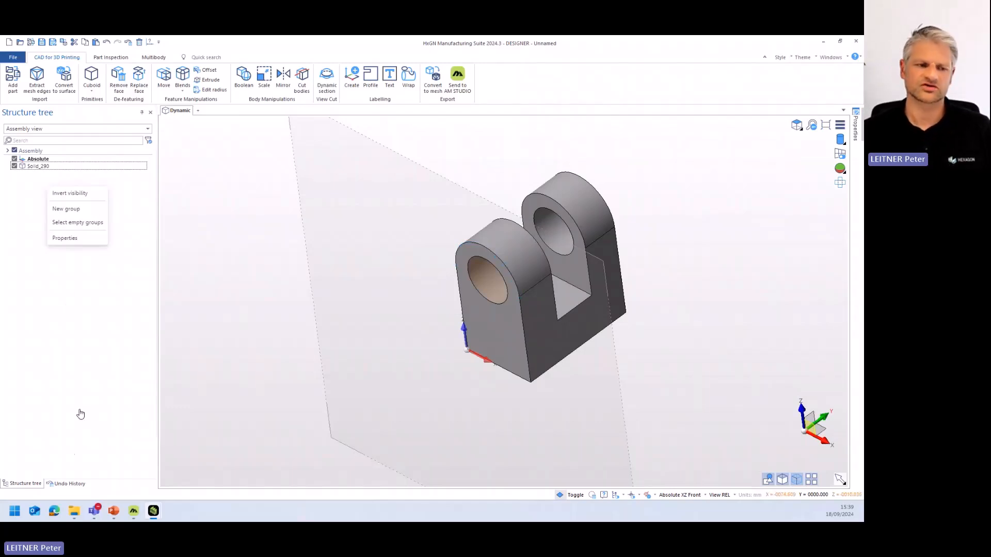
{"action": "left_click", "coordinate": [67, 484]}
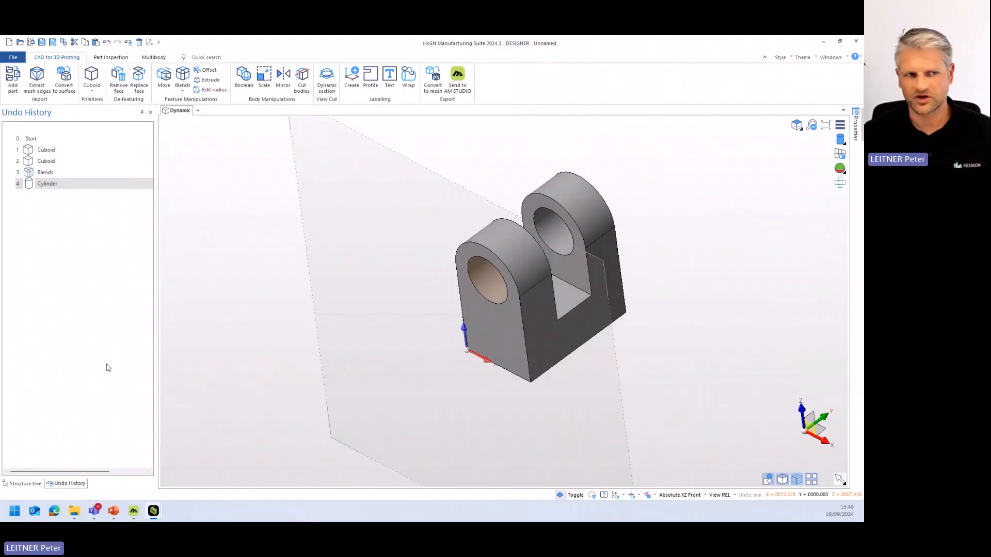
{"action": "left_click", "coordinate": [47, 173]}
{"action": "right_click", "coordinate": [48, 173]}
{"action": "left_click", "coordinate": [81, 222]}
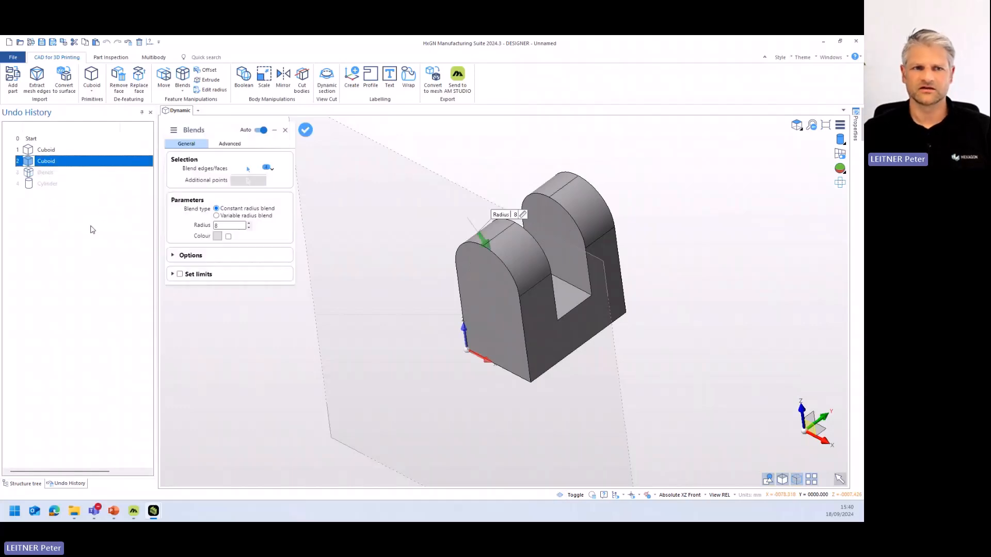
{"action": "left_click", "coordinate": [248, 227]}
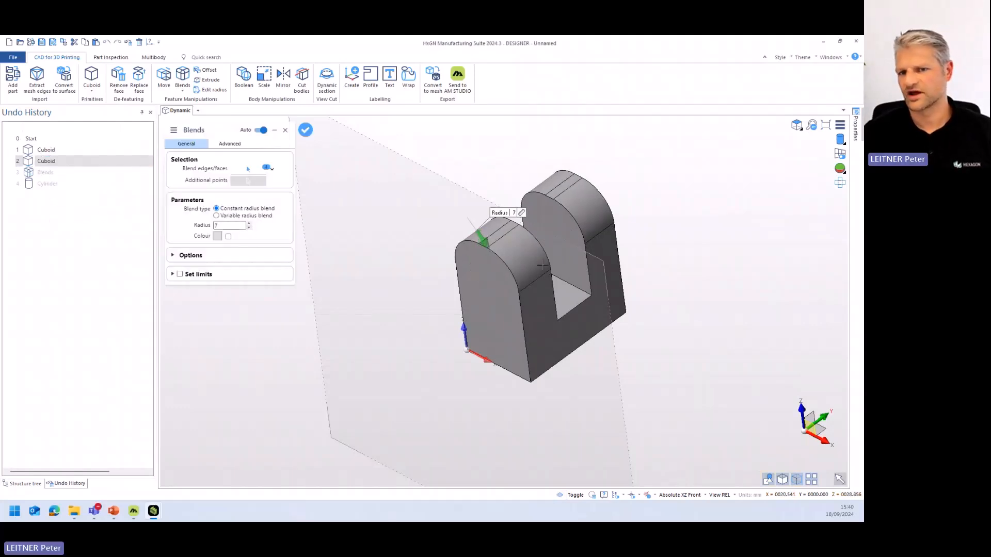
{"action": "middle_click_drag", "start_coordinate": [542, 265], "coordinate": [440, 309]}
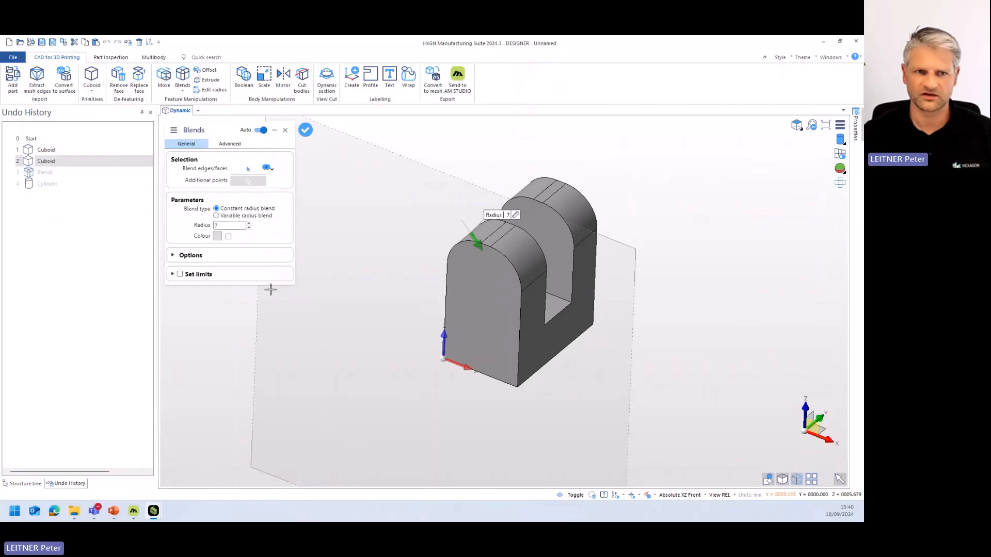
{"action": "right_click", "coordinate": [315, 295]}
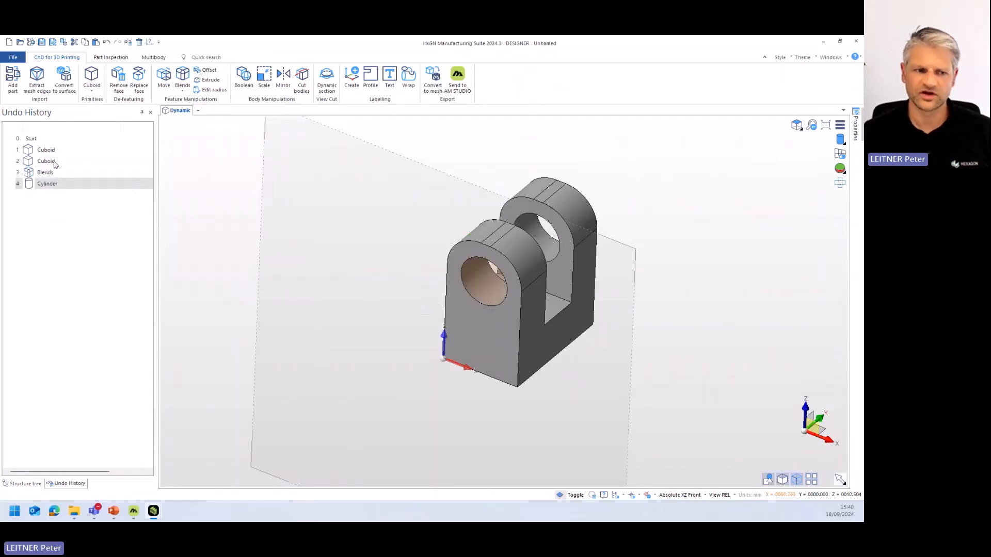
- Try different radius values on the front prong's blend face by editing it directly in the model
{"action": "left_click", "coordinate": [23, 483]}
{"action": "left_click", "coordinate": [529, 260]}
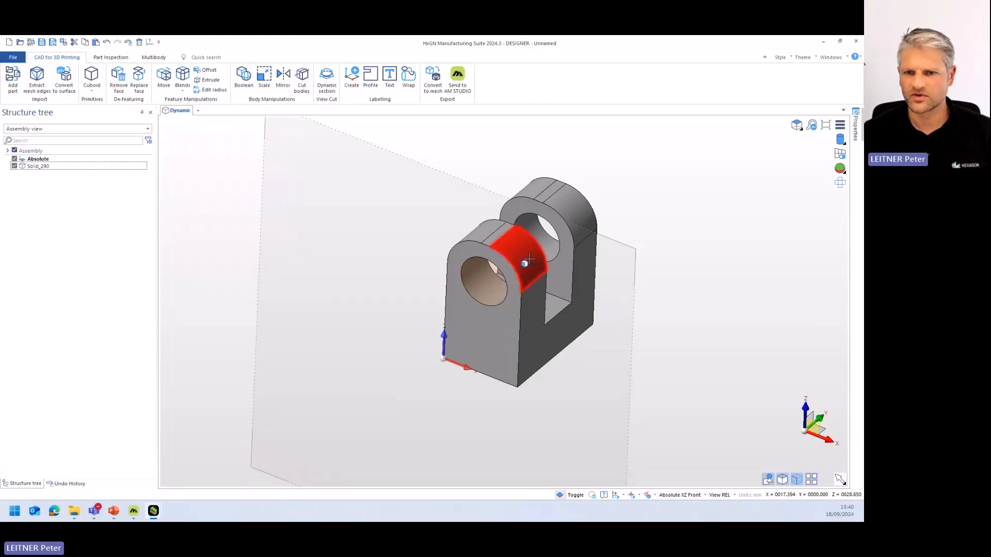
{"action": "right_click", "coordinate": [529, 259]}
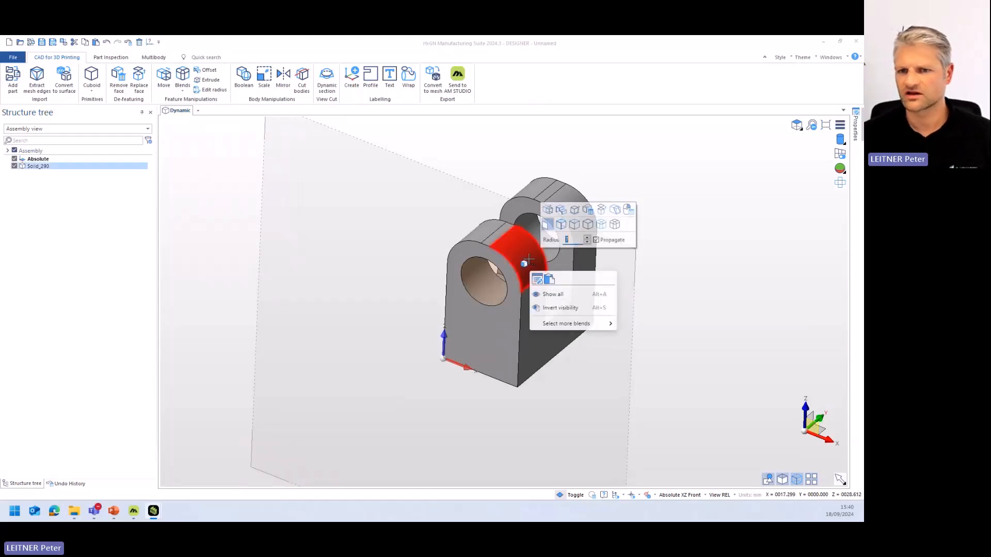
{"action": "left_click", "coordinate": [588, 238]}
{"action": "left_click", "coordinate": [588, 242]}
{"action": "left_click", "coordinate": [587, 242]}
{"action": "left_click", "coordinate": [587, 238]}
{"action": "right_click", "coordinate": [498, 238]}
{"action": "left_click", "coordinate": [405, 239]}
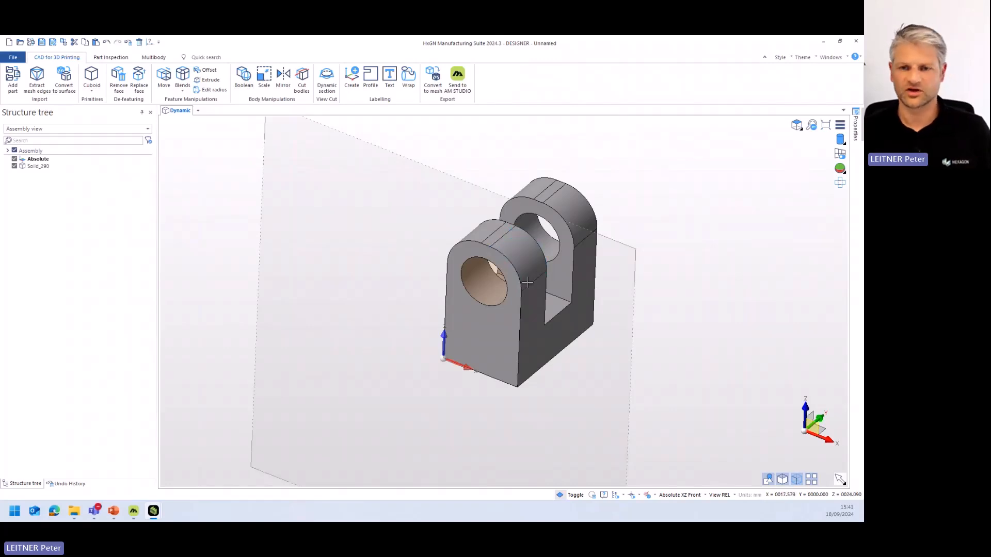
- Close the fork model without saving its changes and switch to the DESIGNER window with the Underbodymount_Front part
{"action": "middle_click_drag", "start_coordinate": [383, 326], "coordinate": [382, 308]}
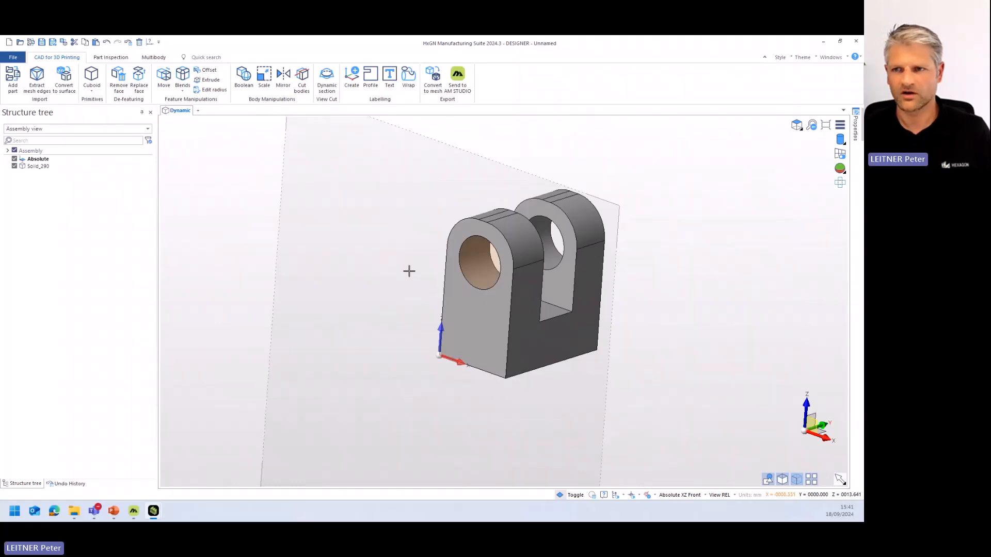
{"action": "left_click", "coordinate": [860, 41]}
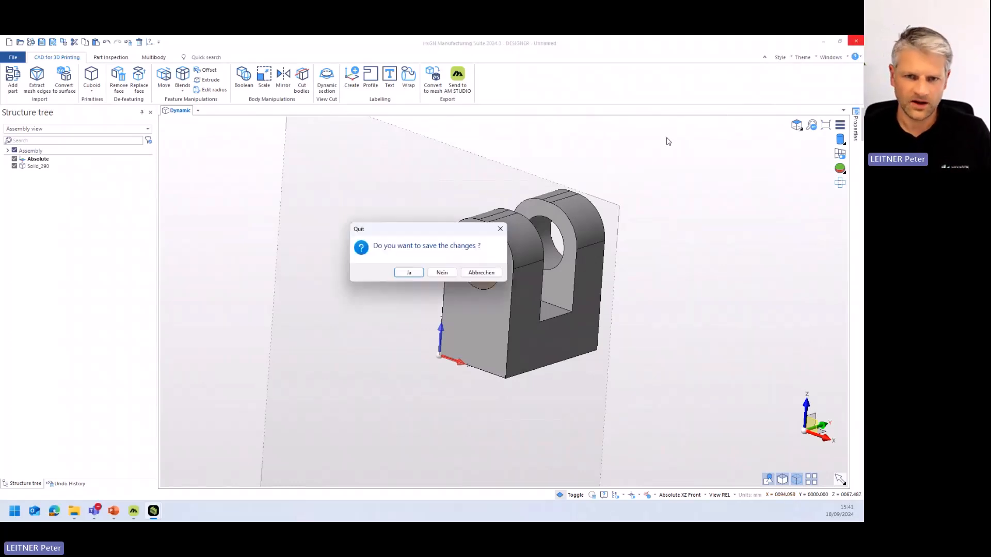
{"action": "left_click", "coordinate": [431, 274]}
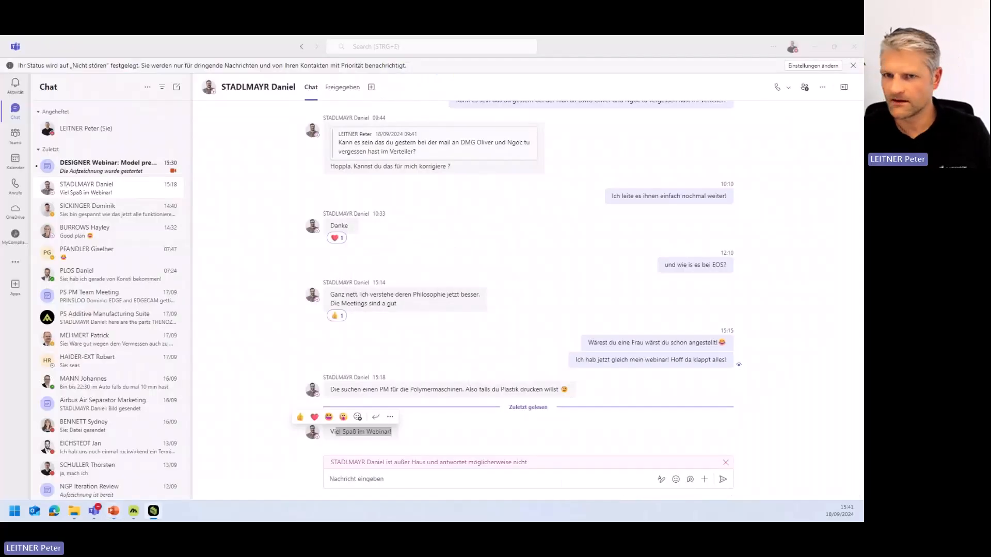
{"action": "left_click", "coordinate": [153, 511]}
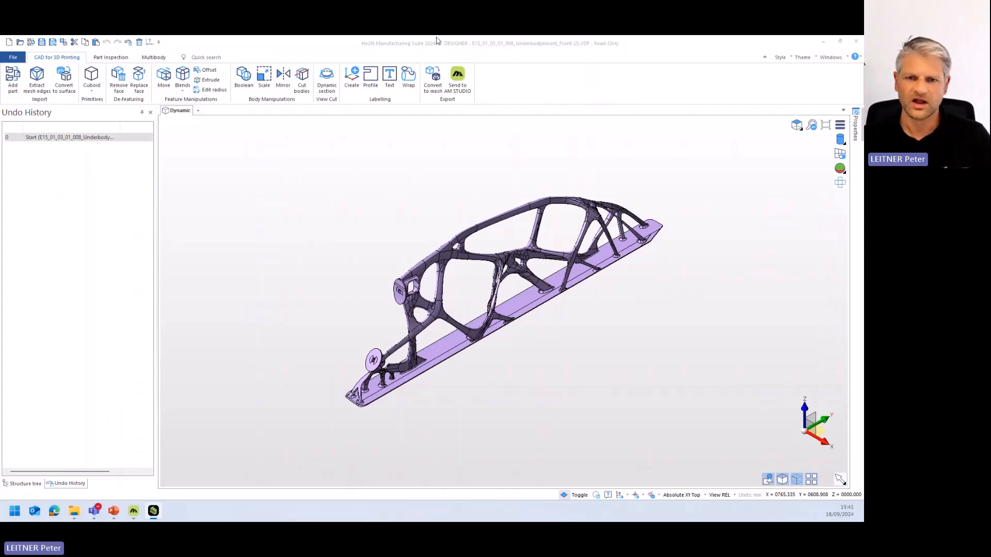
- Examine the underbody mount's lattice structure from several sides and inspect the faces around the hole in its round flange
{"action": "scroll", "coordinate": [407, 300], "scroll_direction": "up", "scroll_amount": 3}
{"action": "scroll", "coordinate": [407, 299], "scroll_direction": "down", "scroll_amount": 1}
{"action": "middle_click_drag", "start_coordinate": [407, 300], "coordinate": [415, 286]}
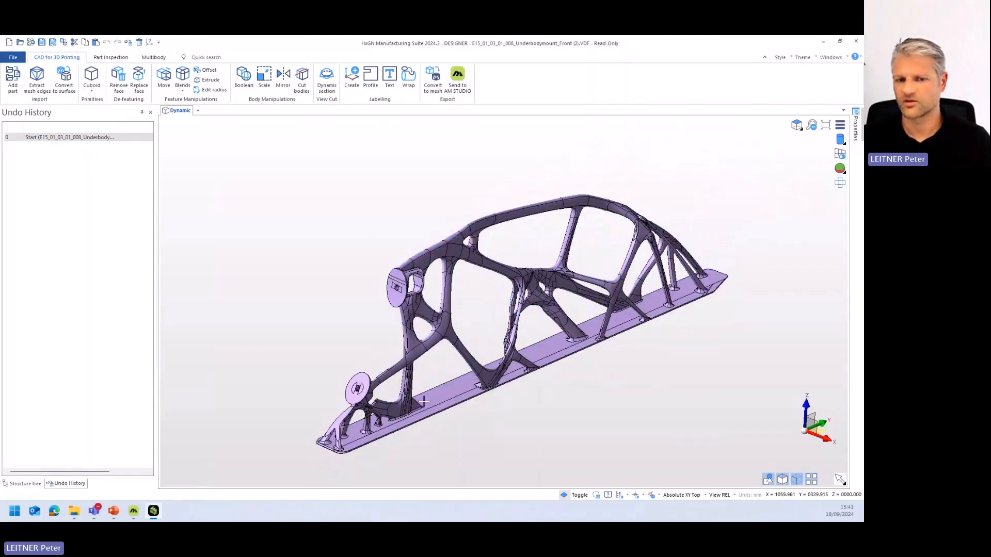
{"action": "middle_click_drag", "start_coordinate": [577, 354], "coordinate": [531, 365]}
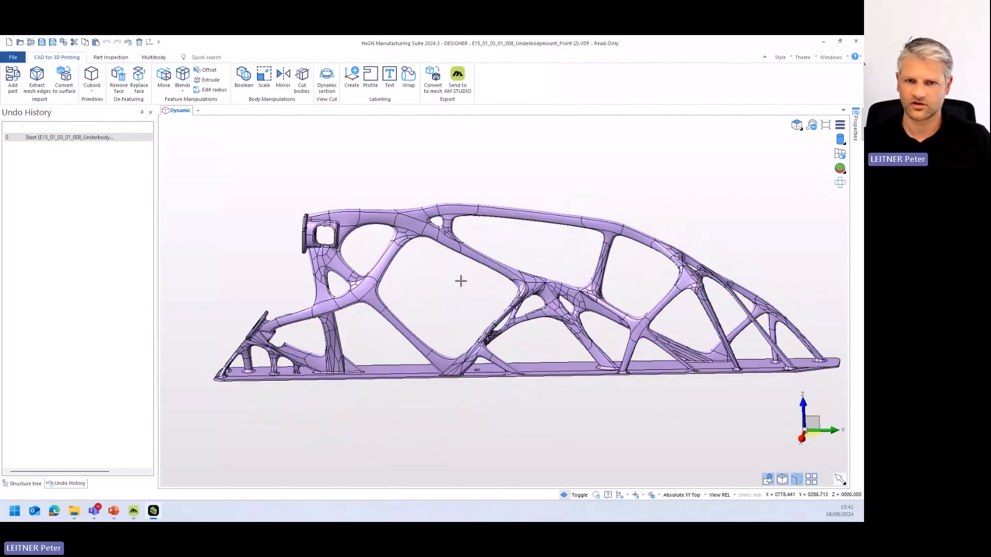
{"action": "middle_click_drag", "start_coordinate": [457, 299], "coordinate": [568, 302]}
{"action": "scroll", "coordinate": [650, 387], "scroll_direction": "up", "scroll_amount": 6}
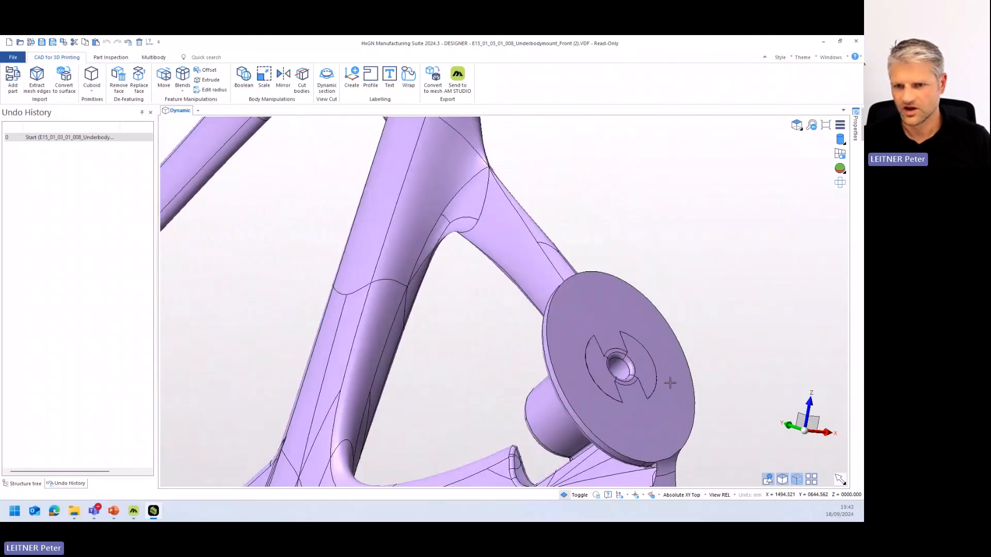
{"action": "scroll", "coordinate": [663, 392], "scroll_direction": "up", "scroll_amount": 3}
{"action": "scroll", "coordinate": [663, 394], "scroll_direction": "down", "scroll_amount": 1}
{"action": "middle_click_drag", "start_coordinate": [660, 394], "coordinate": [486, 361]}
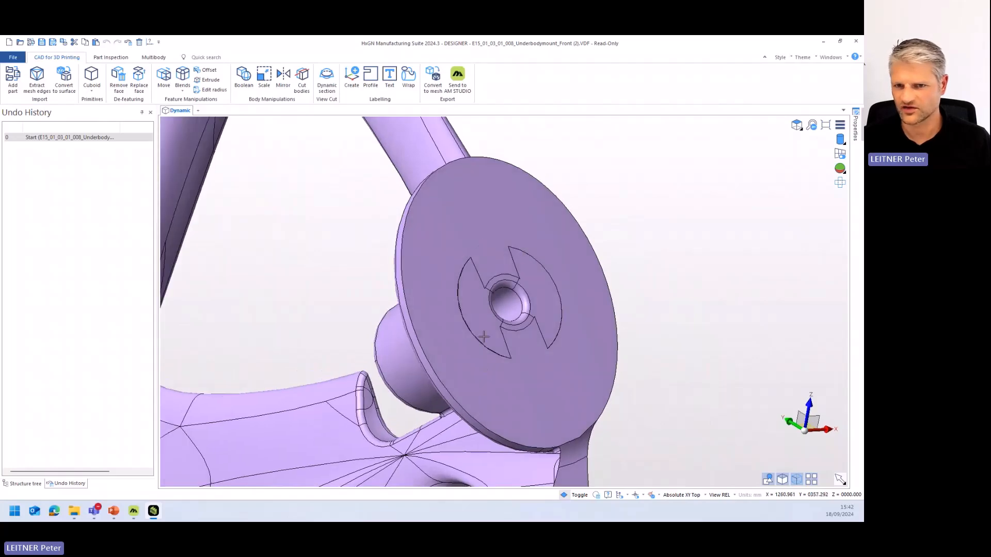
{"action": "mouse_move", "coordinate": [586, 315]}
{"action": "middle_mouse_down"}
{"action": "mouse_move", "coordinate": [613, 297]}
{"action": "mouse_move", "coordinate": [578, 315]}
{"action": "middle_mouse_up"}
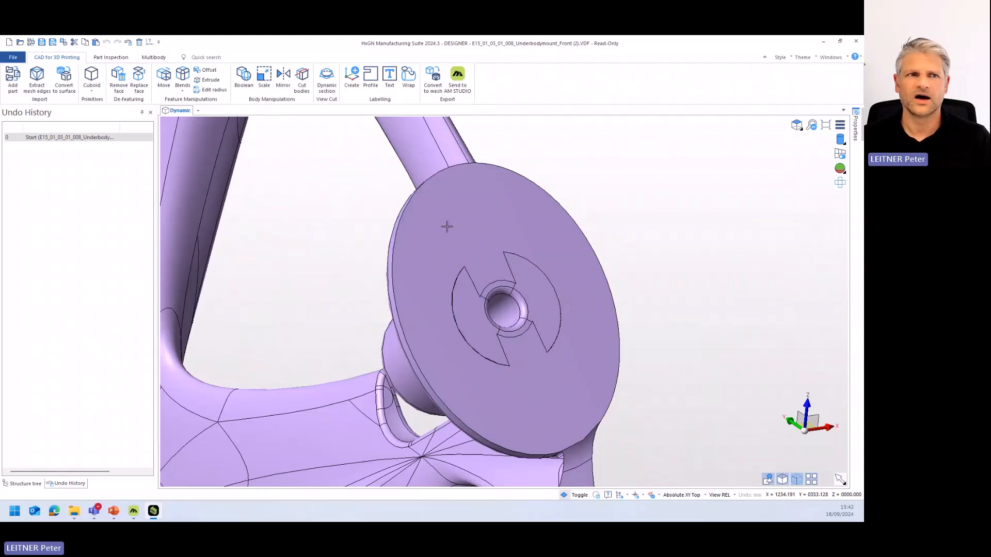
- Start Replace face and select the two curved segments and the ring faces around the flange's hole as the faces to replace
{"action": "left_click", "coordinate": [140, 89]}
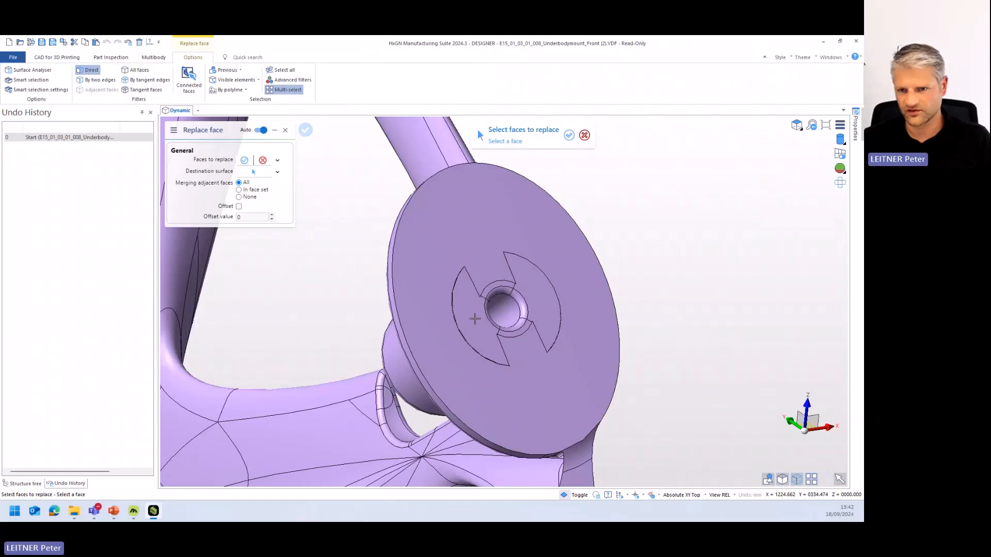
{"action": "left_click", "coordinate": [537, 303]}
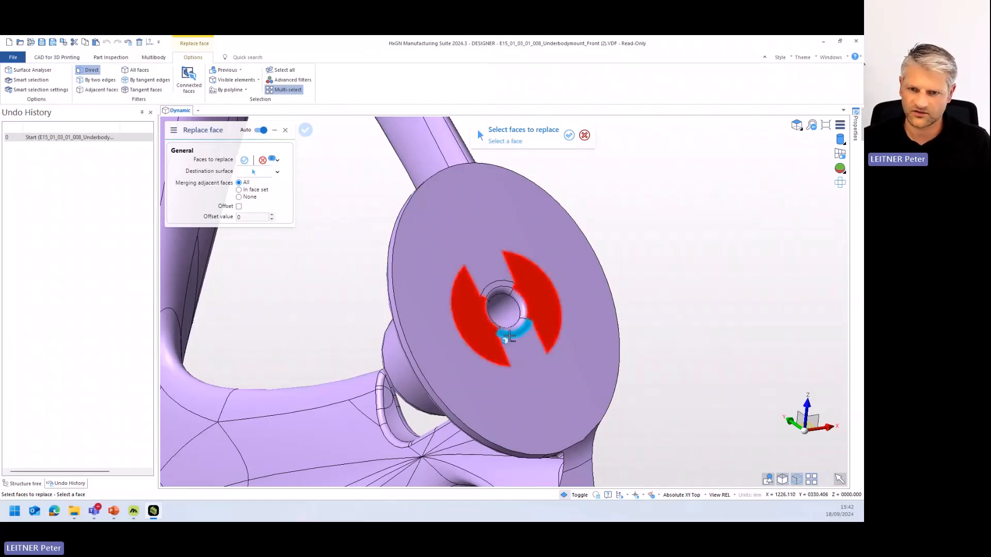
{"action": "scroll", "coordinate": [510, 336], "scroll_direction": "up", "scroll_amount": 6}
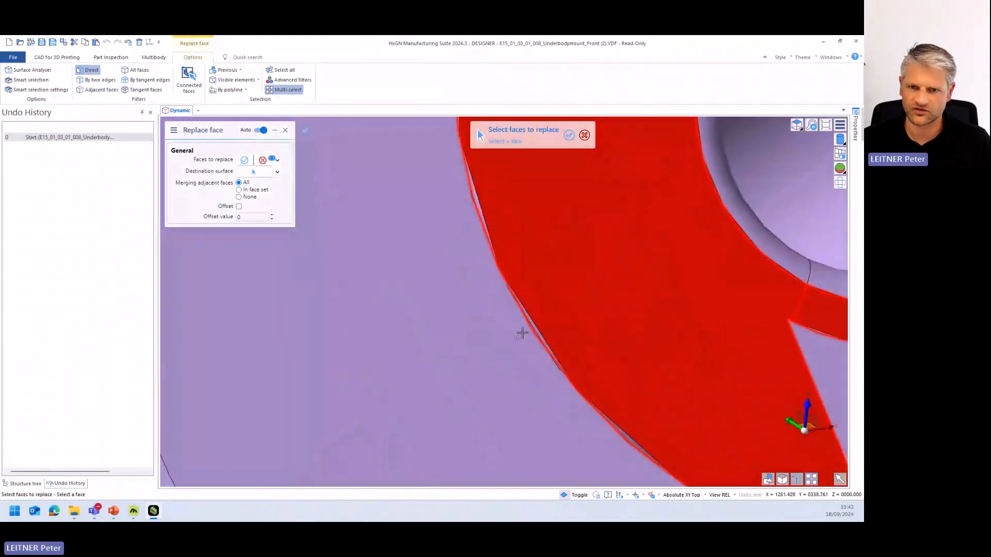
{"action": "scroll", "coordinate": [529, 338], "scroll_direction": "up", "scroll_amount": 3}
{"action": "scroll", "coordinate": [533, 327], "scroll_direction": "down", "scroll_amount": 4}
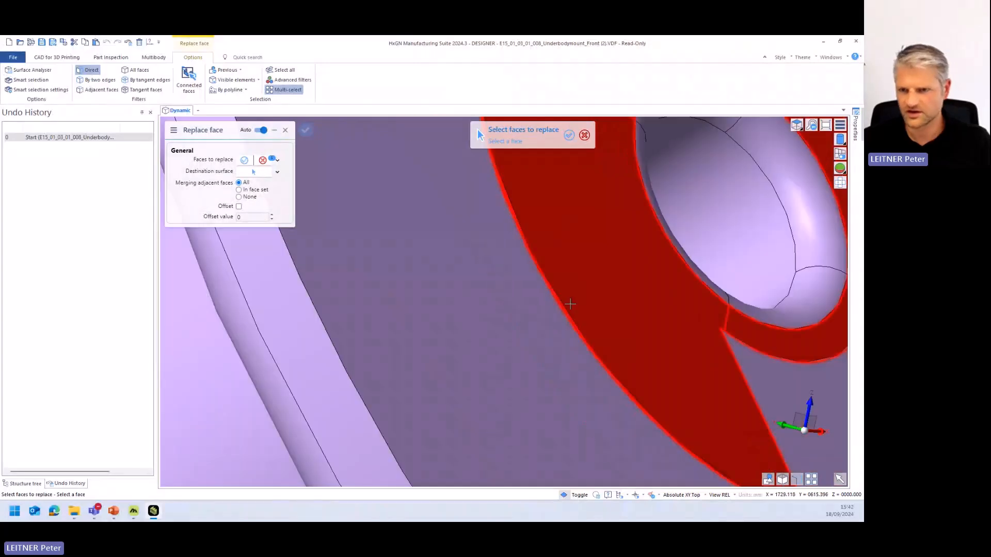
{"action": "scroll", "coordinate": [570, 304], "scroll_direction": "down", "scroll_amount": 5}
{"action": "scroll", "coordinate": [645, 313], "scroll_direction": "up", "scroll_amount": 9}
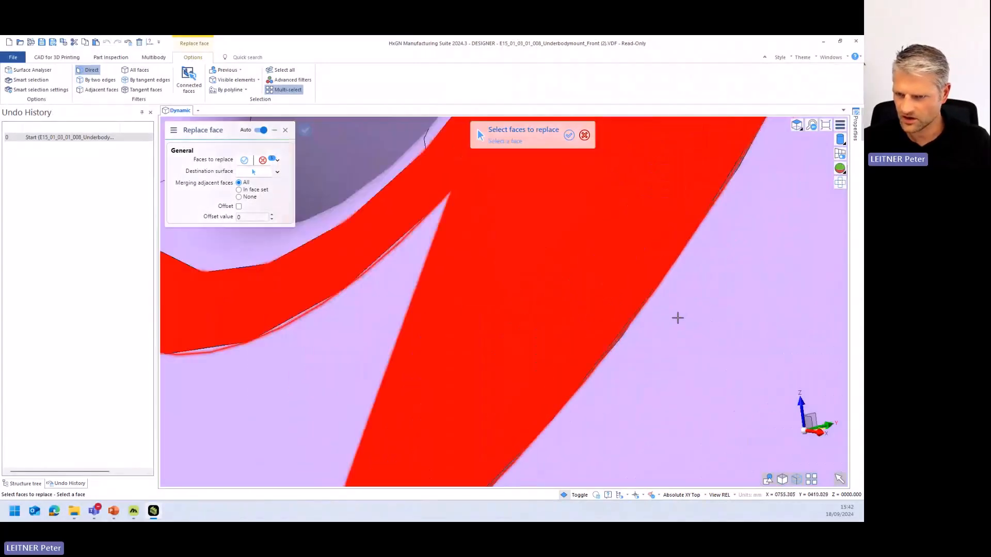
{"action": "scroll", "coordinate": [576, 287], "scroll_direction": "down", "scroll_amount": 5}
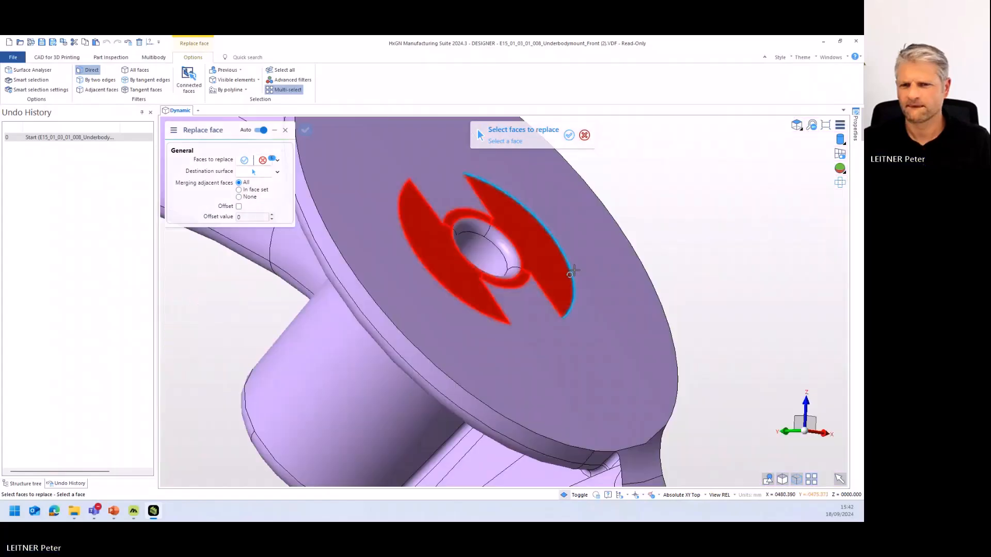
{"action": "middle_click_drag", "start_coordinate": [574, 271], "coordinate": [610, 273]}
{"action": "right_click", "coordinate": [610, 272]}
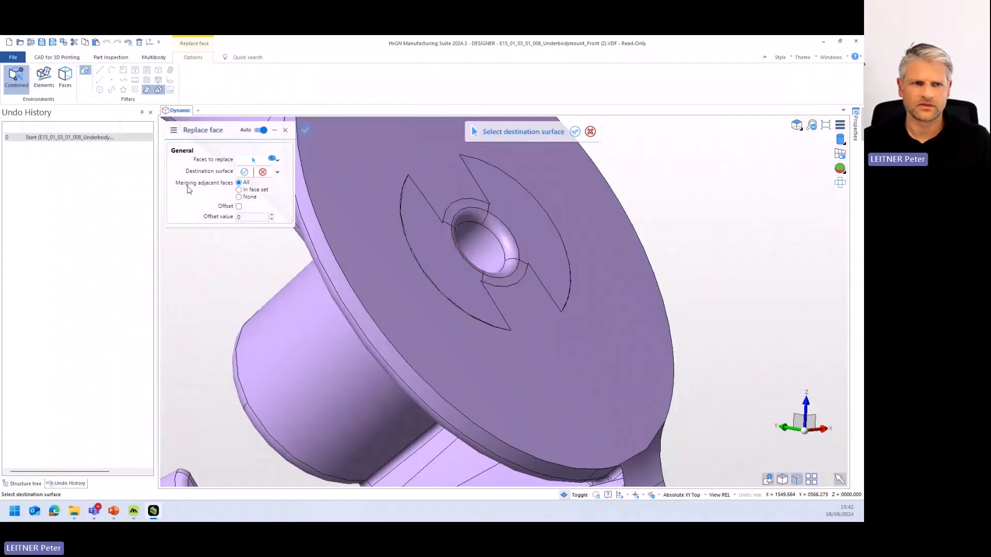
- Use the round flange's large flat face as the destination surface, apply the face replacement and leave the command
{"action": "left_click", "coordinate": [598, 392]}
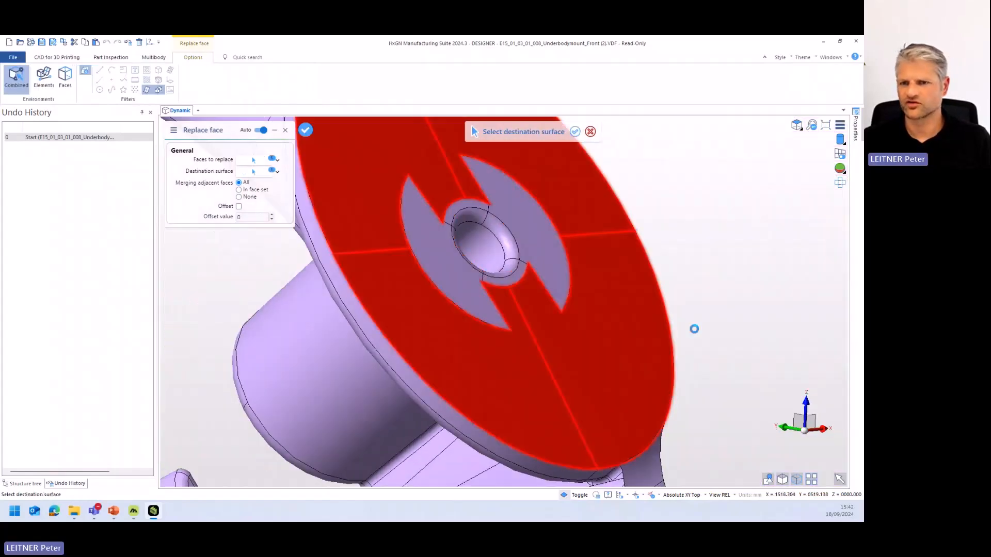
{"action": "right_click", "coordinate": [720, 290]}
{"action": "scroll", "coordinate": [646, 306], "scroll_direction": "down", "scroll_amount": 6}
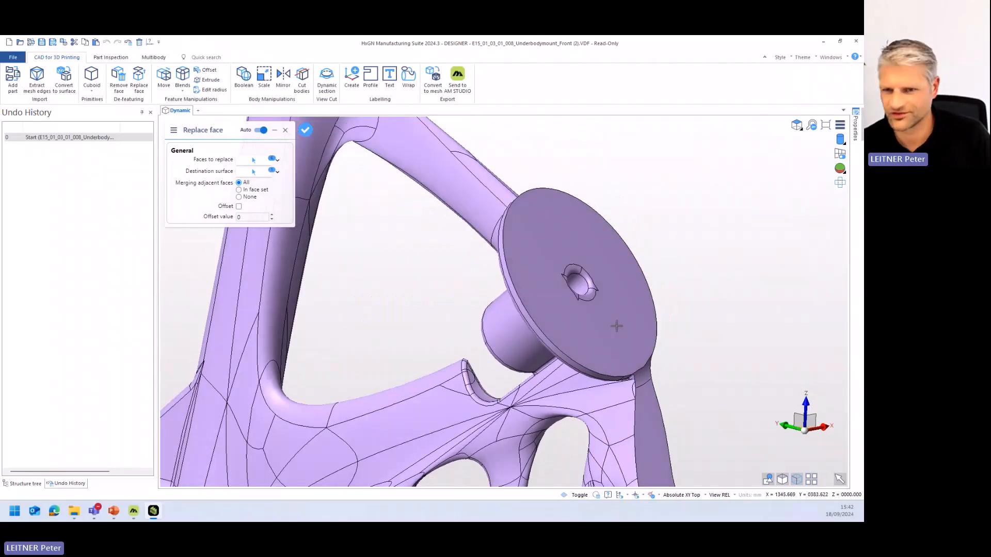
{"action": "right_click", "coordinate": [671, 295]}
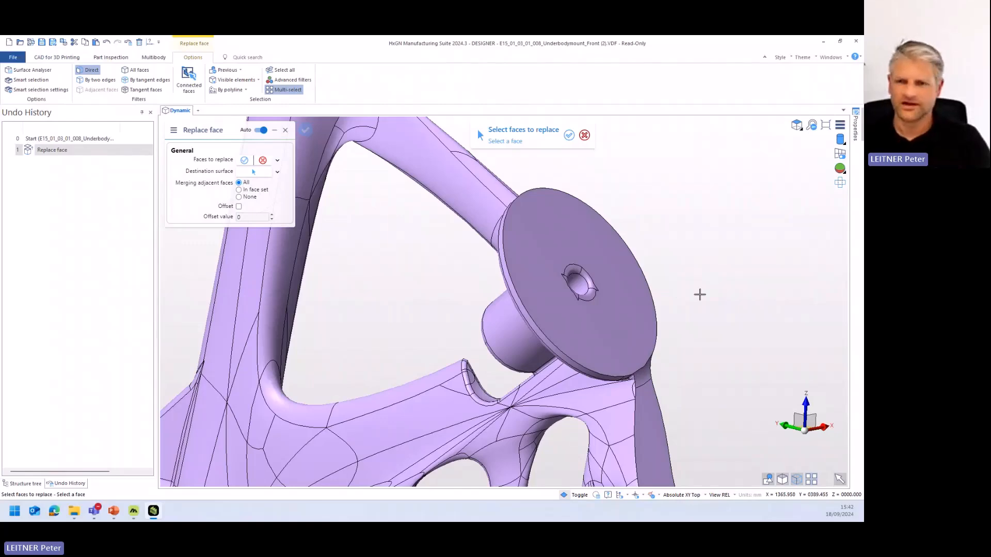
{"action": "right_click", "coordinate": [675, 304]}
{"action": "middle_click_drag", "start_coordinate": [650, 295], "coordinate": [652, 305]}
{"action": "scroll", "coordinate": [614, 304], "scroll_direction": "up", "scroll_amount": 2}
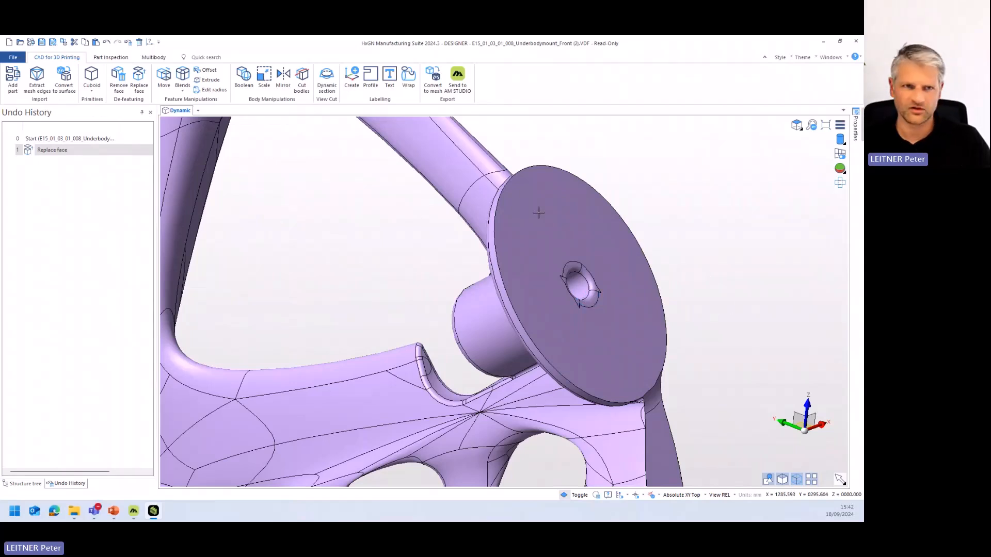
- Start Replace face and select all the rounded edge faces around the round flange's hole as the faces to replace
{"action": "left_click", "coordinate": [139, 78]}
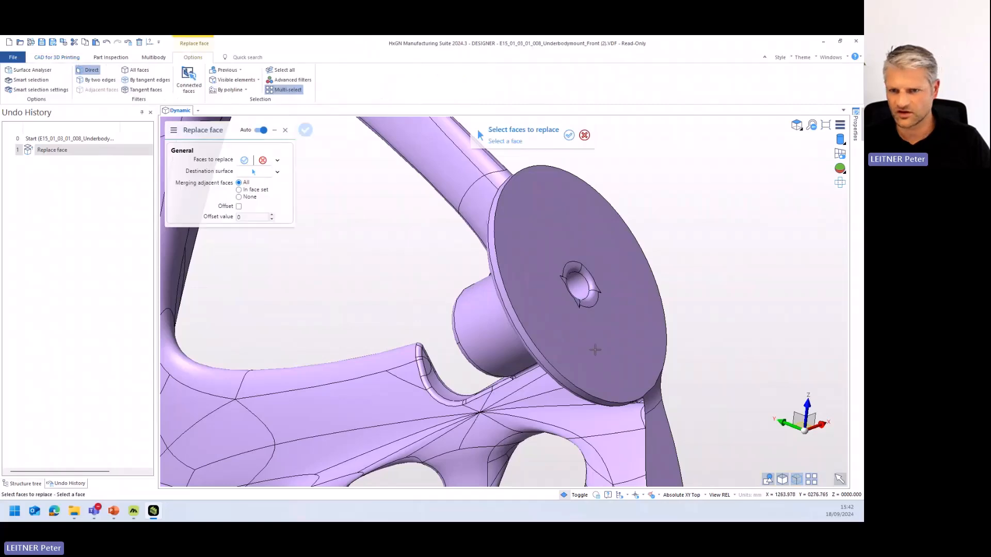
{"action": "left_click", "coordinate": [592, 302]}
{"action": "left_click", "coordinate": [591, 279]}
{"action": "left_click", "coordinate": [572, 268]}
{"action": "middle_click_drag", "start_coordinate": [572, 270], "coordinate": [689, 294]}
{"action": "scroll", "coordinate": [567, 355], "scroll_direction": "up", "scroll_amount": 5}
{"action": "left_click", "coordinate": [371, 377]}
{"action": "left_click", "coordinate": [329, 328]}
- Use the hole's cylindrical inner surface as the destination for the selected edge faces and apply the replacement
{"action": "scroll", "coordinate": [545, 295], "scroll_direction": "down", "scroll_amount": 5}
{"action": "middle_click_drag", "start_coordinate": [566, 287], "coordinate": [498, 312]}
{"action": "right_click", "coordinate": [497, 312]}
{"action": "left_click", "coordinate": [623, 241]}
{"action": "middle_click_drag", "start_coordinate": [619, 267], "coordinate": [640, 269]}
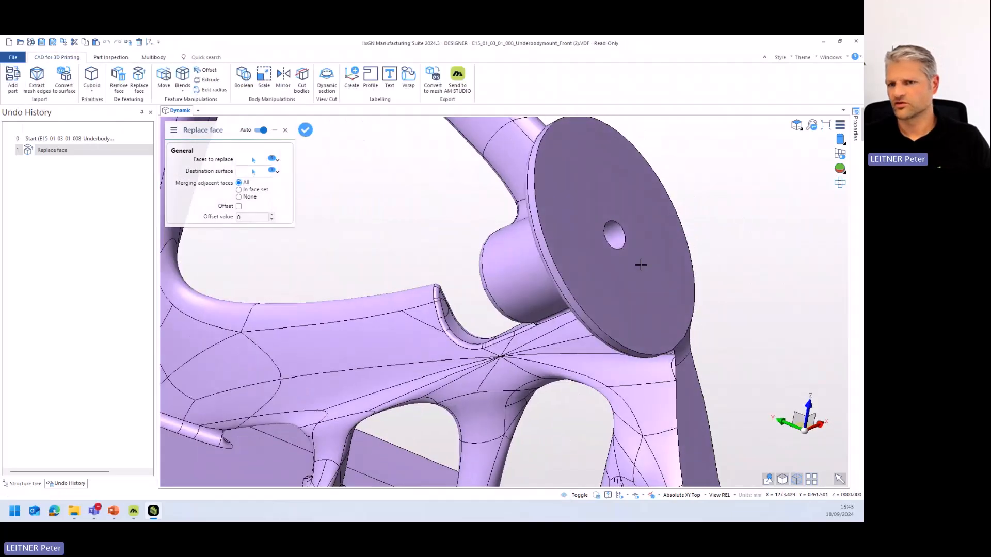
{"action": "scroll", "coordinate": [635, 270], "scroll_direction": "down", "scroll_amount": 3}
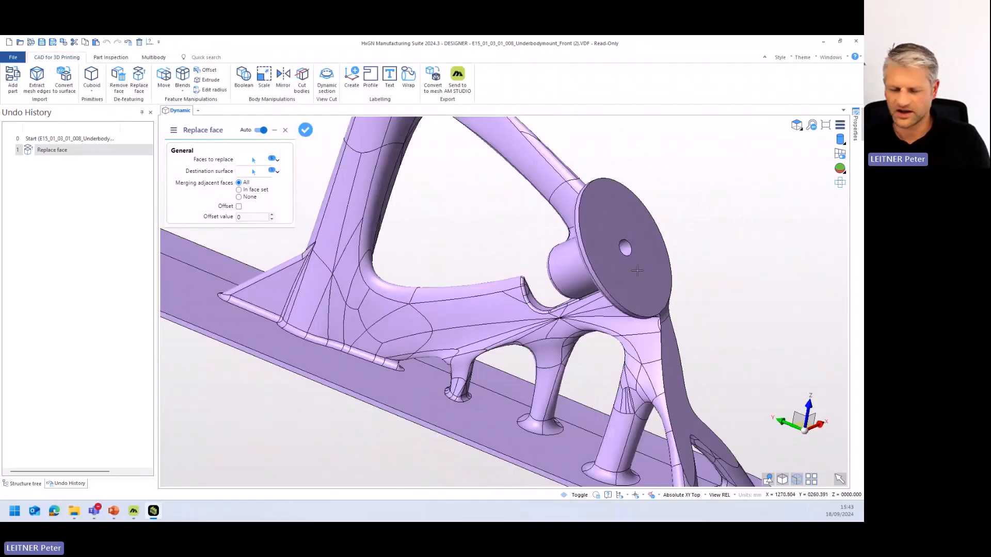
{"action": "left_click", "coordinate": [648, 257]}
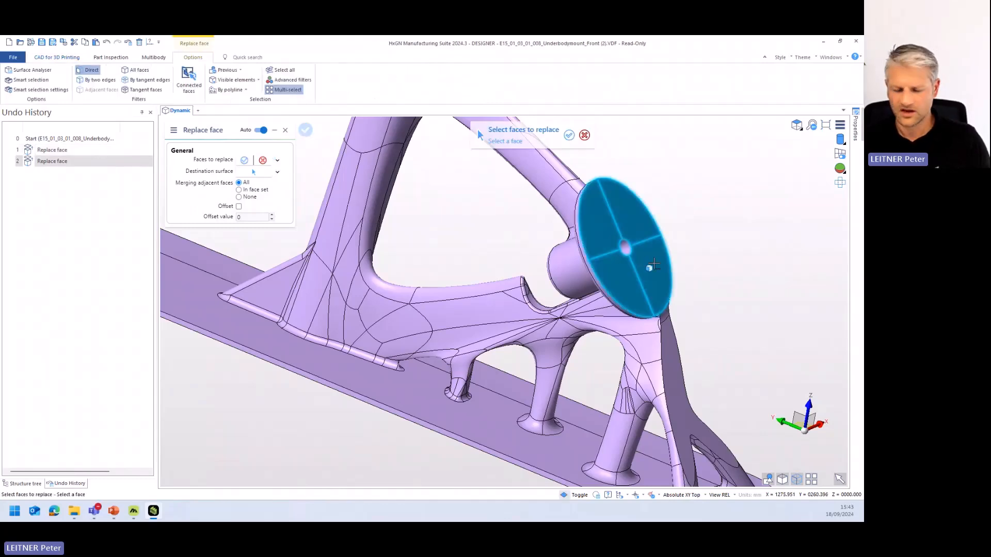
- Select the two curved segments and the ring faces around the upper round flange's hole as faces to replace
{"action": "middle_click_drag", "start_coordinate": [633, 271], "coordinate": [600, 335]}
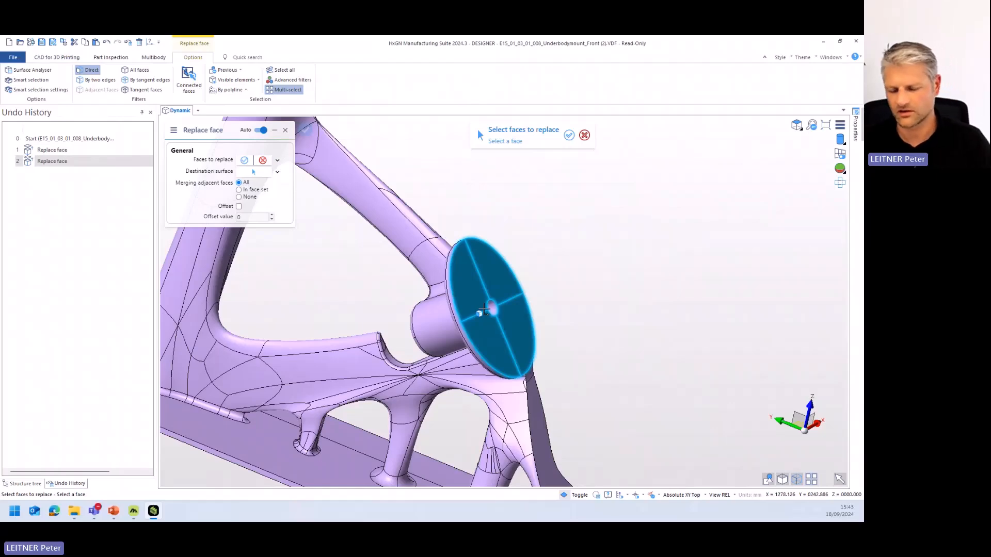
{"action": "scroll", "coordinate": [484, 310], "scroll_direction": "down", "scroll_amount": 5}
{"action": "middle_click_drag", "start_coordinate": [486, 295], "coordinate": [524, 313]}
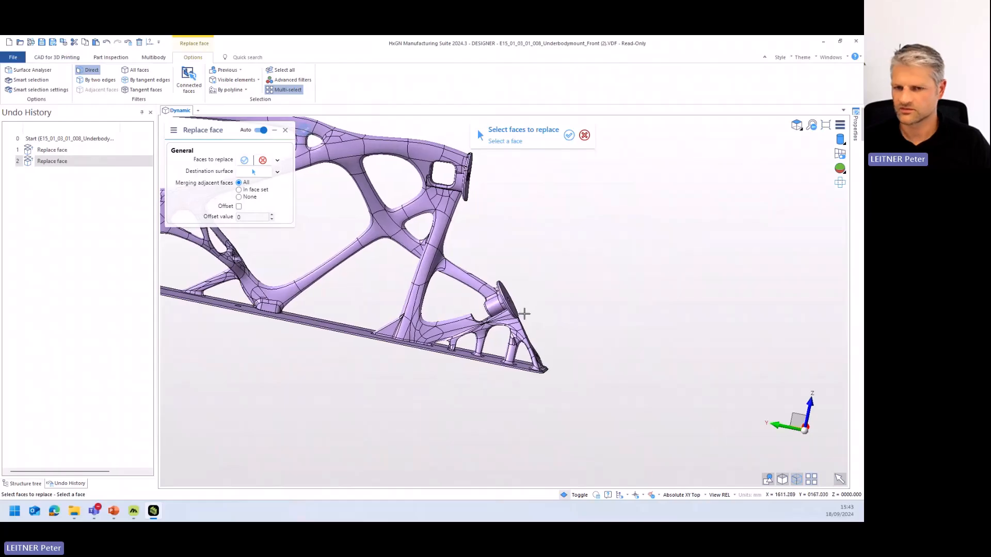
{"action": "scroll", "coordinate": [523, 314], "scroll_direction": "up", "scroll_amount": 3}
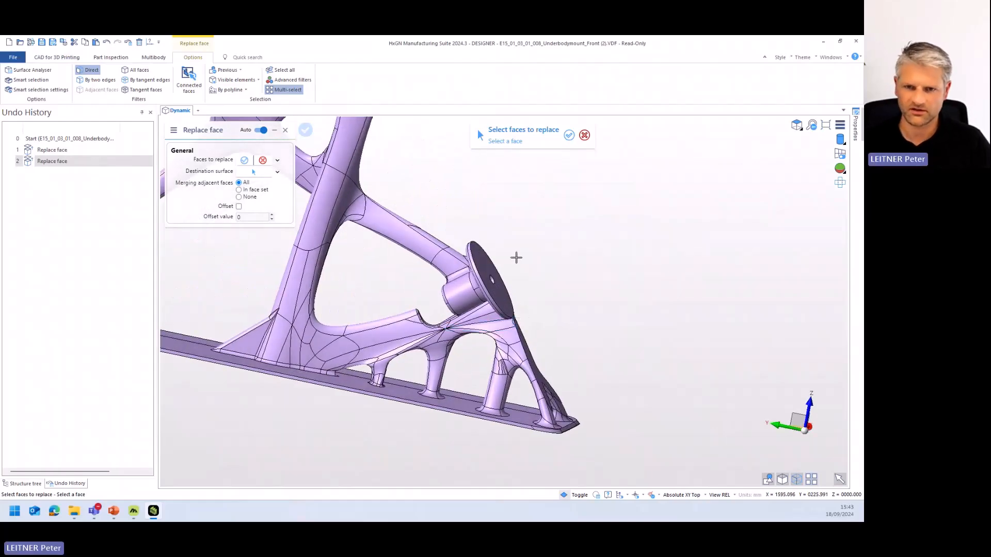
{"action": "middle_click_drag", "start_coordinate": [518, 303], "coordinate": [472, 301]}
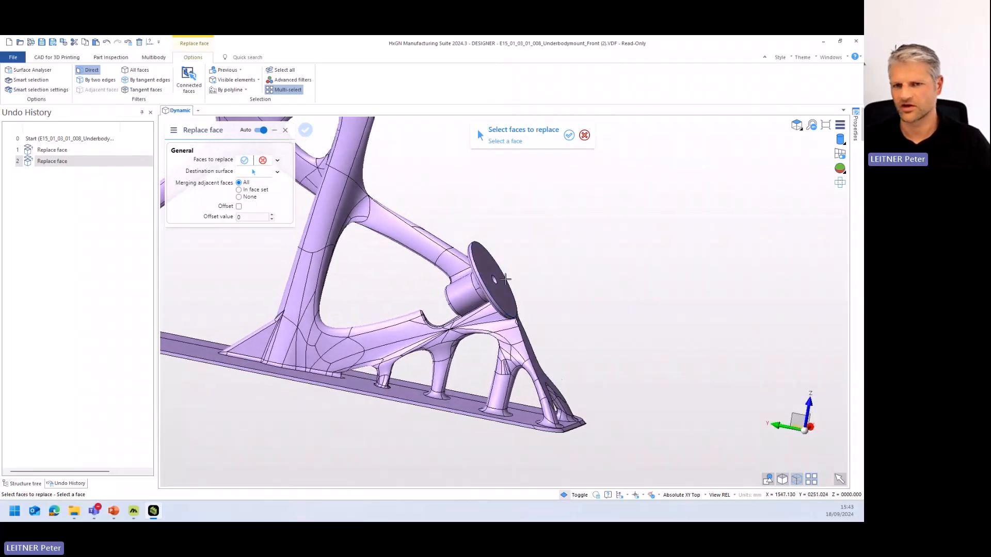
{"action": "scroll", "coordinate": [495, 271], "scroll_direction": "down", "scroll_amount": 5}
{"action": "mouse_move", "coordinate": [497, 248]}
{"action": "middle_mouse_down"}
{"action": "mouse_move", "coordinate": [477, 212]}
{"action": "mouse_move", "coordinate": [474, 336]}
{"action": "mouse_move", "coordinate": [488, 258]}
{"action": "middle_mouse_up"}
{"action": "scroll", "coordinate": [458, 192], "scroll_direction": "up", "scroll_amount": 5}
{"action": "scroll", "coordinate": [488, 274], "scroll_direction": "up", "scroll_amount": 4}
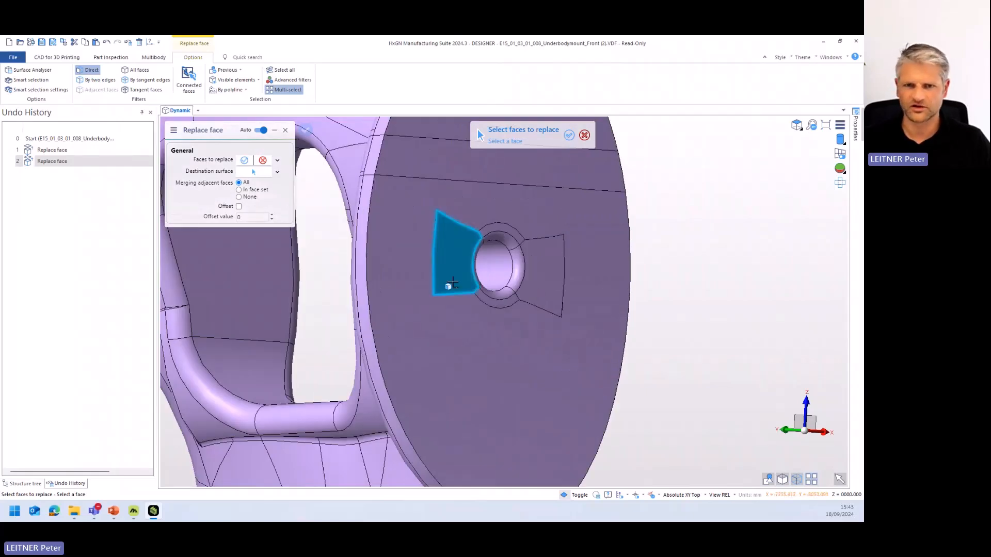
{"action": "middle_click_drag", "start_coordinate": [459, 254], "coordinate": [511, 284]}
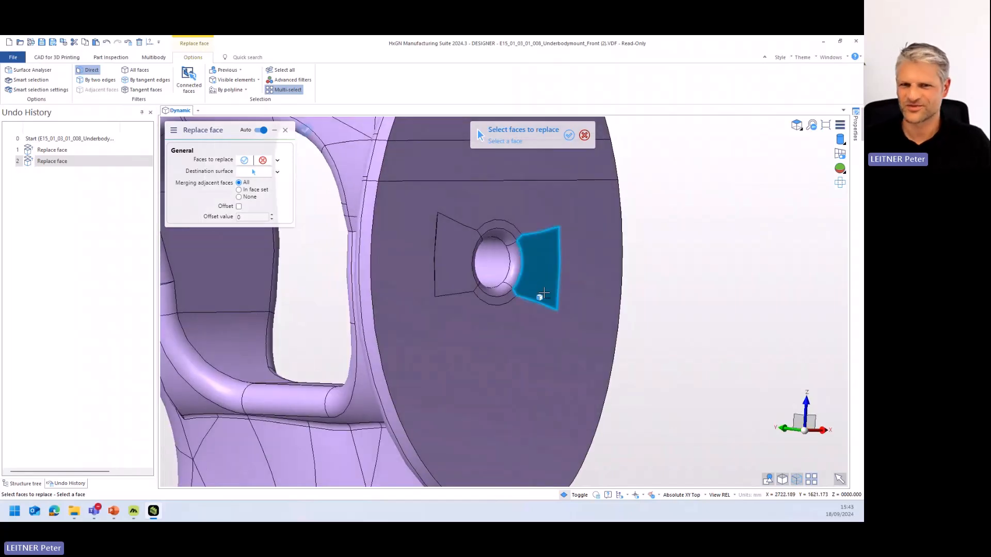
{"action": "left_click", "coordinate": [544, 288]}
{"action": "left_click", "coordinate": [455, 279]}
{"action": "left_click", "coordinate": [494, 302]}
{"action": "left_click", "coordinate": [492, 233]}
- Add the small remaining face beside the upper flange's hole, use the flange's large flat face as destination surface and apply the replacement
{"action": "scroll", "coordinate": [447, 279], "scroll_direction": "up", "scroll_amount": 5}
{"action": "scroll", "coordinate": [447, 280], "scroll_direction": "up", "scroll_amount": 2}
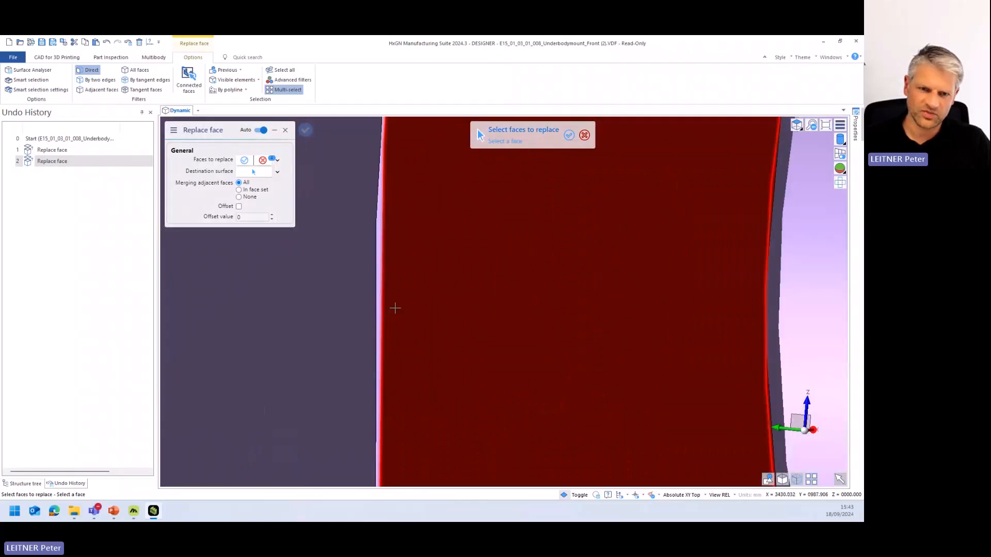
{"action": "scroll", "coordinate": [606, 310], "scroll_direction": "down", "scroll_amount": 5}
{"action": "middle_click_drag", "start_coordinate": [606, 311], "coordinate": [560, 336]}
{"action": "scroll", "coordinate": [562, 332], "scroll_direction": "up", "scroll_amount": 6}
{"action": "left_click", "coordinate": [539, 310]}
{"action": "scroll", "coordinate": [539, 310], "scroll_direction": "down", "scroll_amount": 8}
{"action": "right_click", "coordinate": [557, 361]}
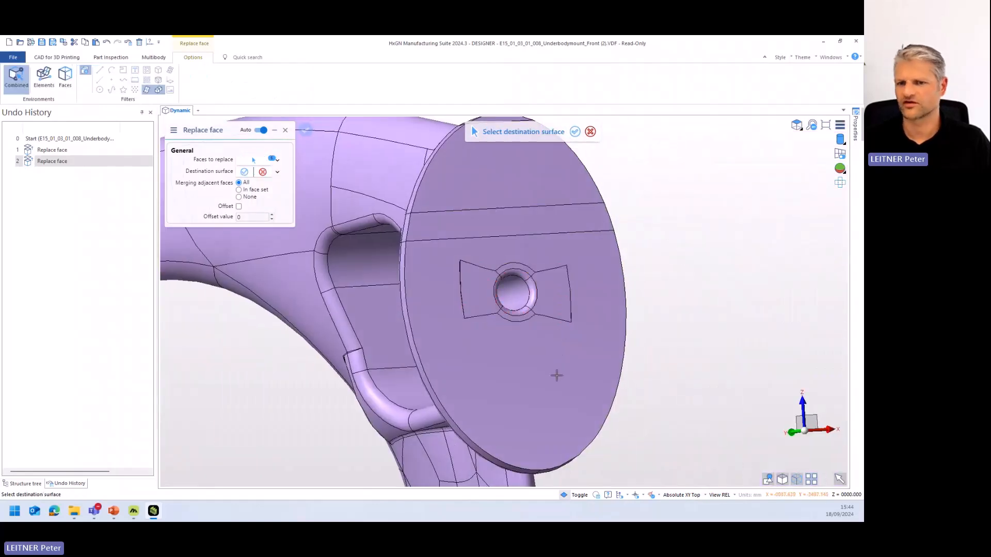
{"action": "left_click", "coordinate": [553, 380]}
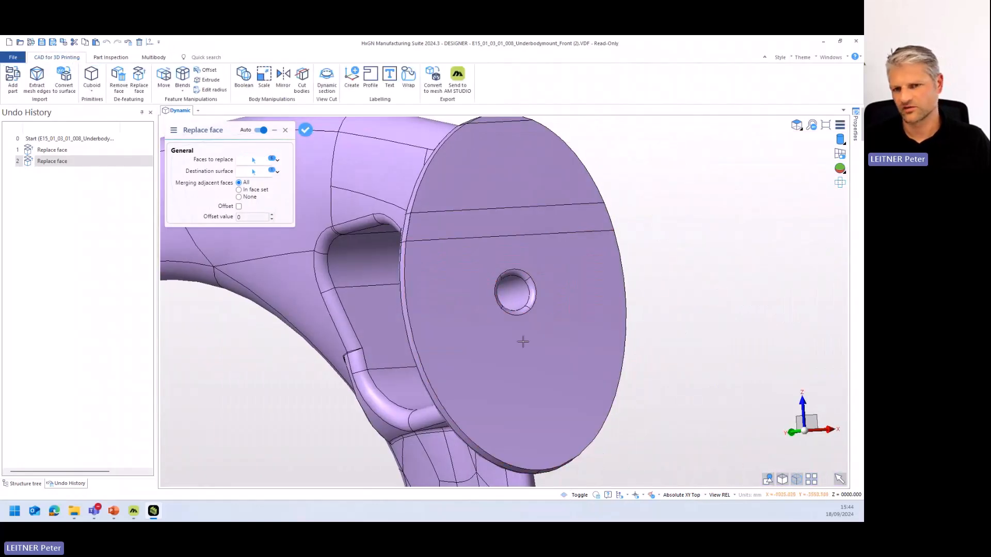
{"action": "mouse_move", "coordinate": [524, 361]}
{"action": "middle_mouse_down"}
{"action": "mouse_move", "coordinate": [568, 365]}
{"action": "mouse_move", "coordinate": [502, 361]}
{"action": "mouse_move", "coordinate": [520, 350]}
{"action": "mouse_move", "coordinate": [516, 359]}
{"action": "middle_mouse_up"}
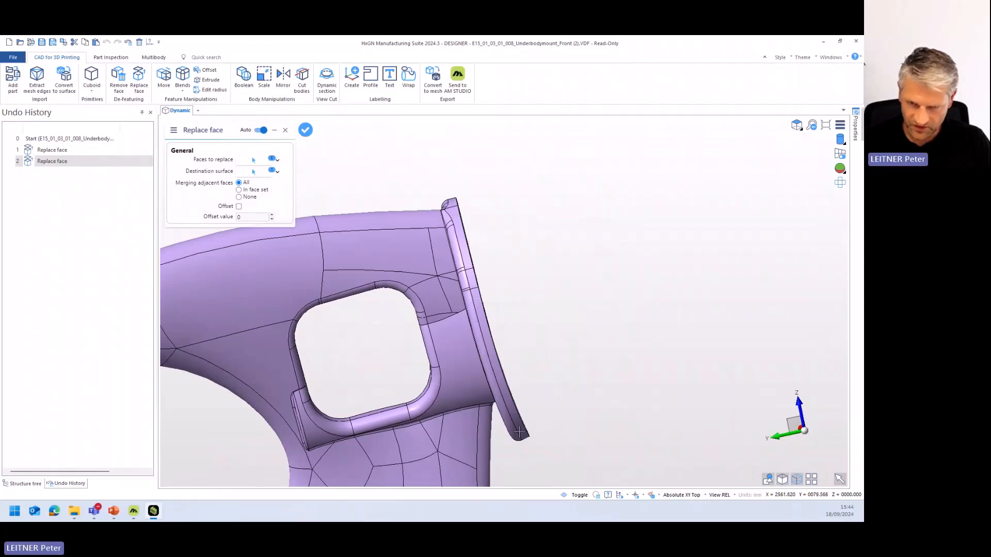
{"action": "middle_click_drag", "start_coordinate": [524, 340], "coordinate": [488, 286]}
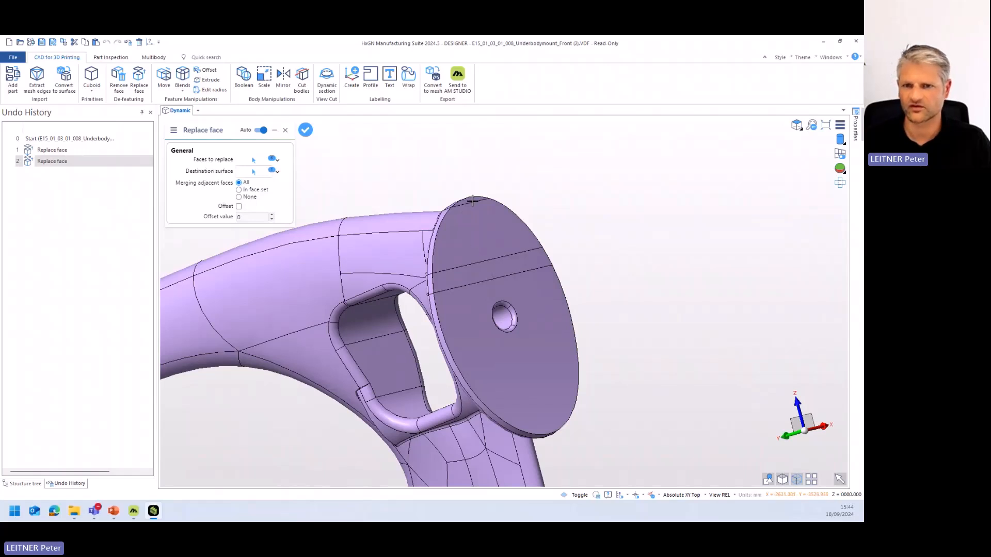
{"action": "right_click", "coordinate": [622, 250]}
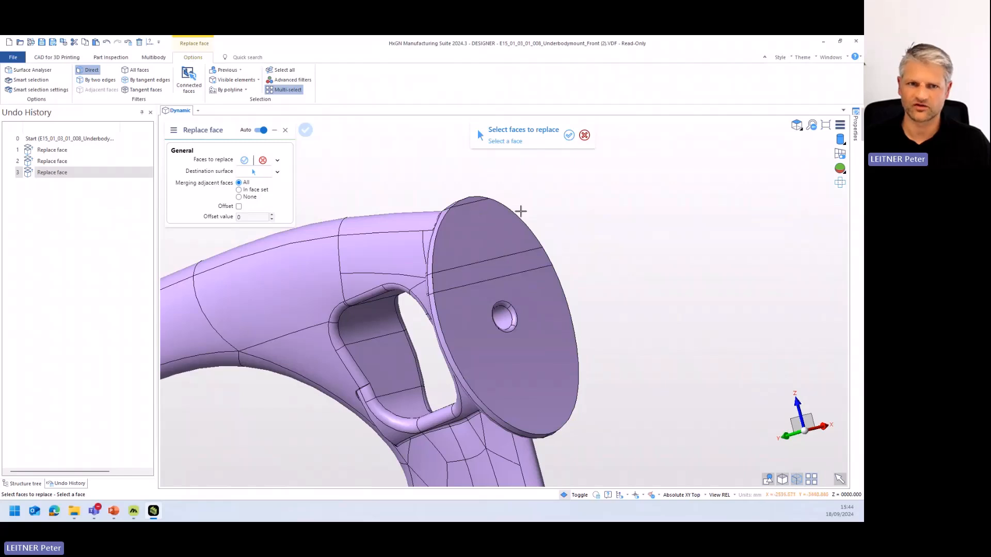
- Replace the strip faces along the upper edge of the upper flange with its large flat face containing the hole
{"action": "left_click", "coordinate": [473, 198]}
{"action": "left_click", "coordinate": [472, 220]}
{"action": "left_click", "coordinate": [490, 269]}
{"action": "right_click", "coordinate": [615, 249]}
{"action": "left_click", "coordinate": [533, 303]}
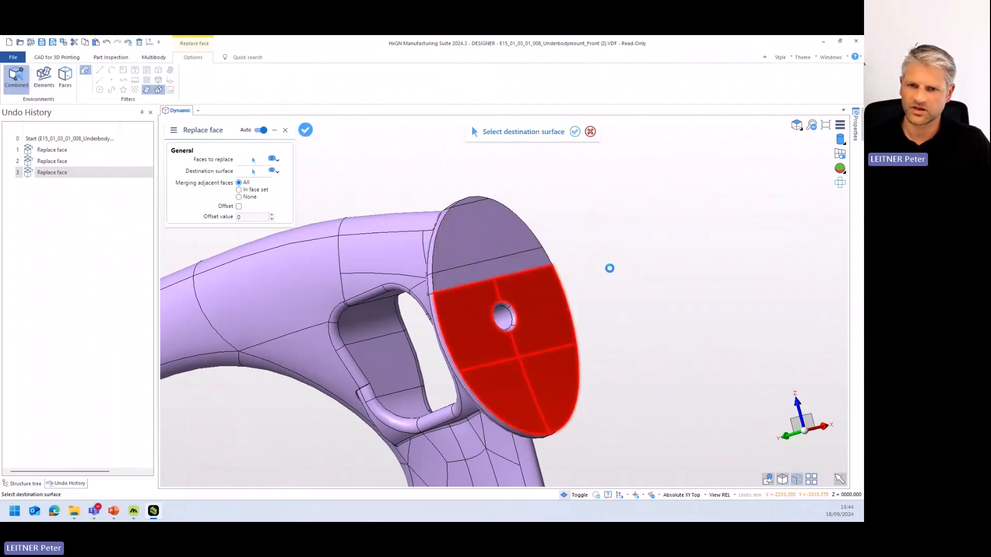
{"action": "middle_click_drag", "start_coordinate": [611, 274], "coordinate": [580, 309]}
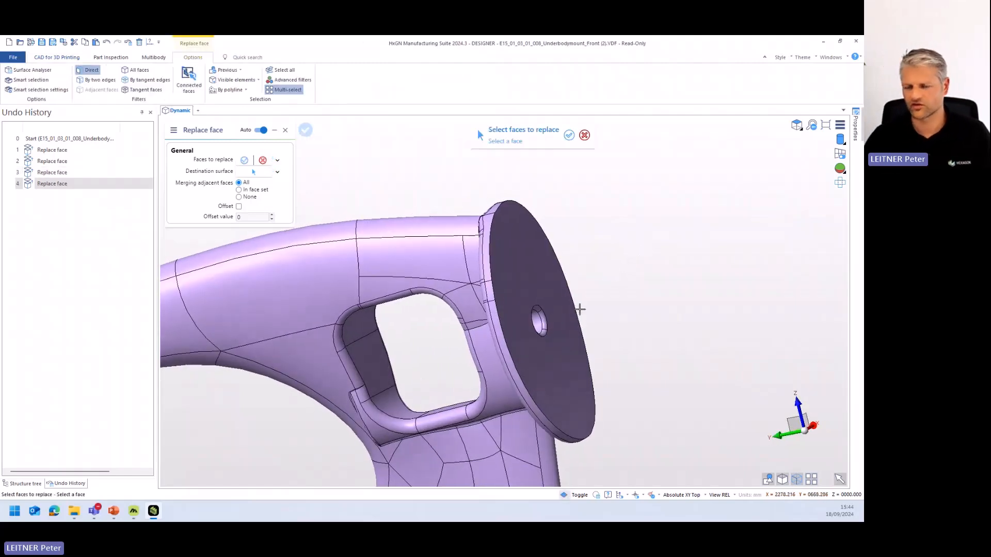
- Replace the rounded edge faces of the upper flange's hole with the hole's cylindrical inner surface
{"action": "scroll", "coordinate": [580, 314], "scroll_direction": "up", "scroll_amount": 1}
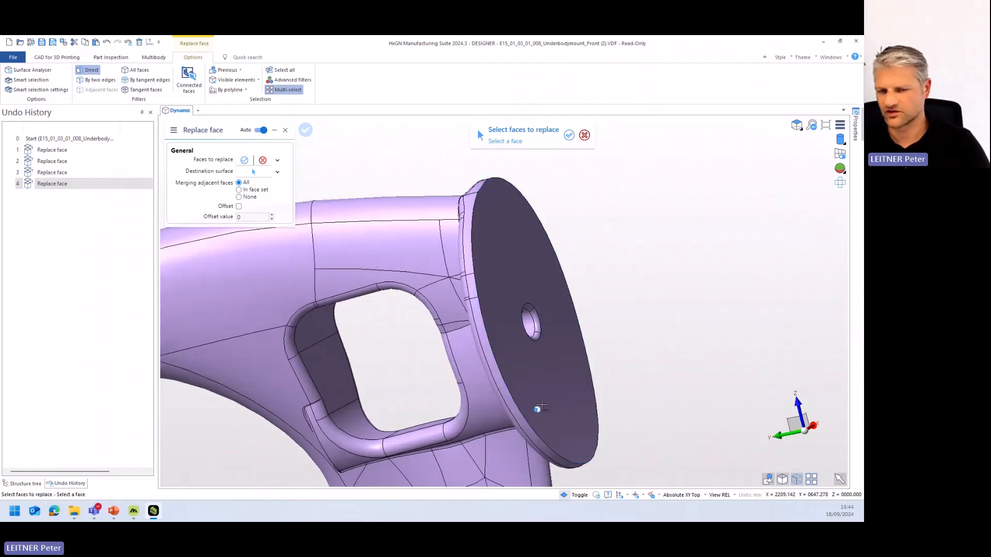
{"action": "left_click", "coordinate": [537, 323]}
{"action": "left_click", "coordinate": [535, 336]}
{"action": "middle_click_drag", "start_coordinate": [535, 336], "coordinate": [518, 343]}
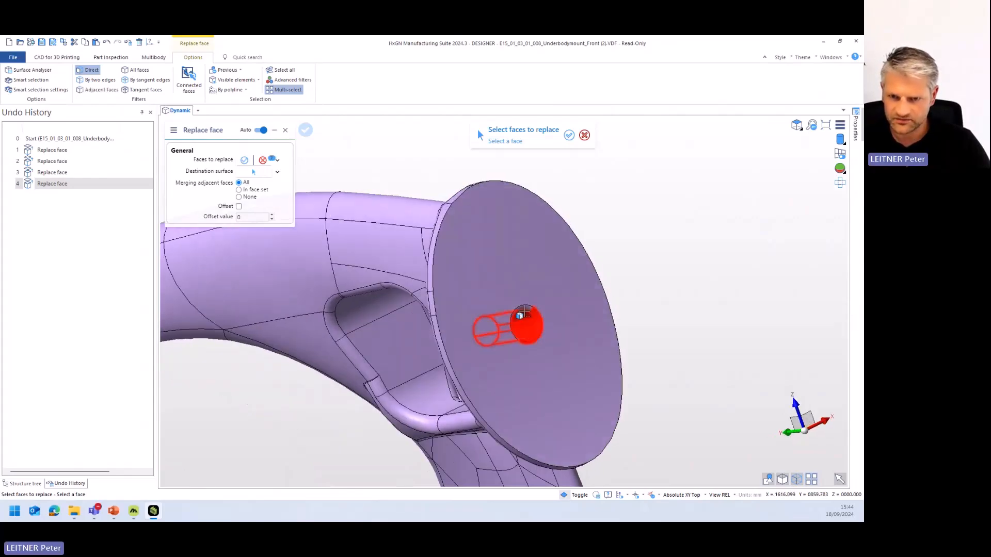
{"action": "middle_click_drag", "start_coordinate": [525, 309], "coordinate": [706, 312]}
{"action": "scroll", "coordinate": [481, 353], "scroll_direction": "up", "scroll_amount": 5}
{"action": "scroll", "coordinate": [715, 312], "scroll_direction": "down", "scroll_amount": 6}
{"action": "scroll", "coordinate": [760, 305], "scroll_direction": "up", "scroll_amount": 6}
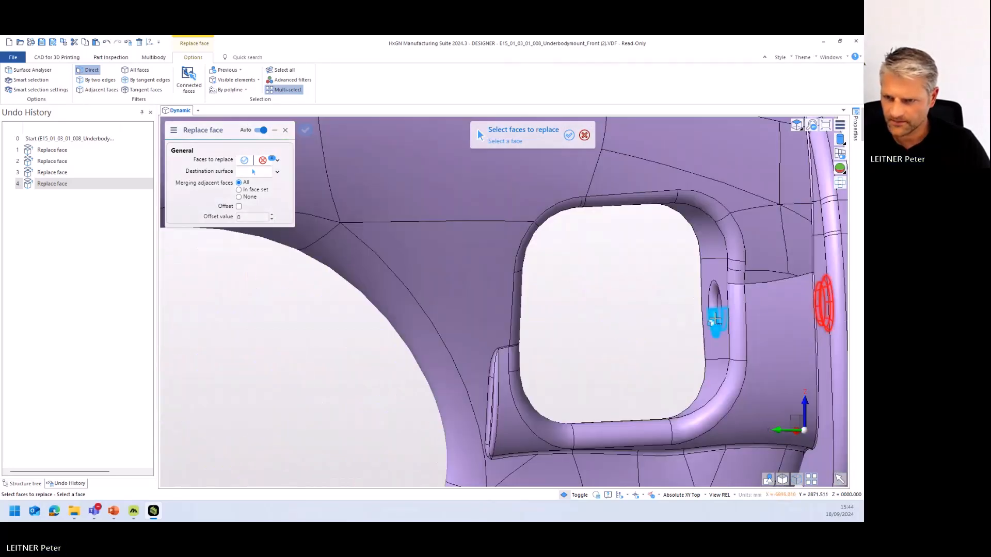
{"action": "middle_click_drag", "start_coordinate": [715, 305], "coordinate": [632, 324]}
{"action": "right_click", "coordinate": [632, 324]}
{"action": "left_click", "coordinate": [779, 304]}
{"action": "scroll", "coordinate": [790, 315], "scroll_direction": "down", "scroll_amount": 5}
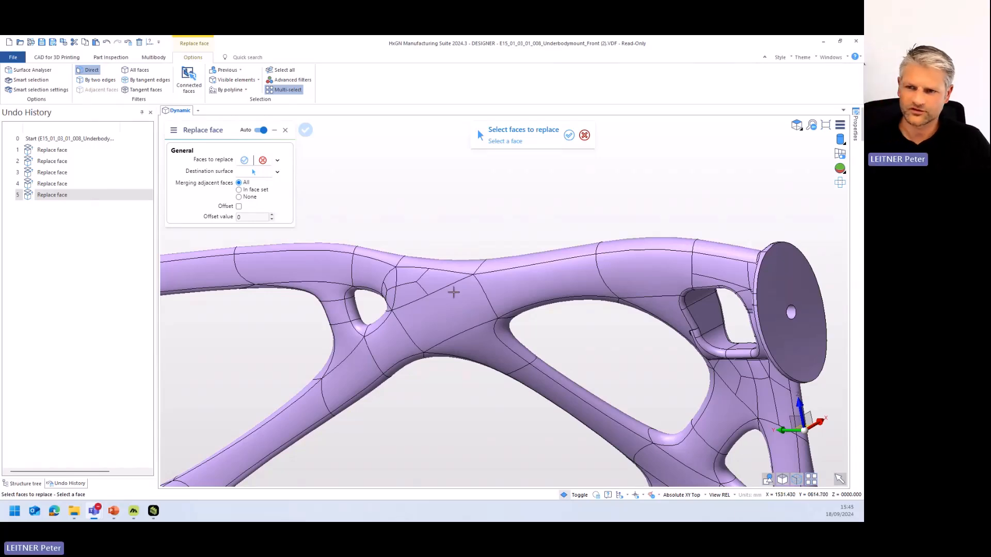
- Examine the whole mount and the holes on the underside of its base plate, and leave Replace face
{"action": "mouse_move", "coordinate": [593, 265]}
{"action": "middle_mouse_down"}
{"action": "mouse_move", "coordinate": [582, 302]}
{"action": "mouse_move", "coordinate": [593, 283]}
{"action": "middle_mouse_up"}
{"action": "scroll", "coordinate": [592, 282], "scroll_direction": "down", "scroll_amount": 7}
{"action": "scroll", "coordinate": [593, 284], "scroll_direction": "up", "scroll_amount": 2}
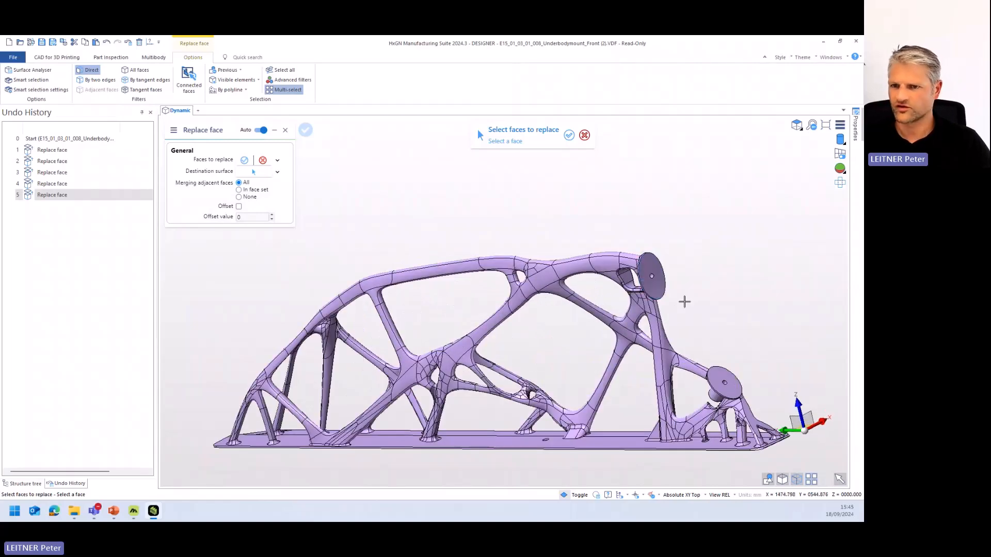
{"action": "middle_click_drag", "start_coordinate": [637, 397], "coordinate": [548, 383]}
{"action": "scroll", "coordinate": [659, 408], "scroll_direction": "up", "scroll_amount": 4}
{"action": "scroll", "coordinate": [571, 385], "scroll_direction": "up", "scroll_amount": 4}
{"action": "scroll", "coordinate": [570, 401], "scroll_direction": "down", "scroll_amount": 2}
{"action": "scroll", "coordinate": [570, 401], "scroll_direction": "up", "scroll_amount": 4}
{"action": "scroll", "coordinate": [555, 392], "scroll_direction": "down", "scroll_amount": 5}
{"action": "scroll", "coordinate": [551, 399], "scroll_direction": "up", "scroll_amount": 3}
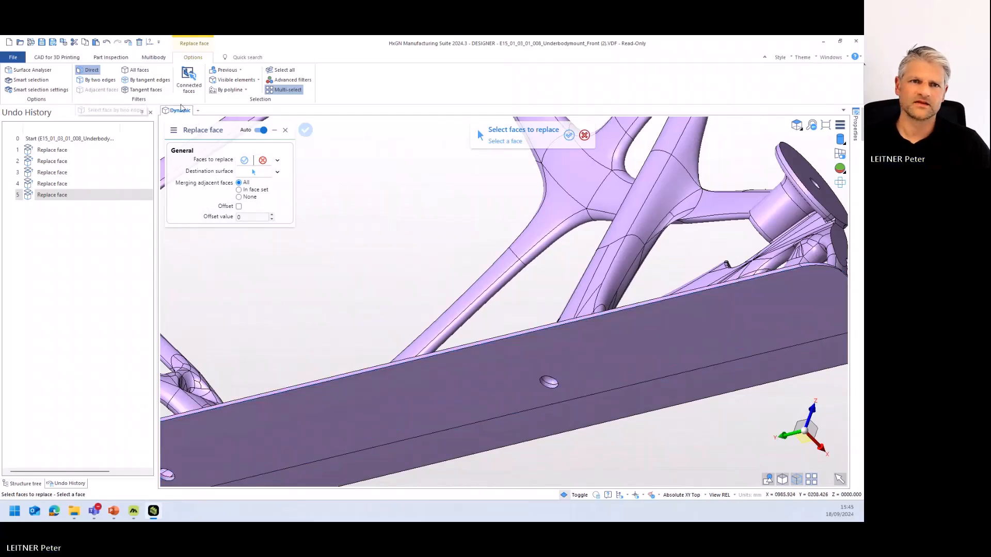
{"action": "key", "text": "Escape"}
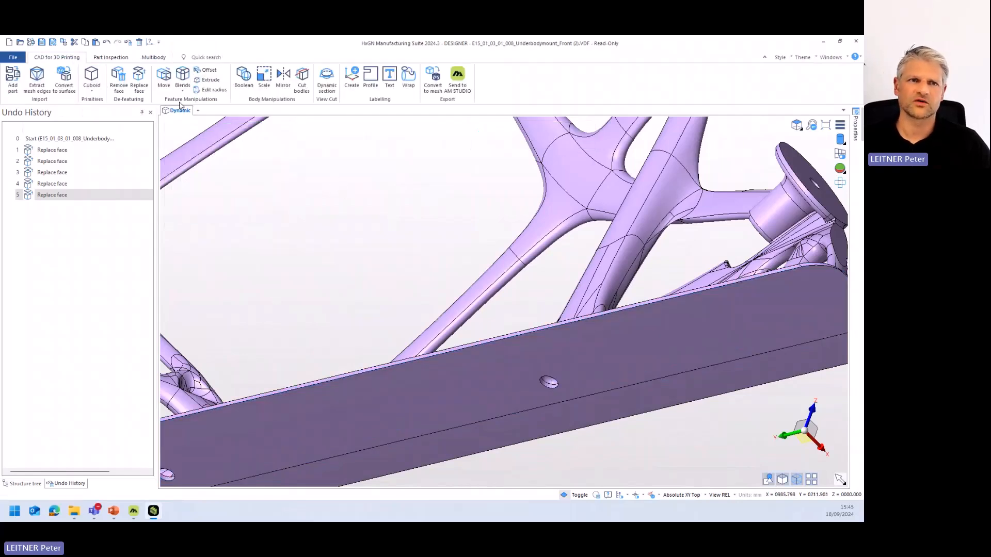
- Start Remove face and select the inner faces of a hole in the base plate's underside
{"action": "left_click", "coordinate": [120, 78]}
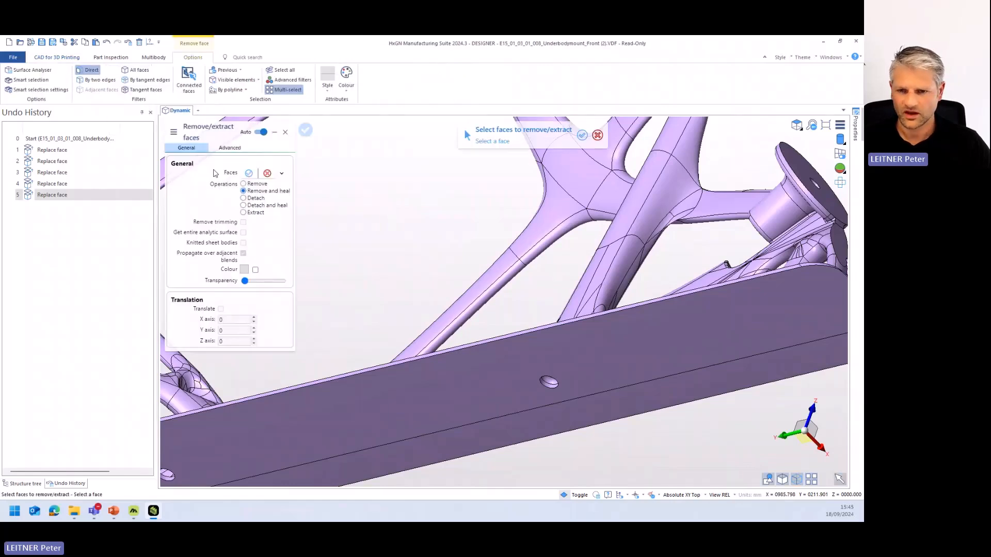
{"action": "scroll", "coordinate": [537, 345], "scroll_direction": "up", "scroll_amount": 3}
{"action": "left_click", "coordinate": [538, 345]}
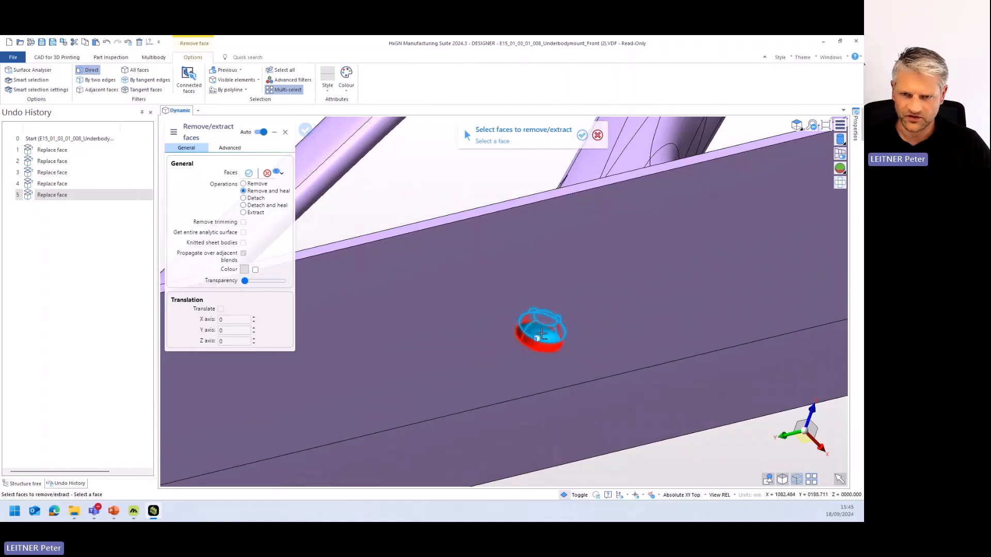
{"action": "middle_click_drag", "start_coordinate": [537, 342], "coordinate": [547, 316]}
{"action": "middle_click_drag", "start_coordinate": [630, 294], "coordinate": [554, 317]}
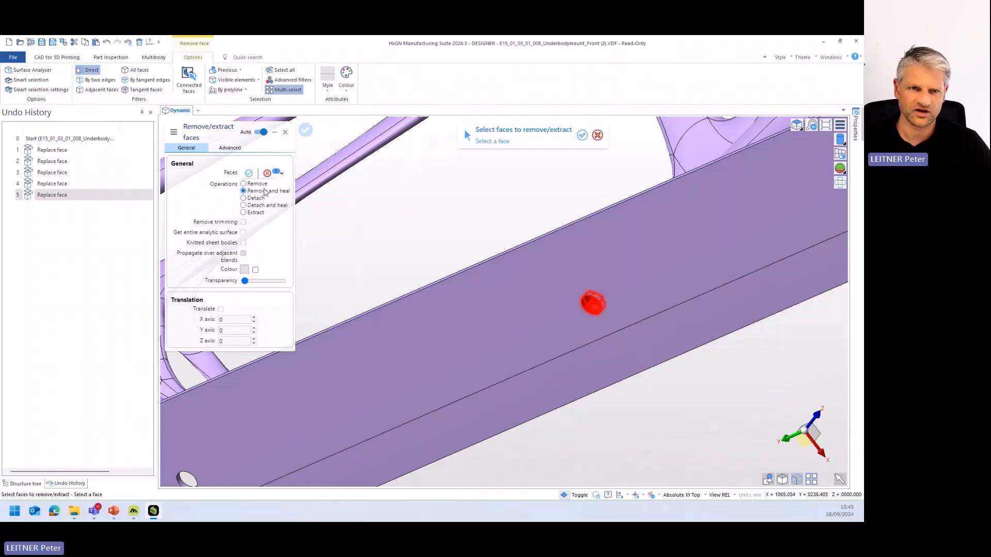
- Preview the hole faces with the Remove operation, switch to Remove and heal, and apply it to close the hole
{"action": "left_click", "coordinate": [244, 184]}
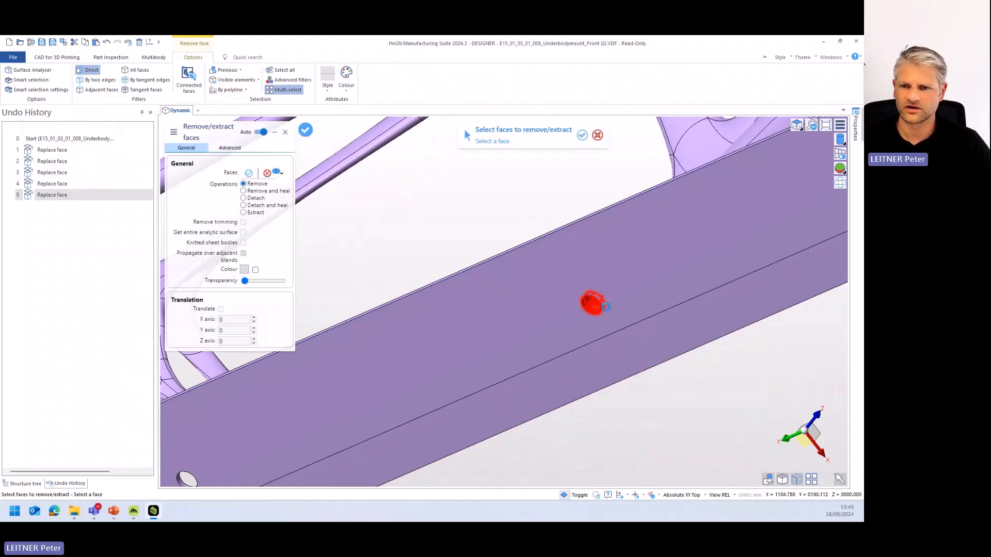
{"action": "middle_click_drag", "start_coordinate": [604, 305], "coordinate": [595, 339]}
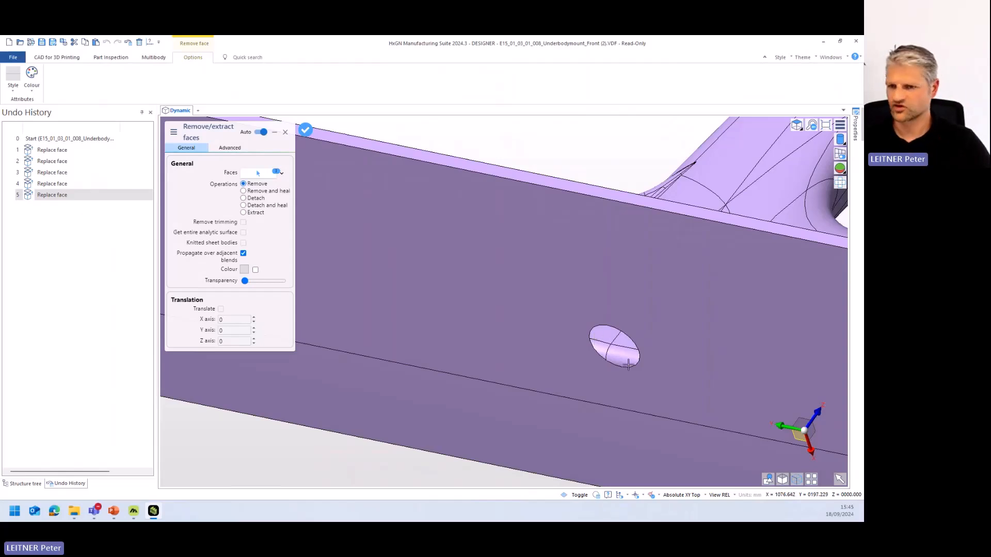
{"action": "left_click", "coordinate": [244, 191]}
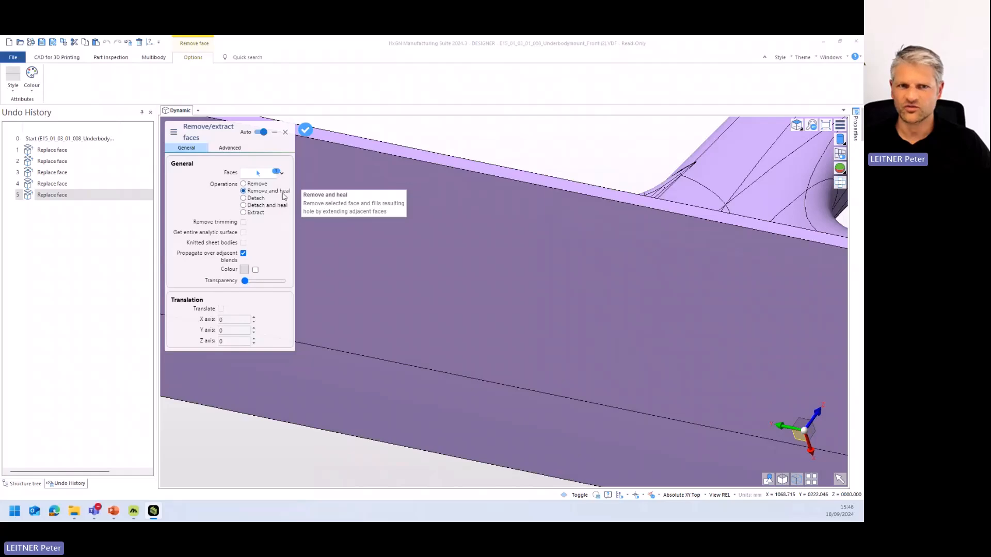
{"action": "scroll", "coordinate": [559, 298], "scroll_direction": "down", "scroll_amount": 3}
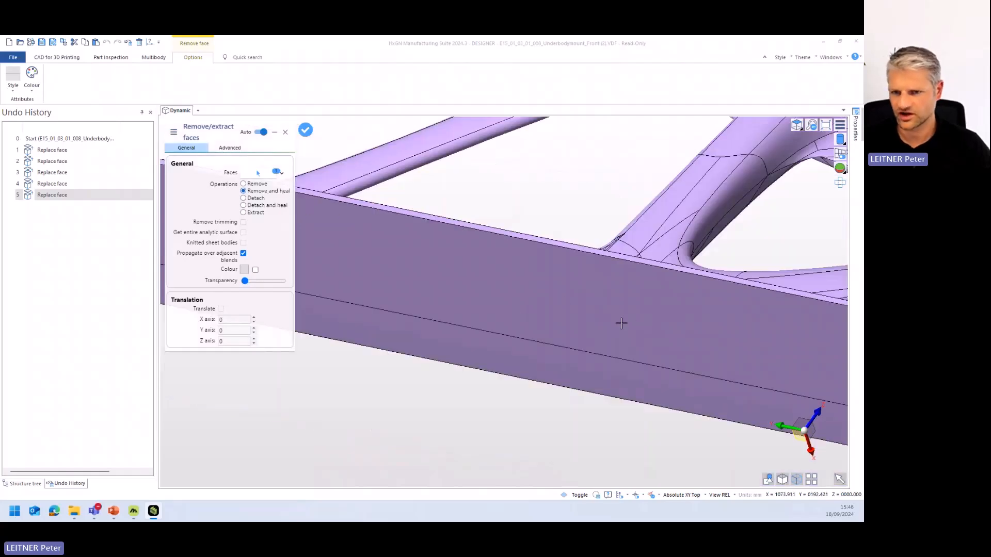
{"action": "scroll", "coordinate": [632, 319], "scroll_direction": "down", "scroll_amount": 2}
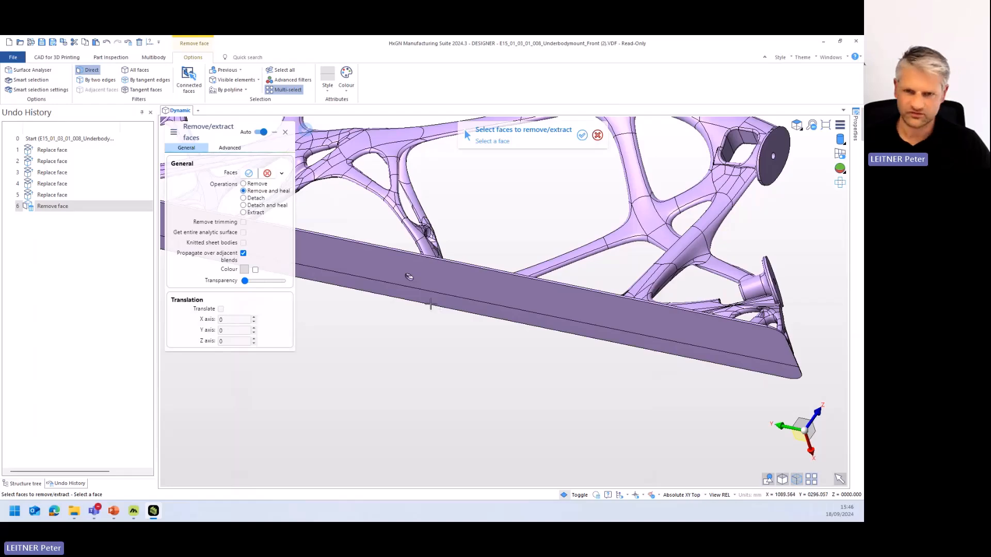
- Select the inner faces of the second hole in the base plate's underside and close the hole with Remove and heal
{"action": "scroll", "coordinate": [408, 276], "scroll_direction": "up", "scroll_amount": 5}
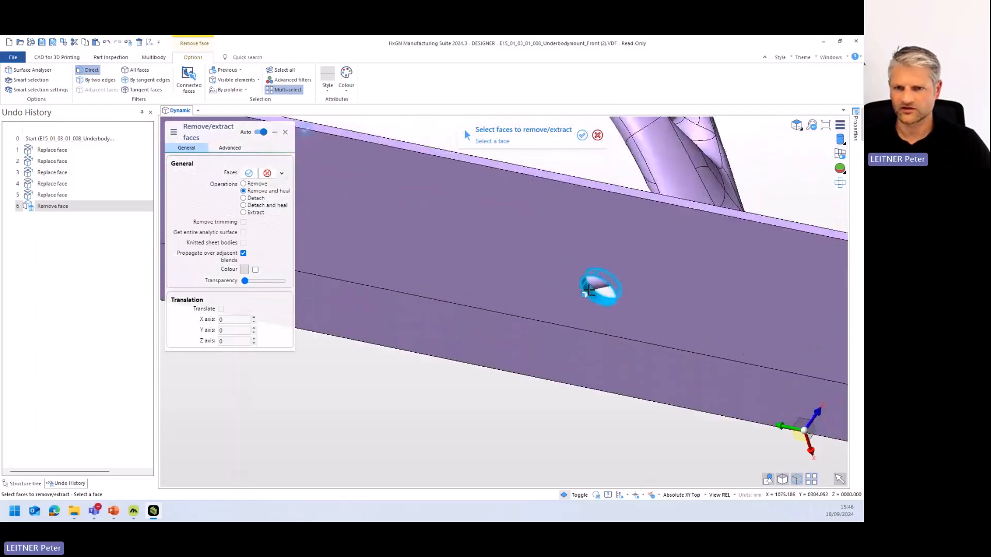
{"action": "middle_click_drag", "start_coordinate": [515, 288], "coordinate": [544, 322]}
{"action": "left_click", "coordinate": [540, 327]}
{"action": "middle_click_drag", "start_coordinate": [600, 353], "coordinate": [557, 321]}
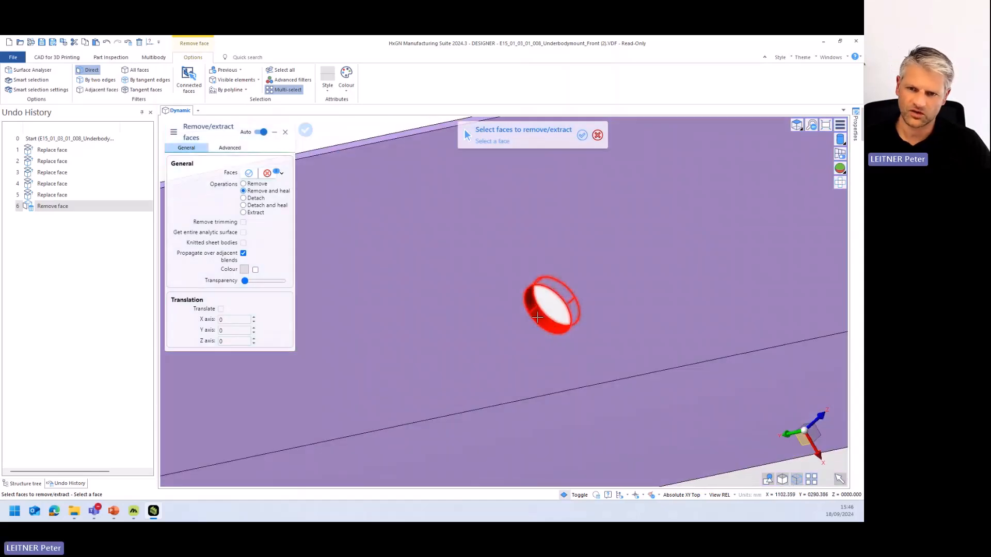
{"action": "right_click", "coordinate": [537, 317]}
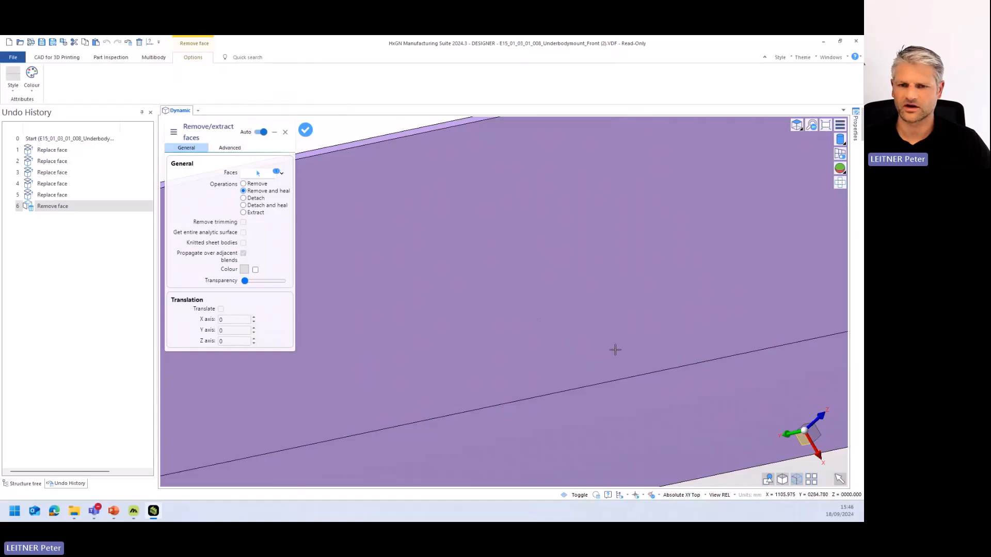
- Remove and heal the remaining small hole in the base plate's underside, check the whole plate, and leave Remove face
{"action": "scroll", "coordinate": [503, 362], "scroll_direction": "down", "scroll_amount": 8}
{"action": "scroll", "coordinate": [448, 371], "scroll_direction": "up", "scroll_amount": 5}
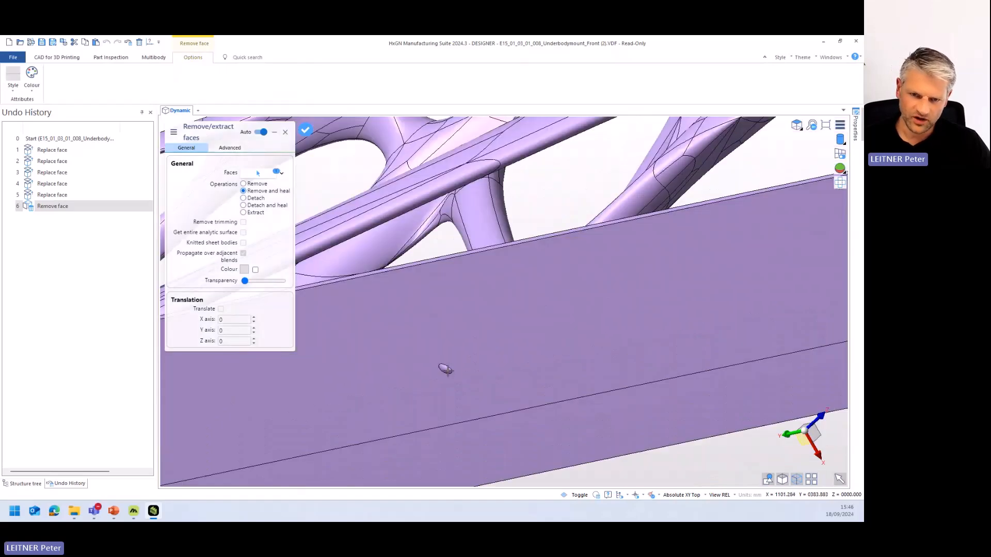
{"action": "middle_click_drag", "start_coordinate": [444, 369], "coordinate": [454, 343]}
{"action": "left_click", "coordinate": [453, 343]}
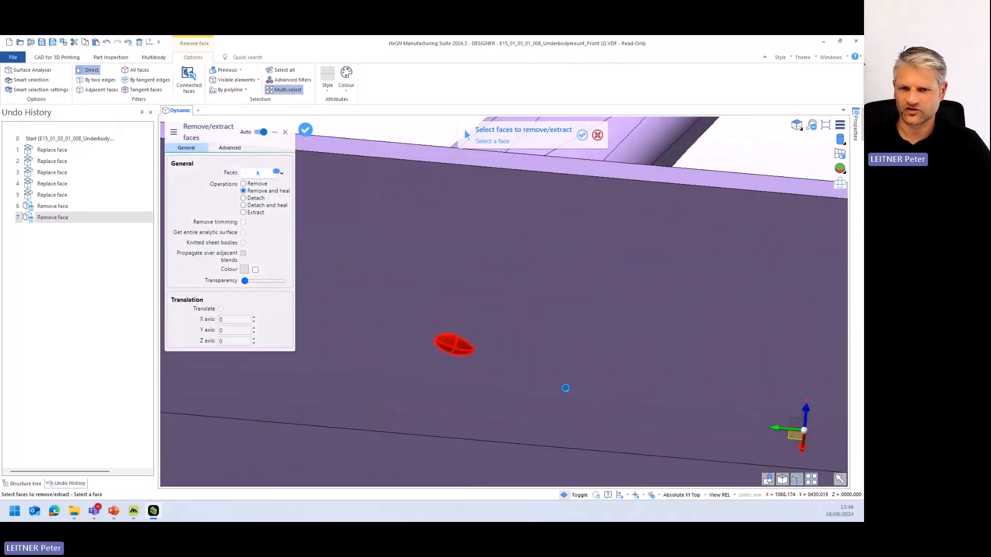
{"action": "scroll", "coordinate": [567, 392], "scroll_direction": "down", "scroll_amount": 5}
{"action": "scroll", "coordinate": [530, 412], "scroll_direction": "down", "scroll_amount": 5}
{"action": "middle_click_drag", "start_coordinate": [529, 411], "coordinate": [534, 361]}
{"action": "scroll", "coordinate": [534, 361], "scroll_direction": "up", "scroll_amount": 3}
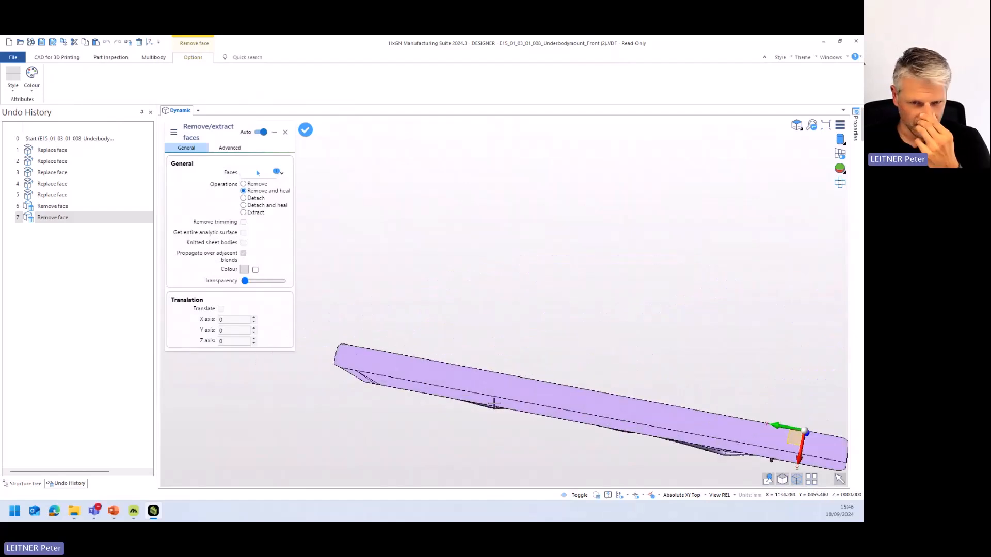
{"action": "scroll", "coordinate": [400, 395], "scroll_direction": "up", "scroll_amount": 4}
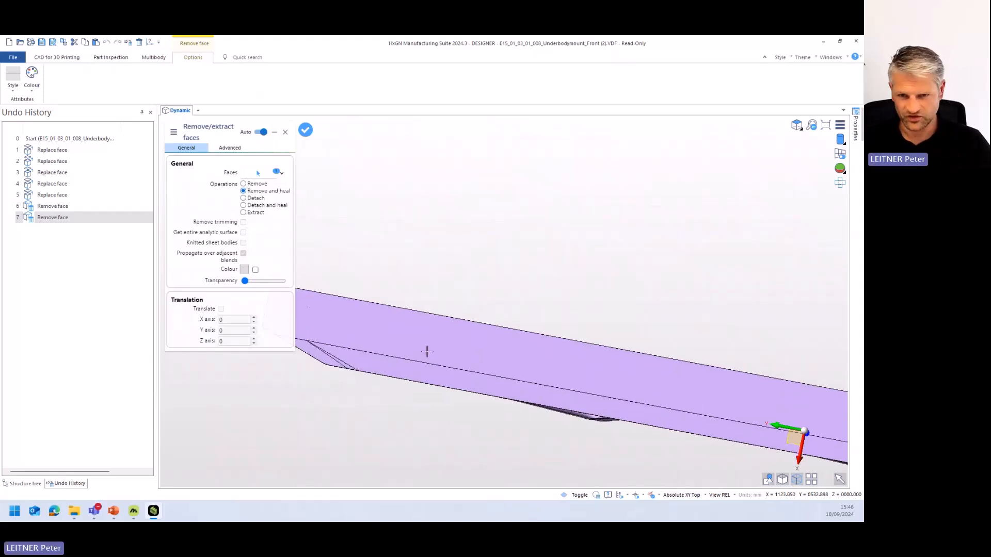
{"action": "scroll", "coordinate": [511, 388], "scroll_direction": "down", "scroll_amount": 3}
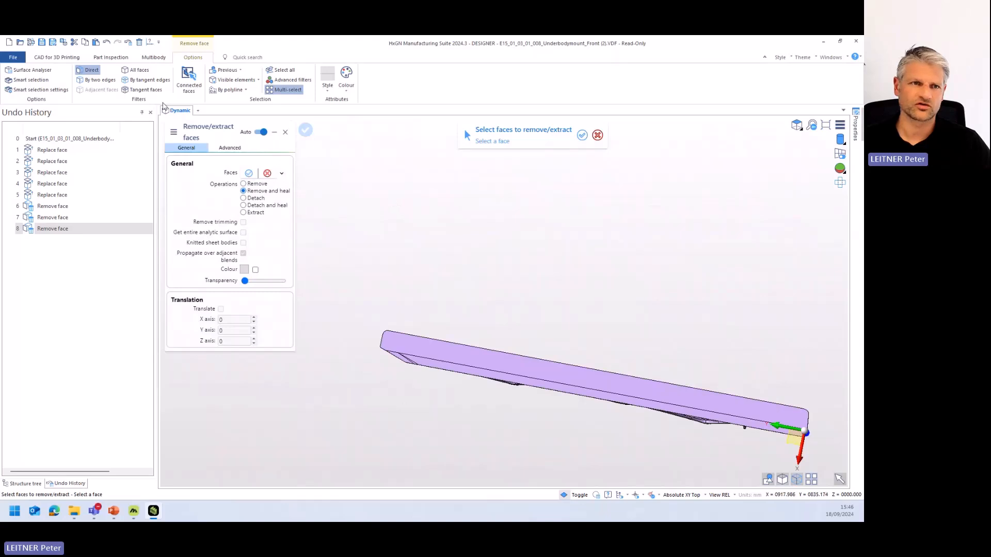
{"action": "key", "text": "Escape"}
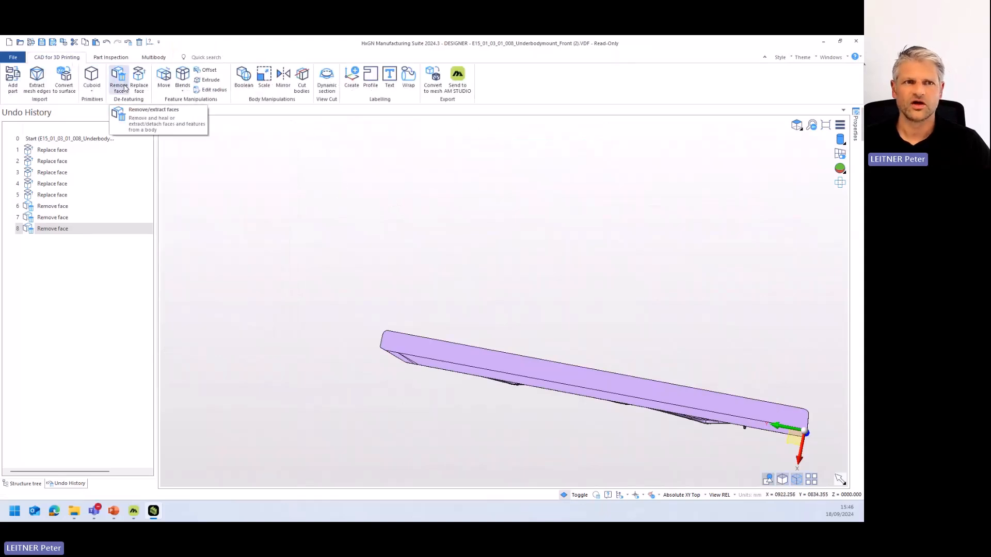
- Select the split faces at the angled end of the base plate's underside and view the context command setup for faces without changing it
{"action": "scroll", "coordinate": [405, 348], "scroll_direction": "up", "scroll_amount": 10}
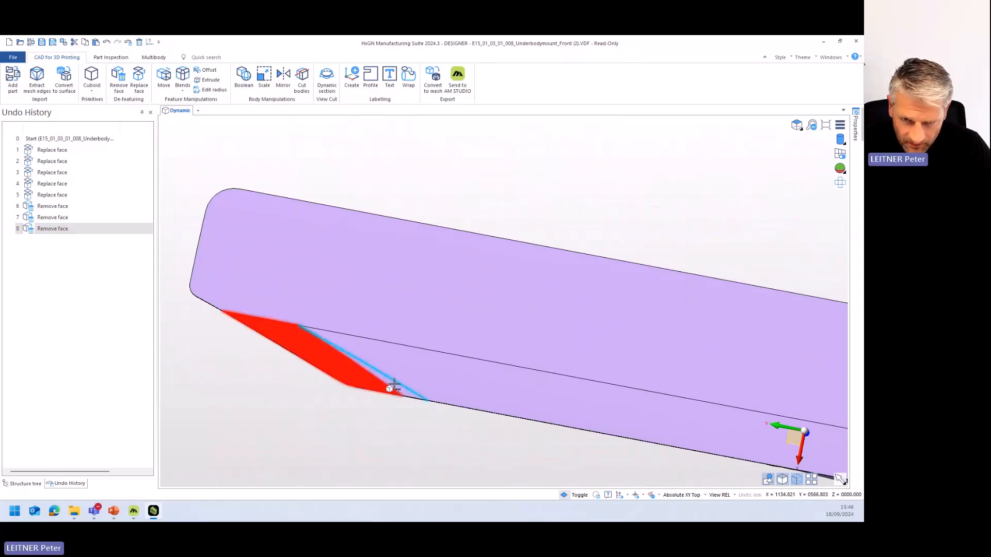
{"action": "scroll", "coordinate": [395, 382], "scroll_direction": "up", "scroll_amount": 3}
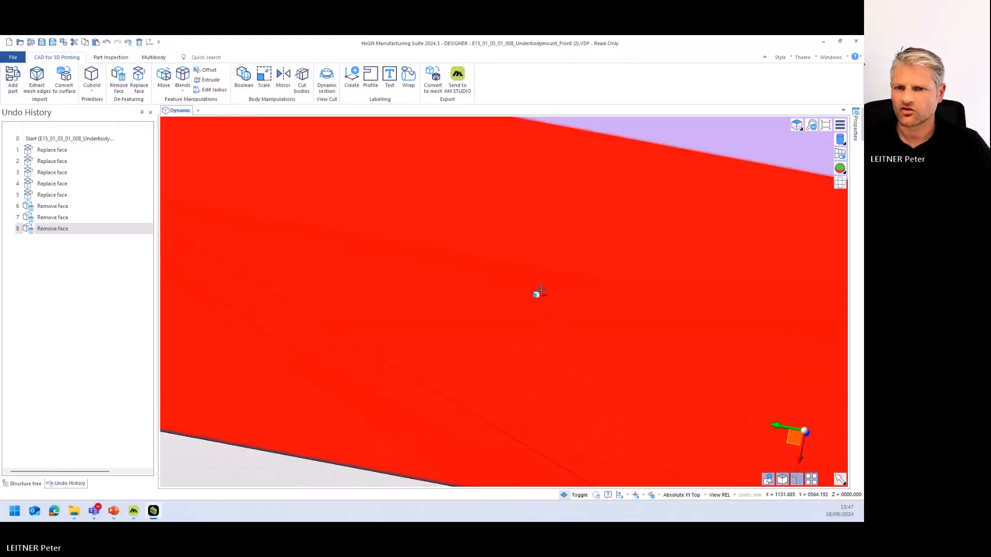
{"action": "right_click", "coordinate": [540, 291]}
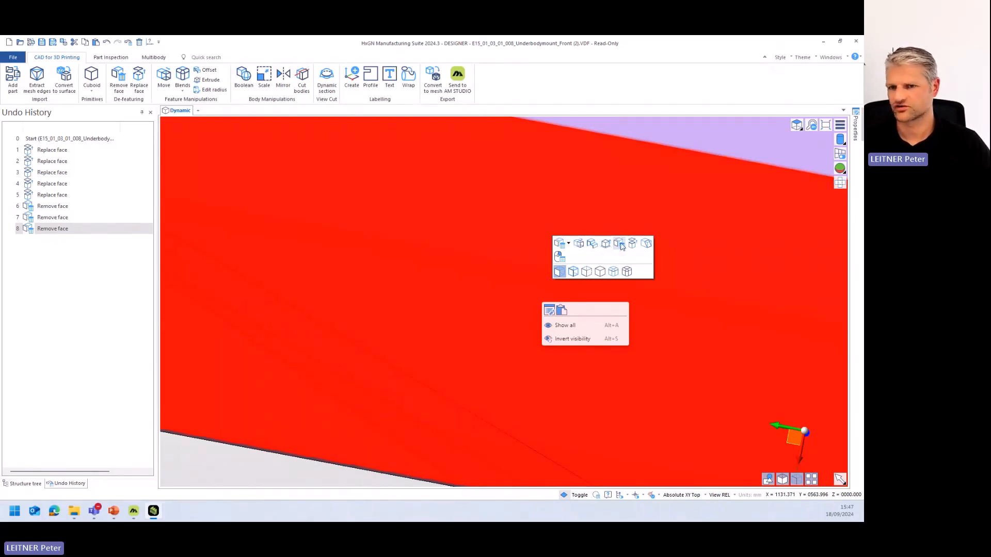
{"action": "left_click", "coordinate": [560, 257]}
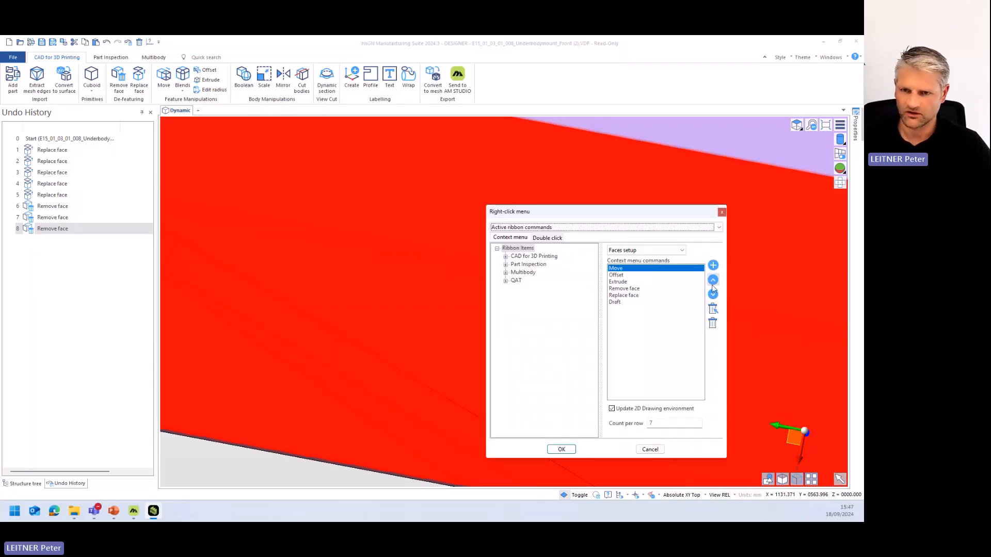
{"action": "left_click", "coordinate": [650, 450]}
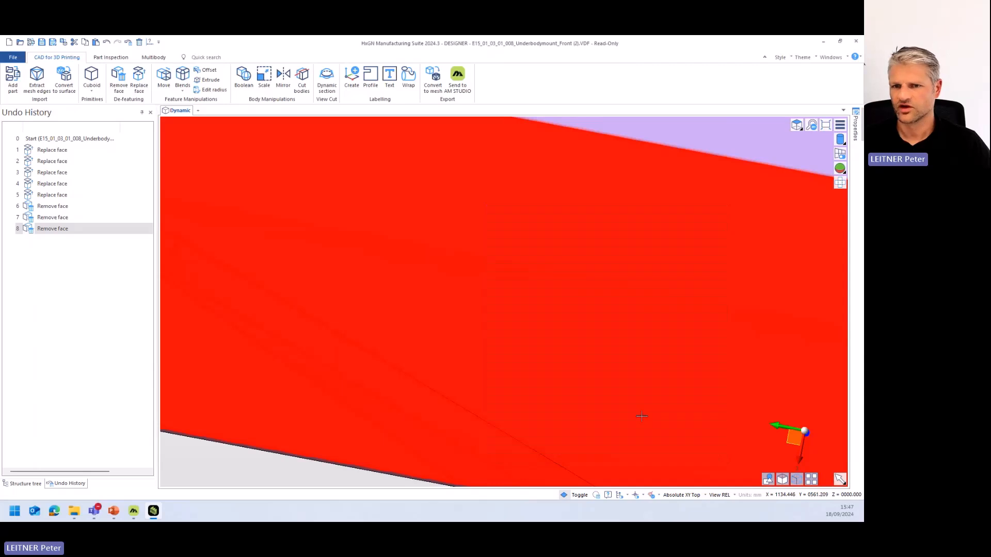
- Replace the split faces with the plate's flat underside surface to merge them into one face, and leave Replace face
{"action": "right_click", "coordinate": [638, 277]}
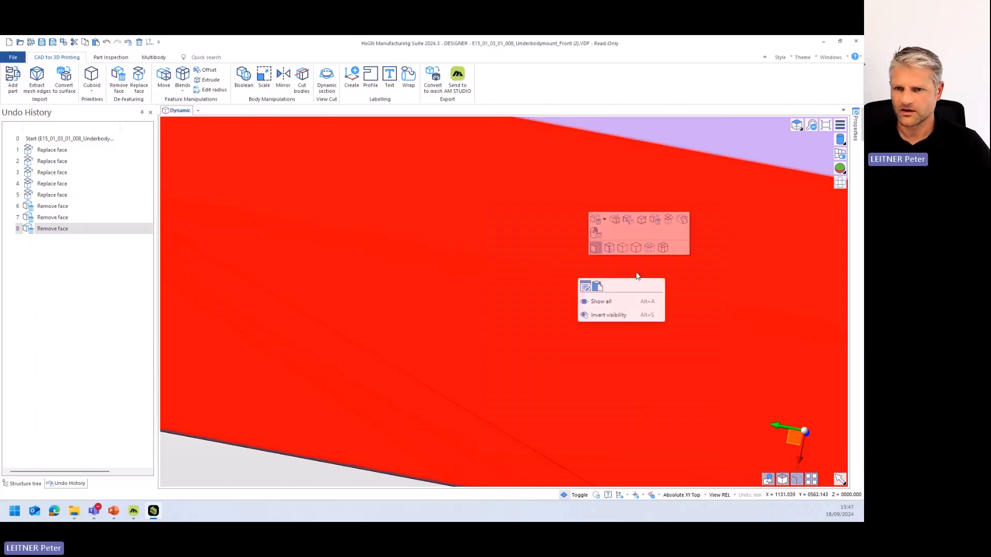
{"action": "left_click", "coordinate": [668, 220]}
{"action": "scroll", "coordinate": [655, 223], "scroll_direction": "down", "scroll_amount": 3}
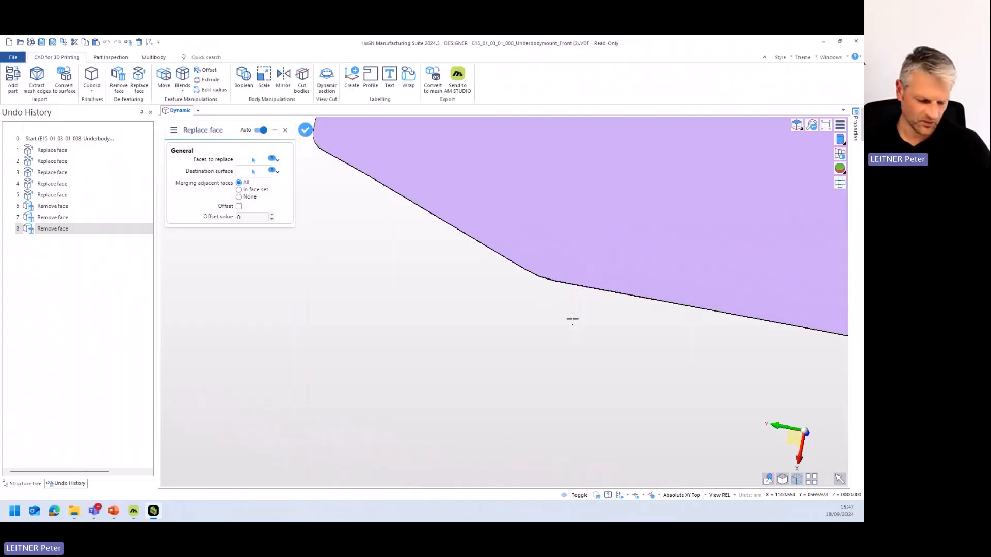
{"action": "middle_click_drag", "start_coordinate": [572, 319], "coordinate": [471, 230]}
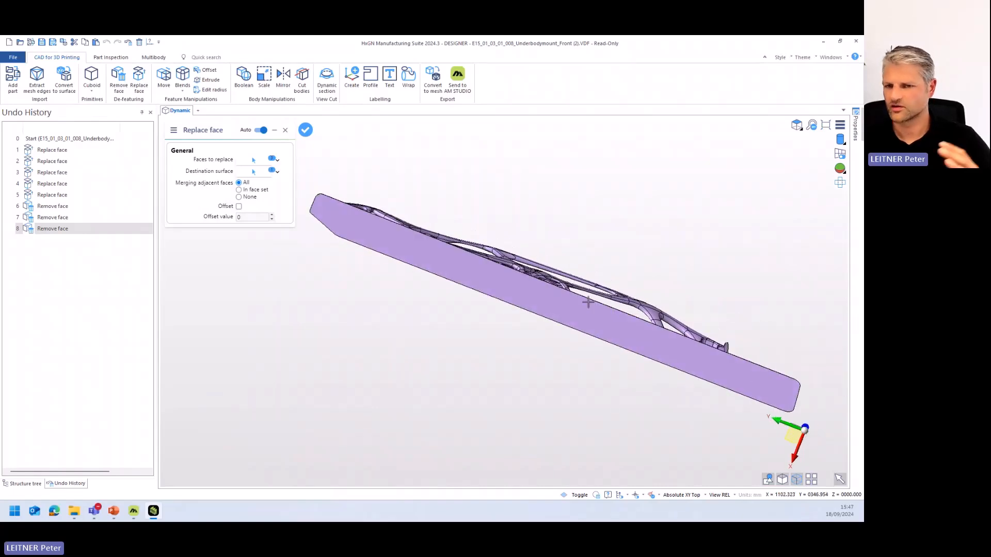
{"action": "middle_click_drag", "start_coordinate": [546, 272], "coordinate": [545, 354]}
{"action": "right_click", "coordinate": [473, 204]}
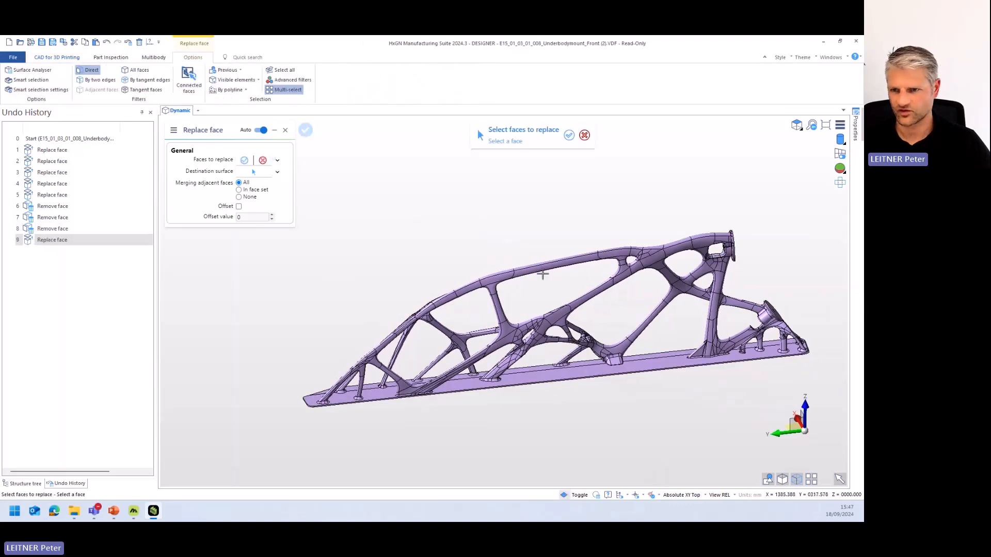
{"action": "middle_click_drag", "start_coordinate": [639, 367], "coordinate": [544, 364]}
{"action": "scroll", "coordinate": [625, 317], "scroll_direction": "up", "scroll_amount": 5}
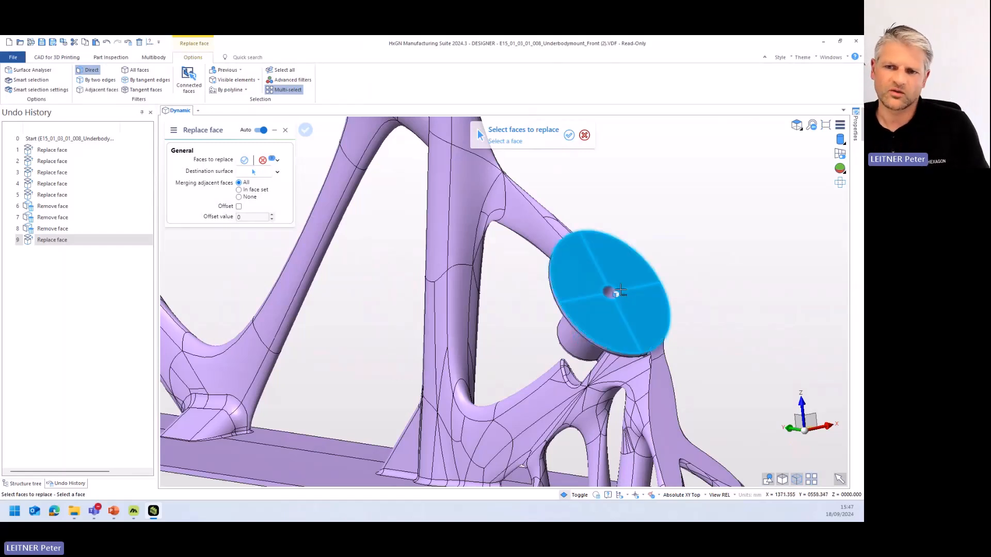
{"action": "key", "text": "Escape"}
- Edit the radius of the lower flange's cylindrical centre hole, enlarging it first and ending with a smaller radius
{"action": "scroll", "coordinate": [610, 293], "scroll_direction": "up", "scroll_amount": 3}
{"action": "scroll", "coordinate": [609, 293], "scroll_direction": "up", "scroll_amount": 4}
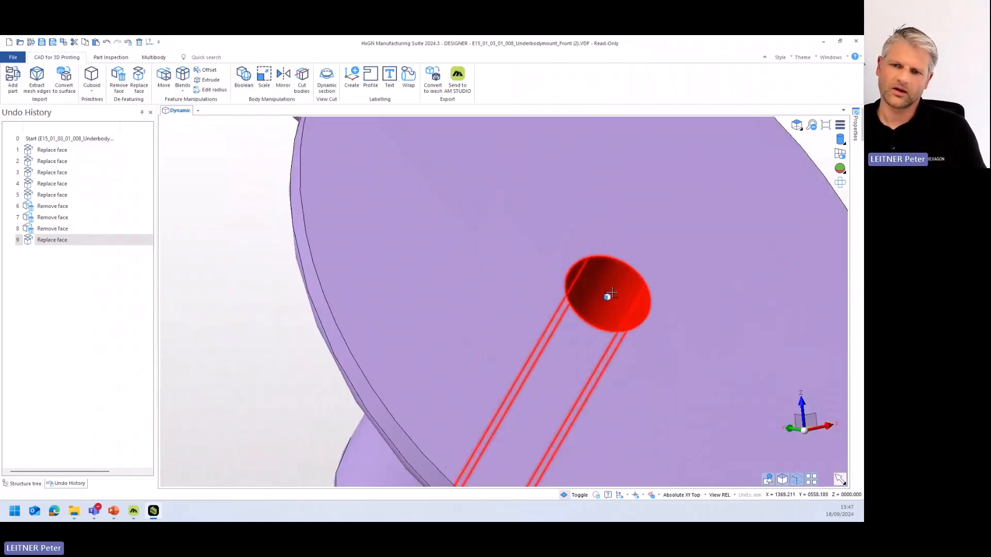
{"action": "scroll", "coordinate": [603, 314], "scroll_direction": "down", "scroll_amount": 2}
{"action": "mouse_move", "coordinate": [604, 312]}
{"action": "middle_mouse_down"}
{"action": "mouse_move", "coordinate": [622, 318]}
{"action": "mouse_move", "coordinate": [620, 305]}
{"action": "middle_mouse_up"}
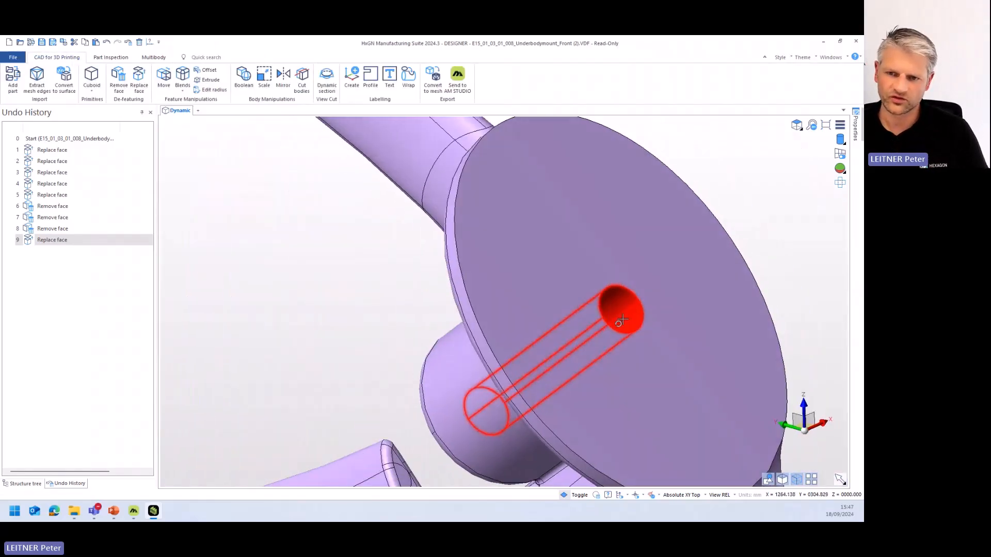
{"action": "right_click", "coordinate": [621, 303]}
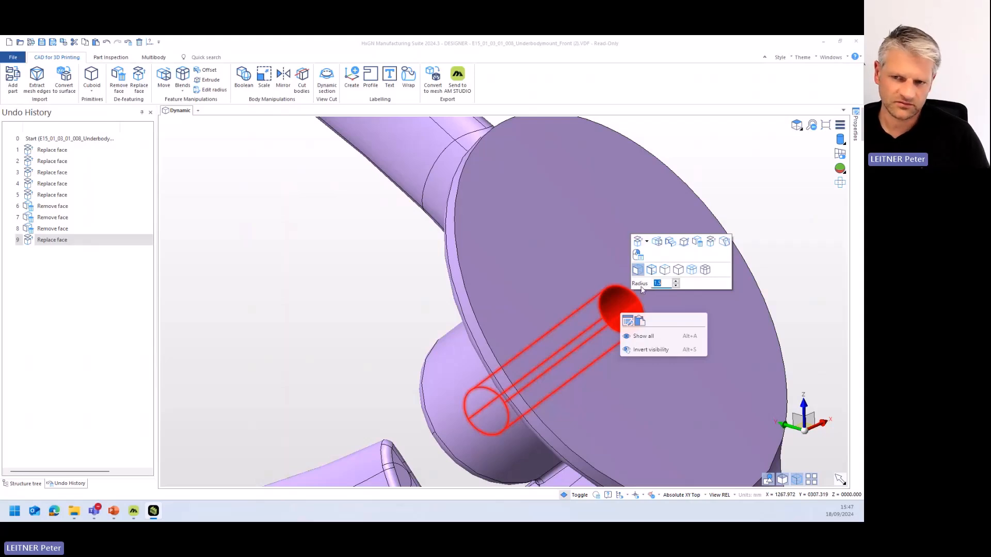
{"action": "left_click", "coordinate": [675, 282]}
{"action": "left_click", "coordinate": [676, 282]}
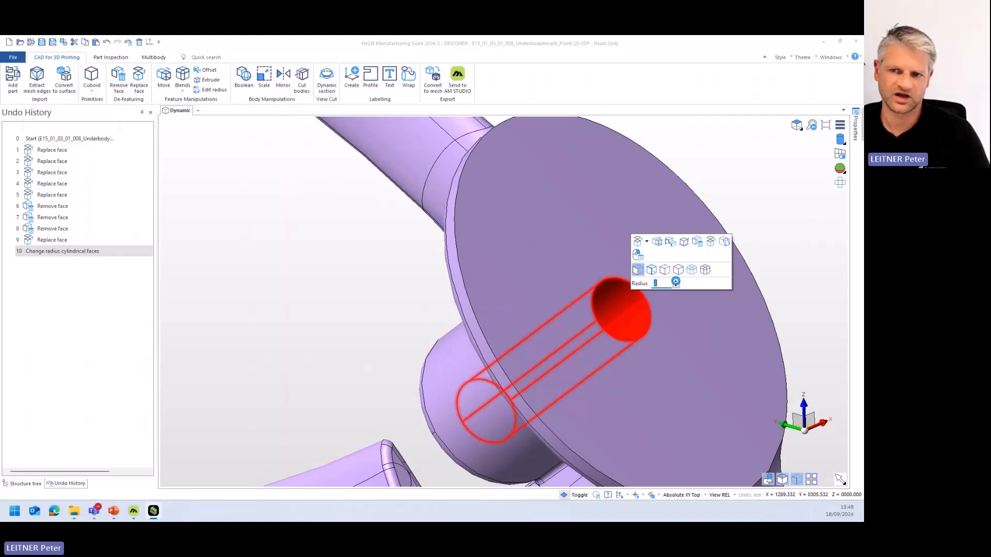
{"action": "right_click_drag", "start_coordinate": [666, 321], "coordinate": [686, 316]}
{"action": "left_click", "coordinate": [694, 299]}
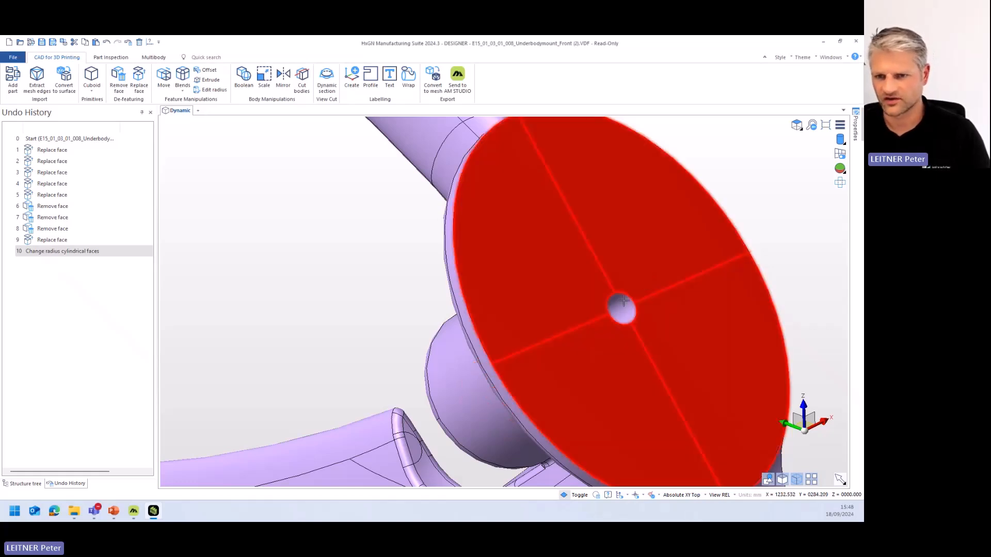
- Select the lower flange's centre hole and preview its removal with Remove and heal
{"action": "right_click", "coordinate": [626, 312]}
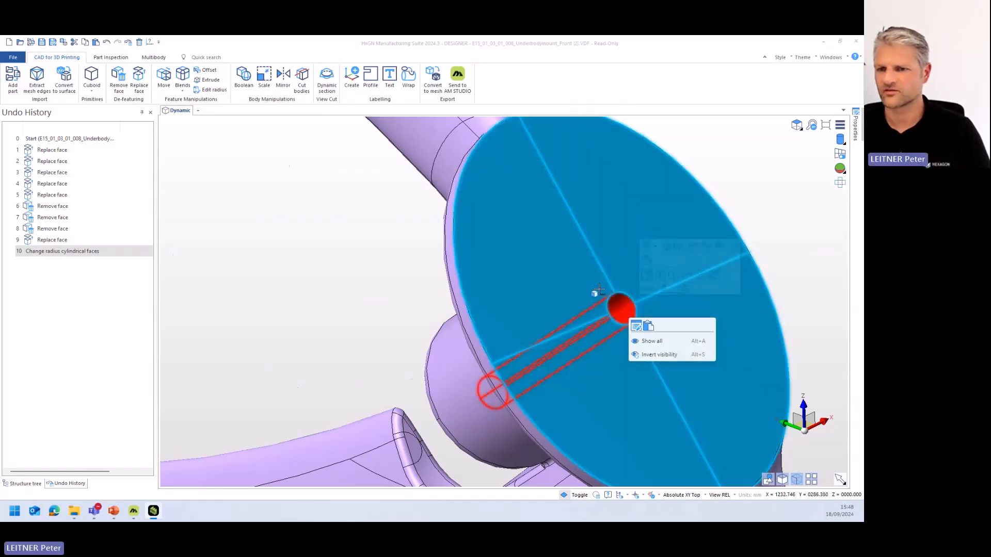
{"action": "scroll", "coordinate": [601, 285], "scroll_direction": "down", "scroll_amount": 2}
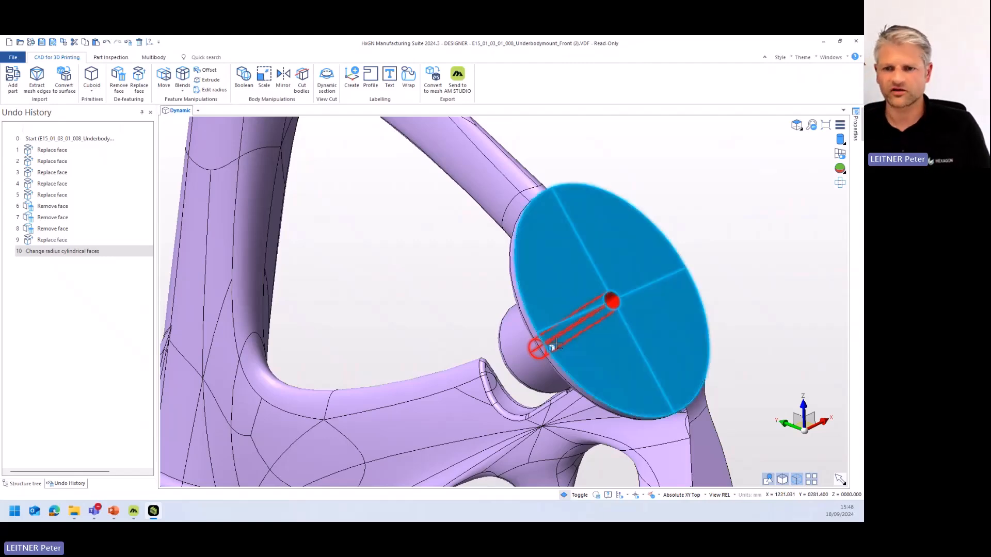
{"action": "left_click", "coordinate": [617, 302]}
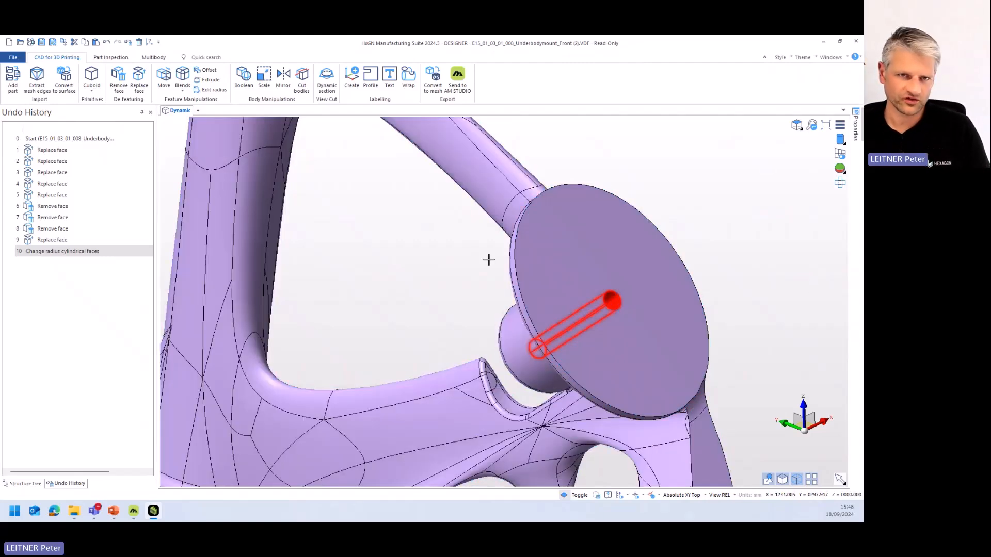
{"action": "left_click", "coordinate": [119, 77]}
{"action": "scroll", "coordinate": [387, 248], "scroll_direction": "down", "scroll_amount": 5}
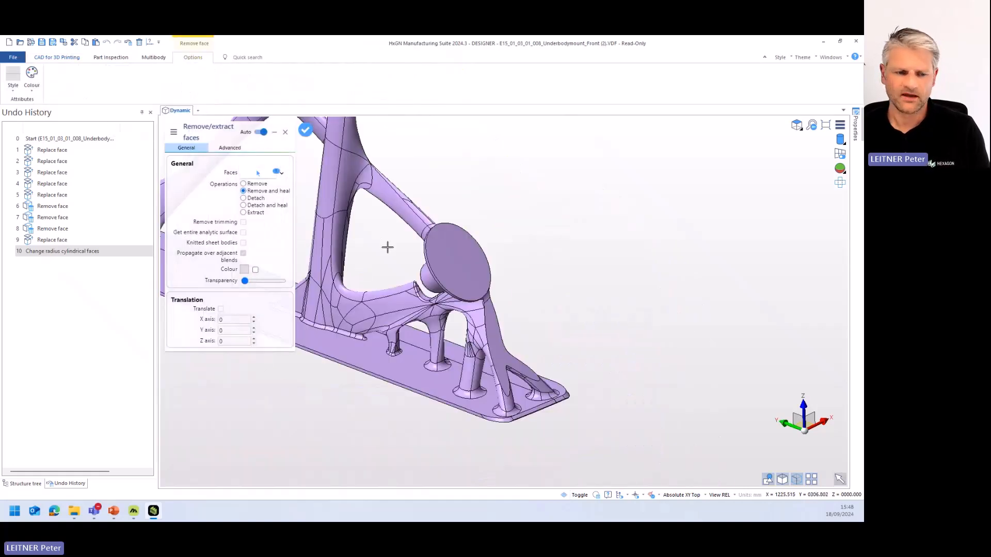
- Add the upper flange's centre hole to the faces to remove, apply Remove and heal, and inspect the whole mount
{"action": "scroll", "coordinate": [418, 221], "scroll_direction": "up", "scroll_amount": 2}
{"action": "middle_click_drag", "start_coordinate": [420, 224], "coordinate": [595, 442]}
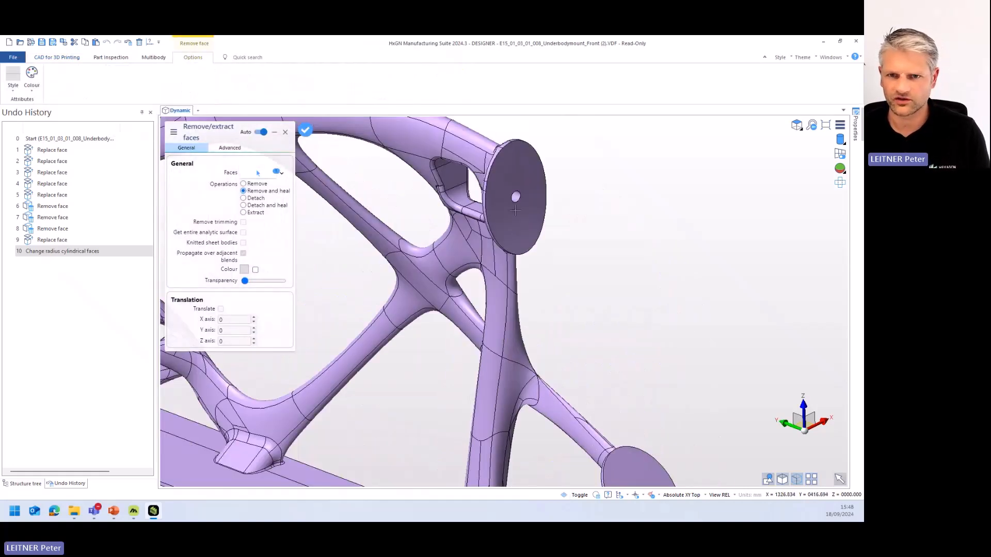
{"action": "scroll", "coordinate": [514, 200], "scroll_direction": "up", "scroll_amount": 5}
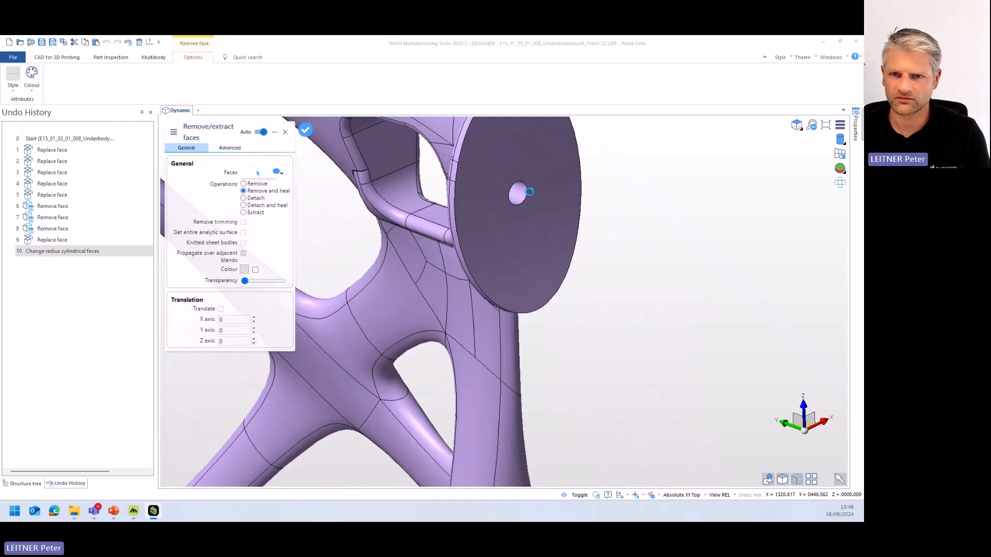
{"action": "left_click", "coordinate": [516, 193]}
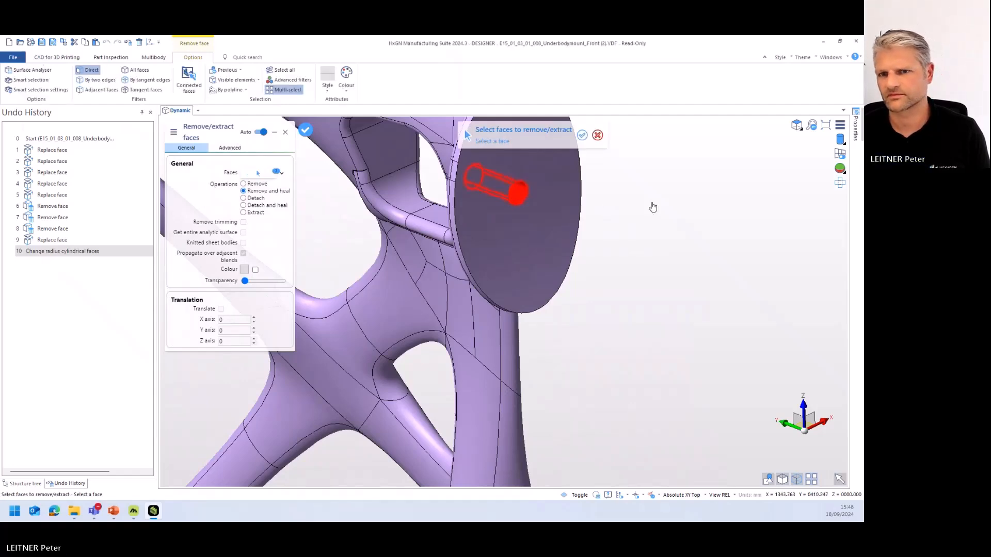
{"action": "scroll", "coordinate": [681, 310], "scroll_direction": "down", "scroll_amount": 8}
{"action": "scroll", "coordinate": [666, 293], "scroll_direction": "down", "scroll_amount": 5}
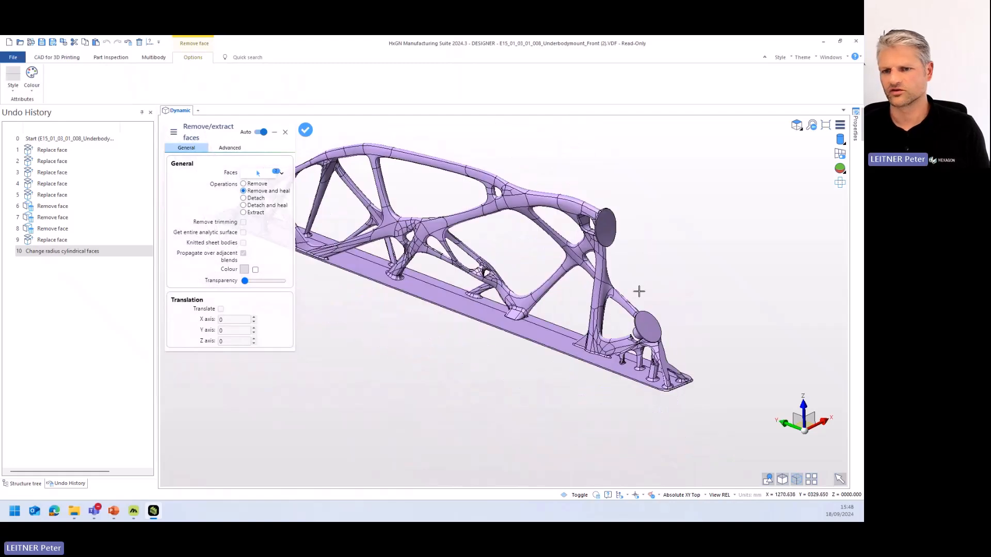
{"action": "middle_click_drag", "start_coordinate": [564, 349], "coordinate": [543, 354]}
{"action": "right_click", "coordinate": [537, 365]}
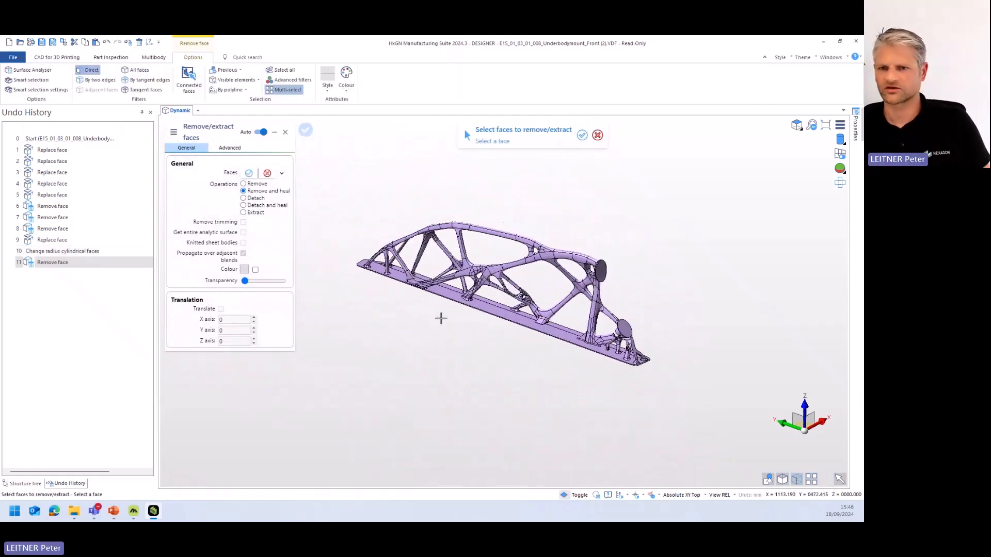
{"action": "scroll", "coordinate": [527, 330], "scroll_direction": "up", "scroll_amount": 3}
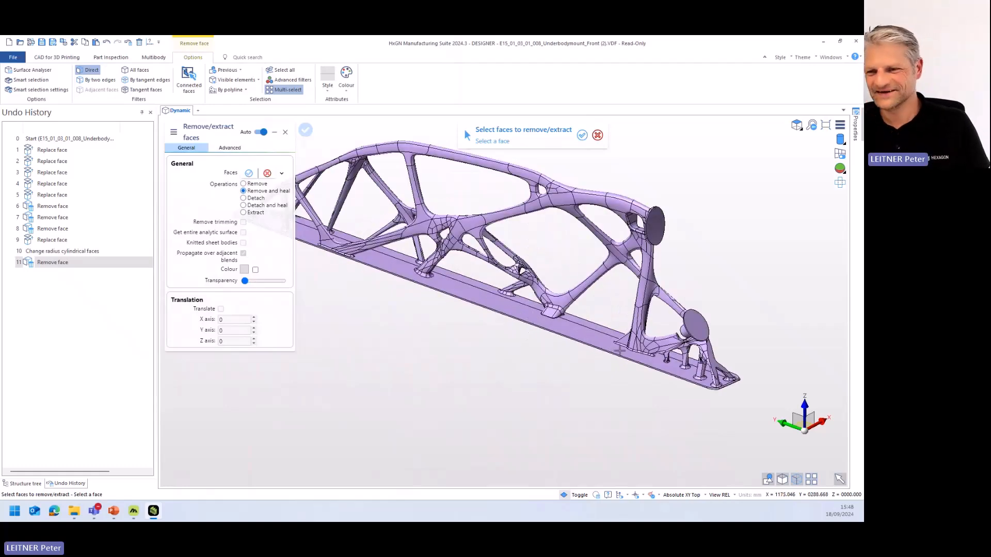
{"action": "middle_click_drag", "start_coordinate": [590, 362], "coordinate": [592, 354]}
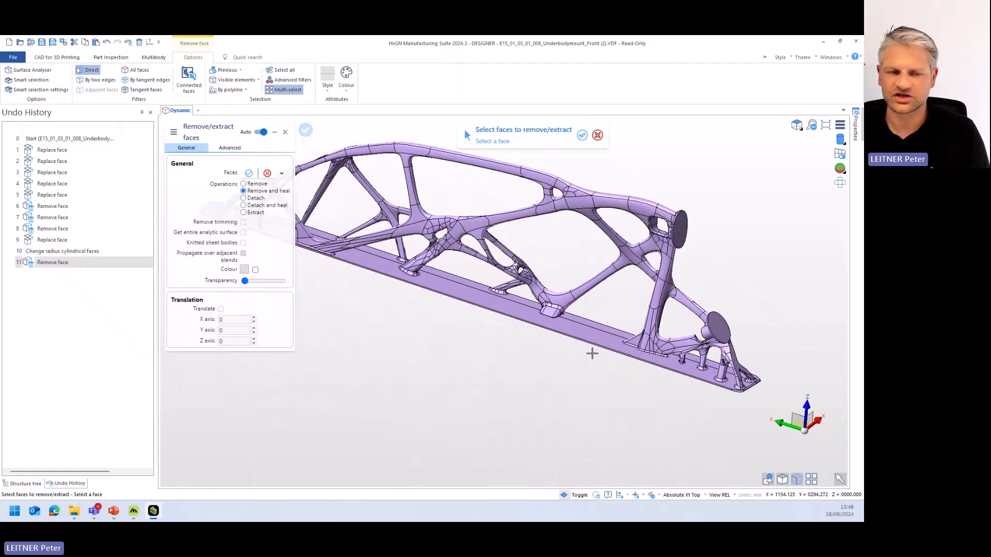
- Leave Remove face and show the part's structure tree in place of the undo history
{"action": "key", "text": "Escape"}
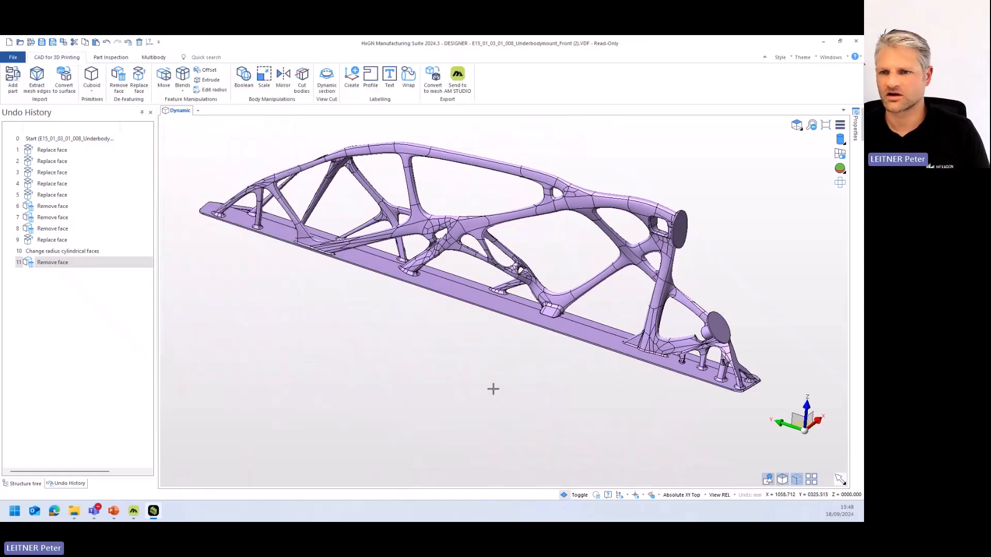
{"action": "left_click", "coordinate": [25, 485]}
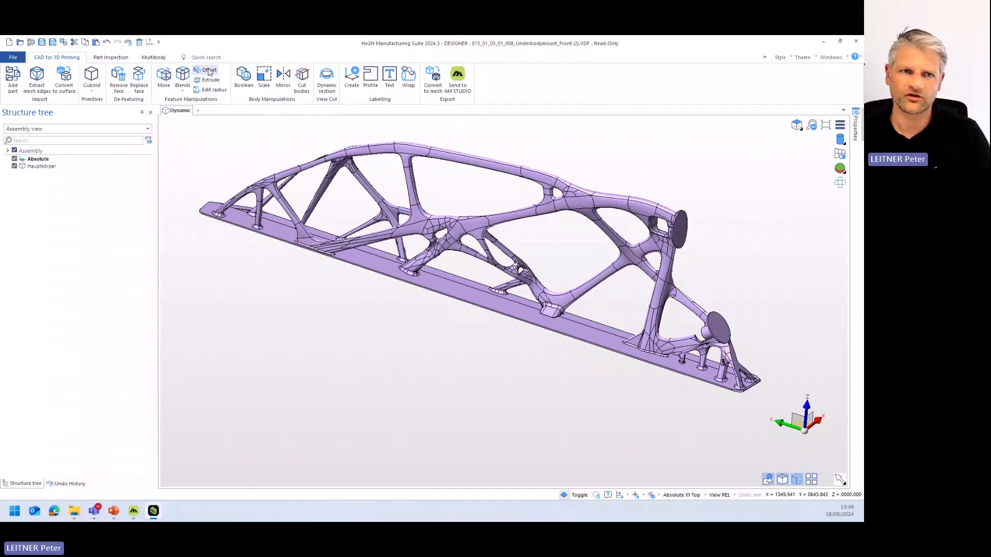
- Try to offset the lower flange's round end face by 2 mm with Move faces and preview it up close
{"action": "left_click", "coordinate": [165, 84]}
{"action": "scroll", "coordinate": [753, 239], "scroll_direction": "up", "scroll_amount": 4}
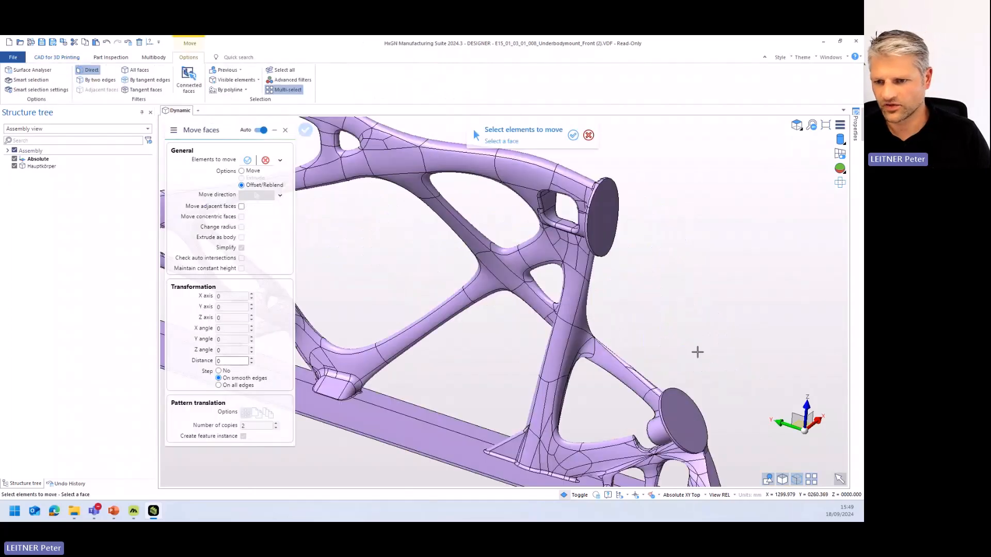
{"action": "left_click", "coordinate": [680, 420]}
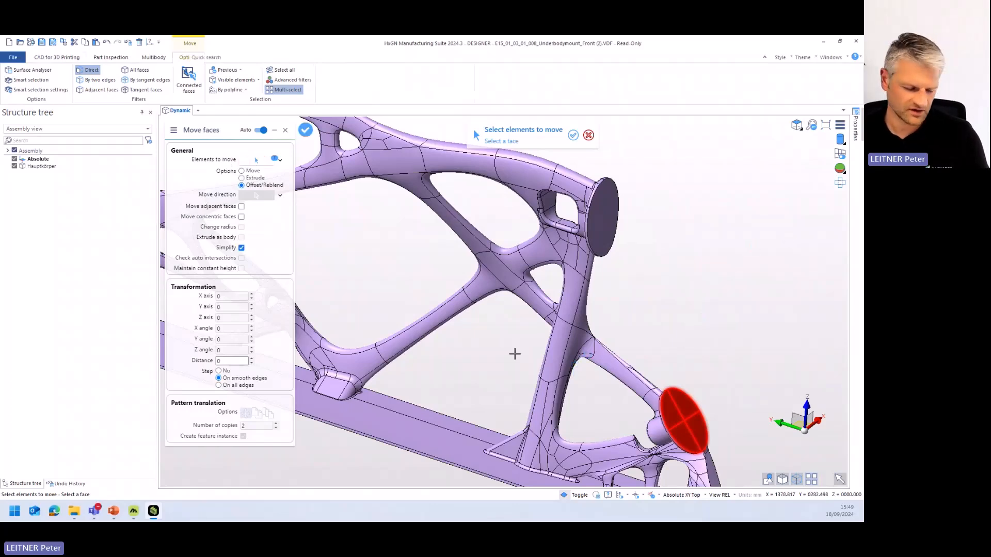
{"action": "right_click", "coordinate": [507, 352]}
{"action": "middle_click_drag", "start_coordinate": [562, 339], "coordinate": [529, 244]}
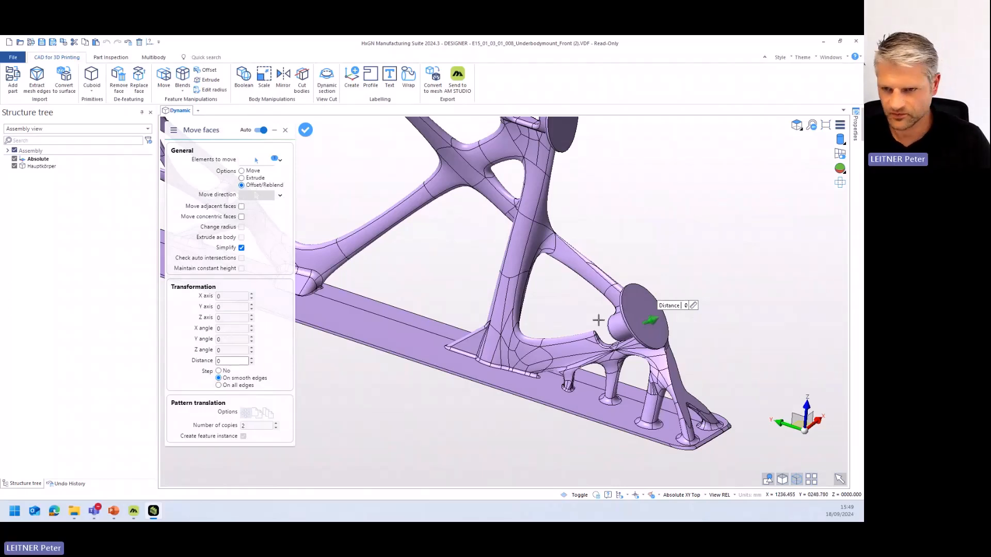
{"action": "left_click", "coordinate": [251, 358]}
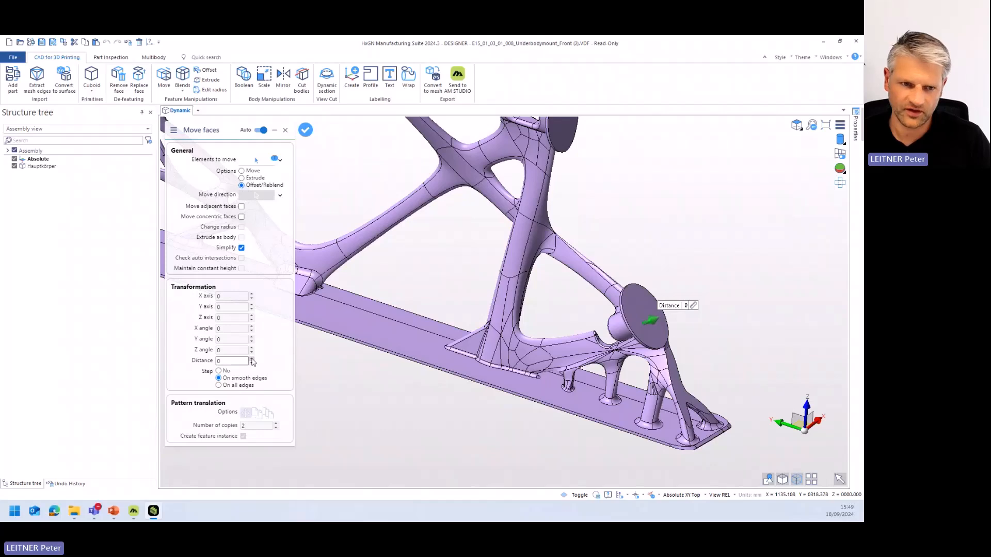
{"action": "left_click", "coordinate": [252, 358]}
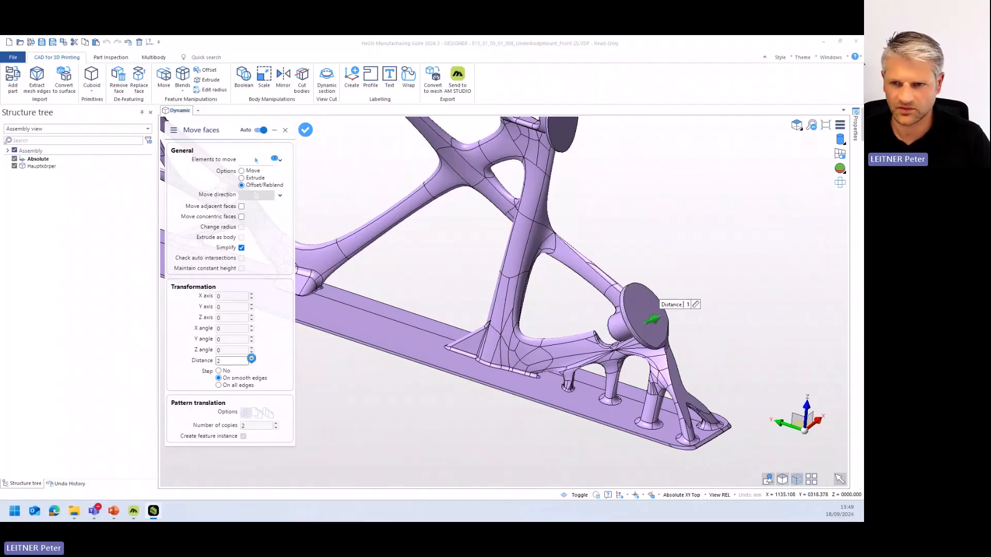
{"action": "middle_click_drag", "start_coordinate": [628, 329], "coordinate": [568, 343]}
{"action": "scroll", "coordinate": [568, 343], "scroll_direction": "up", "scroll_amount": 6}
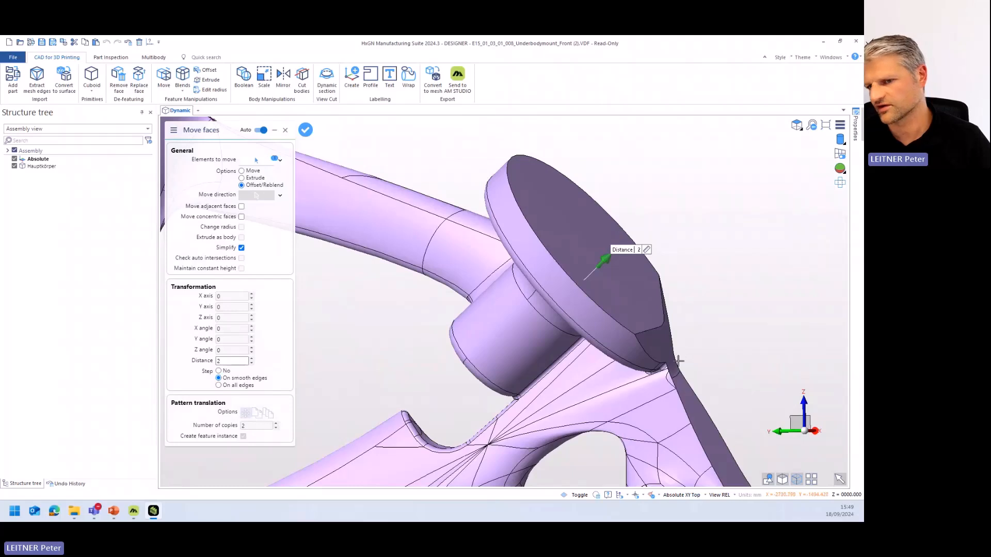
- Compare offset distances of 1 mm and 2 mm on the lower flange's end face, and cancel Move faces
{"action": "middle_click_drag", "start_coordinate": [677, 357], "coordinate": [681, 351]}
{"action": "left_click", "coordinate": [251, 363]}
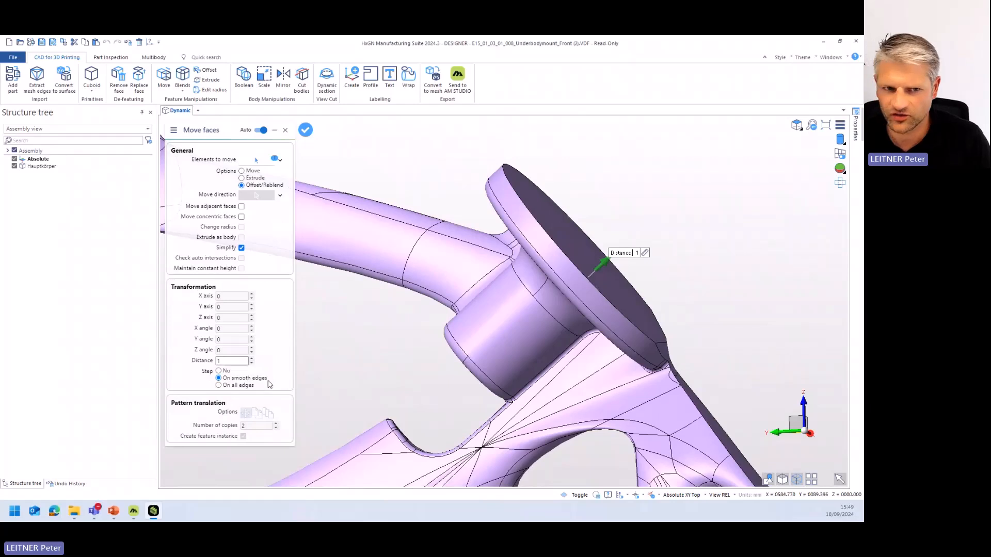
{"action": "left_click", "coordinate": [251, 358]}
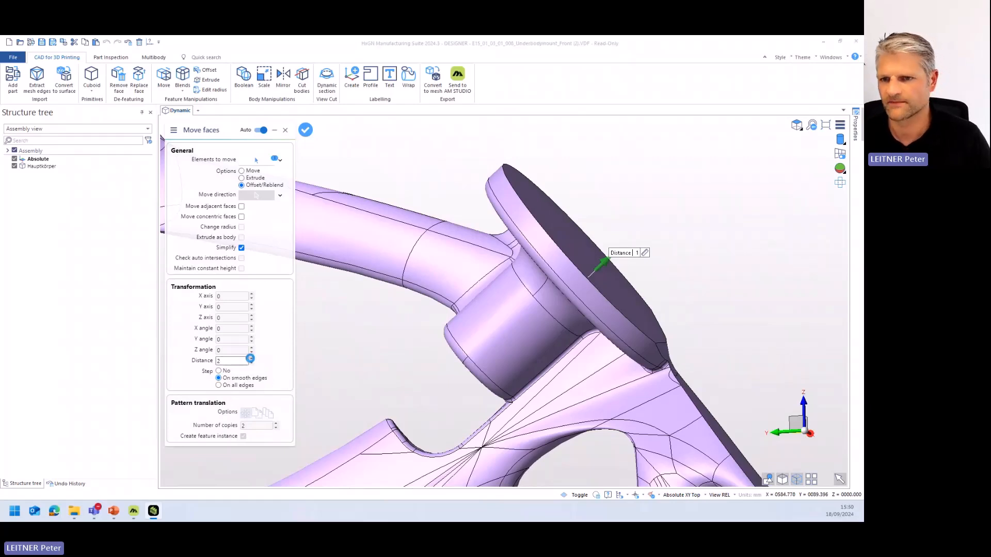
{"action": "middle_click_drag", "start_coordinate": [652, 335], "coordinate": [657, 344]}
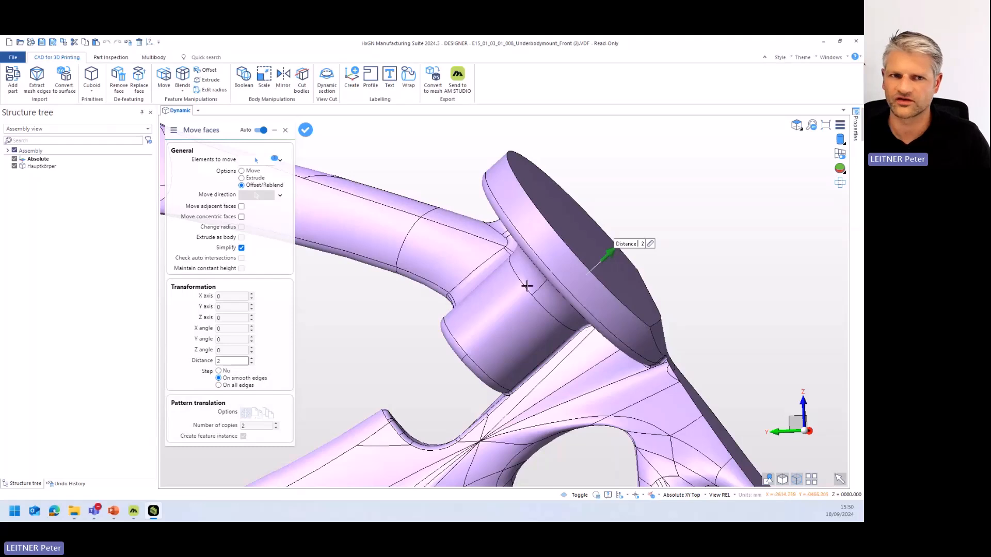
{"action": "key", "text": "Escape"}
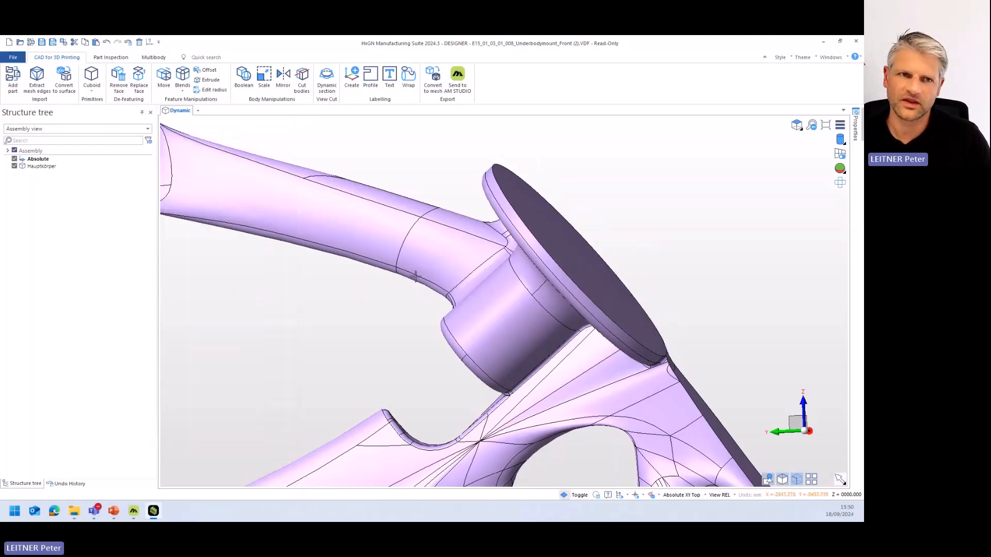
- Start Offset with face selection and confirm the lower flange's round end face as the face to offset
{"action": "left_click", "coordinate": [209, 72]}
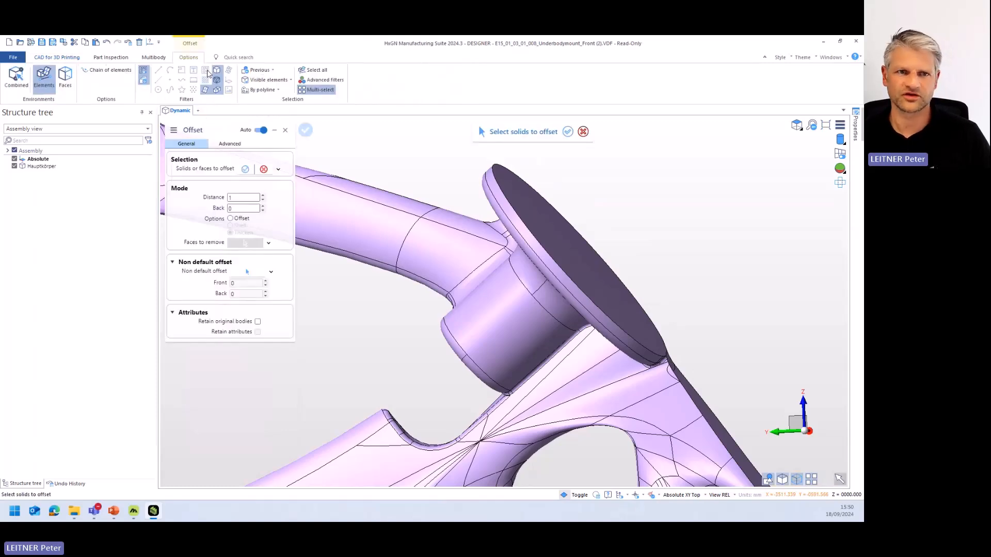
{"action": "middle_click_drag", "start_coordinate": [606, 283], "coordinate": [557, 278]}
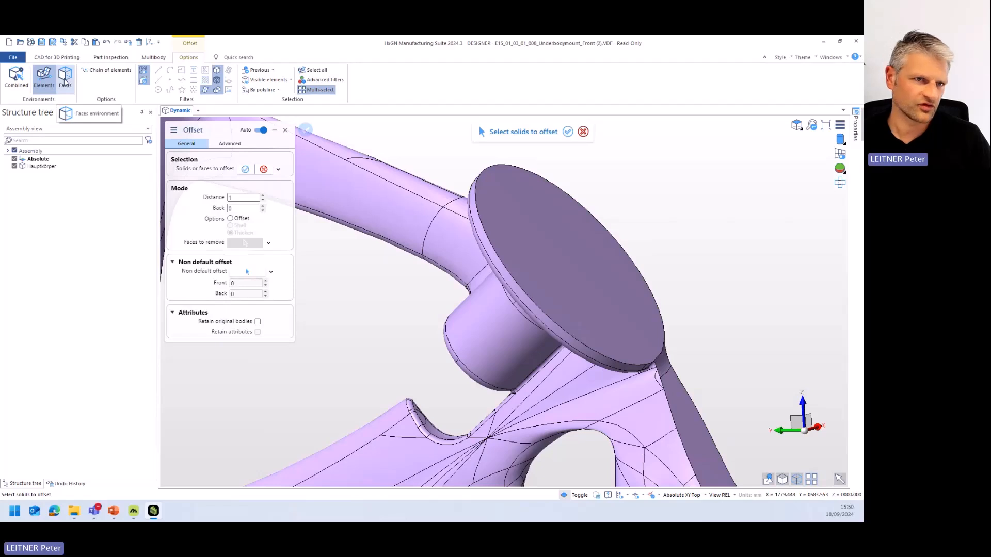
{"action": "left_click", "coordinate": [66, 77]}
{"action": "left_click", "coordinate": [572, 289]}
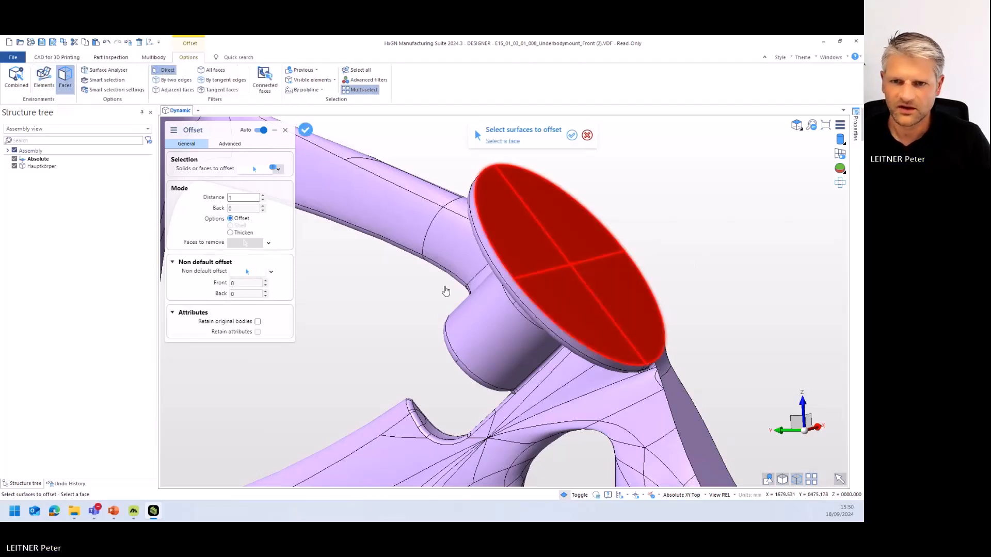
{"action": "right_click", "coordinate": [427, 303]}
{"action": "middle_click_drag", "start_coordinate": [439, 294], "coordinate": [458, 294]}
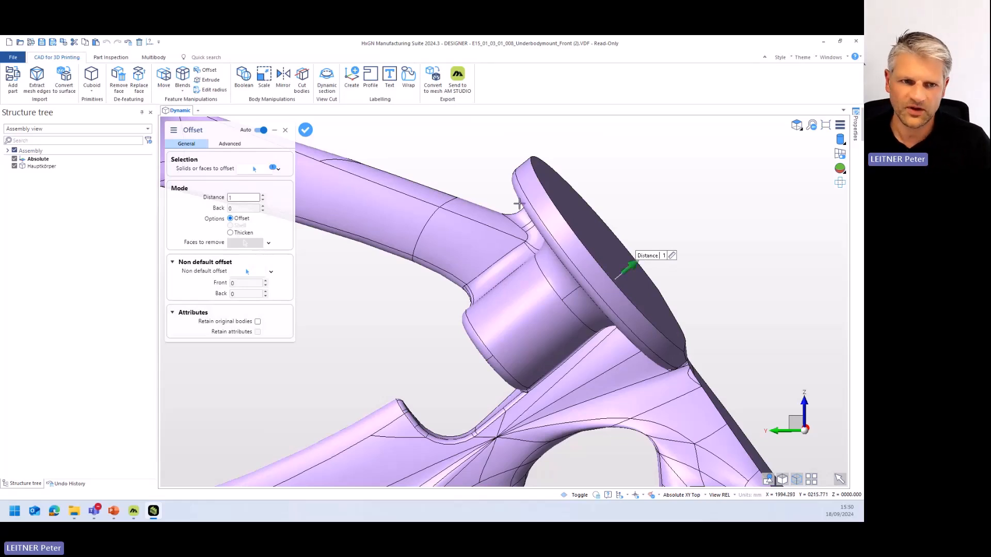
- Switch the lower flange's face operation to Thicken with a front distance of 2 mm
{"action": "left_click", "coordinate": [230, 233]}
{"action": "middle_click_drag", "start_coordinate": [533, 328], "coordinate": [538, 319]}
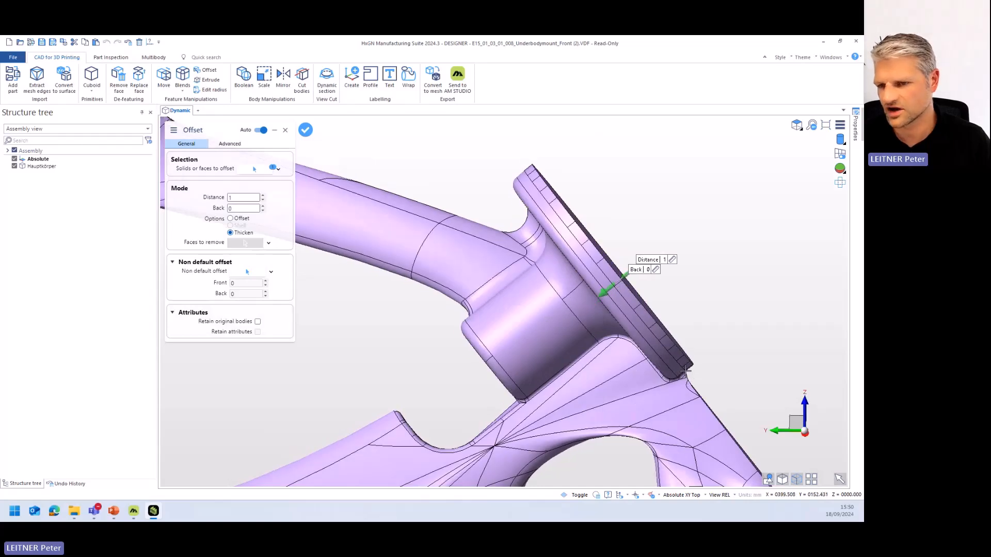
{"action": "middle_click_drag", "start_coordinate": [682, 373], "coordinate": [669, 379]}
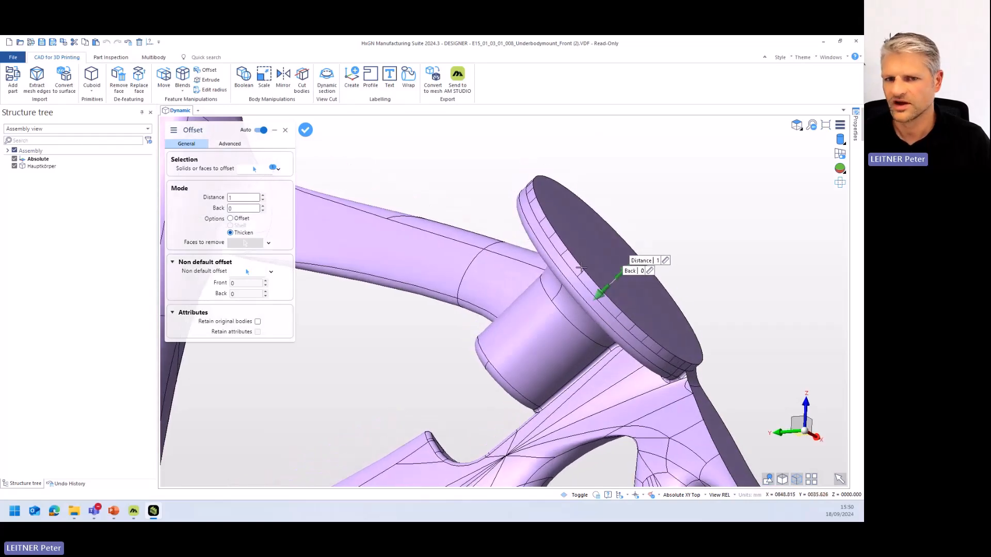
{"action": "left_click", "coordinate": [262, 196]}
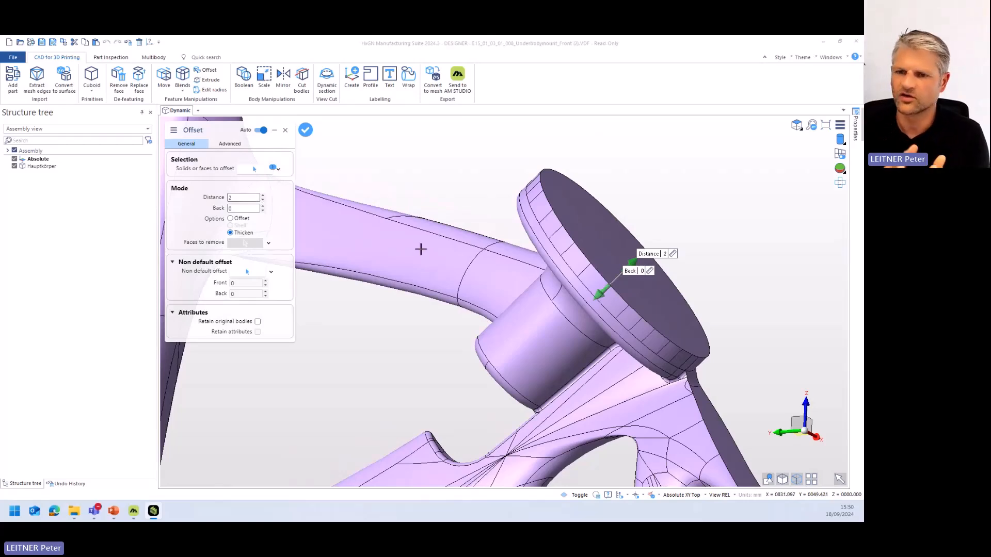
- Add the upper flange's round end face to the selection, apply the 2 mm Thicken to both flanges, and leave Offset
{"action": "scroll", "coordinate": [545, 265], "scroll_direction": "down", "scroll_amount": 5}
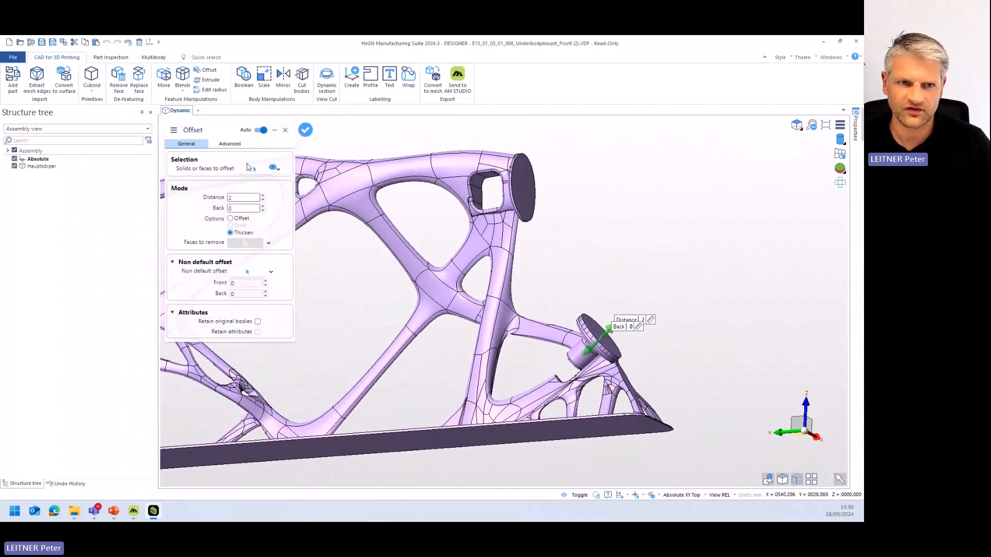
{"action": "left_click", "coordinate": [253, 169]}
{"action": "left_click", "coordinate": [531, 185]}
{"action": "right_click", "coordinate": [595, 189]}
{"action": "mouse_move", "coordinate": [568, 218]}
{"action": "middle_mouse_down"}
{"action": "mouse_move", "coordinate": [591, 222]}
{"action": "mouse_move", "coordinate": [577, 233]}
{"action": "middle_mouse_up"}
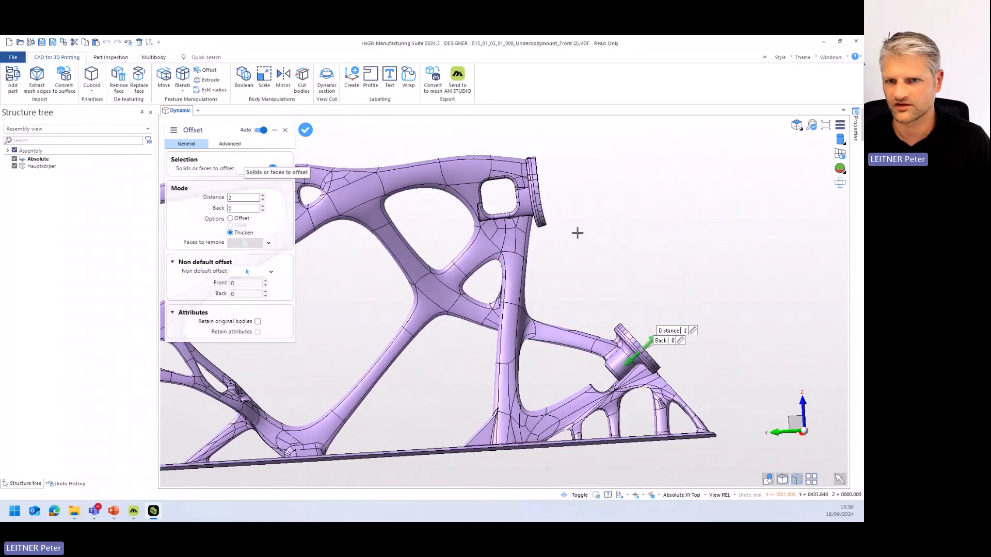
{"action": "scroll", "coordinate": [547, 217], "scroll_direction": "up", "scroll_amount": 3}
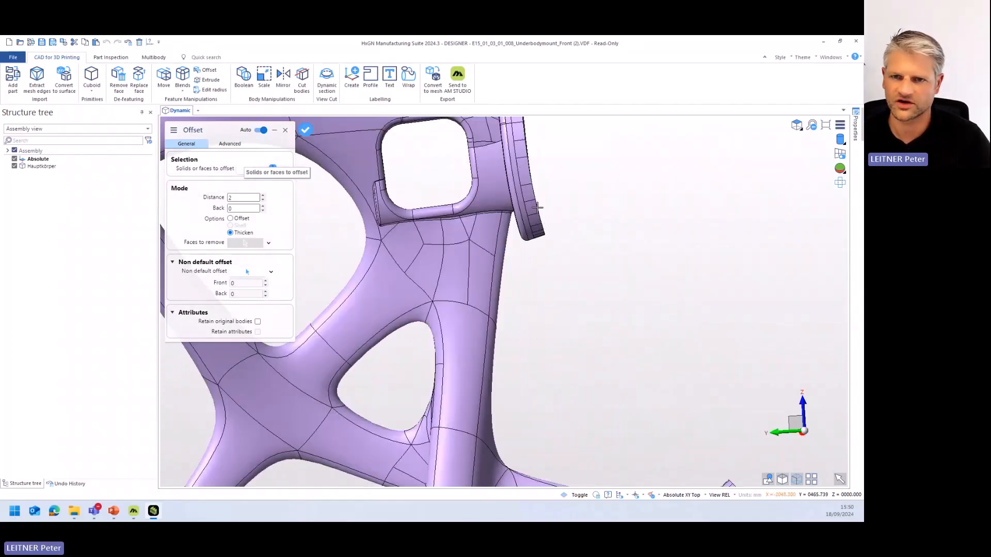
{"action": "scroll", "coordinate": [537, 207], "scroll_direction": "down", "scroll_amount": 3}
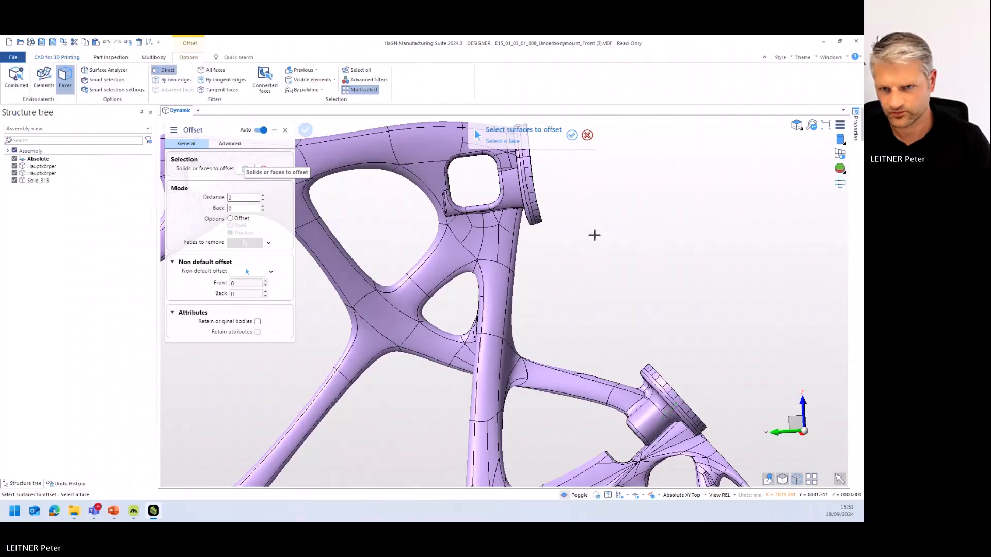
{"action": "middle_click_drag", "start_coordinate": [609, 273], "coordinate": [598, 276]}
{"action": "scroll", "coordinate": [598, 276], "scroll_direction": "down", "scroll_amount": 4}
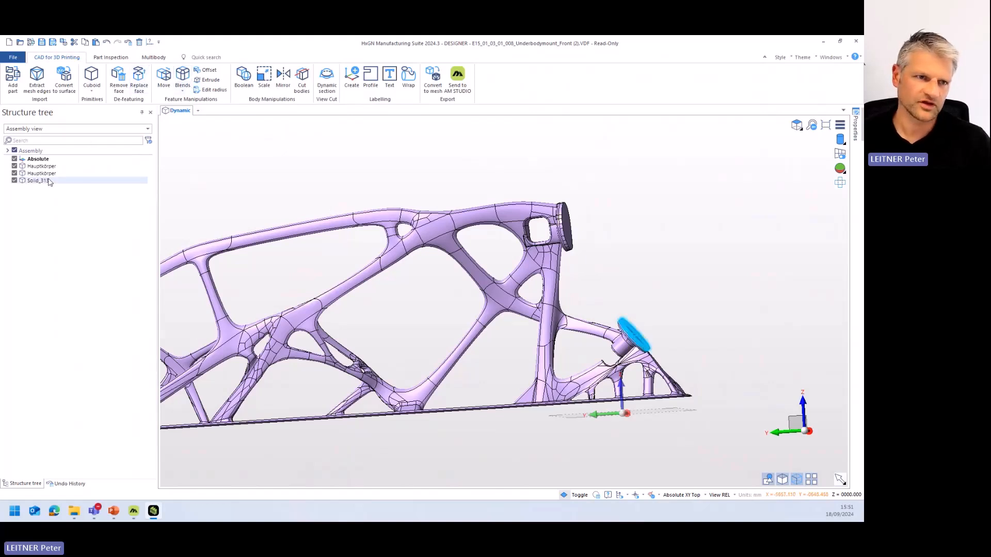
- Select each body in the structure tree in turn to identify the main part and the two flange discs
{"action": "left_click", "coordinate": [56, 166]}
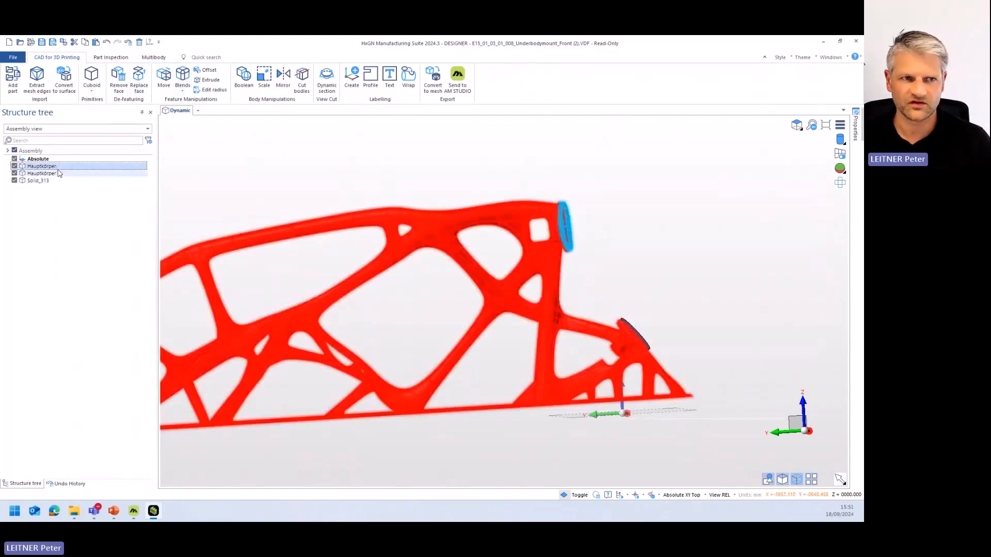
{"action": "left_click", "coordinate": [63, 175]}
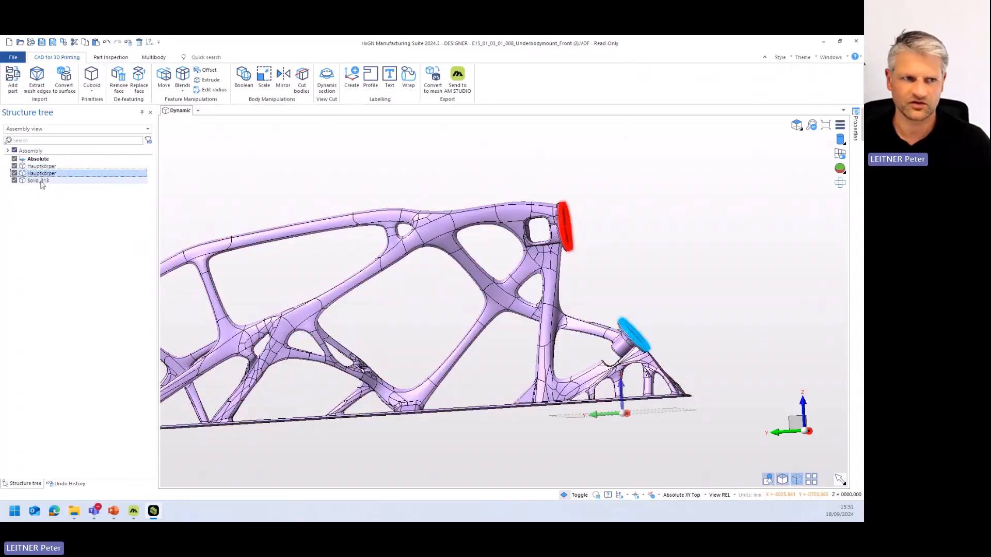
{"action": "left_click", "coordinate": [44, 181]}
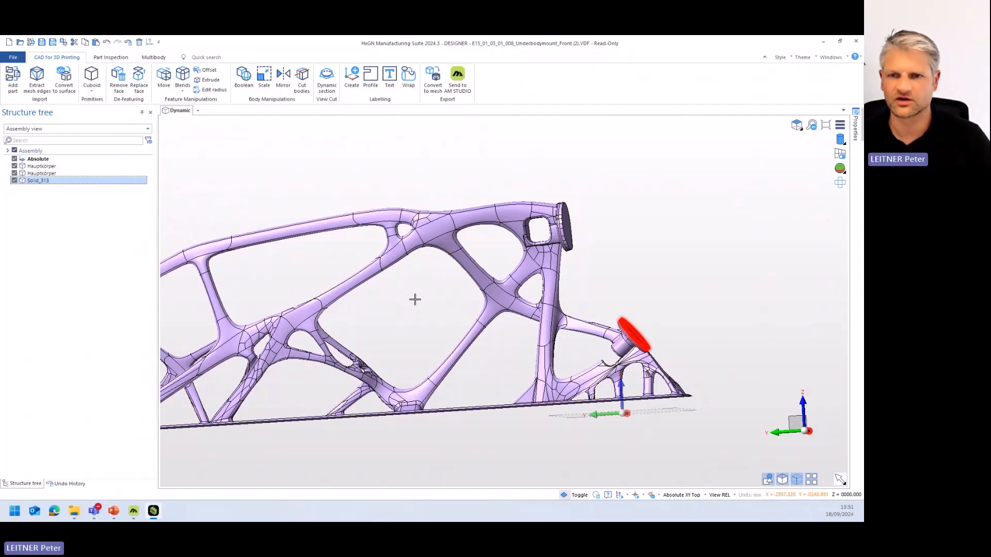
- Unite the main body with the upper and lower flange discs through a Boolean operation, and leave the command
{"action": "left_click", "coordinate": [55, 167]}
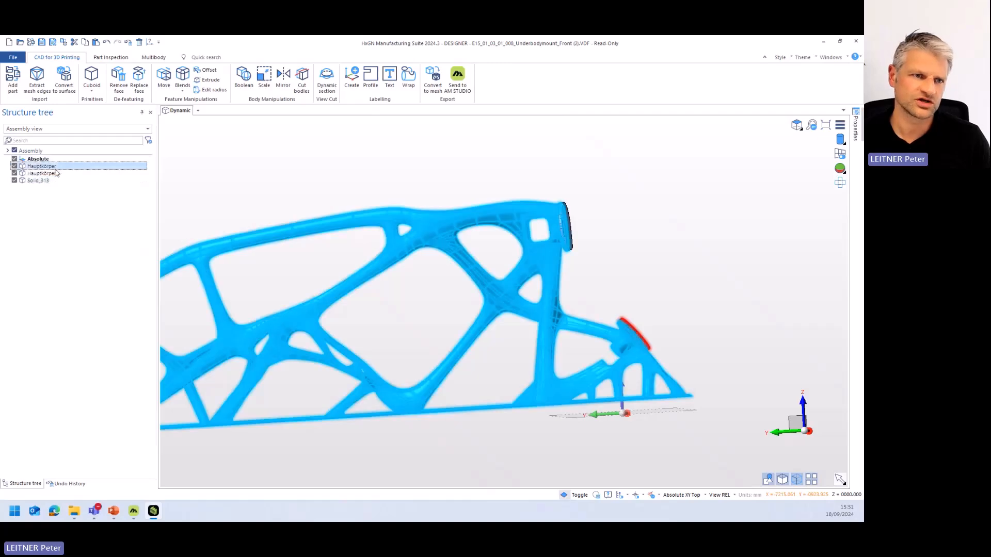
{"action": "left_click", "coordinate": [245, 76]}
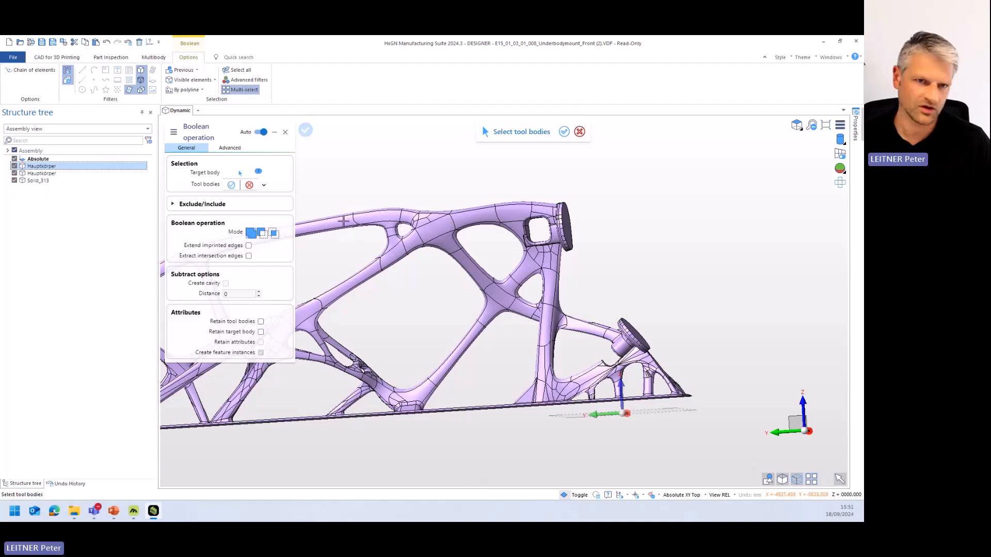
{"action": "left_click", "coordinate": [37, 173]}
{"action": "left_click", "coordinate": [37, 182]}
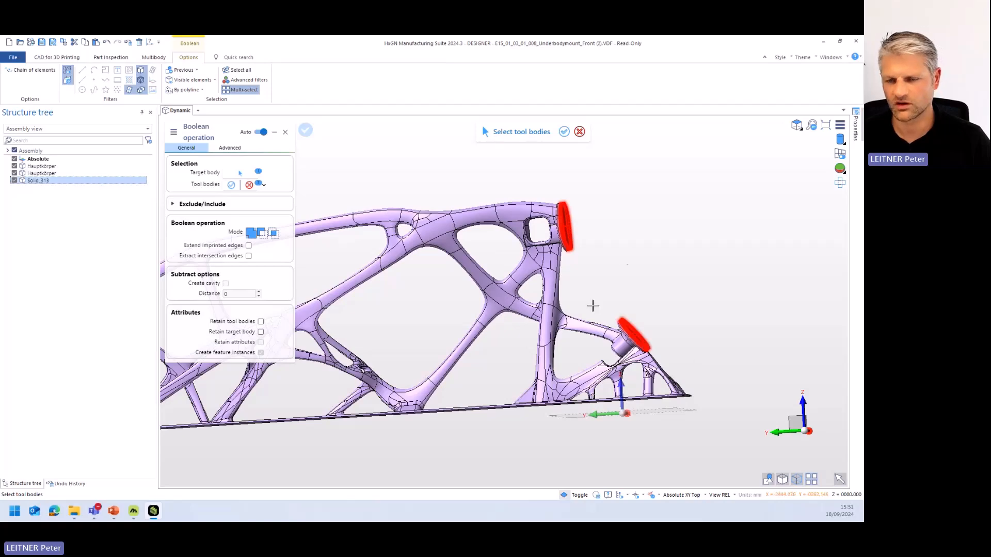
{"action": "right_click", "coordinate": [660, 250]}
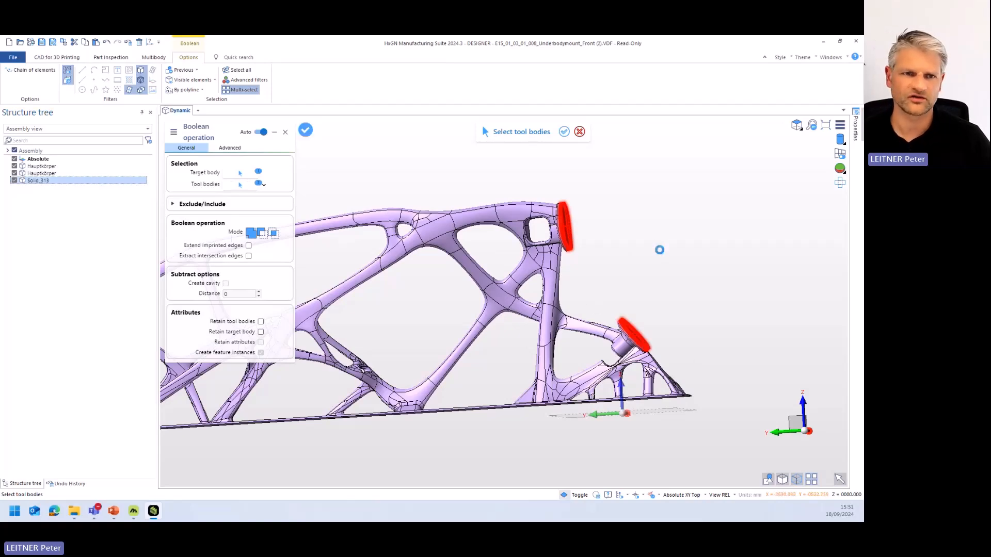
{"action": "right_click", "coordinate": [659, 249]}
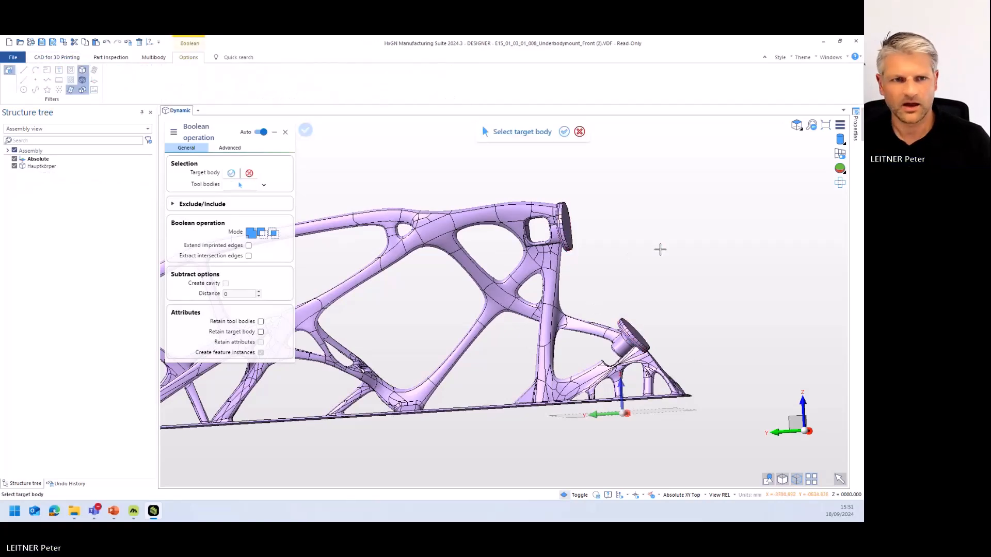
{"action": "right_click", "coordinate": [659, 249]}
- Check the merged body by highlighting it from the structure tree, and clear the selection
{"action": "left_click", "coordinate": [57, 168]}
{"action": "middle_click_drag", "start_coordinate": [670, 282], "coordinate": [654, 288]}
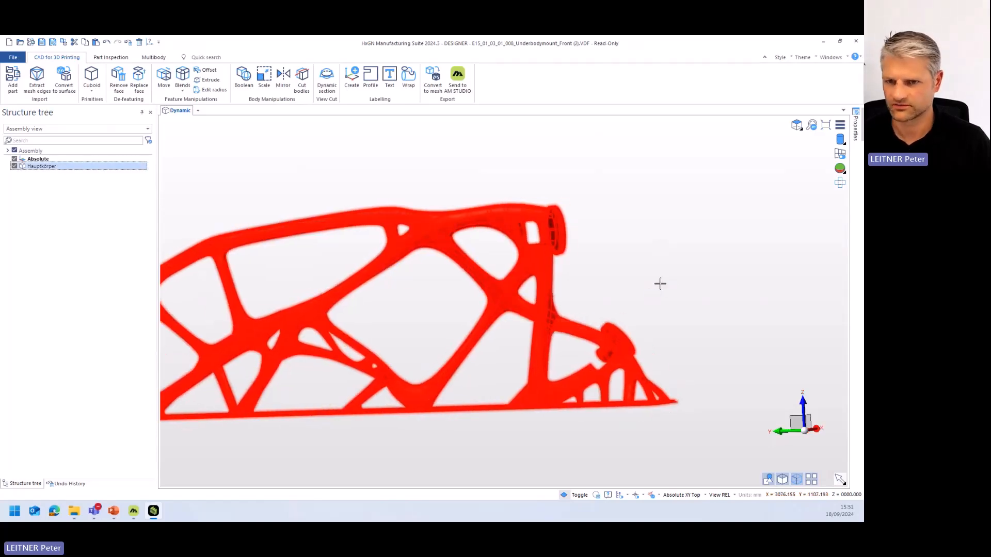
{"action": "left_click", "coordinate": [654, 283]}
- Thicken the base plate's underside face by 5 mm with the Offset command and apply it
{"action": "middle_click_drag", "start_coordinate": [481, 384], "coordinate": [476, 343]}
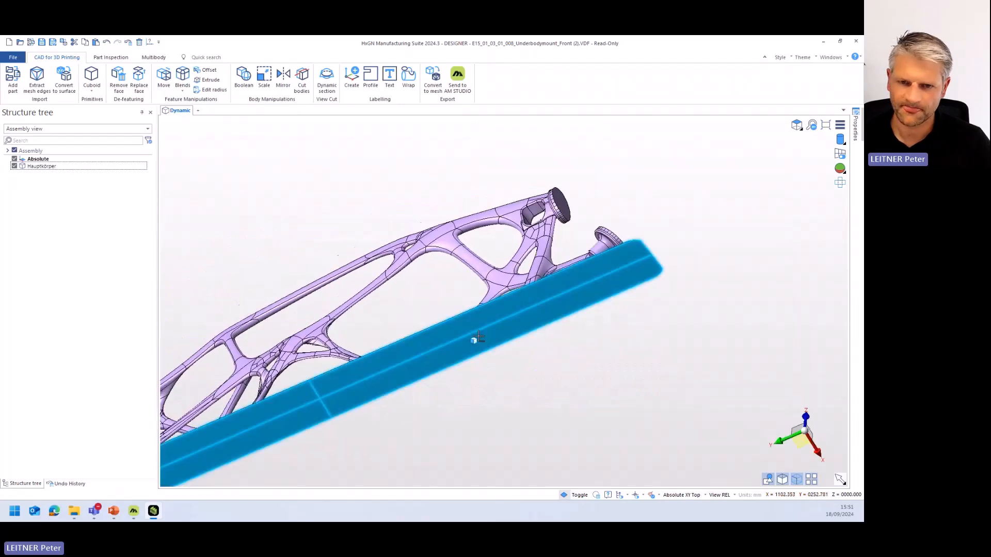
{"action": "left_click", "coordinate": [480, 321]}
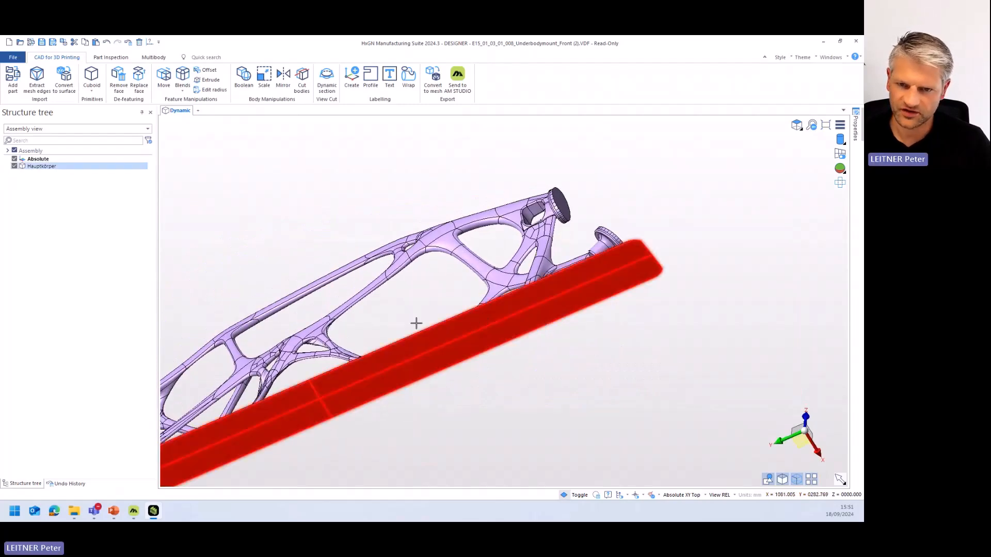
{"action": "middle_click_drag", "start_coordinate": [409, 294], "coordinate": [433, 339]}
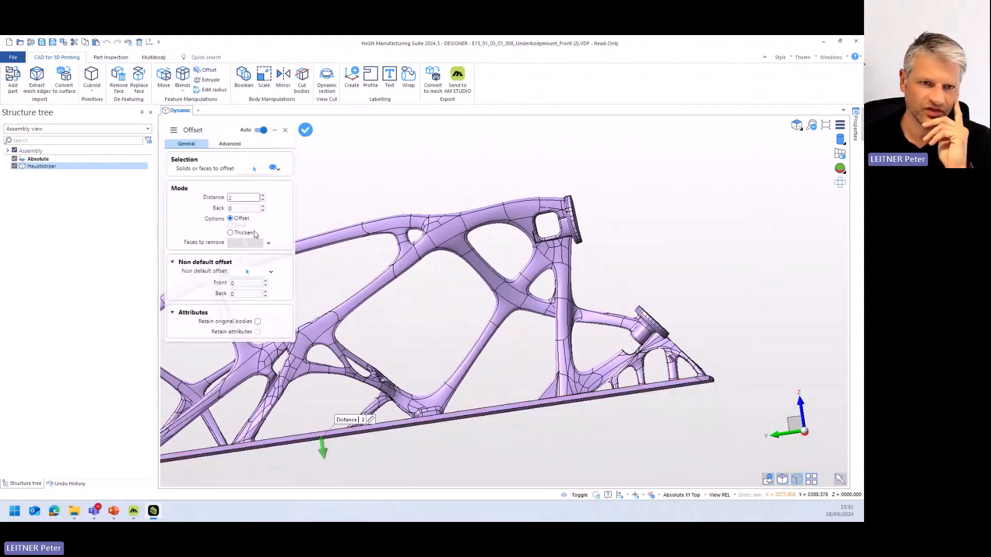
{"action": "left_click", "coordinate": [231, 232]}
{"action": "left_click", "coordinate": [235, 197]}
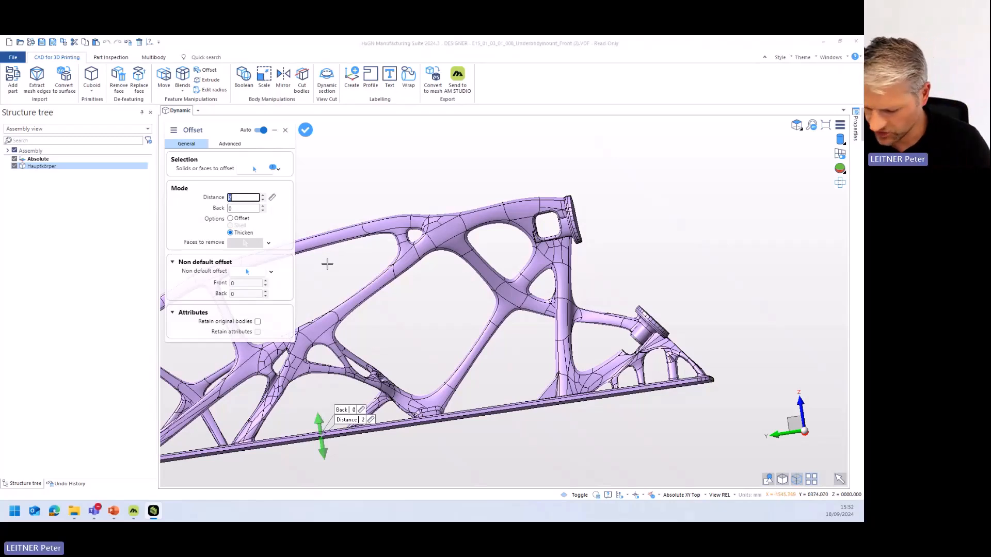
{"action": "left_click", "coordinate": [280, 221]}
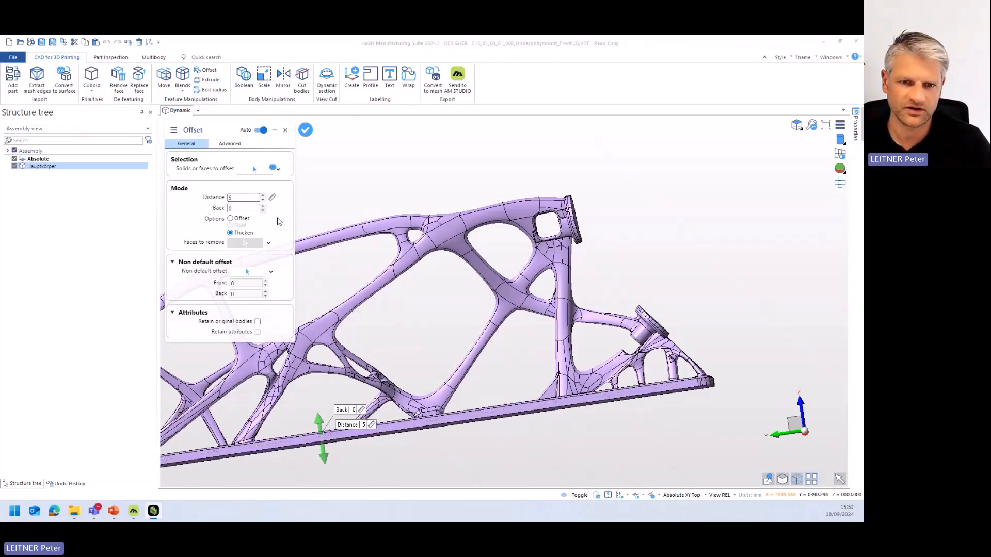
{"action": "scroll", "coordinate": [670, 308], "scroll_direction": "down", "scroll_amount": 5}
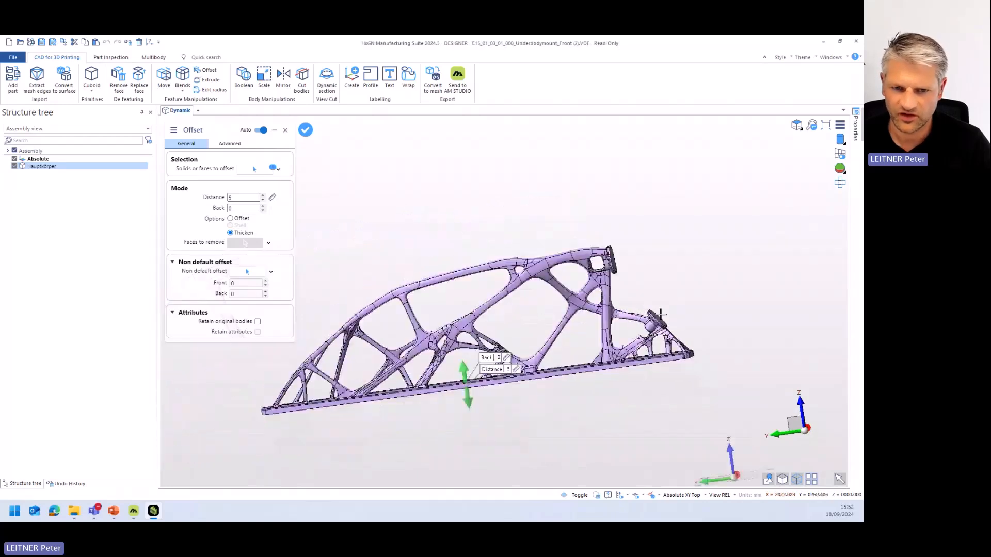
{"action": "middle_click_drag", "start_coordinate": [572, 319], "coordinate": [610, 355]}
{"action": "right_click", "coordinate": [614, 368]}
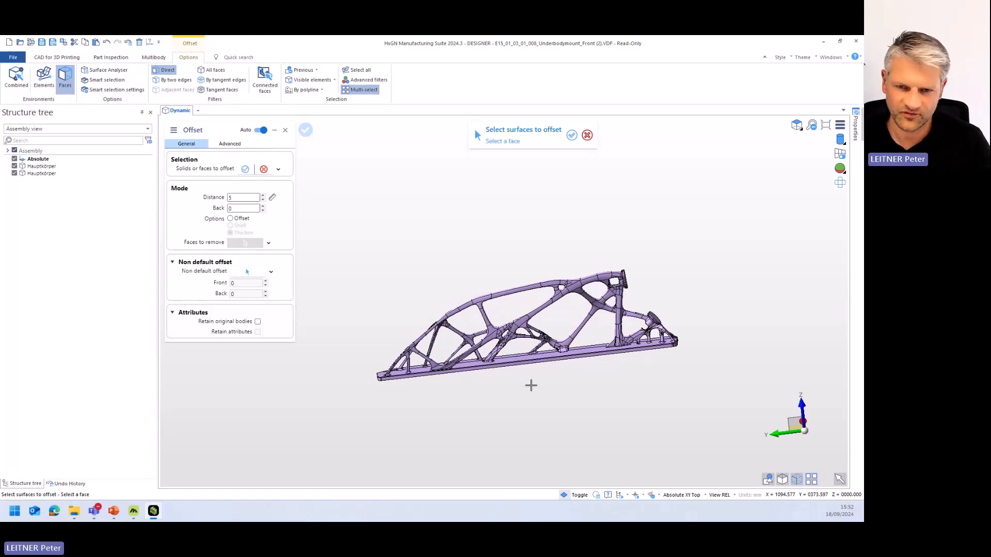
- Inspect the thickened base plate along its length and leave the Offset command
{"action": "scroll", "coordinate": [456, 351], "scroll_direction": "up", "scroll_amount": 2}
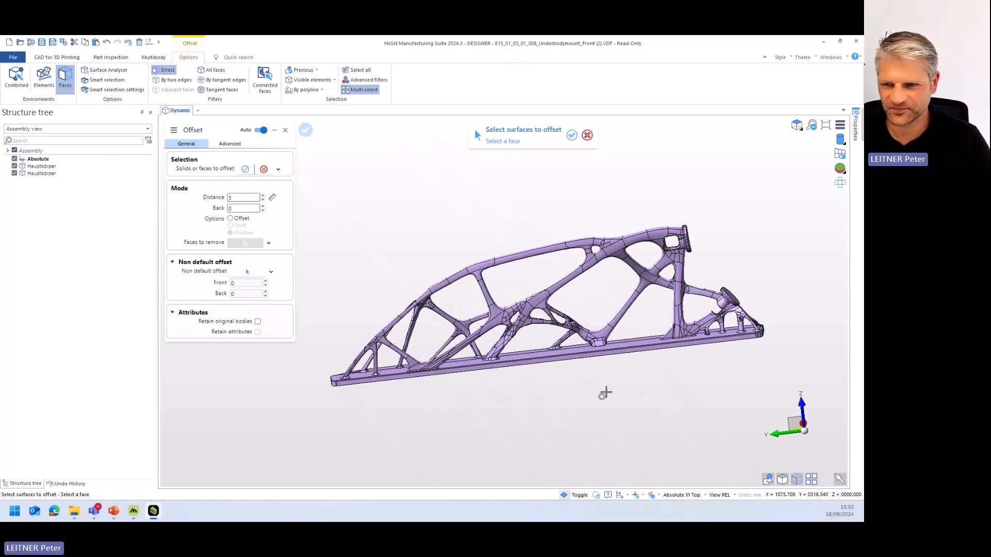
{"action": "middle_click_drag", "start_coordinate": [737, 346], "coordinate": [751, 336]}
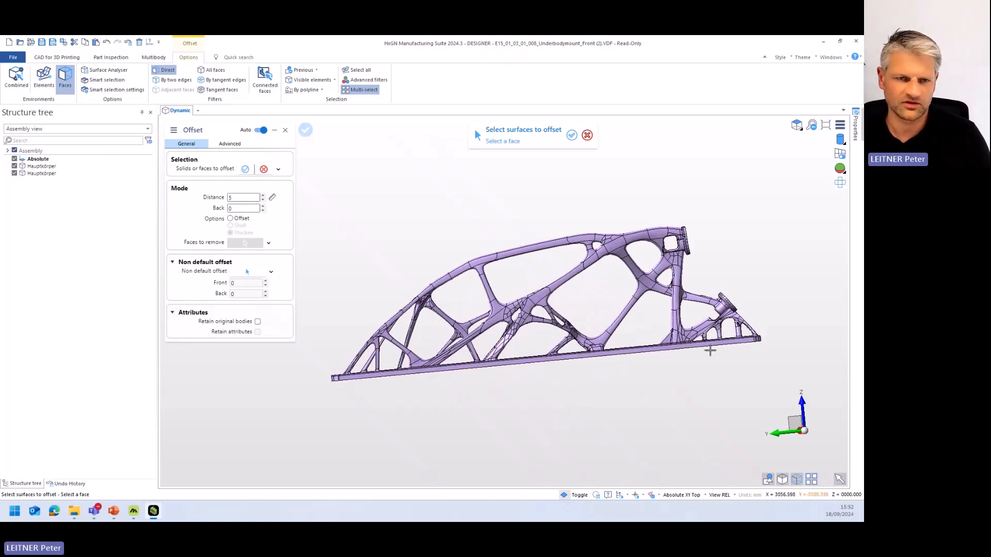
{"action": "middle_click_drag", "start_coordinate": [665, 366], "coordinate": [645, 367]}
{"action": "scroll", "coordinate": [661, 361], "scroll_direction": "up", "scroll_amount": 3}
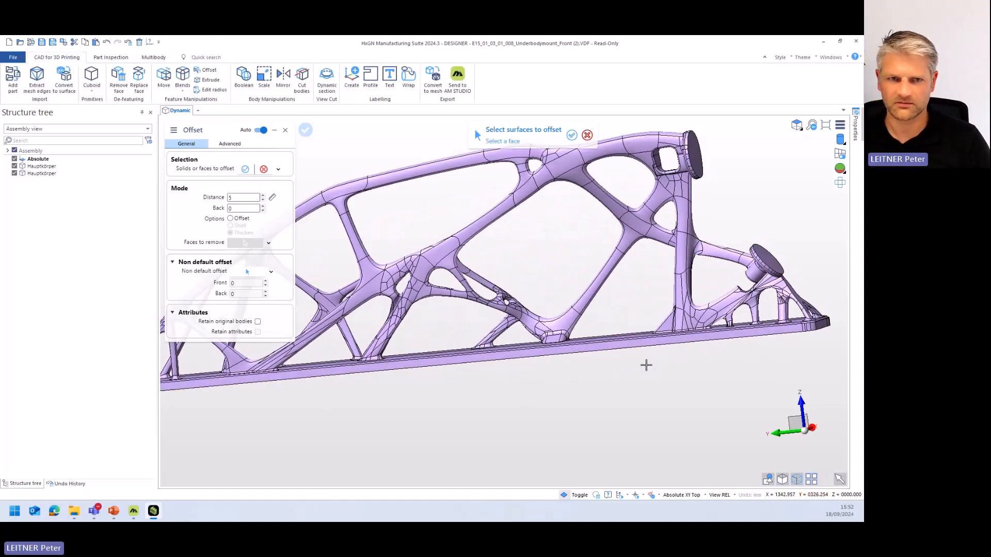
{"action": "key", "text": "Escape"}
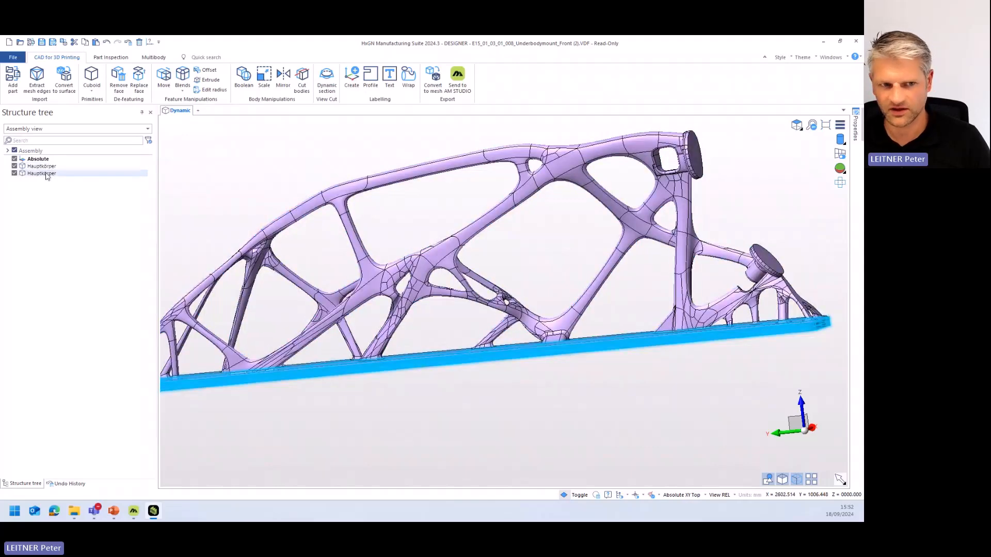
- Unite the main body with the base plate's stock body through a Boolean operation, and leave the command
{"action": "left_click", "coordinate": [243, 77]}
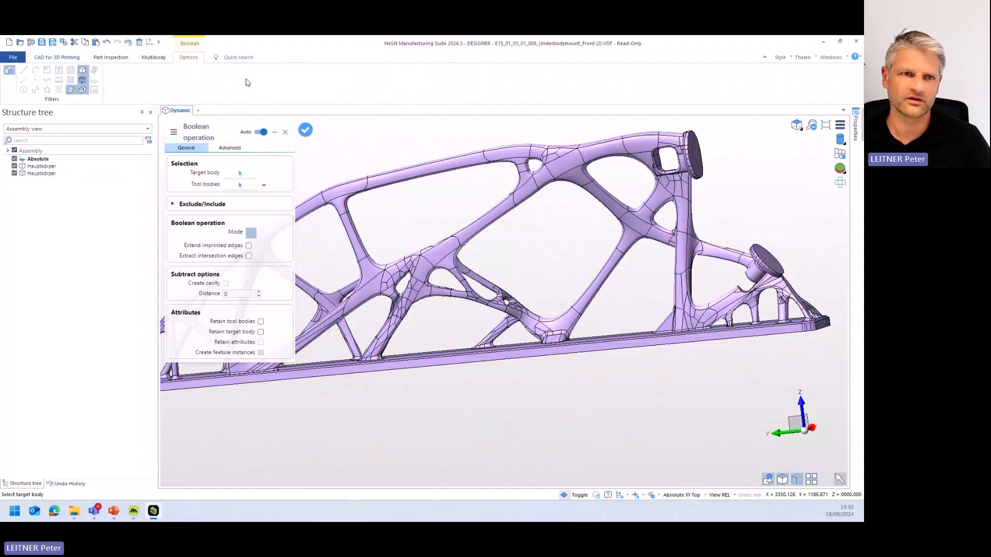
{"action": "left_click", "coordinate": [51, 167]}
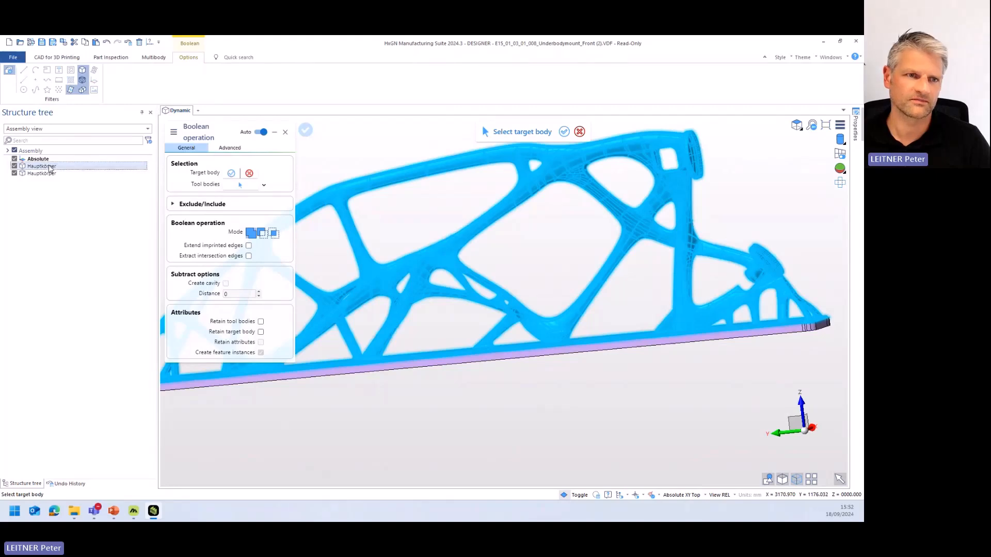
{"action": "left_click", "coordinate": [52, 174]}
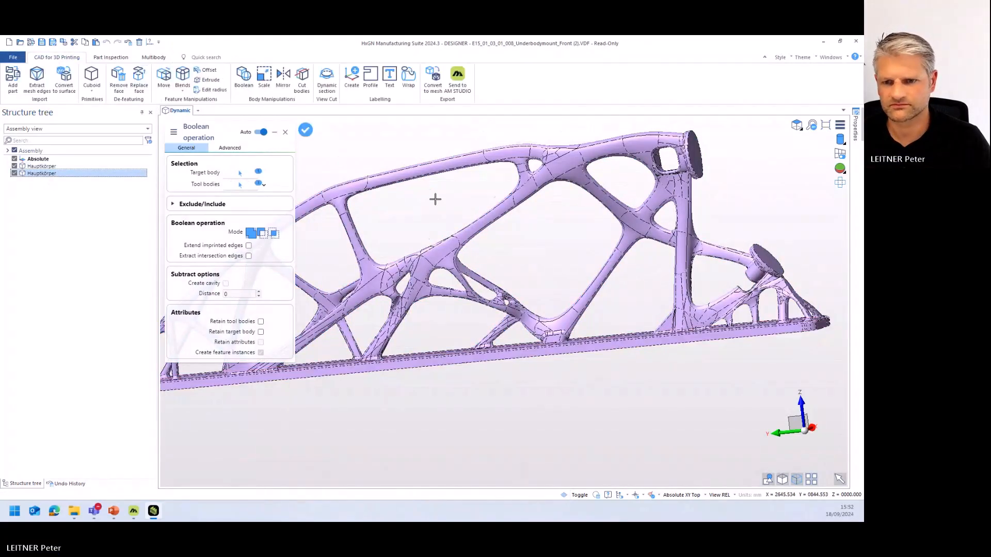
{"action": "middle_click_drag", "start_coordinate": [451, 264], "coordinate": [445, 277]}
{"action": "key", "text": "Escape"}
- Examine the merged body's interior by moving a dynamic section through the mount, and close the section
{"action": "scroll", "coordinate": [420, 280], "scroll_direction": "up", "scroll_amount": 3}
{"action": "scroll", "coordinate": [441, 281], "scroll_direction": "up", "scroll_amount": 4}
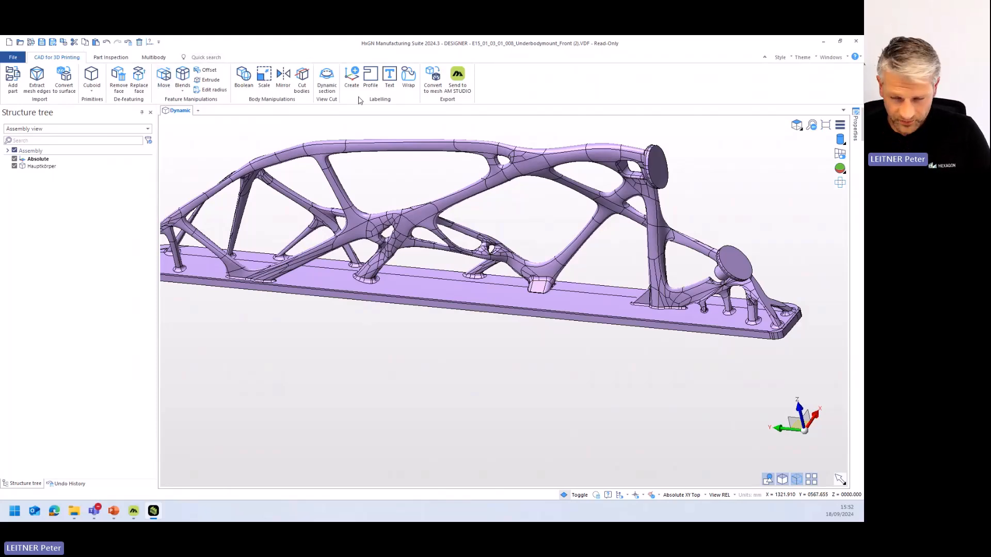
{"action": "left_click", "coordinate": [327, 82]}
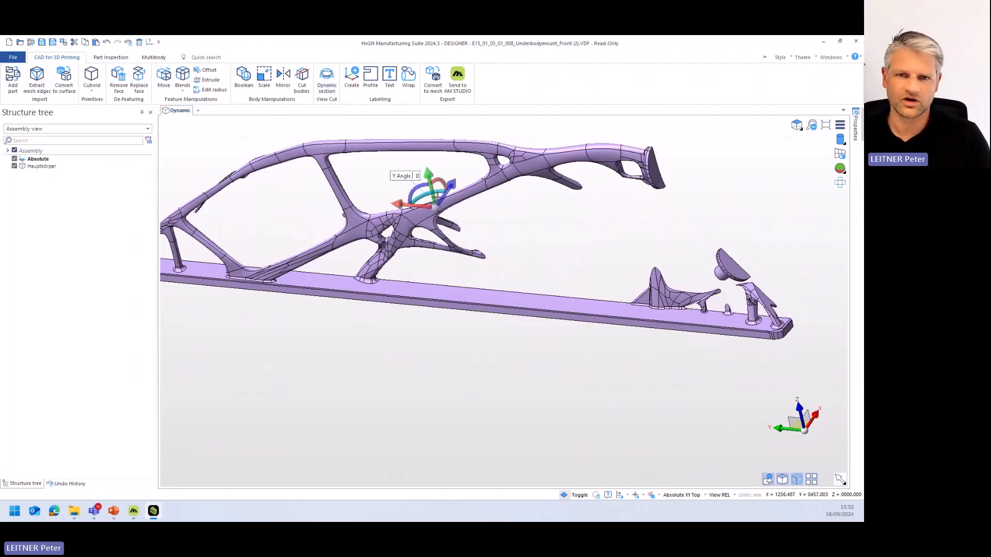
{"action": "middle_click_drag", "start_coordinate": [527, 246], "coordinate": [474, 276]}
{"action": "left_click_drag", "start_coordinate": [570, 195], "coordinate": [510, 224]}
{"action": "middle_click_drag", "start_coordinate": [511, 224], "coordinate": [588, 244]}
{"action": "scroll", "coordinate": [573, 227], "scroll_direction": "down", "scroll_amount": 3}
{"action": "left_click_drag", "start_coordinate": [527, 231], "coordinate": [539, 276]}
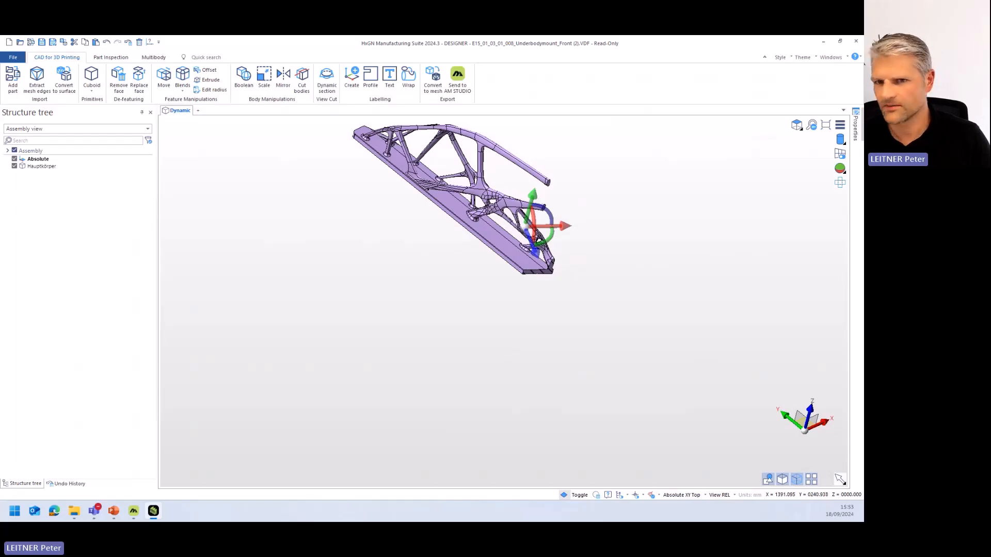
{"action": "key", "text": "Escape"}
- Create a workplane on the base plate's top face at about X 1119.8, Y 377.3, Z 41.4
{"action": "mouse_move", "coordinate": [513, 258]}
{"action": "middle_mouse_down"}
{"action": "mouse_move", "coordinate": [542, 230]}
{"action": "mouse_move", "coordinate": [518, 248]}
{"action": "middle_mouse_up"}
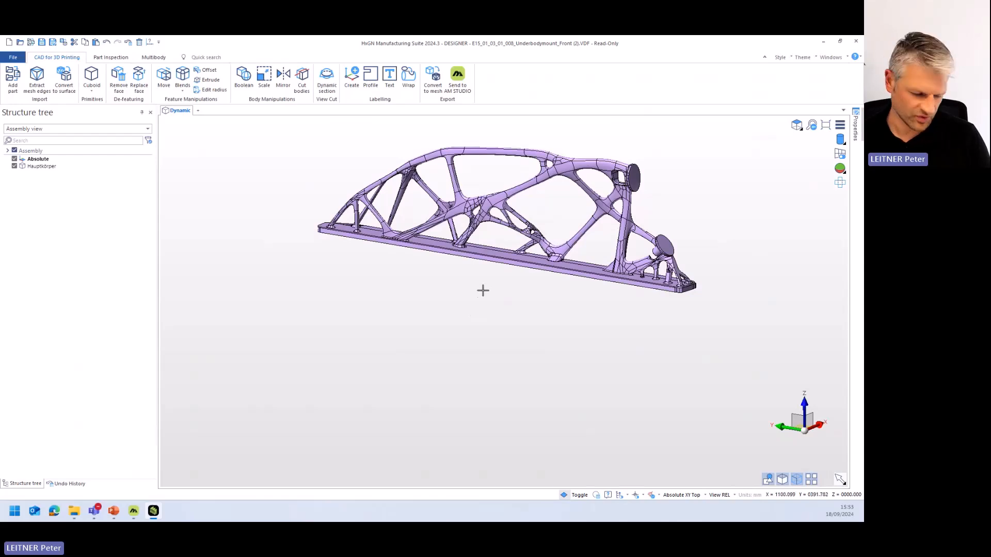
{"action": "middle_click_drag", "start_coordinate": [480, 286], "coordinate": [378, 356]}
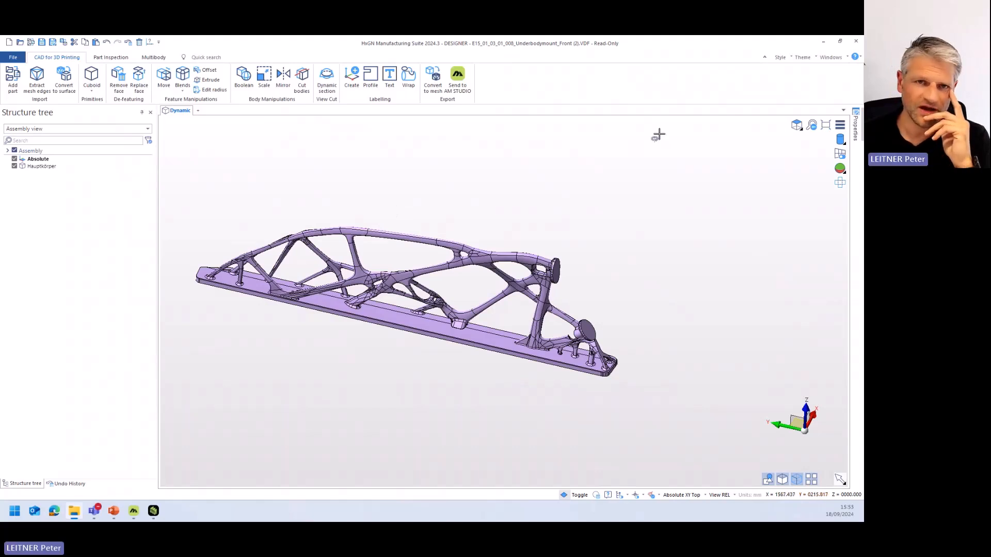
{"action": "left_click", "coordinate": [350, 84]}
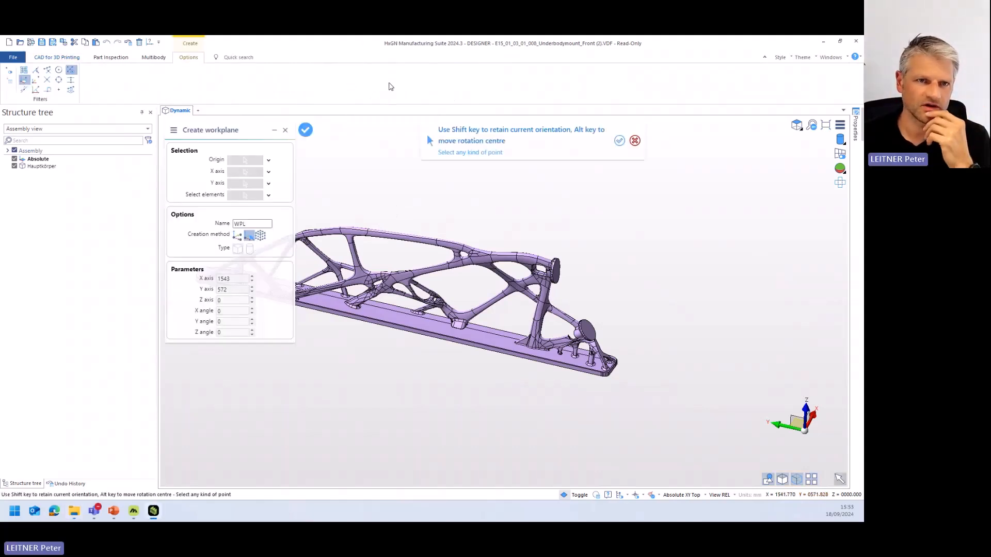
{"action": "scroll", "coordinate": [375, 274], "scroll_direction": "up", "scroll_amount": 5}
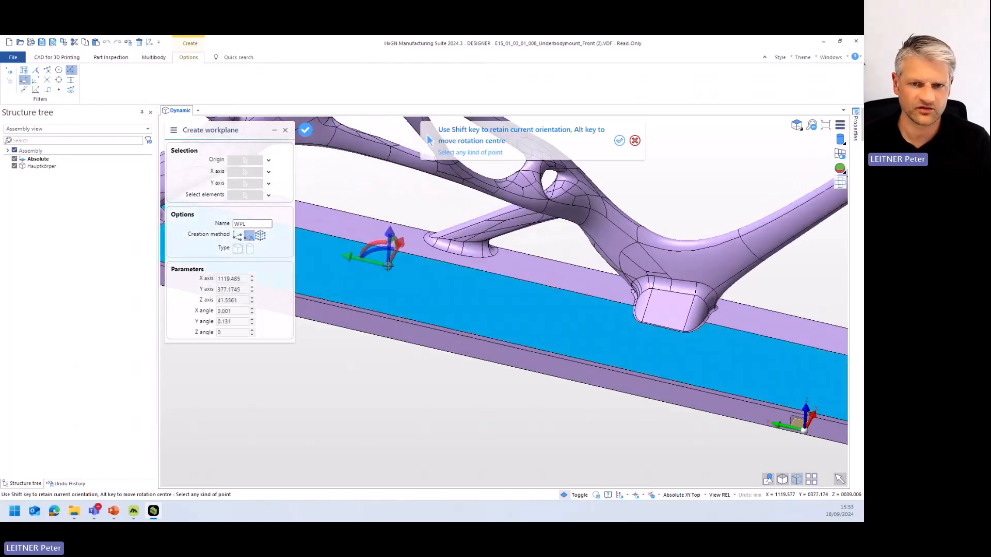
{"action": "left_click", "coordinate": [387, 267]}
{"action": "scroll", "coordinate": [408, 290], "scroll_direction": "down", "scroll_amount": 4}
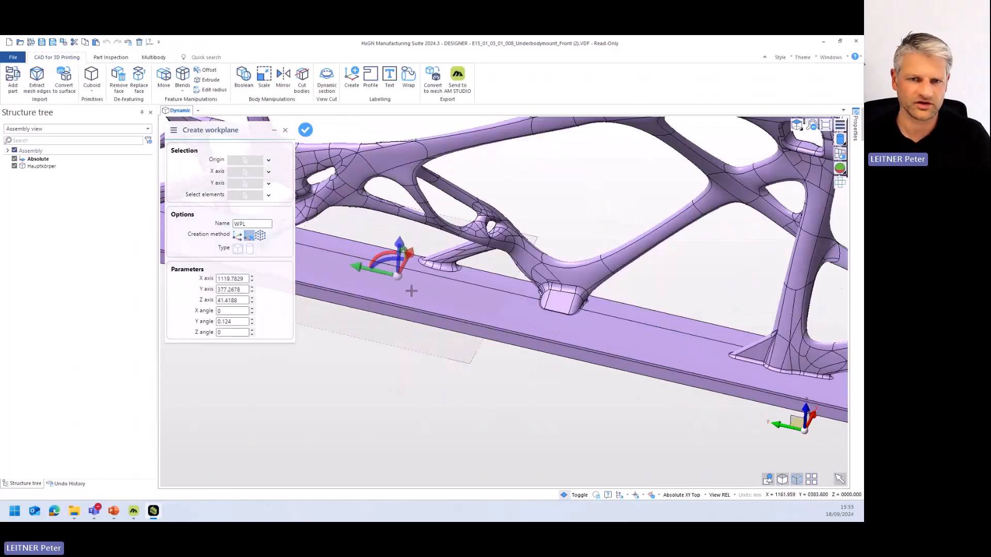
{"action": "right_click", "coordinate": [413, 358]}
{"action": "key", "text": "Escape"}
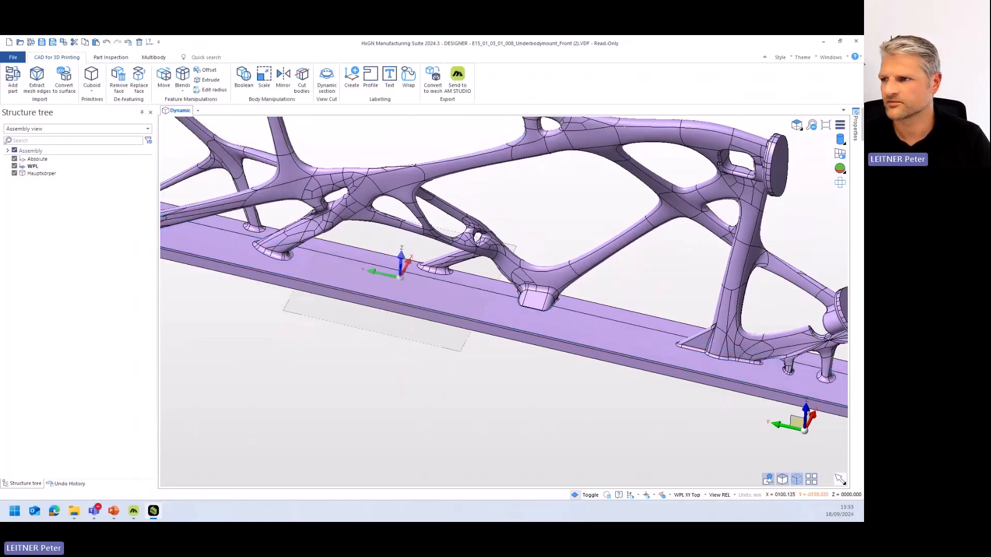
- Bring the Hexagon_logo 1.dxf file into the model, inserting it by group name with the existing import options
{"action": "left_click_drag", "start_coordinate": [779, 188], "coordinate": [477, 199]}
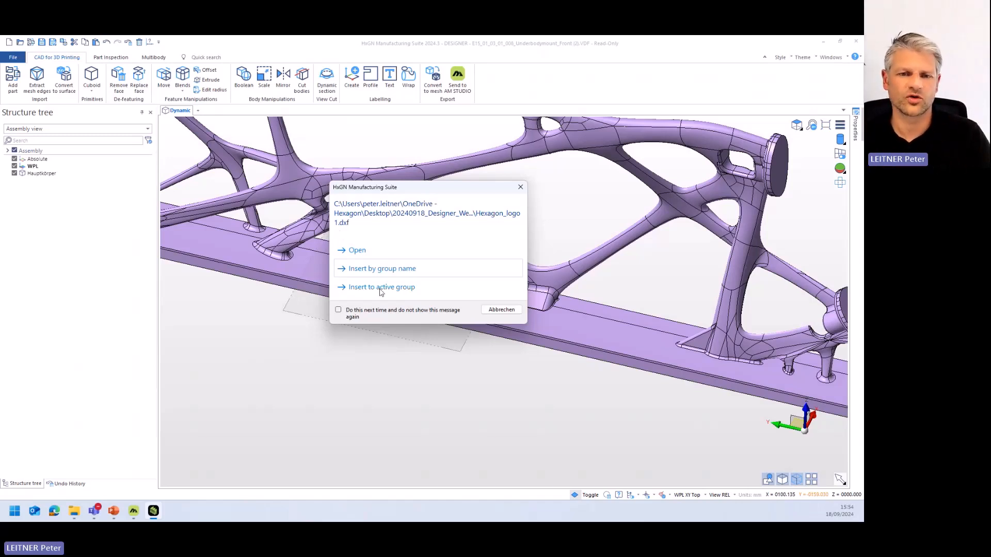
{"action": "left_click", "coordinate": [391, 270]}
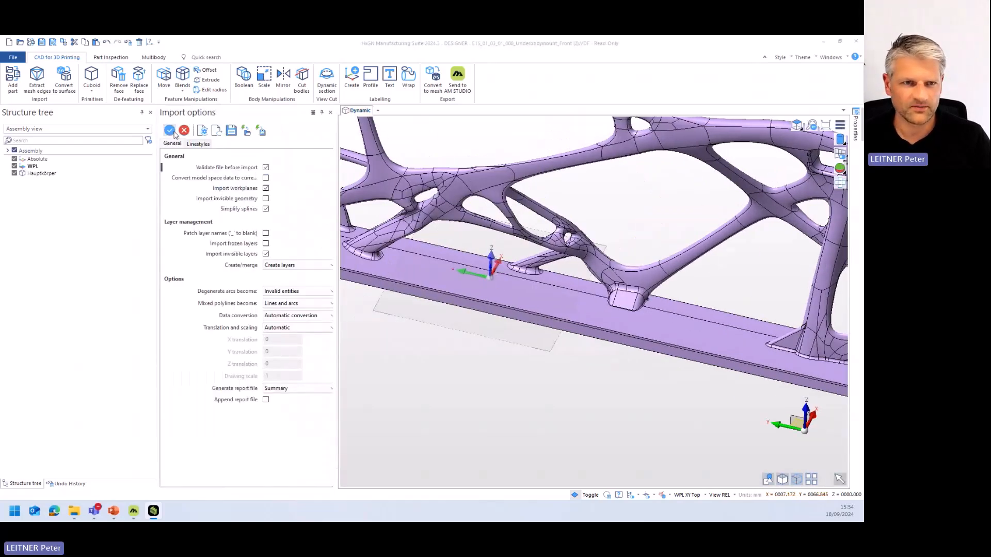
{"action": "left_click", "coordinate": [169, 131]}
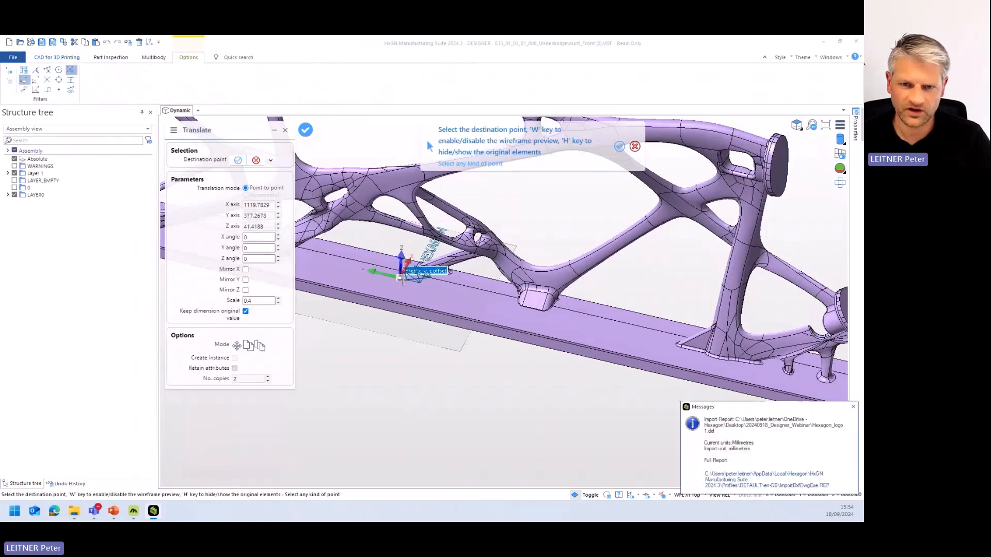
- Rotate the imported logo to a Z angle of 270, place it at the workplane origin, and dismiss the import report
{"action": "scroll", "coordinate": [400, 276], "scroll_direction": "up", "scroll_amount": 3}
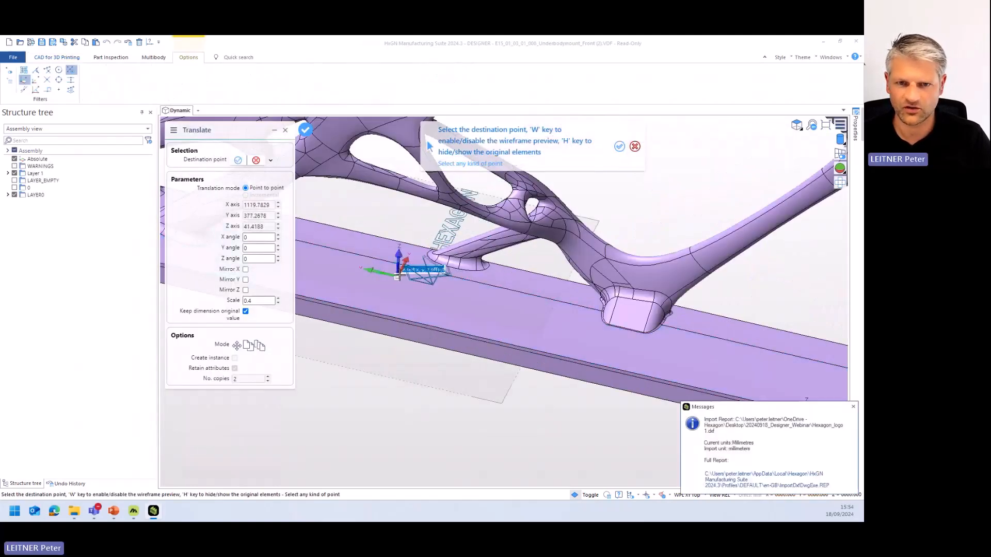
{"action": "left_click", "coordinate": [248, 260]}
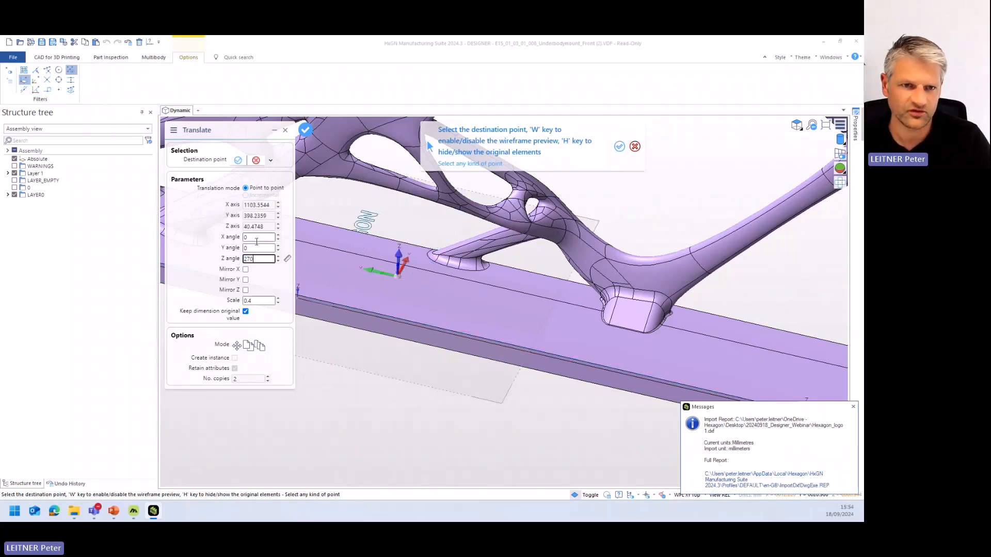
{"action": "left_click", "coordinate": [258, 246]}
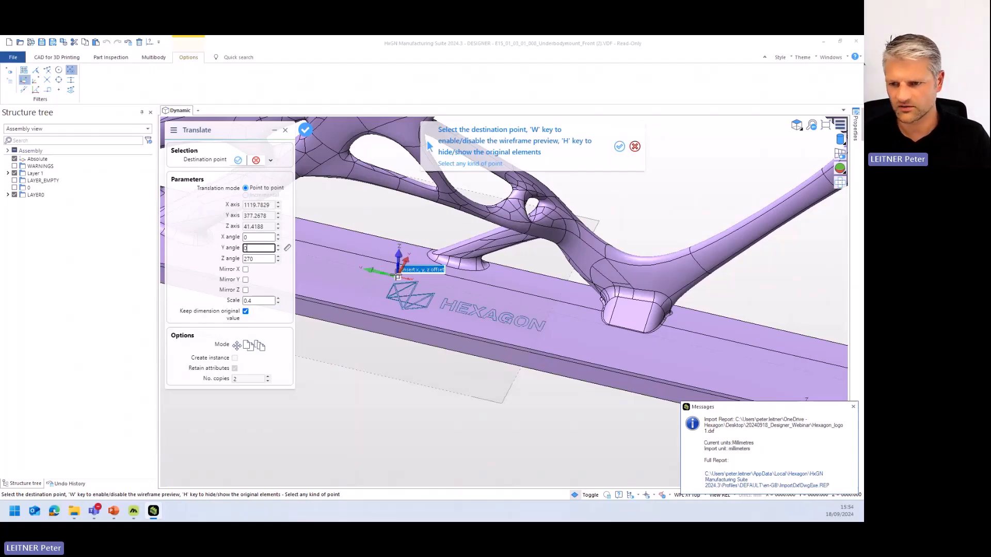
{"action": "left_click", "coordinate": [398, 277]}
{"action": "scroll", "coordinate": [508, 323], "scroll_direction": "up", "scroll_amount": 6}
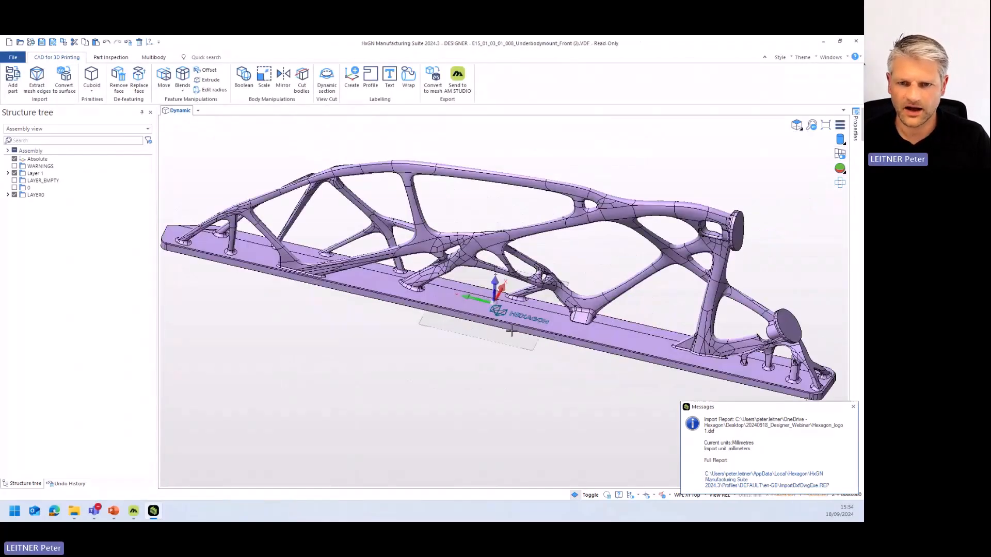
{"action": "scroll", "coordinate": [508, 322], "scroll_direction": "up", "scroll_amount": 1}
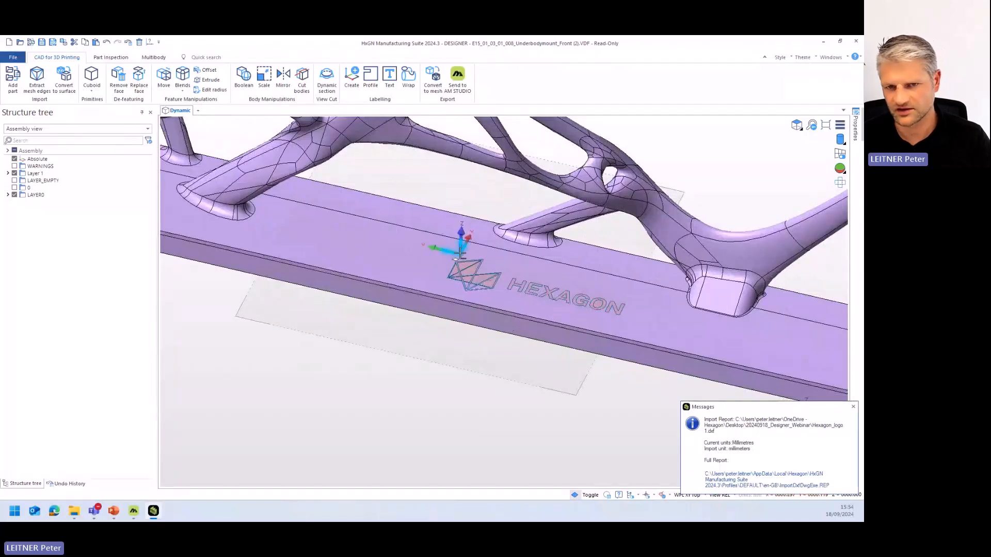
{"action": "left_click", "coordinate": [853, 407]}
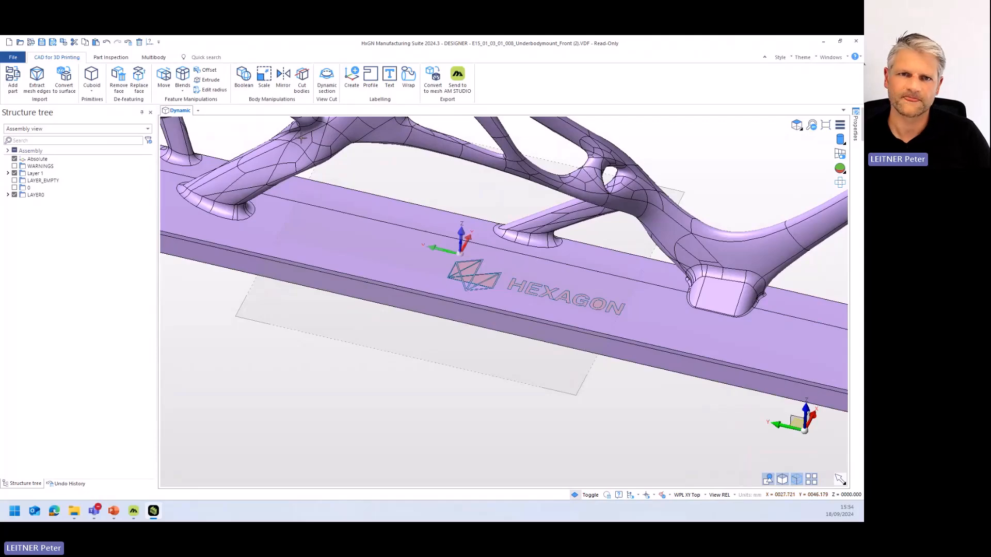
- Check the placed logo and the curve elements of Layer 1 in the structure tree
{"action": "middle_click_drag", "start_coordinate": [420, 328], "coordinate": [437, 346]}
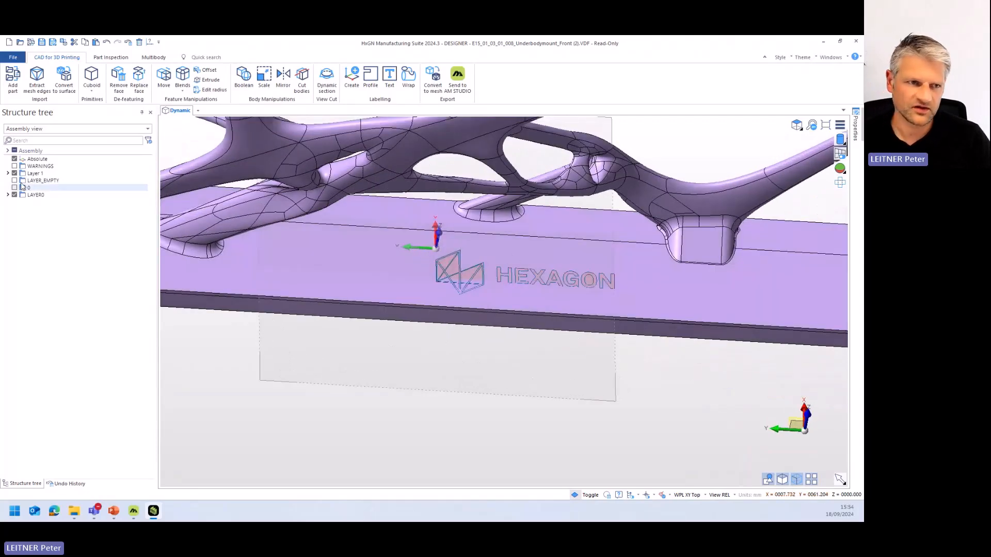
{"action": "left_click", "coordinate": [8, 173]}
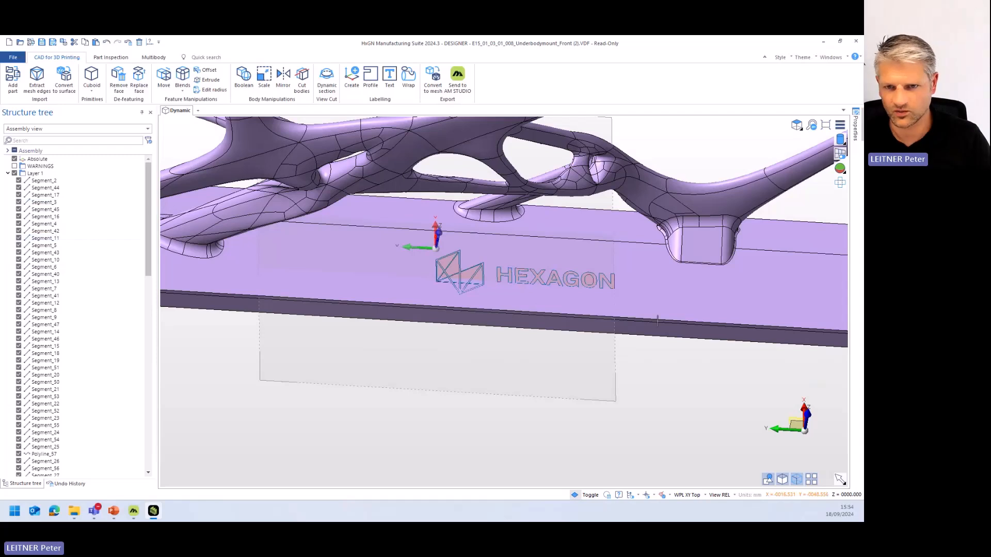
{"action": "left_click", "coordinate": [8, 173]}
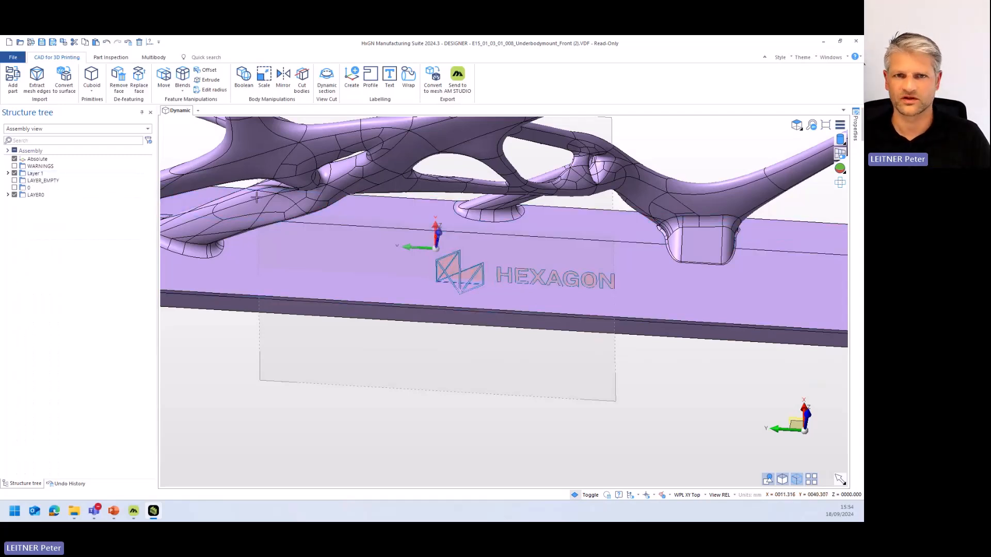
- Make the active node visible and create closed profiles from all curves of the Hexagon logo with the Profile command
{"action": "left_click", "coordinate": [369, 79]}
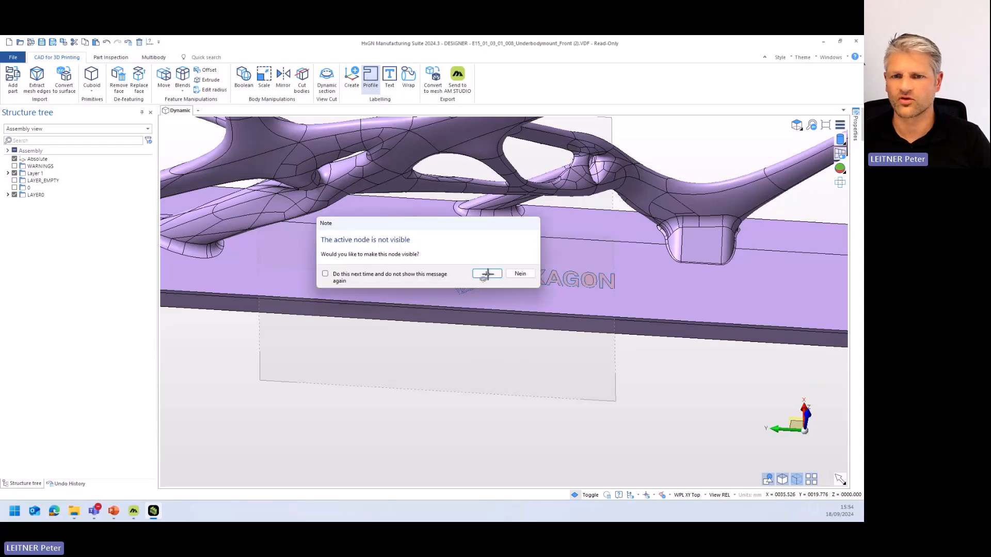
{"action": "left_click", "coordinate": [488, 334]}
{"action": "left_click_drag", "start_coordinate": [415, 239], "coordinate": [636, 301]}
{"action": "right_click", "coordinate": [632, 381]}
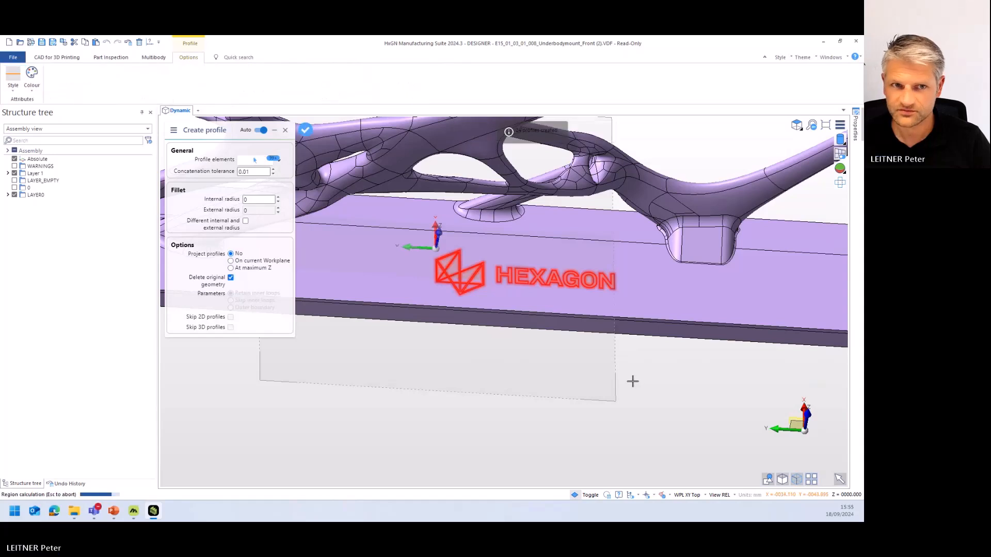
{"action": "right_click", "coordinate": [609, 369]}
{"action": "right_click", "coordinate": [598, 369]}
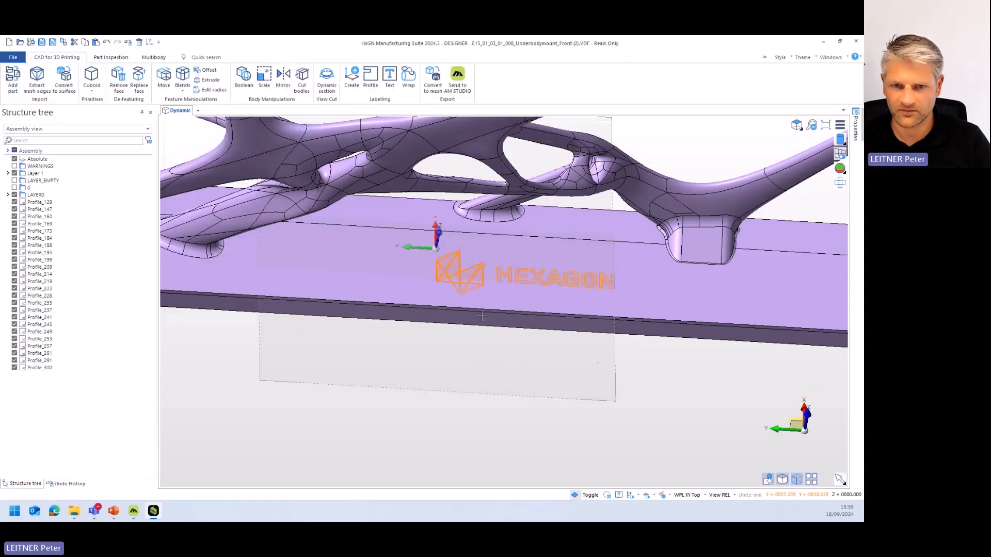
- Examine which logo letters the individual profiles from Profile_129 to Profile_184 represent, and clear the selection
{"action": "left_click", "coordinate": [31, 203]}
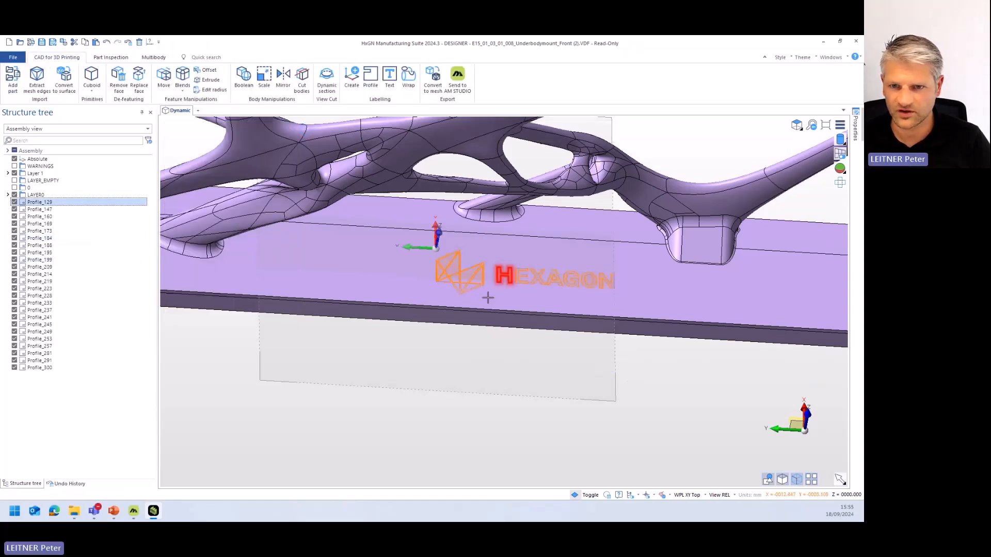
{"action": "scroll", "coordinate": [509, 292], "scroll_direction": "up", "scroll_amount": 4}
{"action": "scroll", "coordinate": [500, 256], "scroll_direction": "up", "scroll_amount": 4}
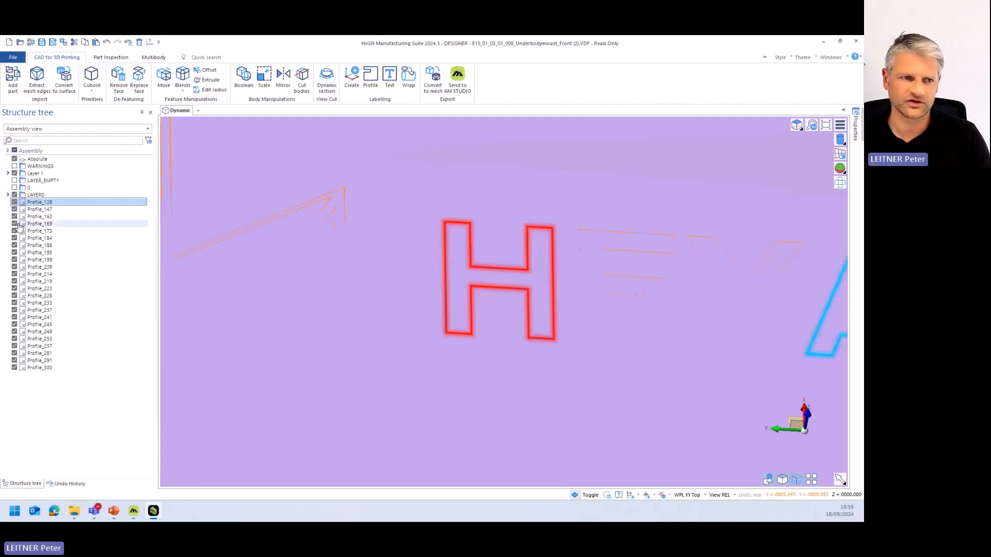
{"action": "left_click", "coordinate": [36, 209]}
{"action": "key", "text": "Down"}
{"action": "key", "text": "Down"}
{"action": "key", "text": "Down"}
{"action": "key", "text": "Down"}
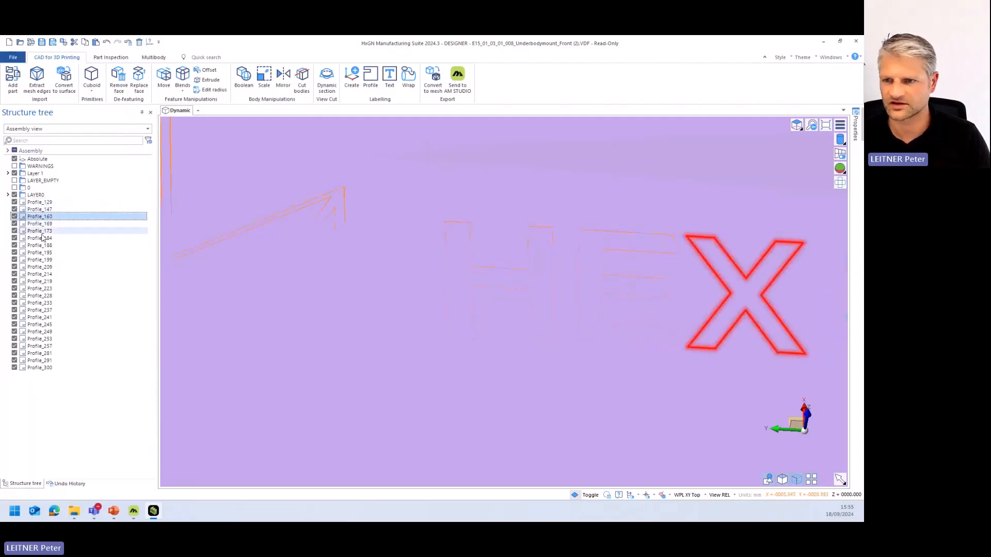
{"action": "scroll", "coordinate": [367, 265], "scroll_direction": "down", "scroll_amount": 5}
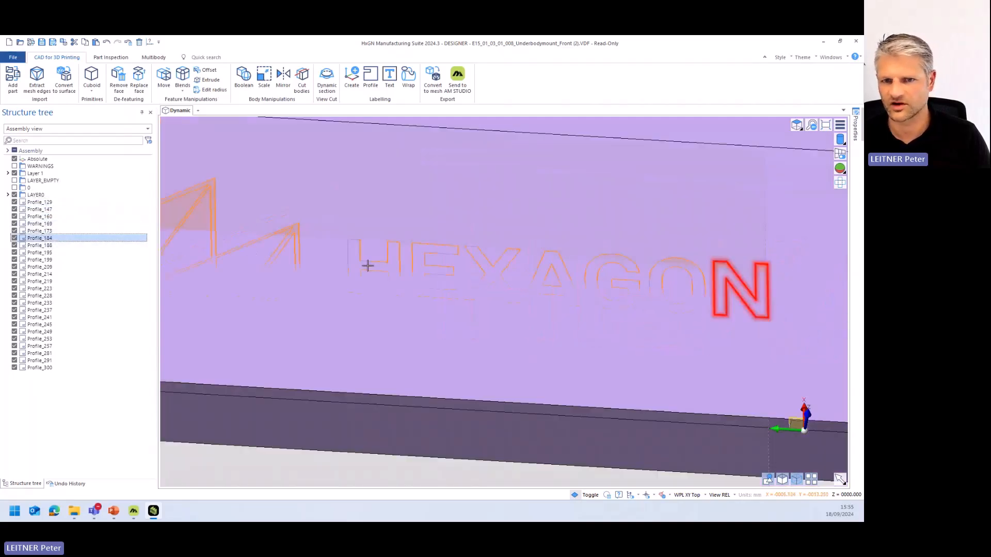
{"action": "key", "text": "Escape"}
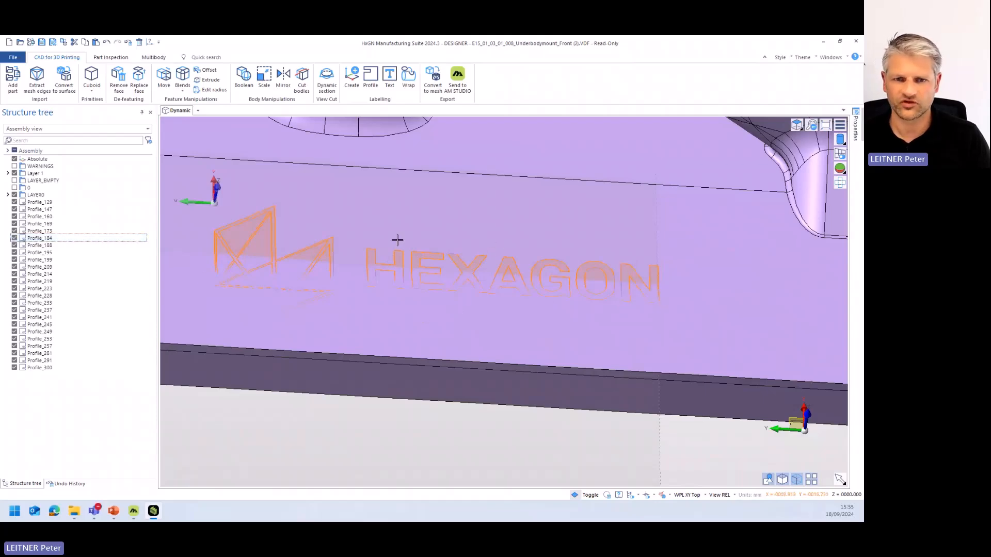
{"action": "scroll", "coordinate": [327, 277], "scroll_direction": "down", "scroll_amount": 5}
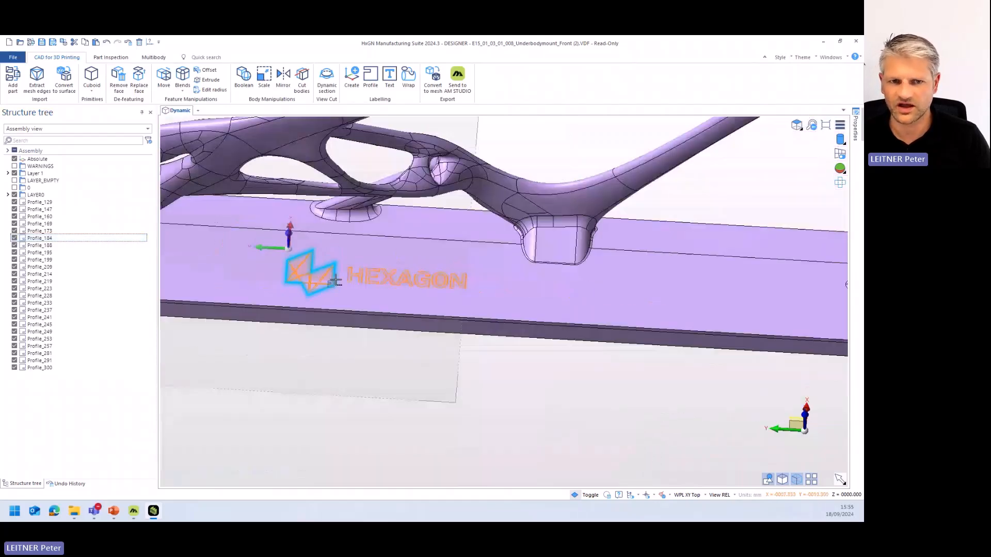
{"action": "key", "text": "ctrl+a"}
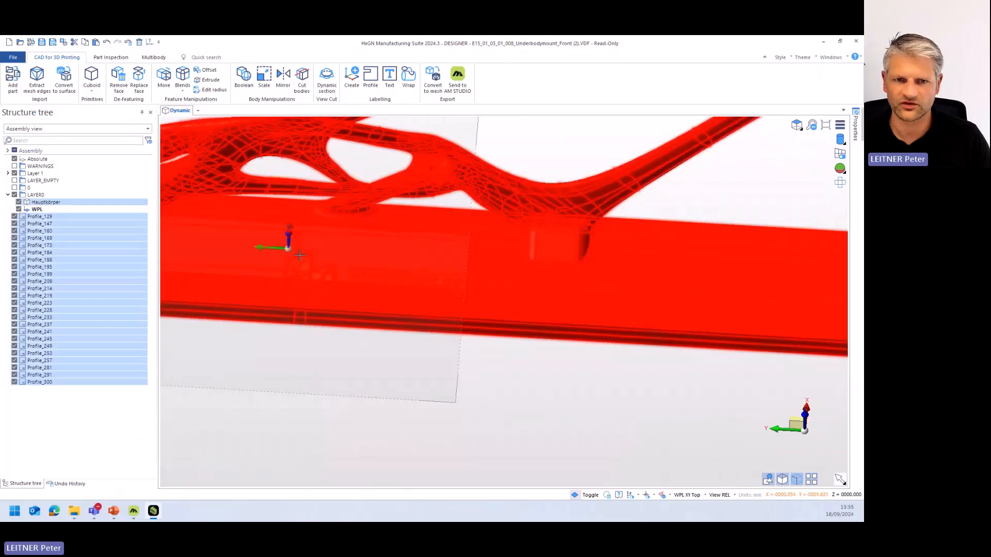
{"action": "key", "text": "Escape"}
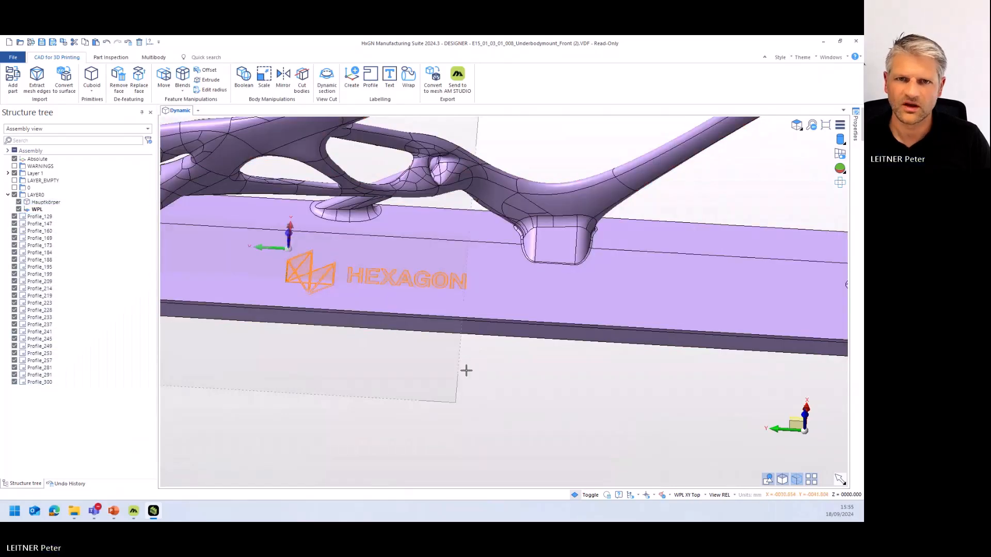
- Start the Wrap command with the Imprint option and take all profiles of the Hexagon logo as elements to wrap
{"action": "left_click", "coordinate": [408, 76]}
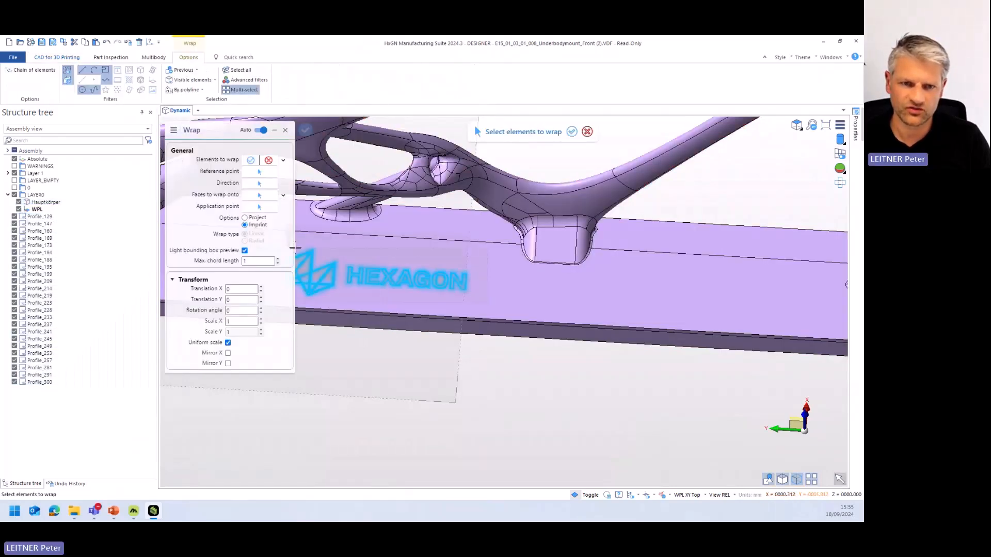
{"action": "left_click", "coordinate": [332, 266]}
{"action": "middle_click_drag", "start_coordinate": [375, 287], "coordinate": [458, 302]}
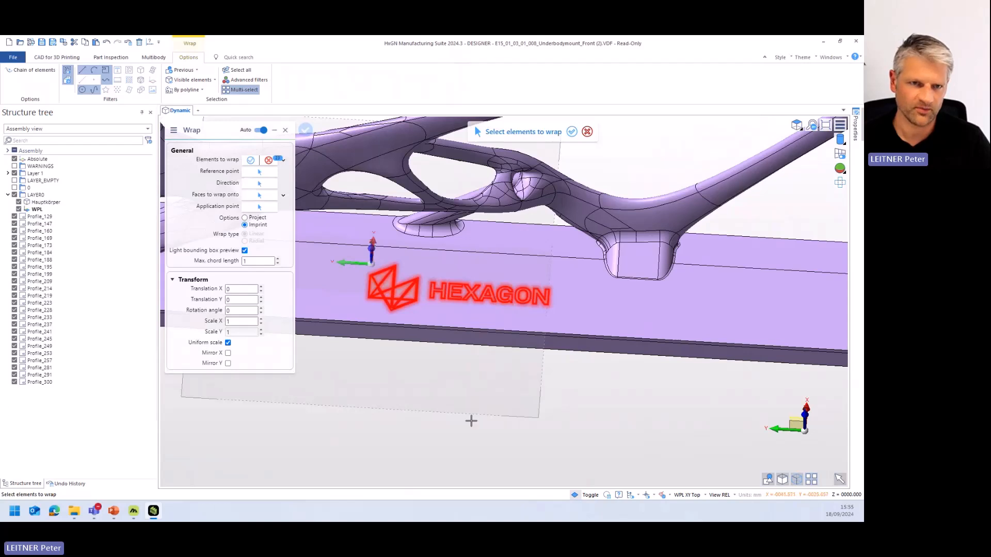
{"action": "right_click", "coordinate": [460, 408]}
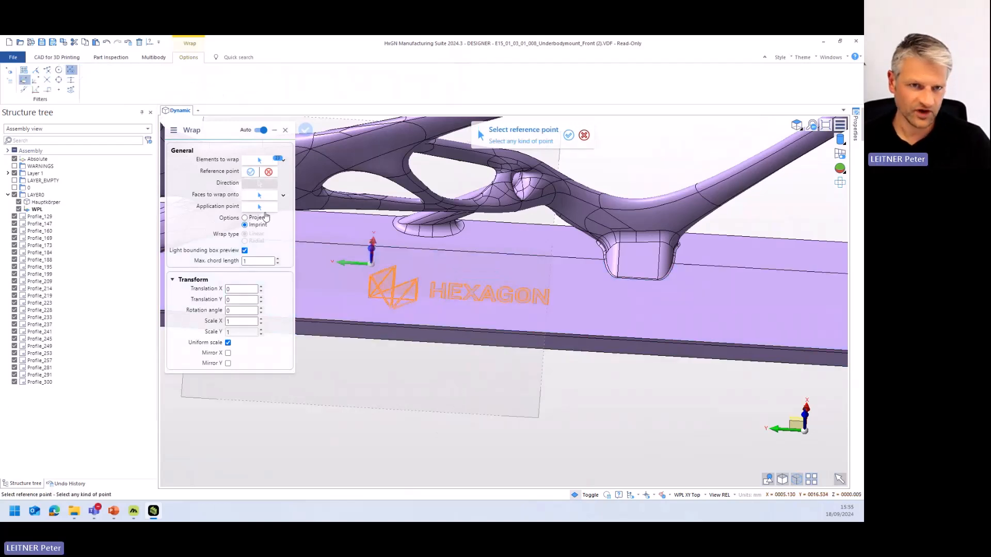
- Set the wrap's reference and application points to the workplane origin, with the base plate's top face as the target
{"action": "scroll", "coordinate": [393, 269], "scroll_direction": "up", "scroll_amount": 3}
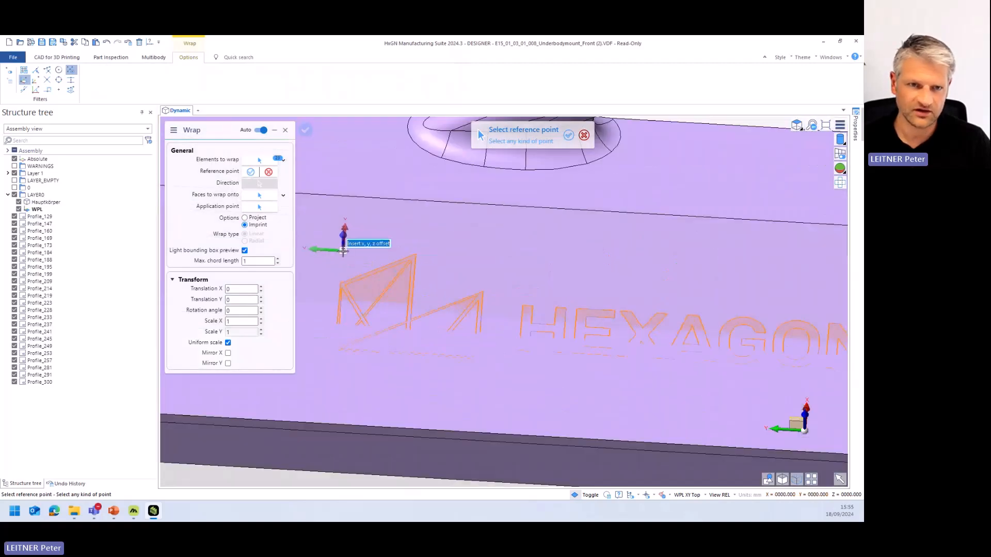
{"action": "left_click", "coordinate": [344, 252]}
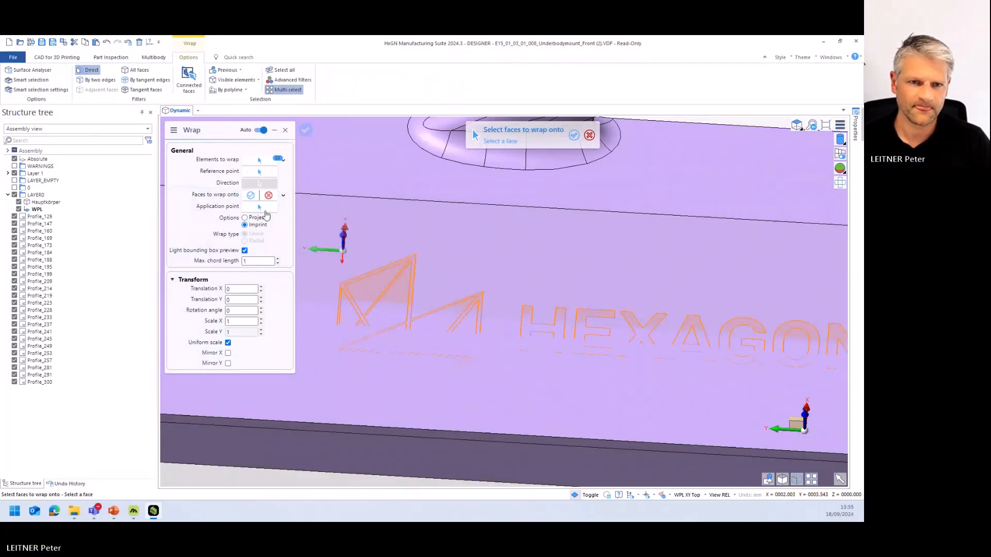
{"action": "left_click", "coordinate": [531, 248]}
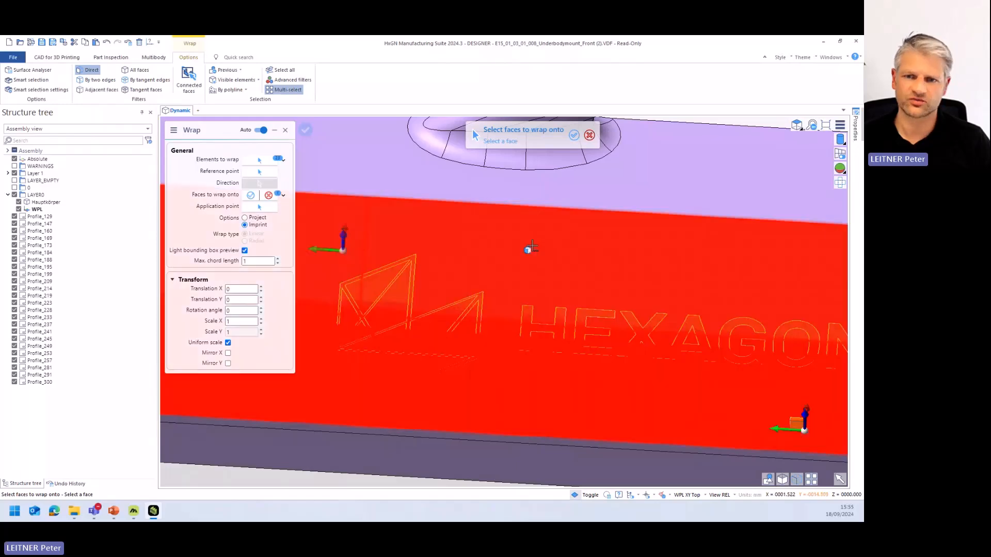
{"action": "scroll", "coordinate": [455, 255], "scroll_direction": "down", "scroll_amount": 3}
{"action": "left_click", "coordinate": [382, 257]}
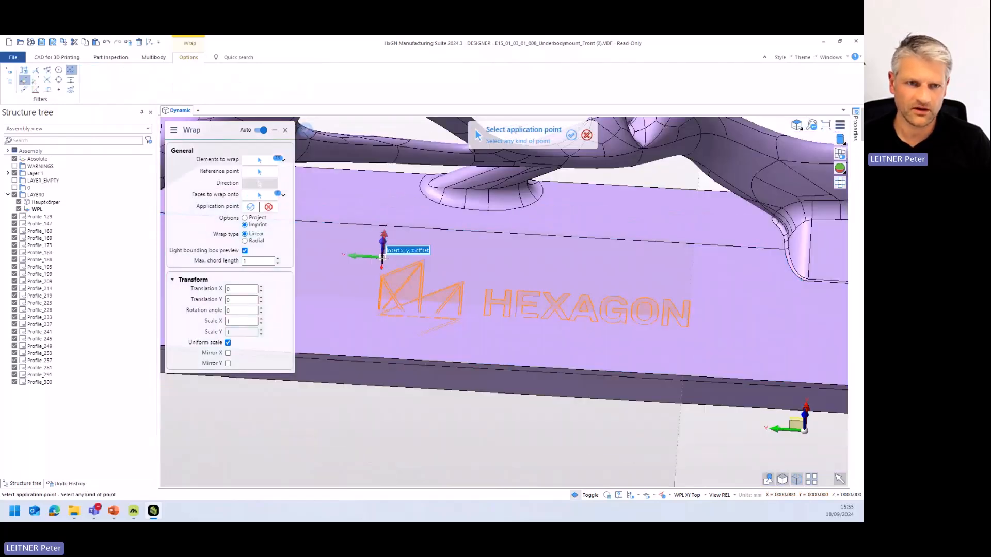
{"action": "key", "text": "Return"}
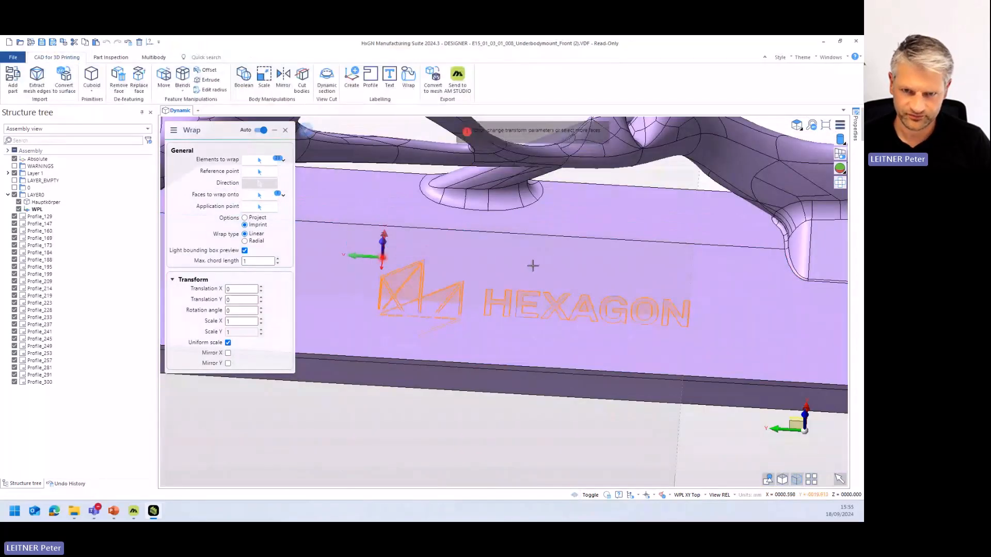
- Mirror the wrapped logo in X, imprint it on the base plate, and close the Wrap command
{"action": "left_click", "coordinate": [228, 353]}
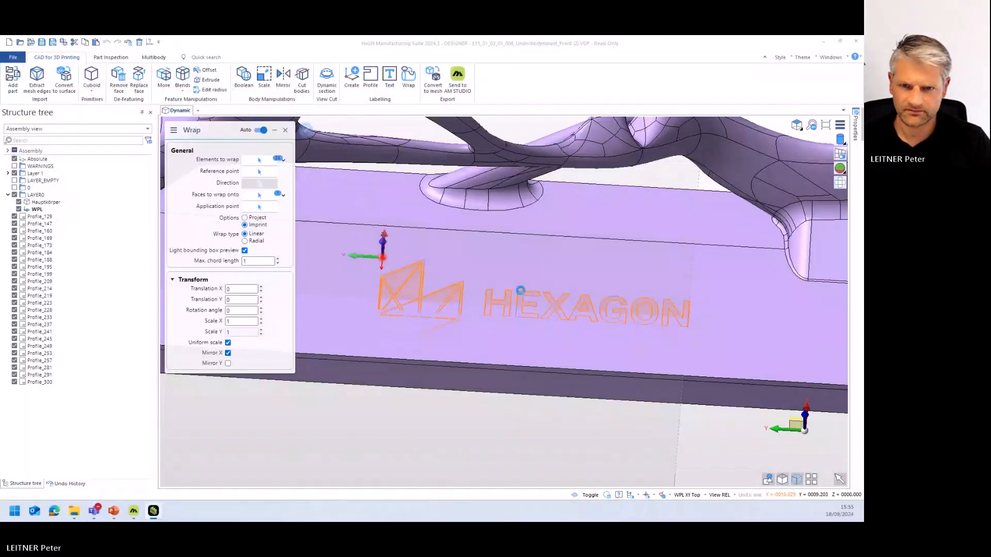
{"action": "right_click", "coordinate": [727, 344]}
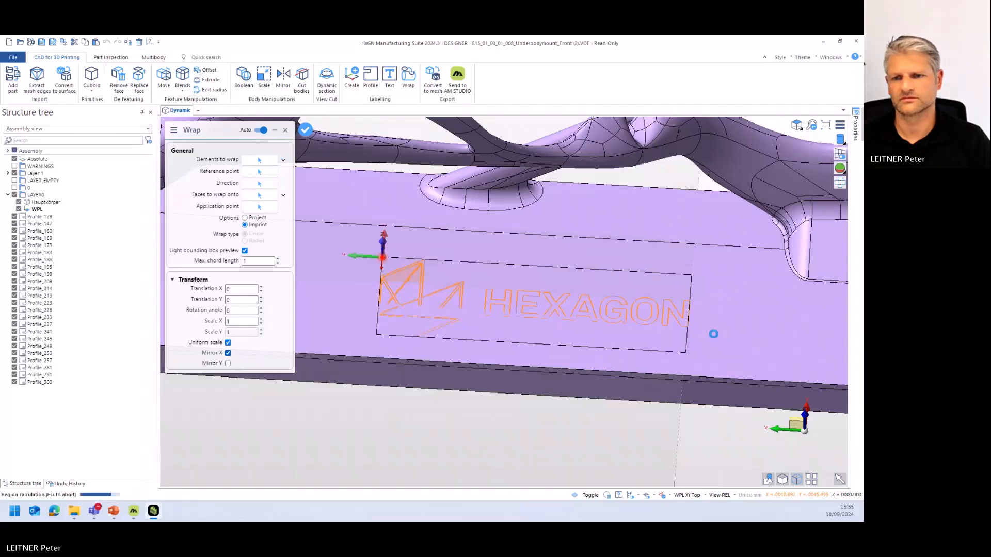
{"action": "middle_click_drag", "start_coordinate": [553, 336], "coordinate": [551, 304]}
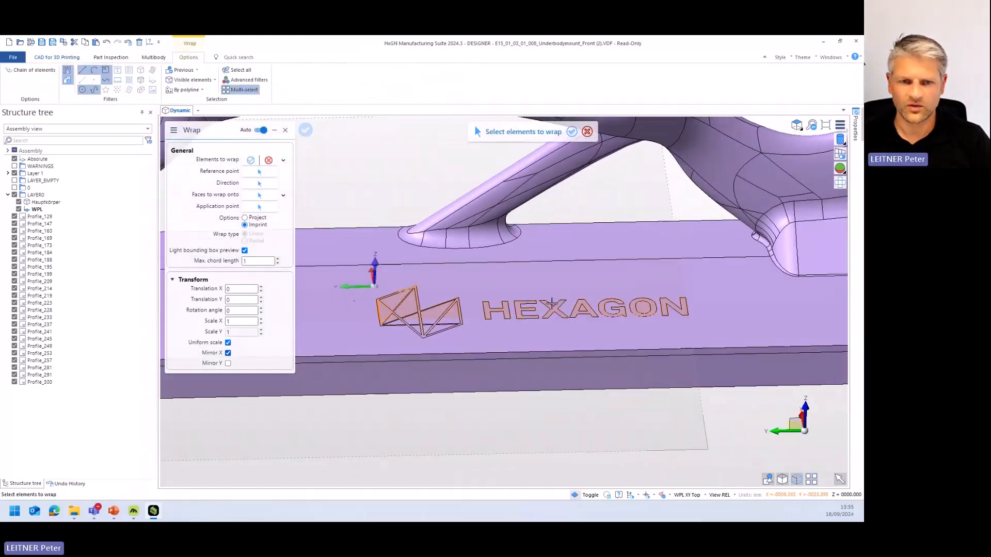
{"action": "left_click", "coordinate": [285, 130]}
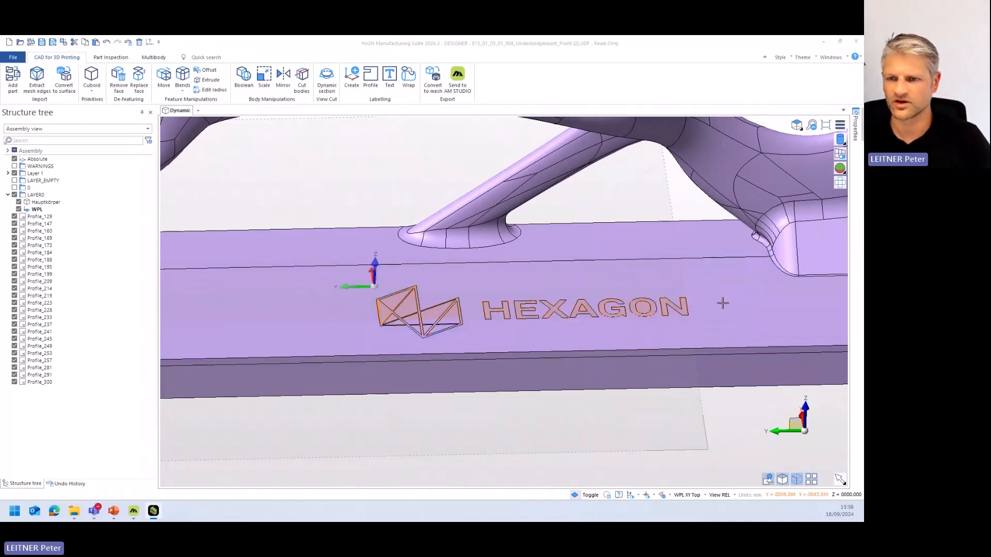
- Hide the orange 255,133,21 logo profiles using the tree's color grouping, and return the structure tree to the assembly view
{"action": "left_click", "coordinate": [54, 130]}
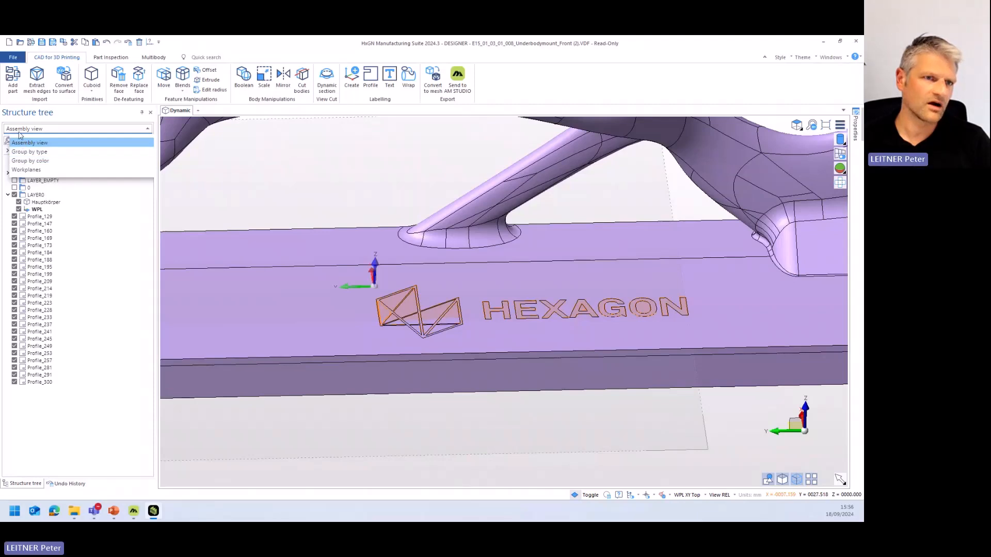
{"action": "left_click", "coordinate": [34, 162]}
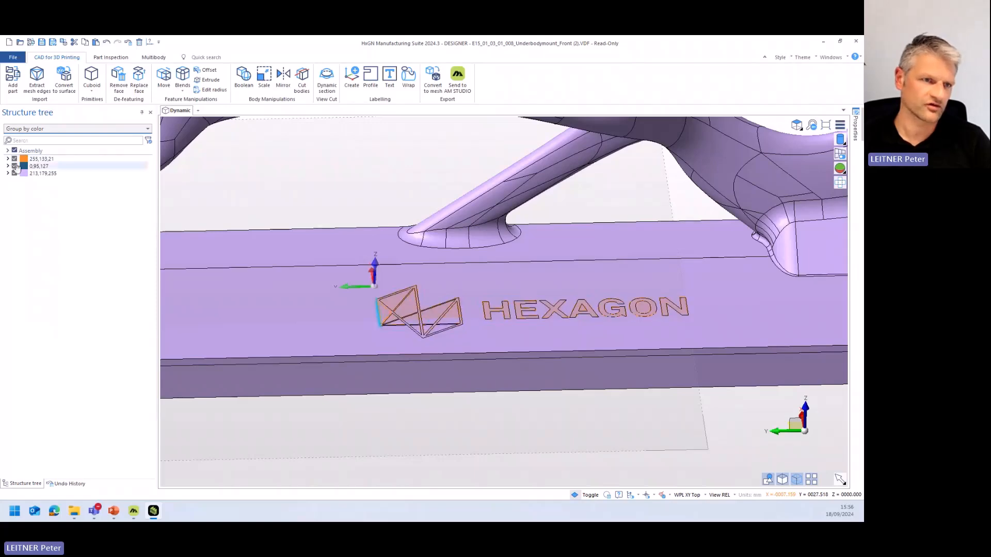
{"action": "left_click", "coordinate": [14, 159]}
{"action": "middle_click_drag", "start_coordinate": [581, 324], "coordinate": [502, 333]}
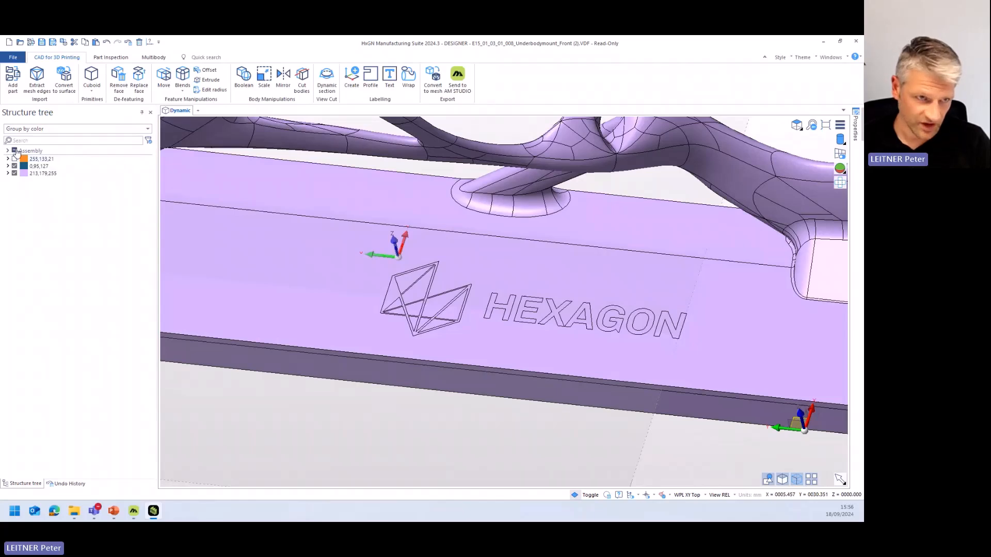
{"action": "left_click", "coordinate": [22, 131]}
{"action": "left_click", "coordinate": [32, 146]}
{"action": "scroll", "coordinate": [498, 346], "scroll_direction": "down", "scroll_amount": 5}
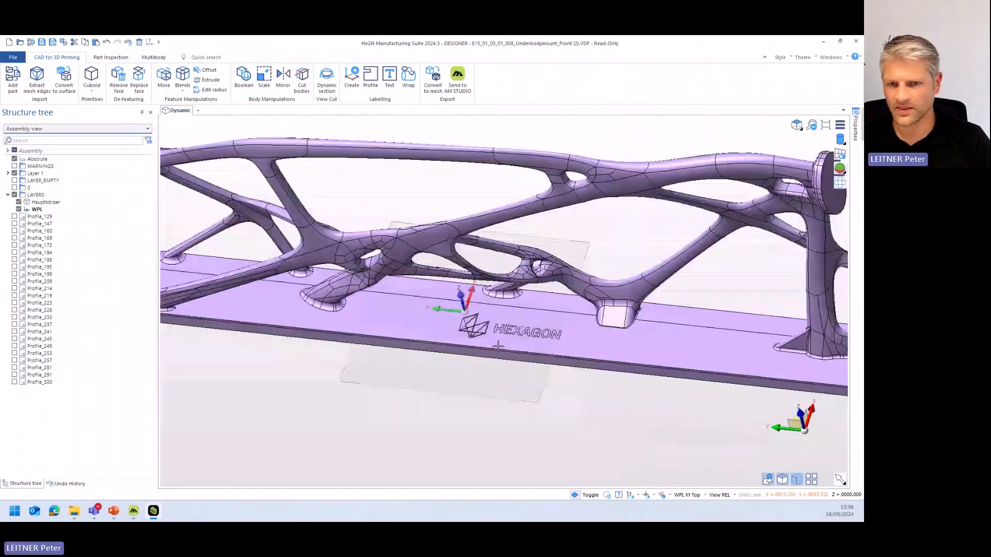
{"action": "left_click", "coordinate": [498, 346]}
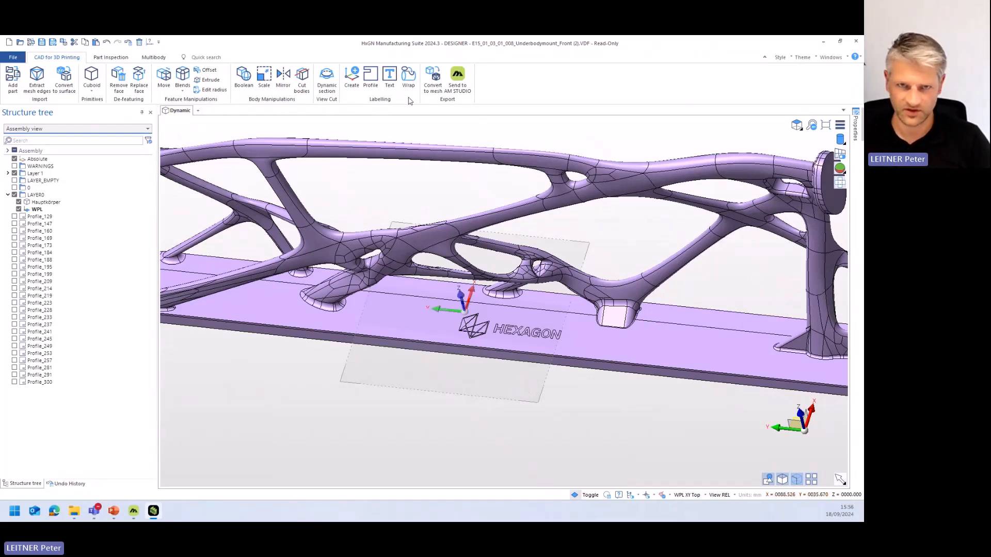
- Start Move faces with the Offset/Reblend option and select all imprinted faces of the Hexagon symbol and lettering
{"action": "left_click", "coordinate": [164, 77]}
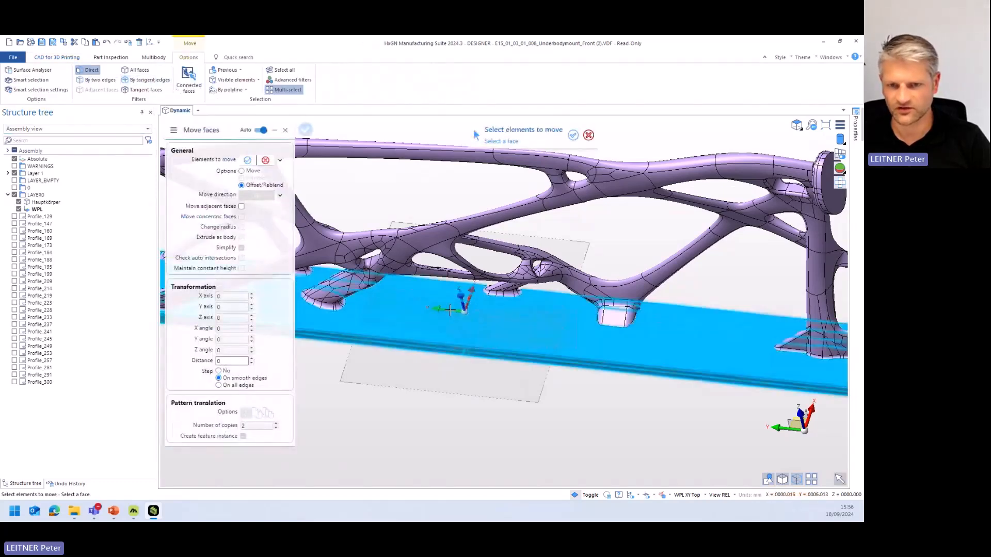
{"action": "scroll", "coordinate": [507, 334], "scroll_direction": "up", "scroll_amount": 3}
{"action": "left_click", "coordinate": [256, 160]}
{"action": "left_click", "coordinate": [423, 293]}
{"action": "middle_click_drag", "start_coordinate": [612, 277], "coordinate": [581, 417]}
{"action": "left_click", "coordinate": [633, 358]}
{"action": "scroll", "coordinate": [588, 417], "scroll_direction": "up", "scroll_amount": 5}
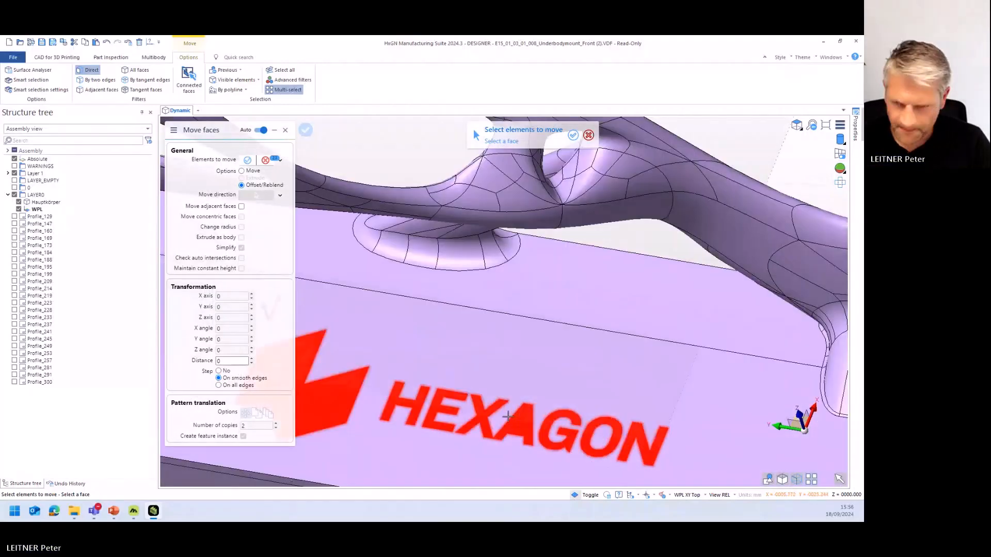
- Remove the logo symbol's inner faces from the selection except the filled triangle, and confirm the faces to move
{"action": "middle_click_drag", "start_coordinate": [508, 416], "coordinate": [692, 396]}
{"action": "scroll", "coordinate": [578, 387], "scroll_direction": "up", "scroll_amount": 4}
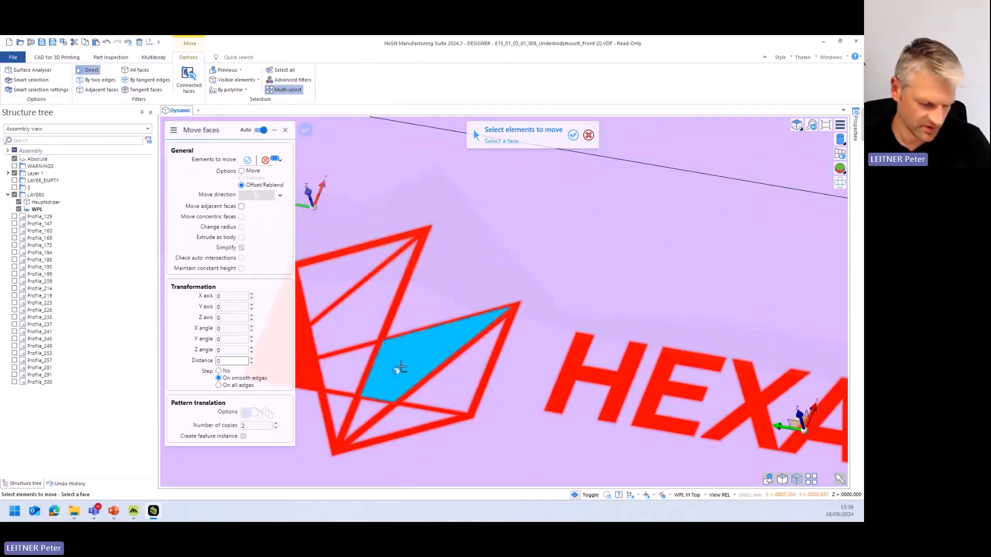
{"action": "middle_click_drag", "start_coordinate": [402, 365], "coordinate": [520, 368]}
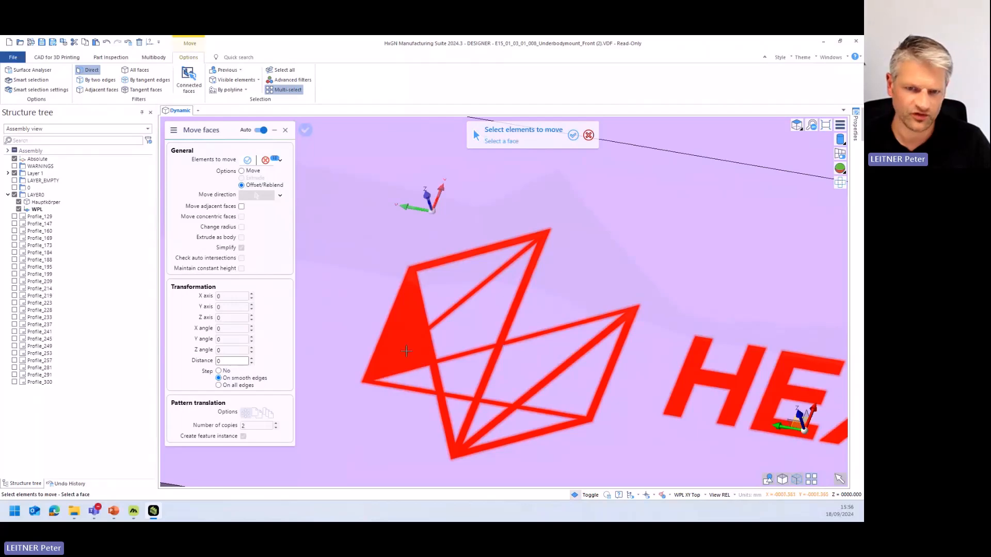
{"action": "scroll", "coordinate": [402, 330], "scroll_direction": "down", "scroll_amount": 5}
{"action": "scroll", "coordinate": [443, 308], "scroll_direction": "up", "scroll_amount": 4}
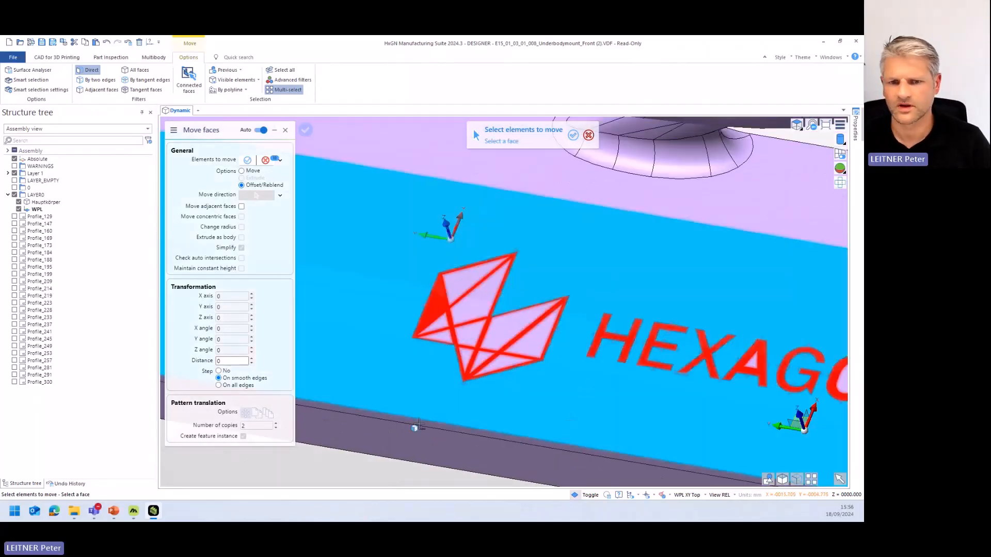
{"action": "right_click", "coordinate": [481, 344]}
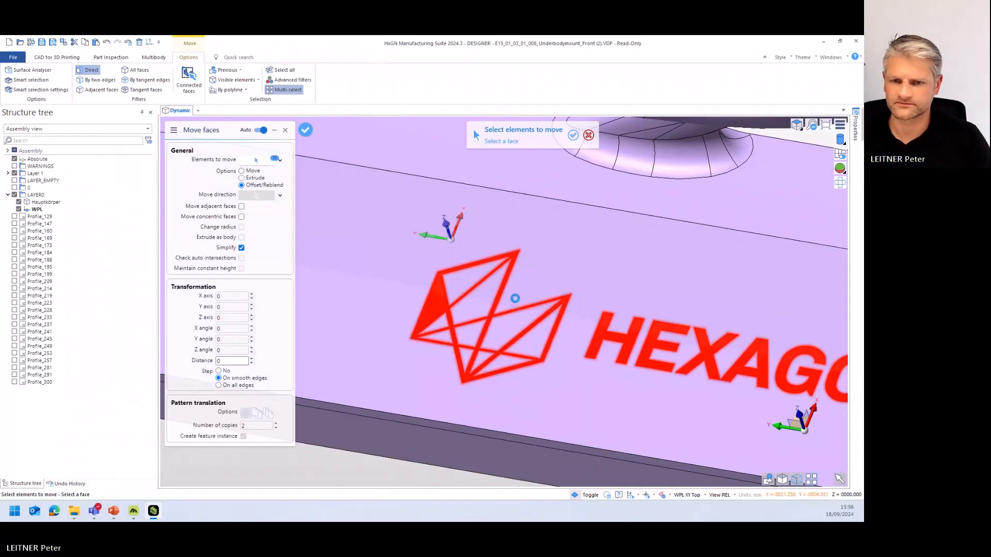
{"action": "scroll", "coordinate": [523, 295], "scroll_direction": "down", "scroll_amount": 2}
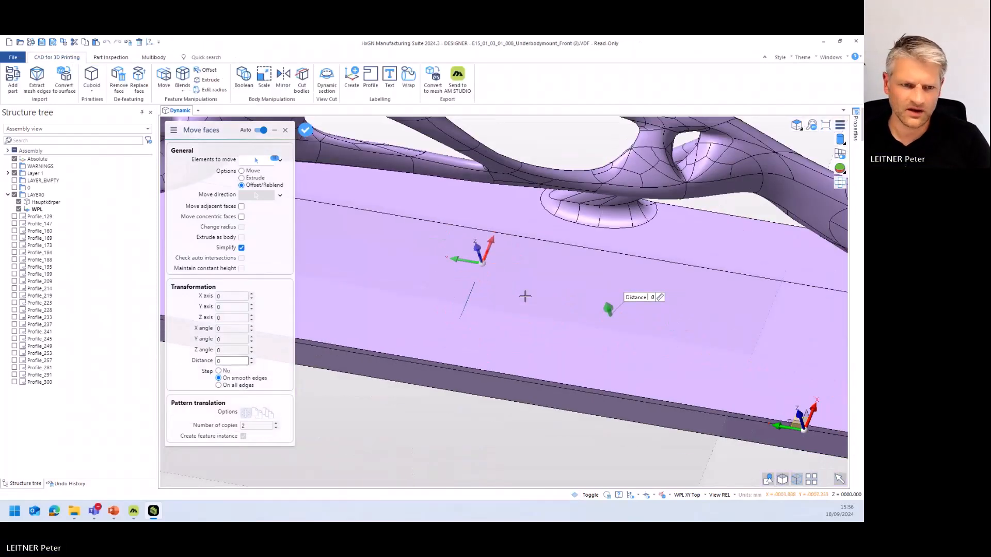
- Try an offset distance of 1 on the selected Hexagon logo faces
{"action": "left_click", "coordinate": [252, 357]}
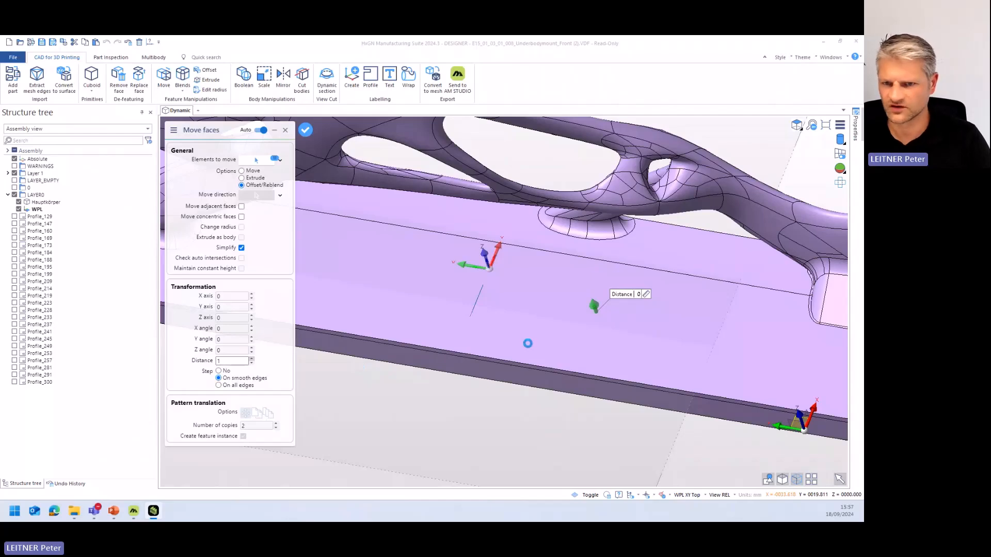
{"action": "middle_click_drag", "start_coordinate": [549, 342], "coordinate": [559, 372]}
{"action": "scroll", "coordinate": [582, 321], "scroll_direction": "down", "scroll_amount": 3}
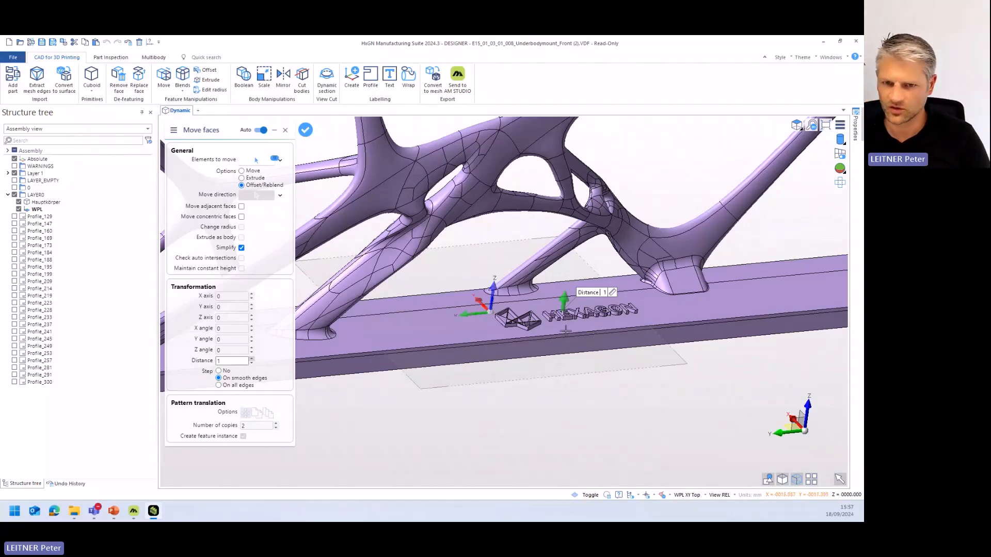
- Offset the selected Hexagon logo faces by a distance of -1 and close Move faces
{"action": "left_click", "coordinate": [251, 363]}
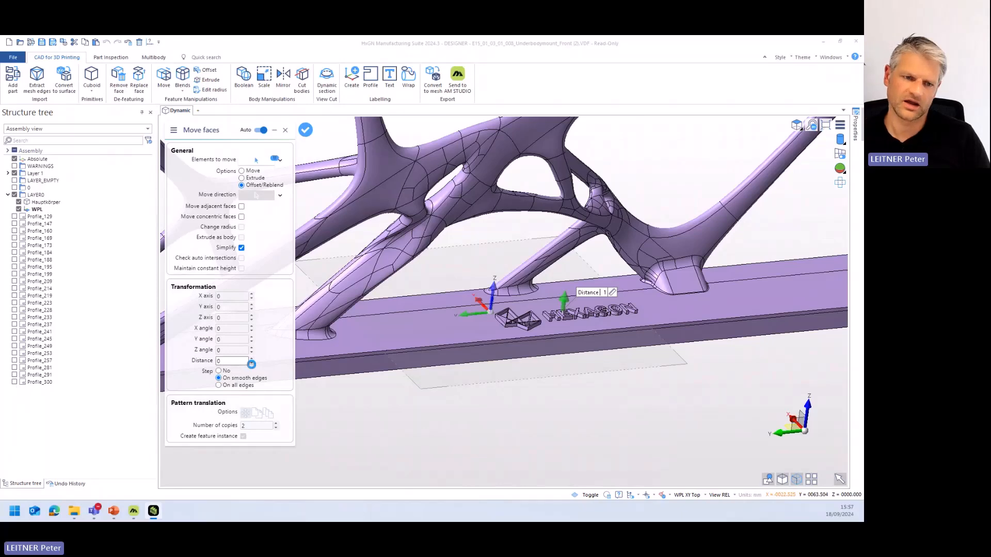
{"action": "left_click", "coordinate": [252, 364]}
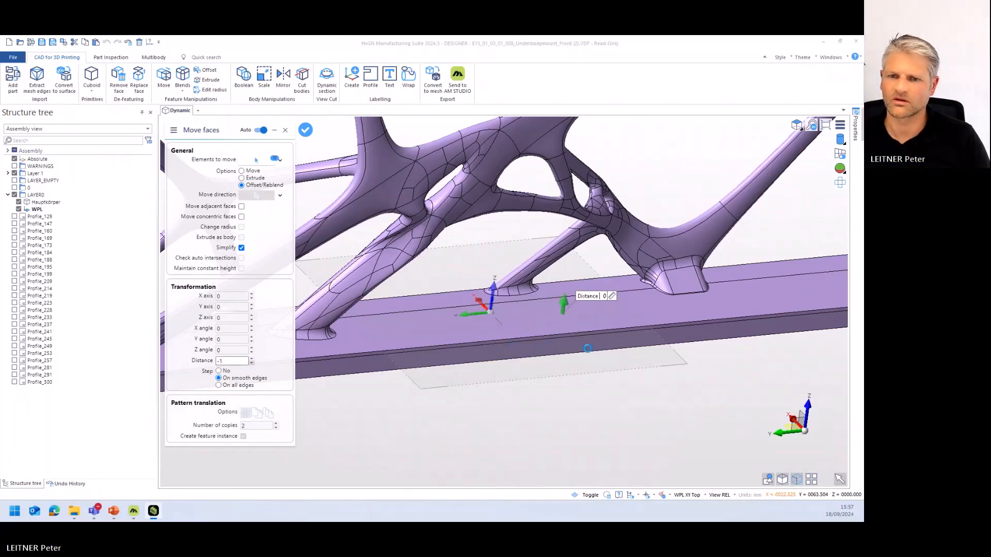
{"action": "scroll", "coordinate": [545, 346], "scroll_direction": "up", "scroll_amount": 5}
{"action": "middle_click_drag", "start_coordinate": [567, 353], "coordinate": [569, 358]}
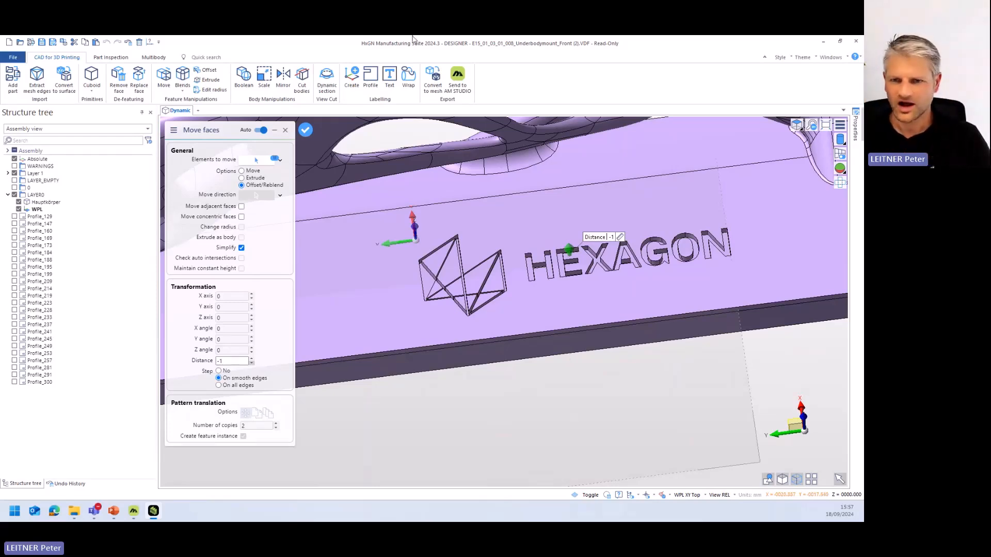
{"action": "scroll", "coordinate": [575, 369], "scroll_direction": "down", "scroll_amount": 4}
{"action": "mouse_move", "coordinate": [575, 369]}
{"action": "middle_mouse_down"}
{"action": "mouse_move", "coordinate": [599, 351]}
{"action": "mouse_move", "coordinate": [572, 355]}
{"action": "mouse_move", "coordinate": [580, 355]}
{"action": "middle_mouse_up"}
{"action": "scroll", "coordinate": [600, 345], "scroll_direction": "down", "scroll_amount": 2}
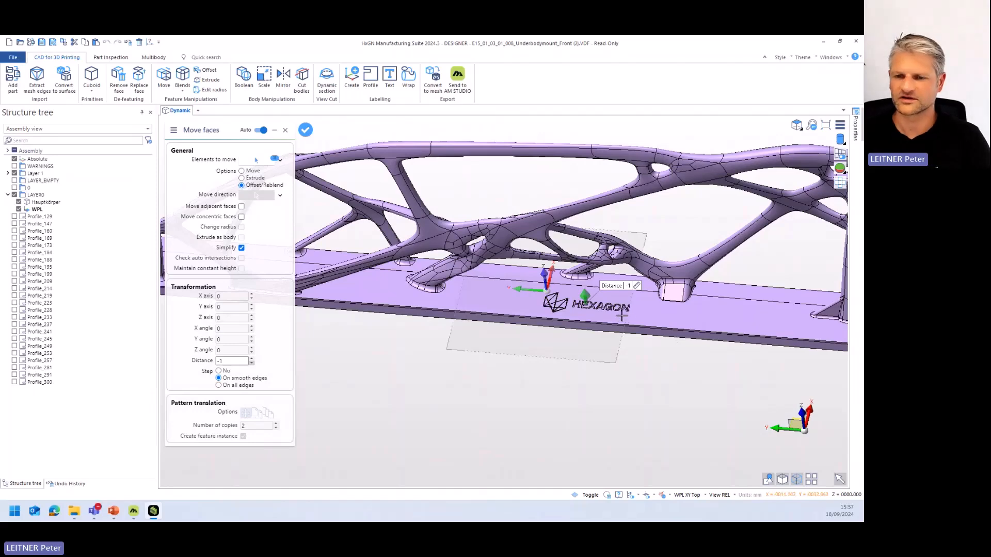
{"action": "middle_click_drag", "start_coordinate": [622, 316], "coordinate": [479, 358]}
{"action": "key", "text": "Escape"}
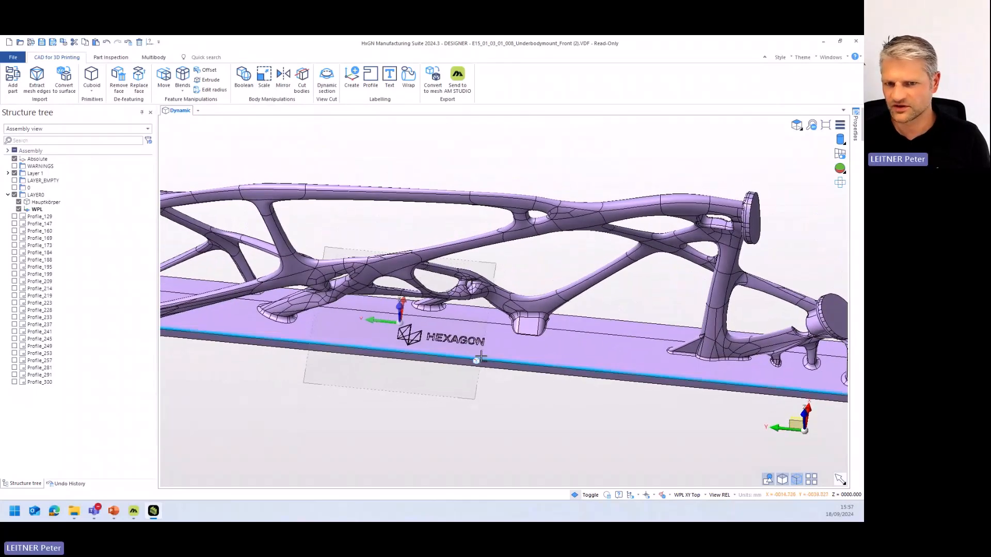
- Start a cylinder at the lower edge of the upper round disc and extend it down to the base plate with height -101
{"action": "scroll", "coordinate": [480, 357], "scroll_direction": "up", "scroll_amount": 2}
{"action": "middle_click_drag", "start_coordinate": [679, 392], "coordinate": [478, 332]}
{"action": "middle_click_drag", "start_coordinate": [582, 308], "coordinate": [527, 338]}
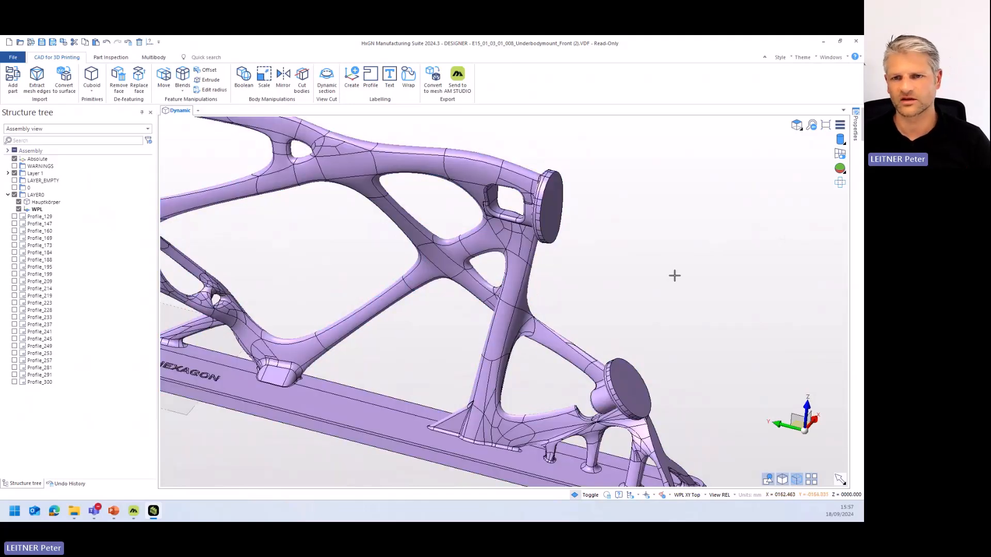
{"action": "left_click", "coordinate": [92, 91]}
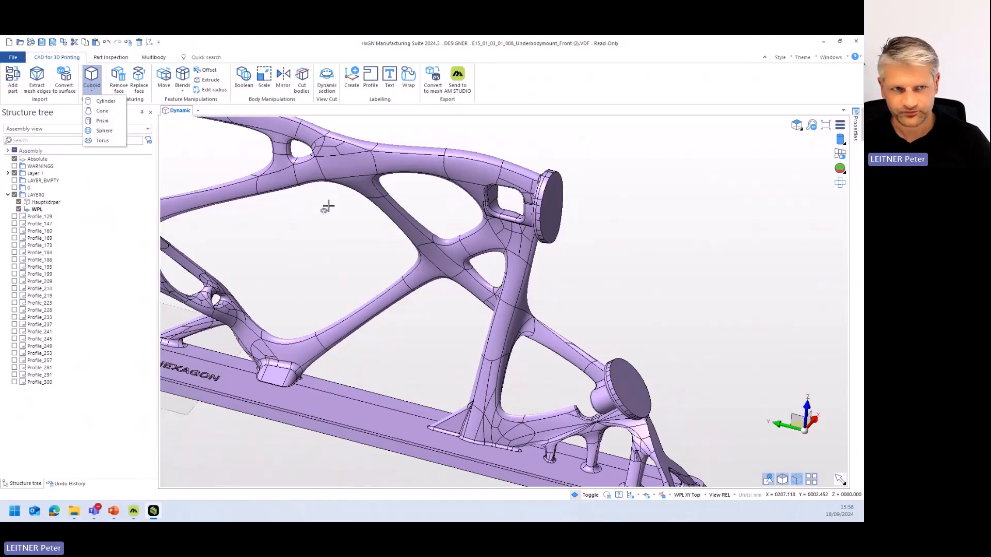
{"action": "left_click", "coordinate": [105, 100]}
{"action": "middle_click_drag", "start_coordinate": [558, 277], "coordinate": [552, 188]}
{"action": "scroll", "coordinate": [553, 188], "scroll_direction": "up", "scroll_amount": 5}
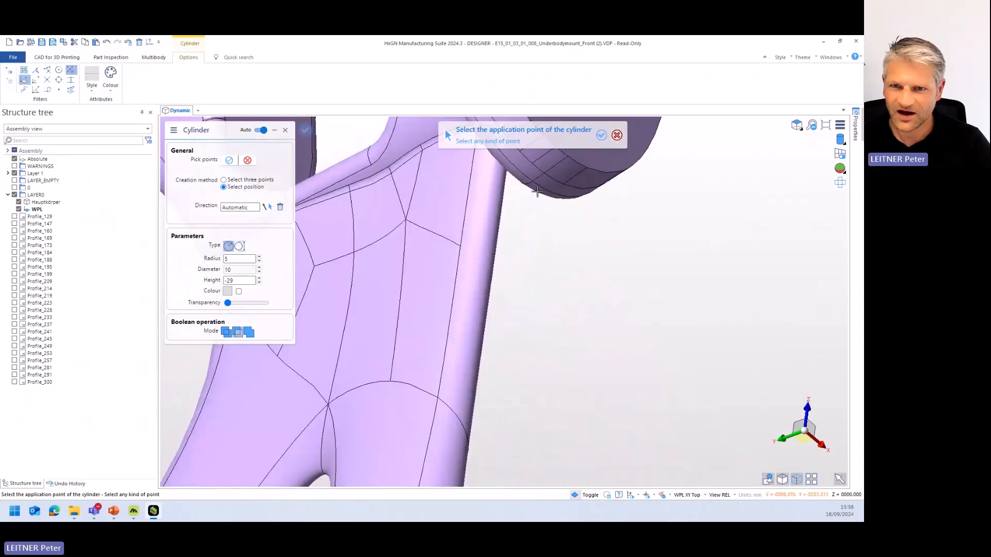
{"action": "left_click", "coordinate": [559, 180]}
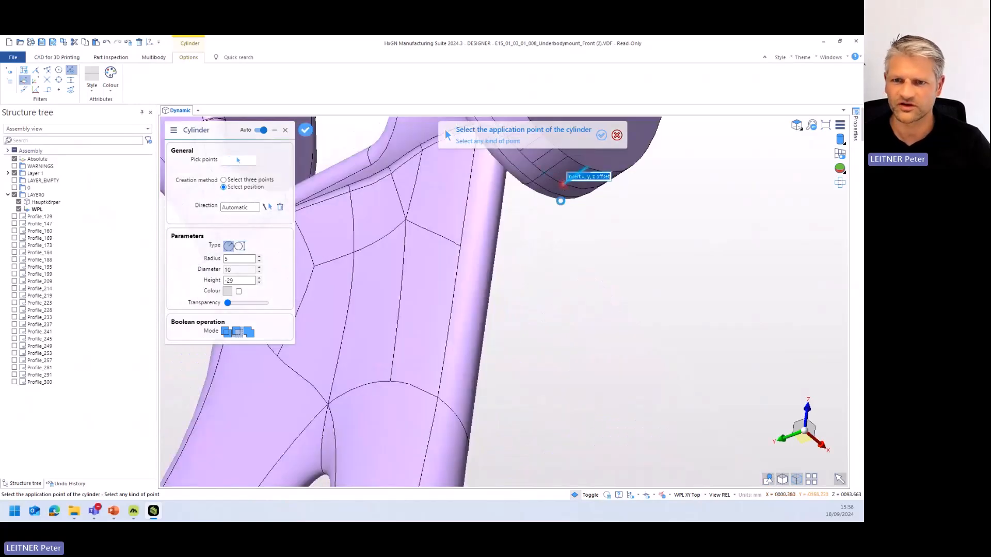
{"action": "scroll", "coordinate": [561, 202], "scroll_direction": "down", "scroll_amount": 5}
{"action": "middle_click_drag", "start_coordinate": [561, 202], "coordinate": [589, 305]}
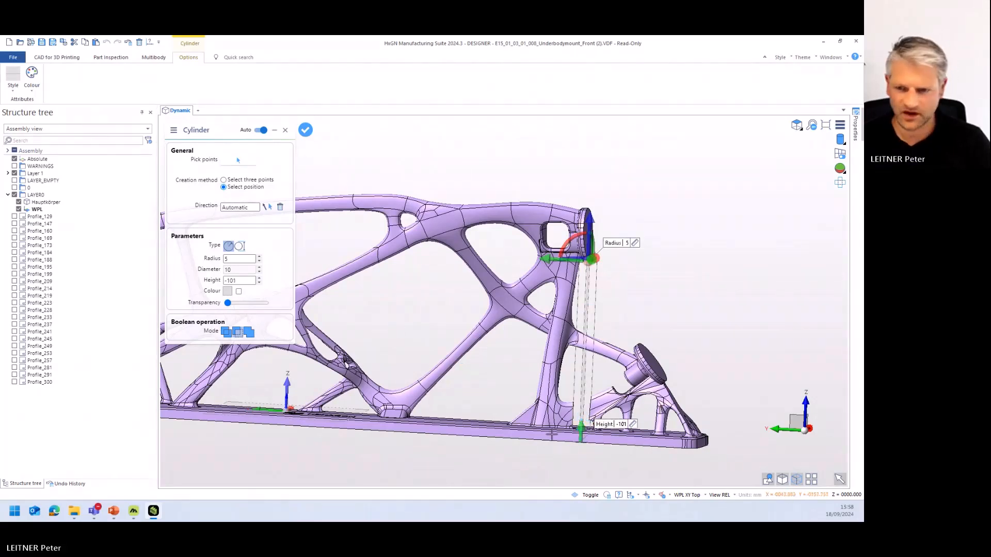
{"action": "middle_click_drag", "start_coordinate": [620, 410], "coordinate": [593, 418]}
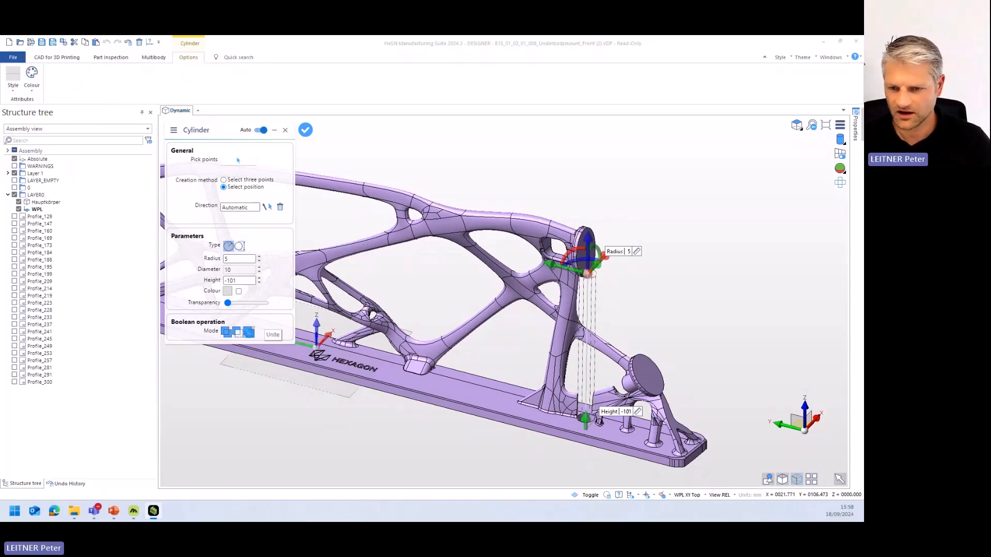
- Unite the cylinder with the mount, set its radius to 1, and finish the Cylinder command
{"action": "left_click", "coordinate": [249, 333]}
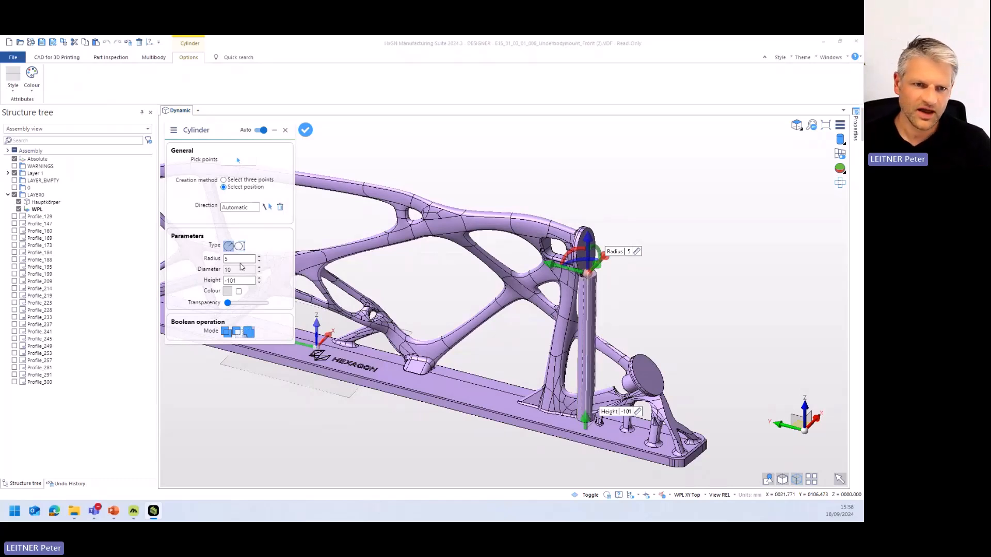
{"action": "left_click", "coordinate": [255, 259]}
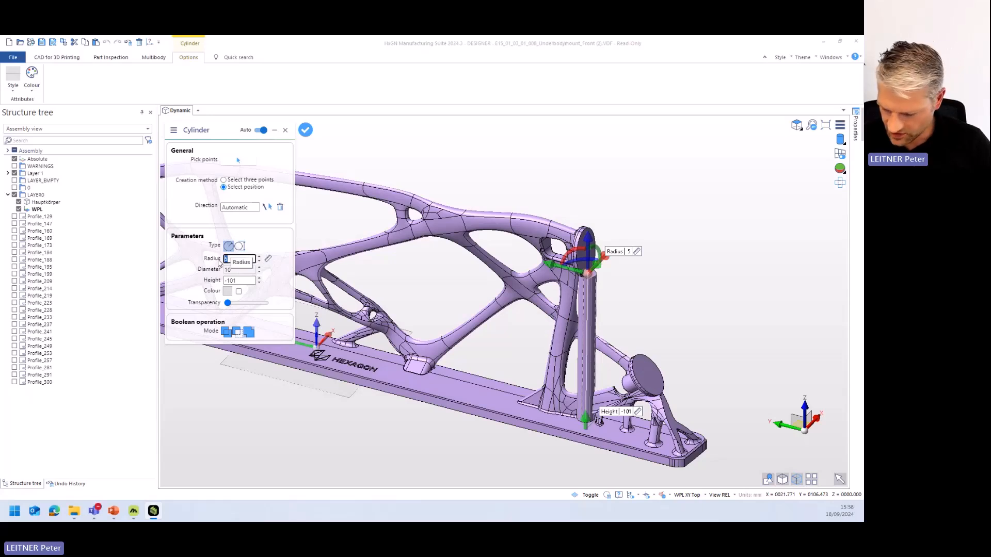
{"action": "type", "text": "1"}
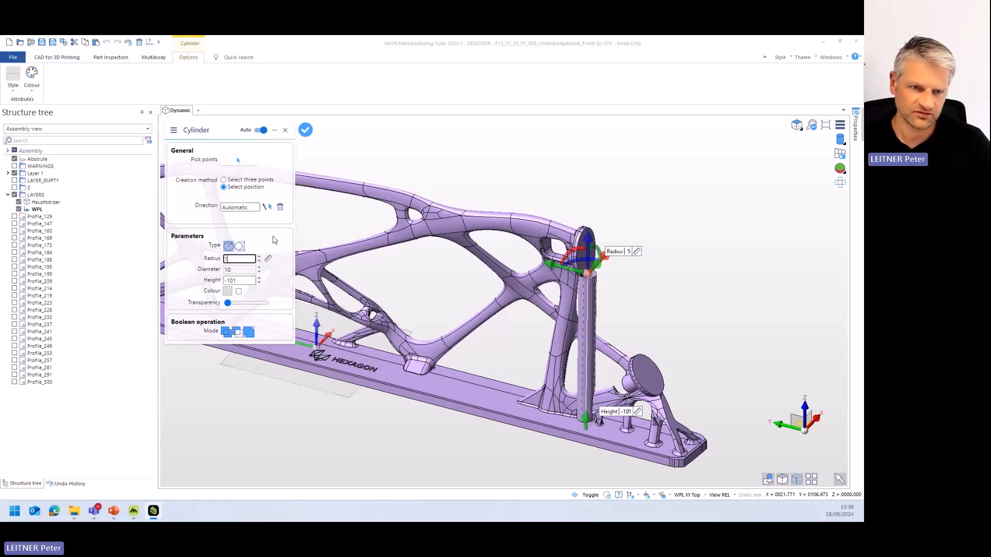
{"action": "key", "text": "Return"}
{"action": "scroll", "coordinate": [614, 340], "scroll_direction": "up", "scroll_amount": 1}
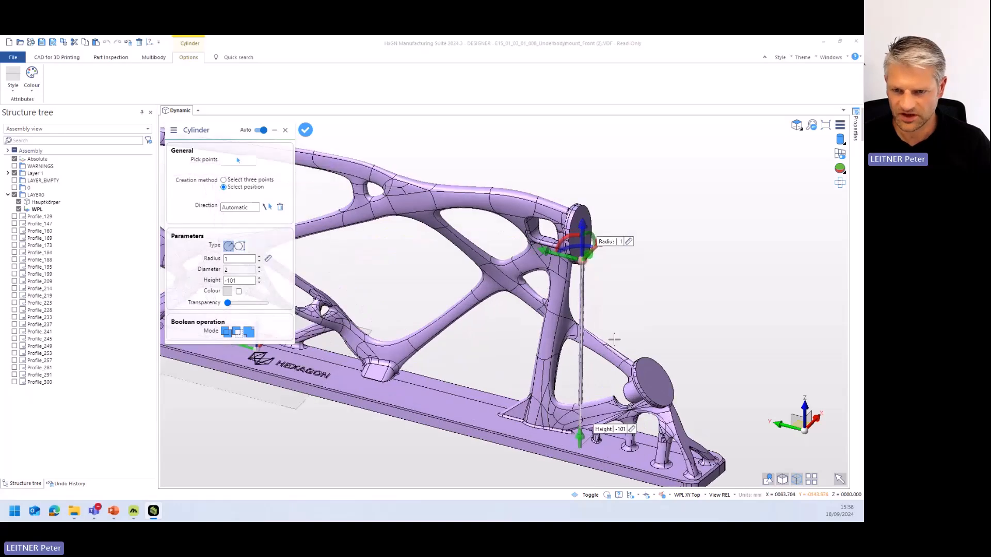
{"action": "scroll", "coordinate": [614, 339], "scroll_direction": "up", "scroll_amount": 2}
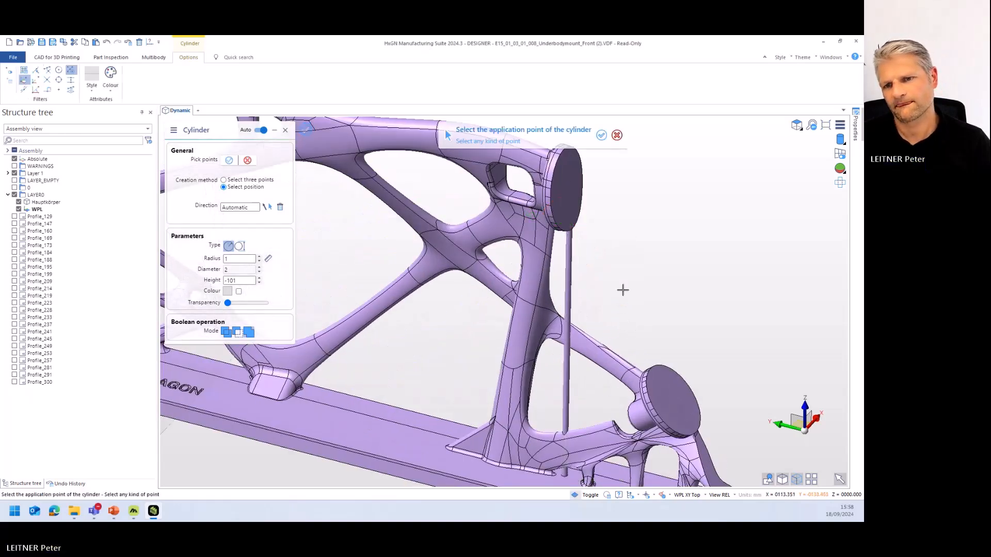
{"action": "middle_click_drag", "start_coordinate": [617, 294], "coordinate": [652, 306]}
{"action": "scroll", "coordinate": [603, 280], "scroll_direction": "down", "scroll_amount": 8}
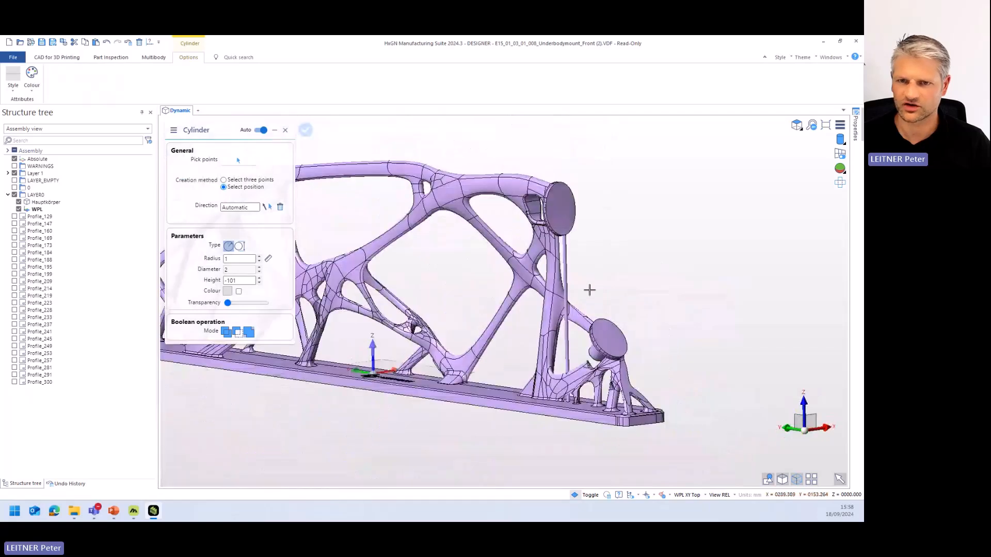
{"action": "key", "text": "Escape"}
- Start Convert to mesh and select the underbody mount as the solid to convert
{"action": "middle_click_drag", "start_coordinate": [407, 252], "coordinate": [327, 299]}
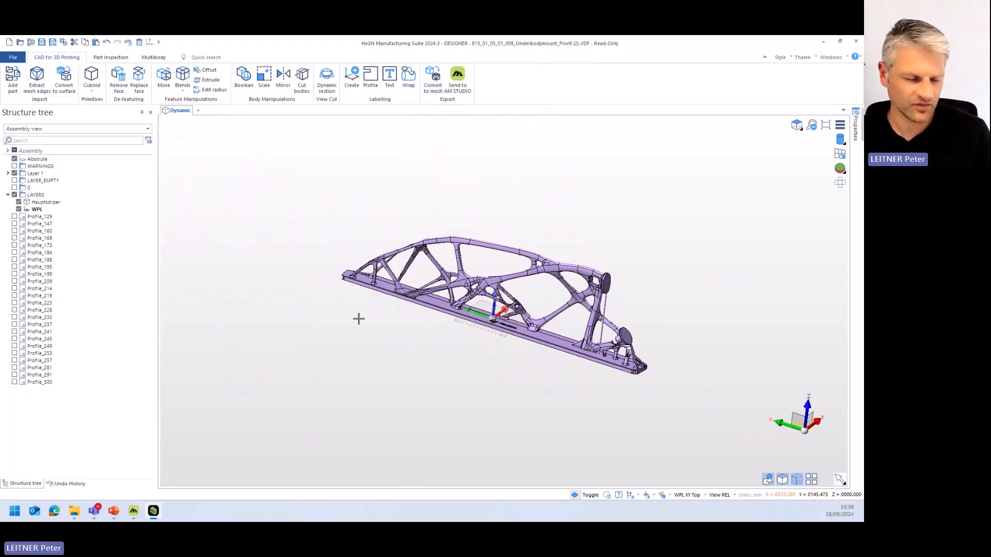
{"action": "middle_click_drag", "start_coordinate": [428, 272], "coordinate": [417, 276]}
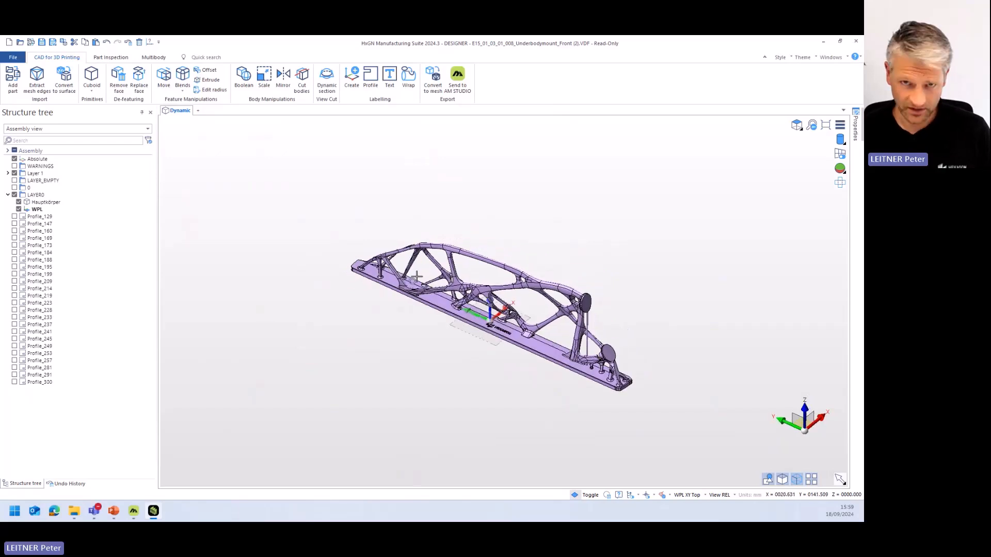
{"action": "left_click", "coordinate": [435, 77]}
{"action": "left_click", "coordinate": [430, 290]}
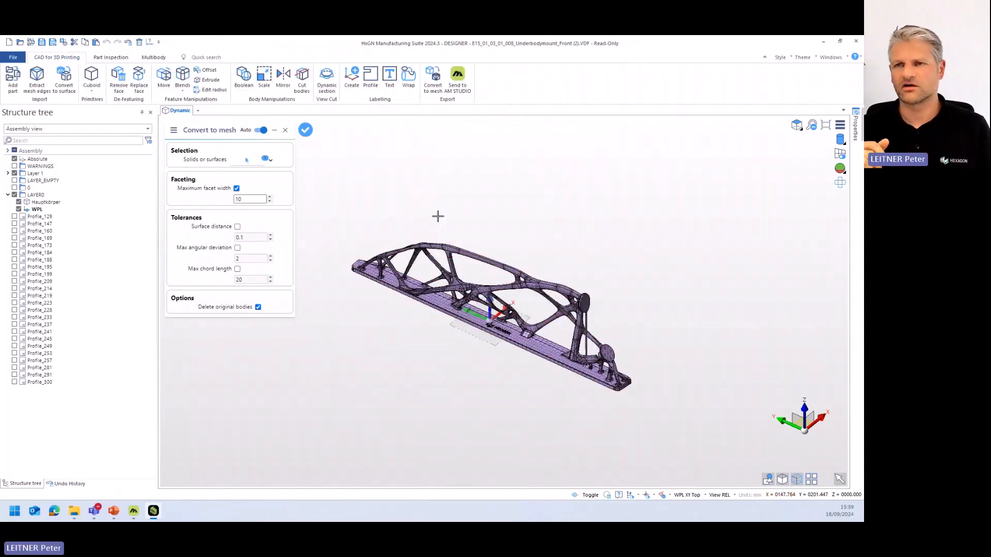
{"action": "scroll", "coordinate": [491, 267], "scroll_direction": "up", "scroll_amount": 3}
{"action": "middle_click_drag", "start_coordinate": [568, 341], "coordinate": [573, 330]}
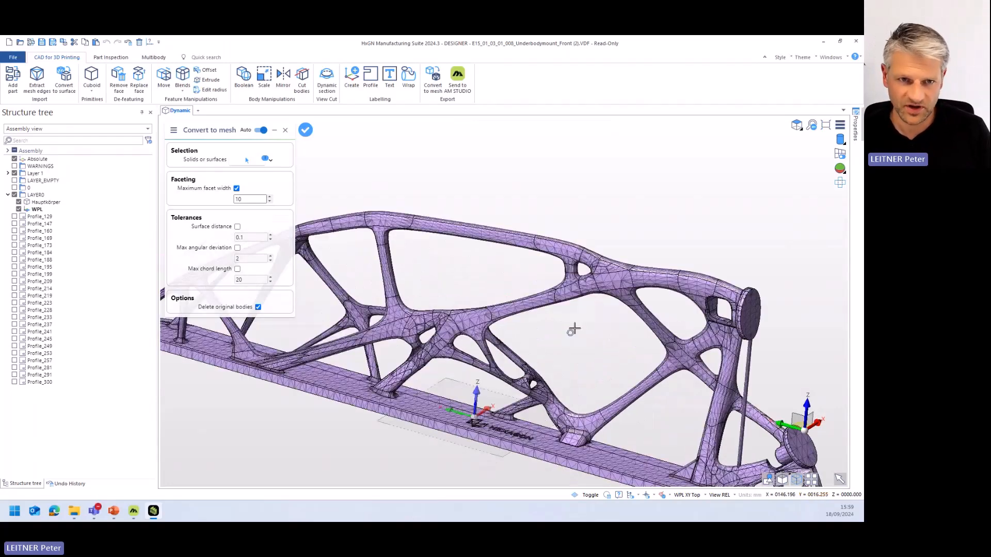
- Set the maximum facet width to 15, convert the mount to a mesh with the original body deleted, and close the command
{"action": "double_click", "coordinate": [237, 201]}
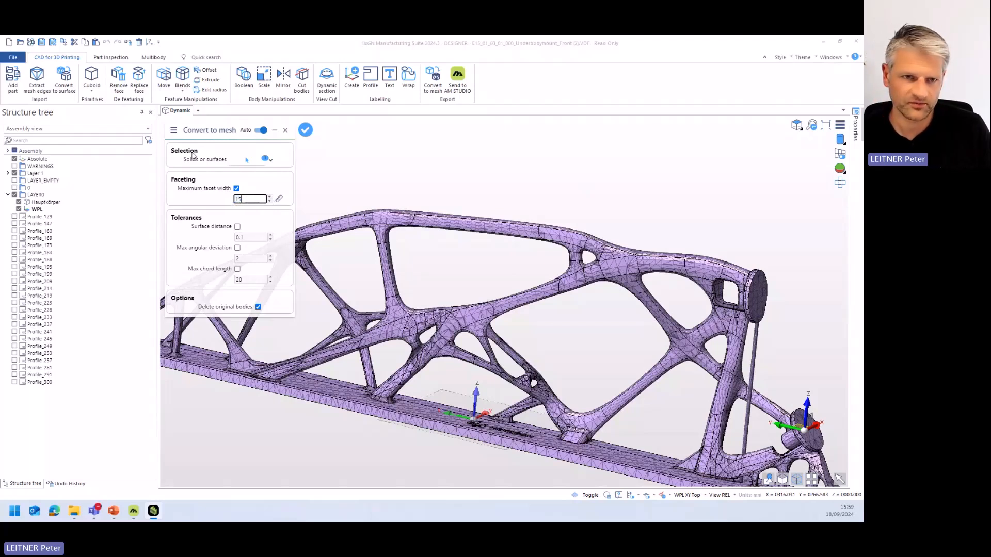
{"action": "key", "text": "Return"}
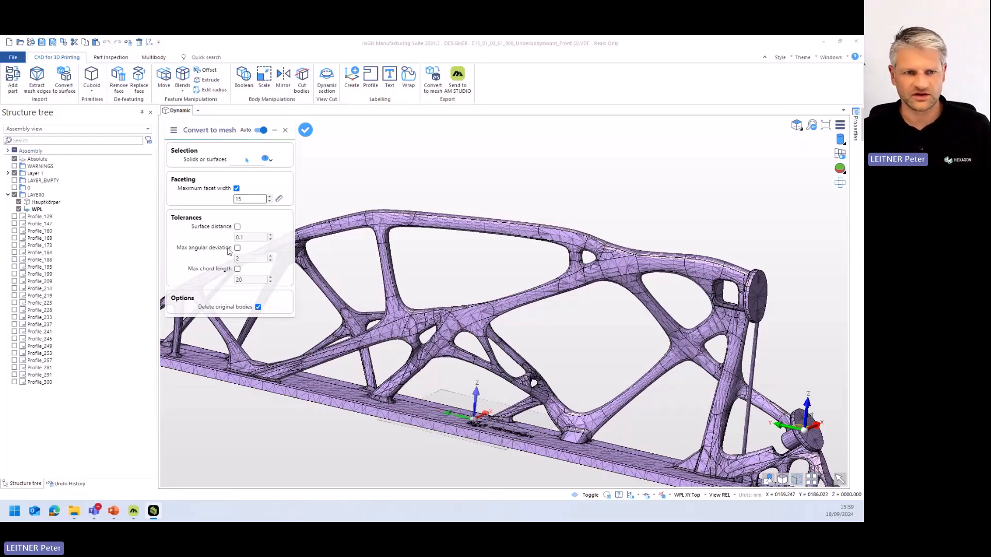
{"action": "scroll", "coordinate": [535, 205], "scroll_direction": "down", "scroll_amount": 3}
{"action": "scroll", "coordinate": [535, 216], "scroll_direction": "up", "scroll_amount": 2}
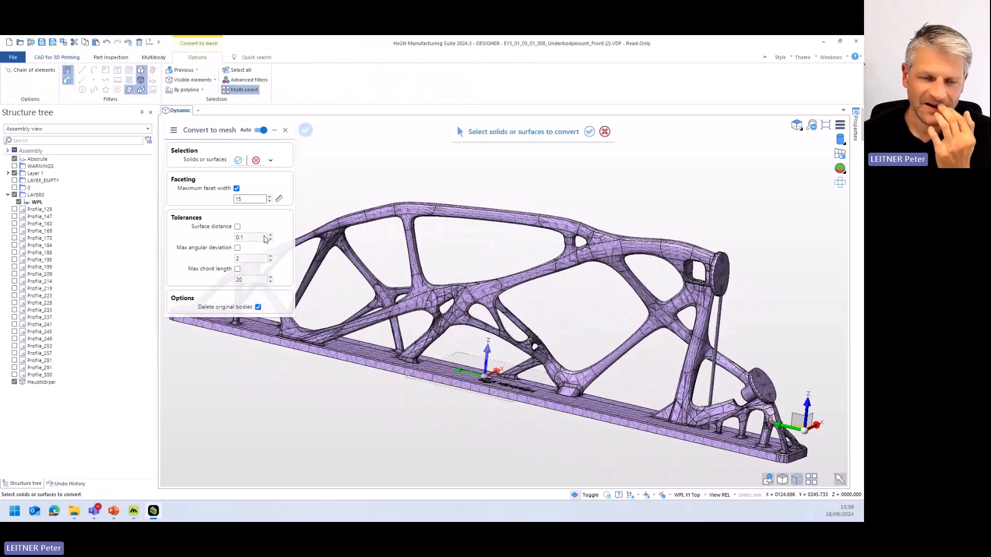
{"action": "key", "text": "Escape"}
- Send the meshed mount to AM Studio, saved as E15_01_03_01_008_Underbodymount_Front (2).stl in STL Binary format with millimetre units
{"action": "mouse_move", "coordinate": [446, 248]}
{"action": "middle_mouse_down"}
{"action": "mouse_move", "coordinate": [431, 259]}
{"action": "mouse_move", "coordinate": [431, 250]}
{"action": "mouse_move", "coordinate": [440, 260]}
{"action": "middle_mouse_up"}
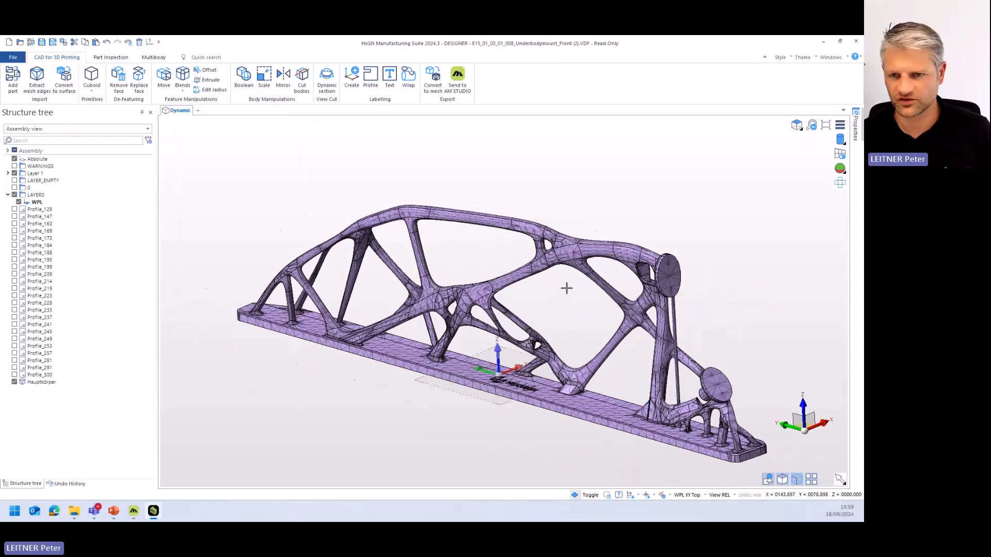
{"action": "scroll", "coordinate": [567, 287], "scroll_direction": "up", "scroll_amount": 2}
{"action": "scroll", "coordinate": [568, 286], "scroll_direction": "down", "scroll_amount": 1}
{"action": "middle_click_drag", "start_coordinate": [568, 285], "coordinate": [544, 339]}
{"action": "scroll", "coordinate": [544, 339], "scroll_direction": "down", "scroll_amount": 2}
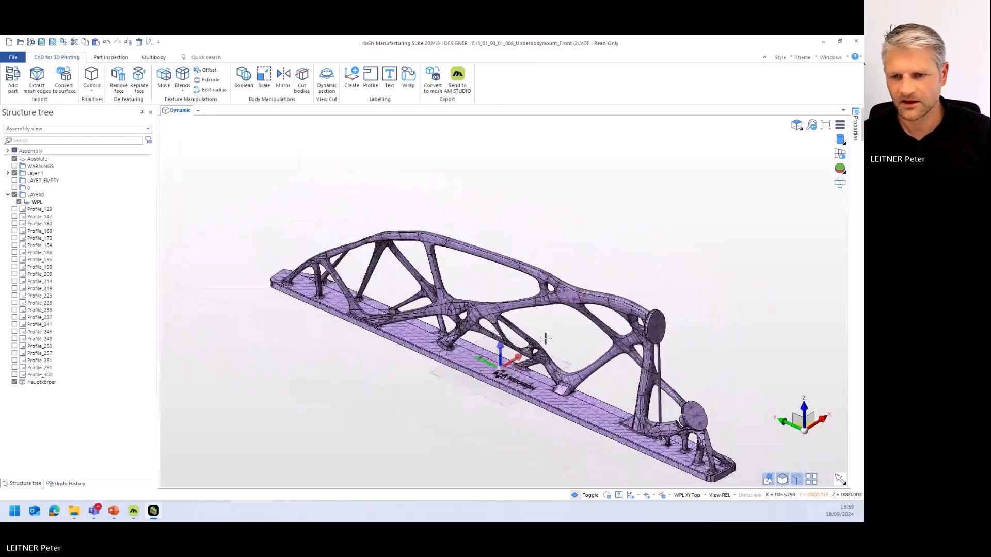
{"action": "middle_click_drag", "start_coordinate": [615, 400], "coordinate": [621, 385]}
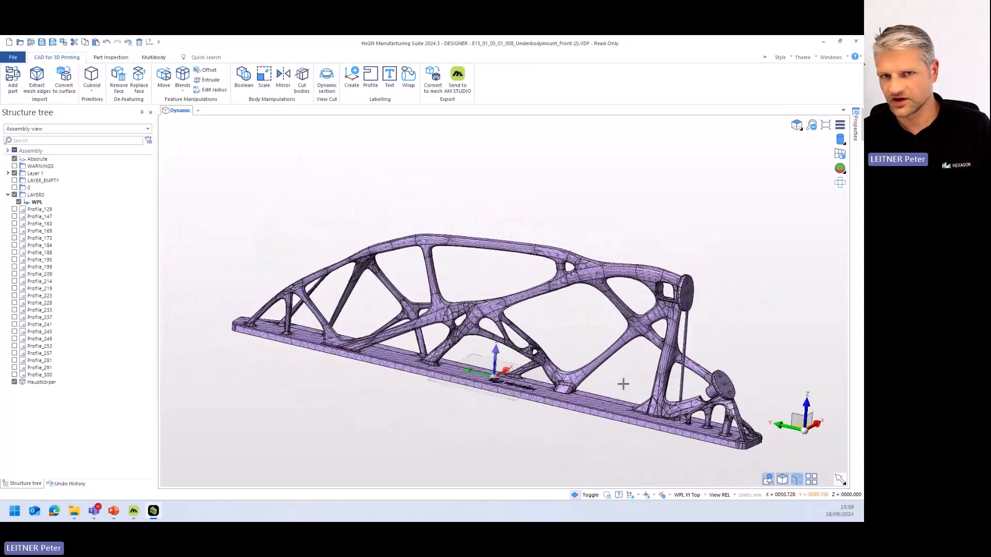
{"action": "left_click", "coordinate": [457, 77]}
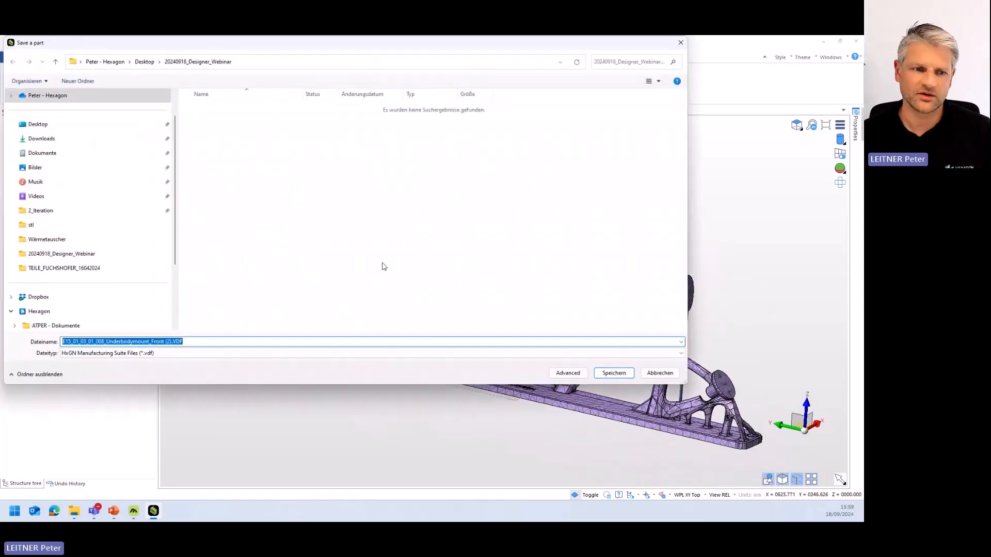
{"action": "left_click", "coordinate": [195, 353]}
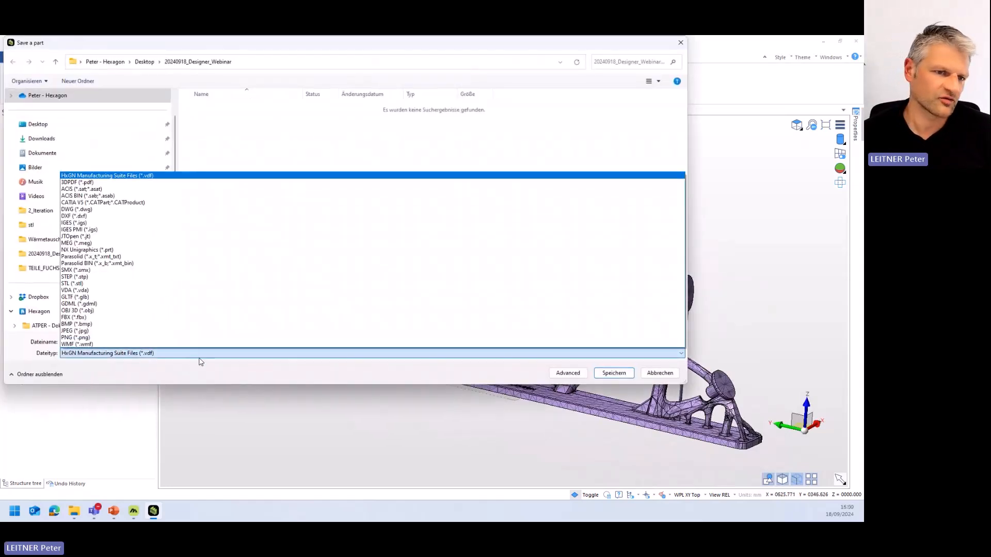
{"action": "left_click", "coordinate": [104, 284]}
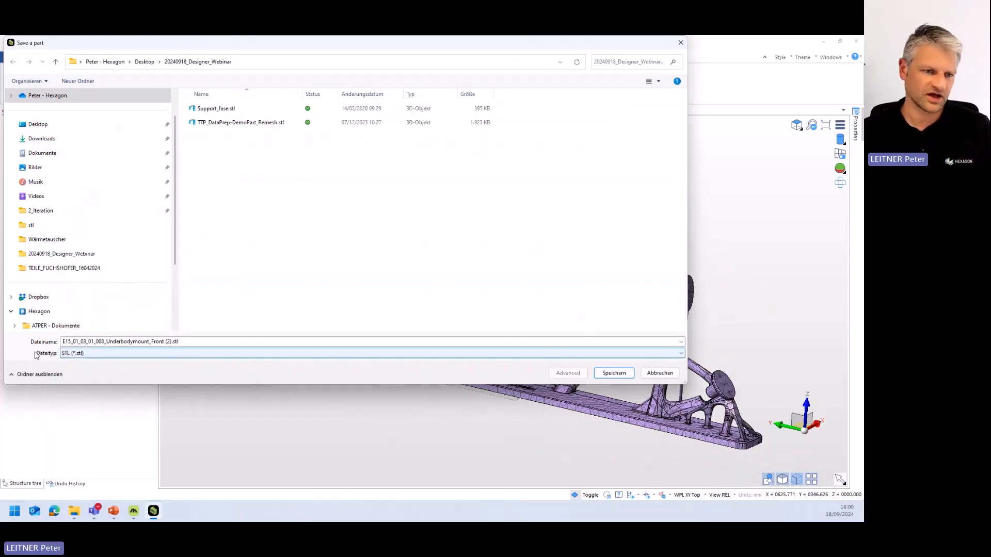
{"action": "left_click", "coordinate": [614, 373]}
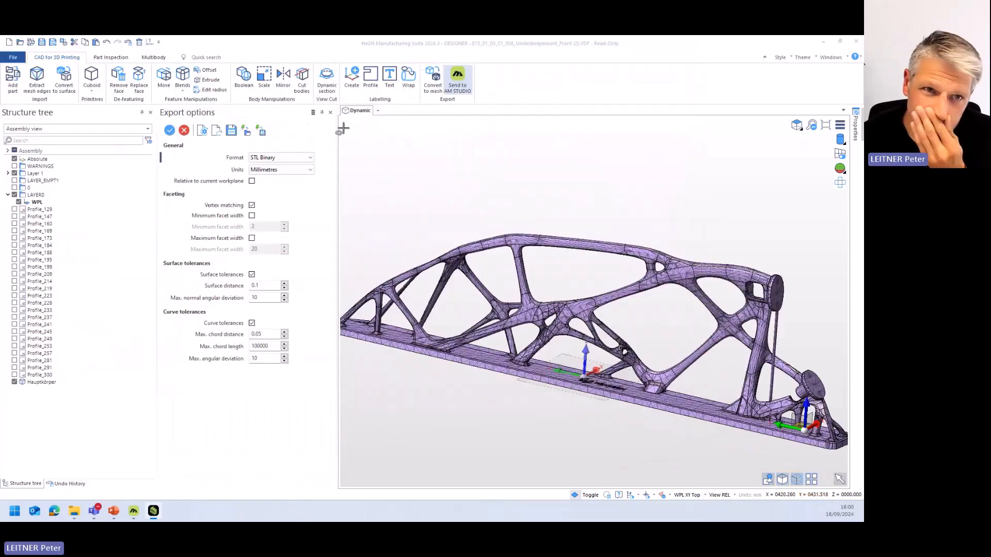
{"action": "left_click", "coordinate": [170, 130]}
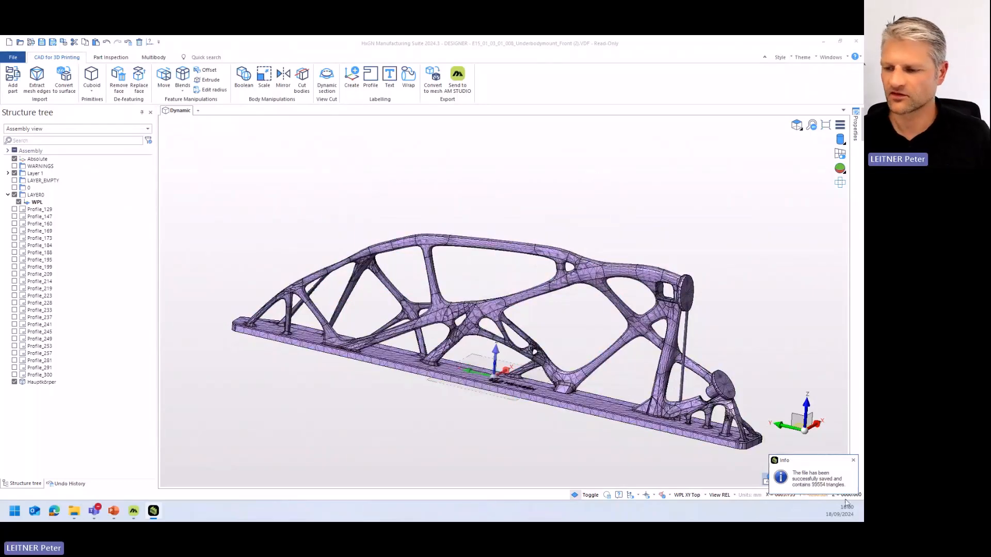
{"action": "left_click_drag", "start_coordinate": [728, 45], "coordinate": [727, 48]}
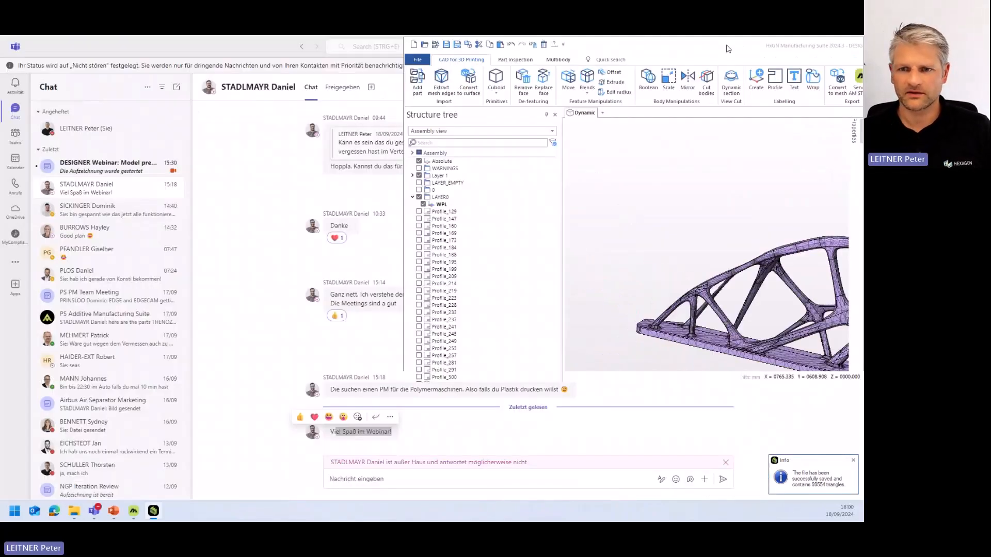
{"action": "double_click", "coordinate": [728, 49]}
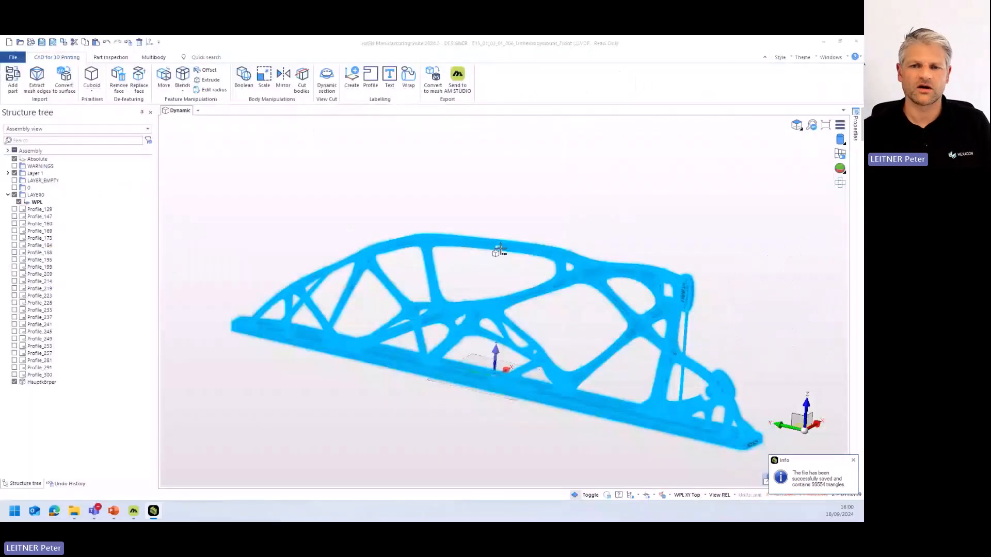
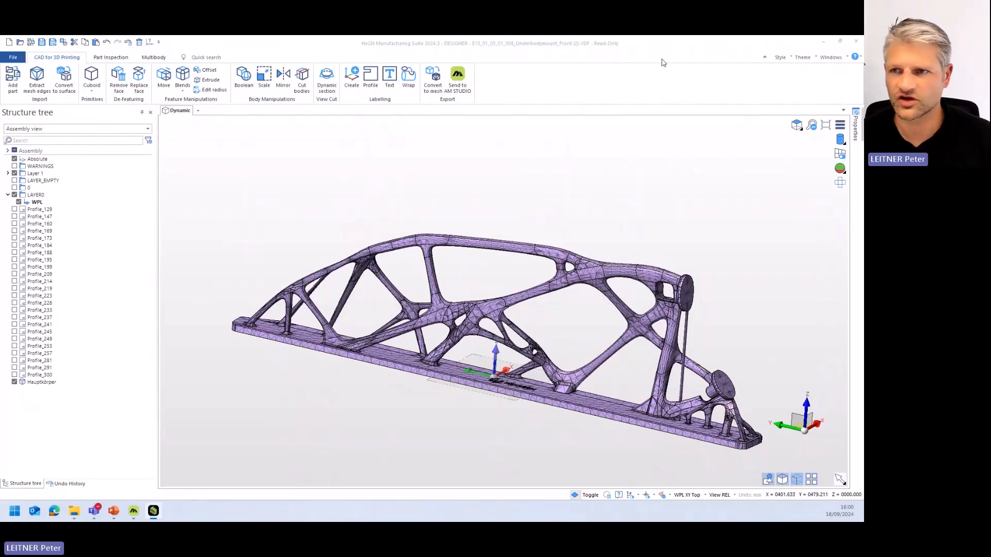
- Open the mesh file Support_fase.stl from the 20240918_Designer_Webinar folder
{"action": "left_click", "coordinate": [20, 43]}
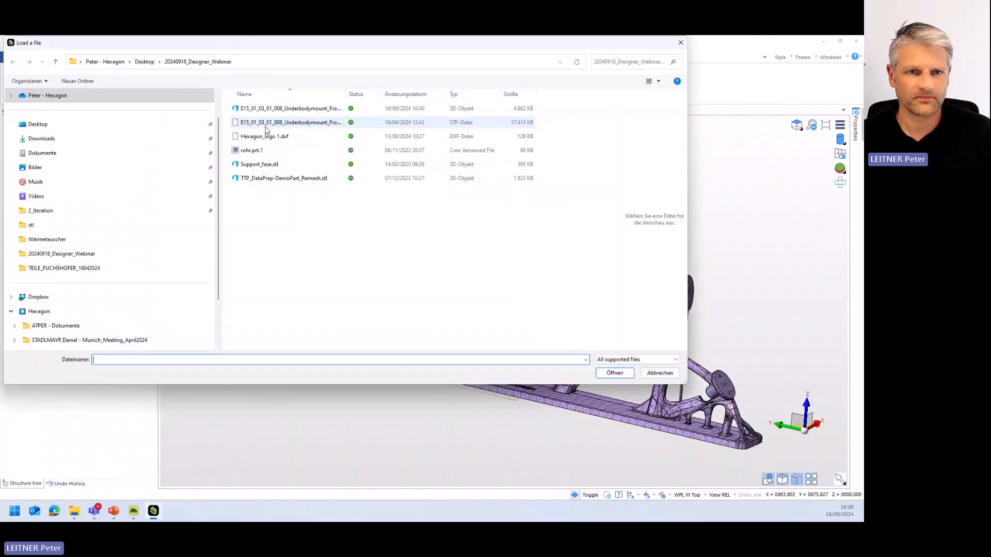
{"action": "double_click", "coordinate": [264, 164]}
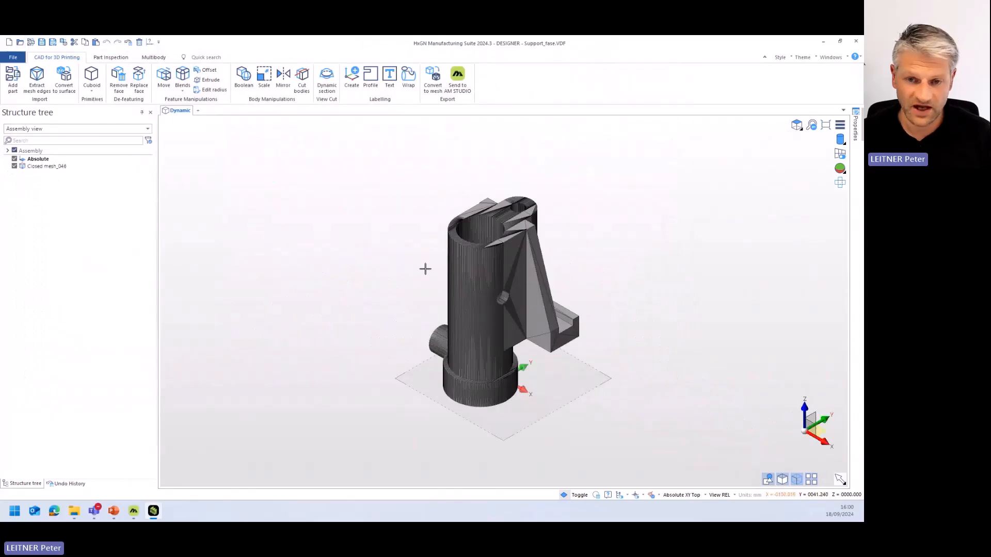
{"action": "middle_click_drag", "start_coordinate": [424, 268], "coordinate": [389, 292]}
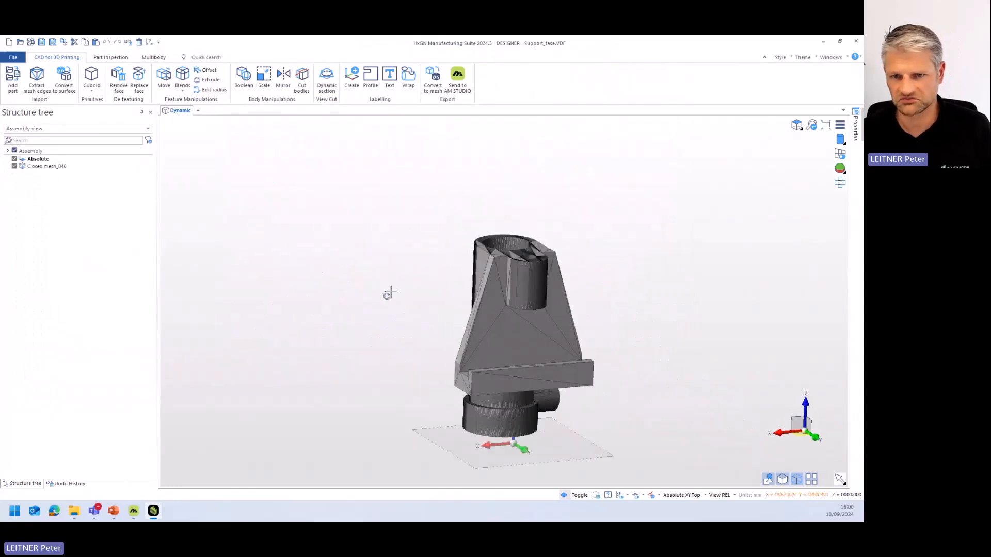
{"action": "scroll", "coordinate": [500, 307], "scroll_direction": "up", "scroll_amount": 3}
{"action": "middle_click_drag", "start_coordinate": [498, 317], "coordinate": [537, 323]}
{"action": "scroll", "coordinate": [520, 312], "scroll_direction": "down", "scroll_amount": 3}
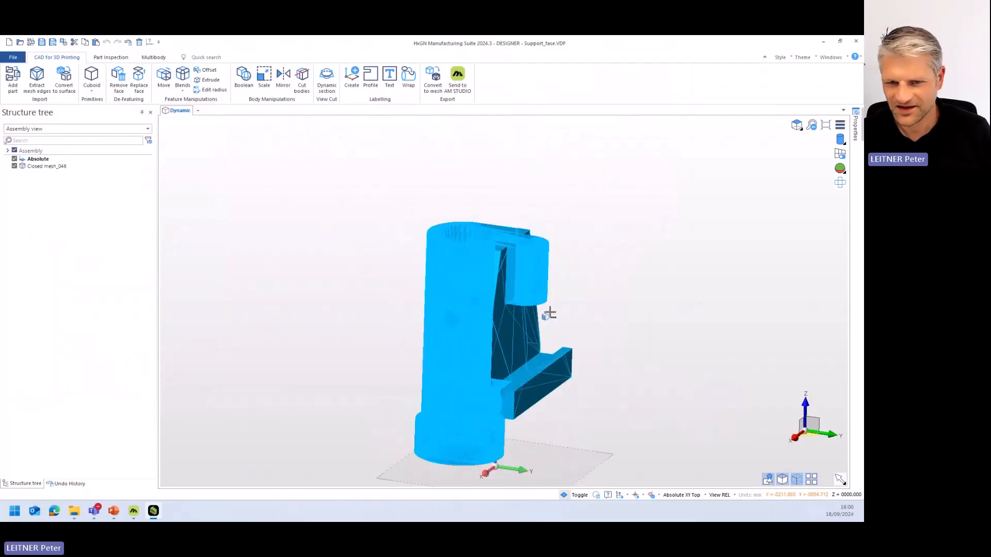
{"action": "scroll", "coordinate": [619, 300], "scroll_direction": "up", "scroll_amount": 2}
{"action": "scroll", "coordinate": [663, 289], "scroll_direction": "up", "scroll_amount": 1}
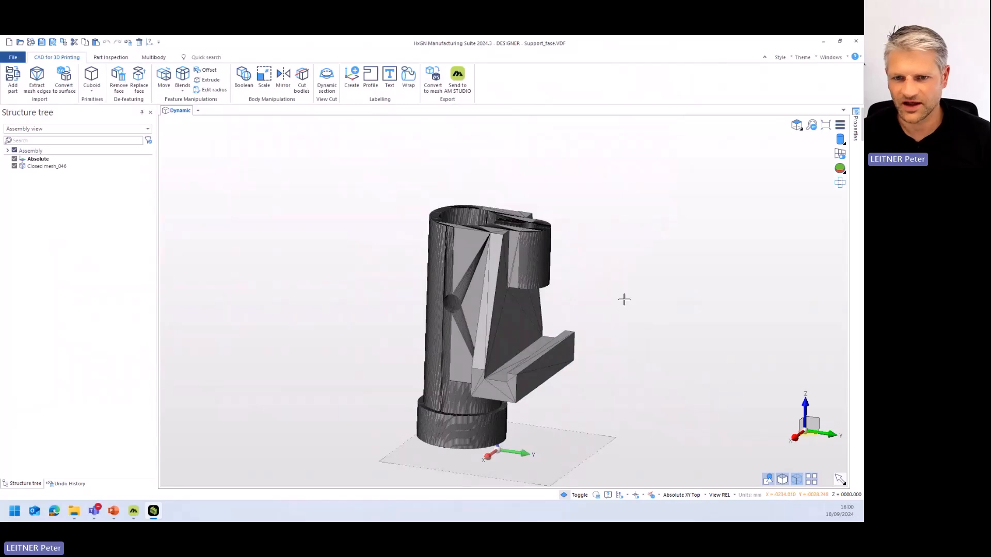
{"action": "middle_click_drag", "start_coordinate": [624, 299], "coordinate": [612, 313]}
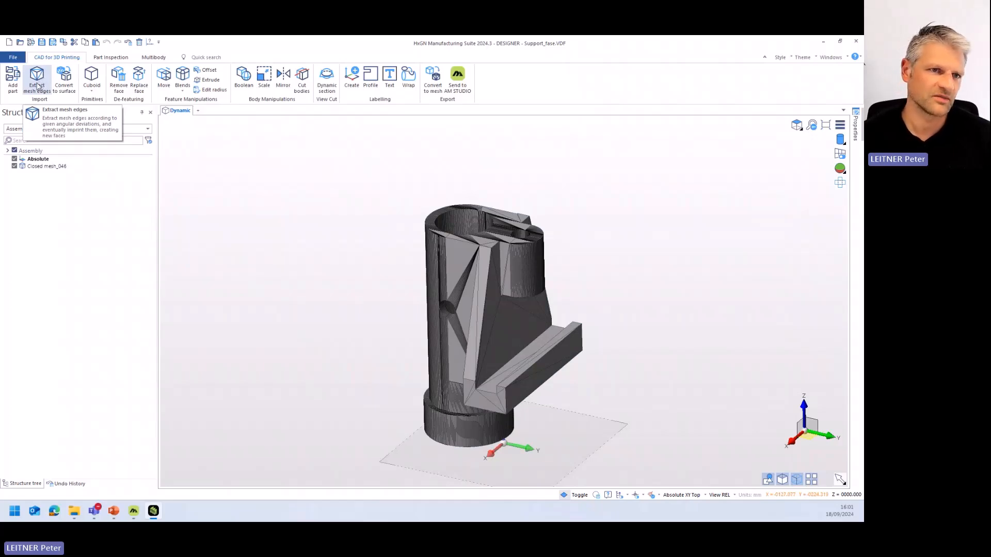
- Start Extract mesh edges with Imprint enabled and select the support mesh as the body to imprint
{"action": "left_click", "coordinate": [37, 83]}
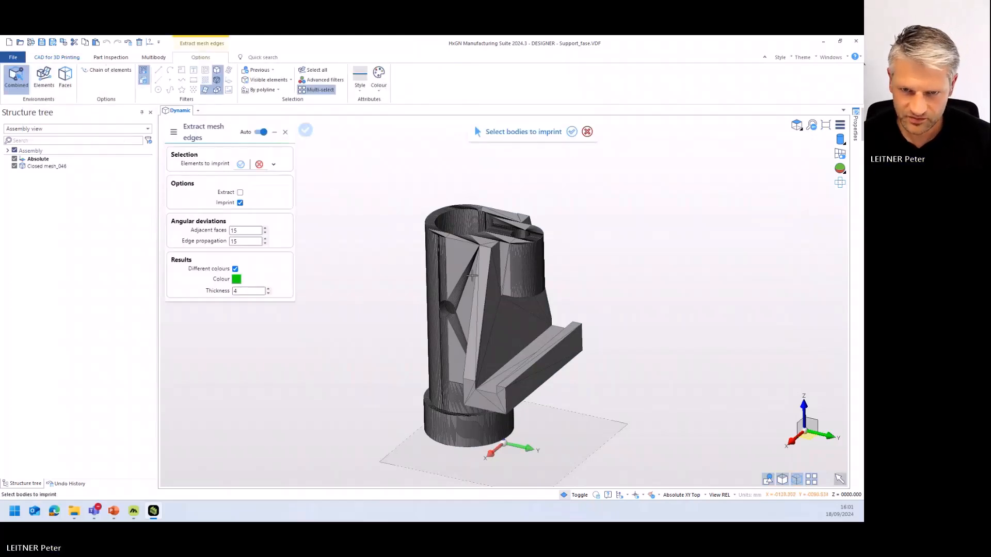
{"action": "left_click", "coordinate": [474, 285]}
{"action": "right_click", "coordinate": [381, 263]}
{"action": "scroll", "coordinate": [431, 292], "scroll_direction": "up", "scroll_amount": 4}
{"action": "middle_click_drag", "start_coordinate": [482, 368], "coordinate": [489, 341]}
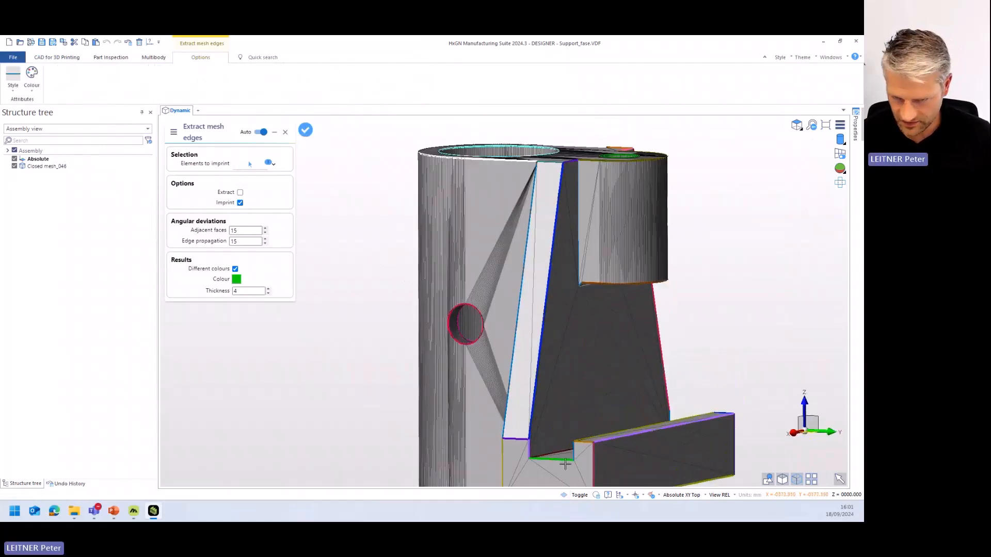
{"action": "middle_click_drag", "start_coordinate": [559, 233], "coordinate": [554, 263]}
{"action": "scroll", "coordinate": [554, 263], "scroll_direction": "down", "scroll_amount": 1}
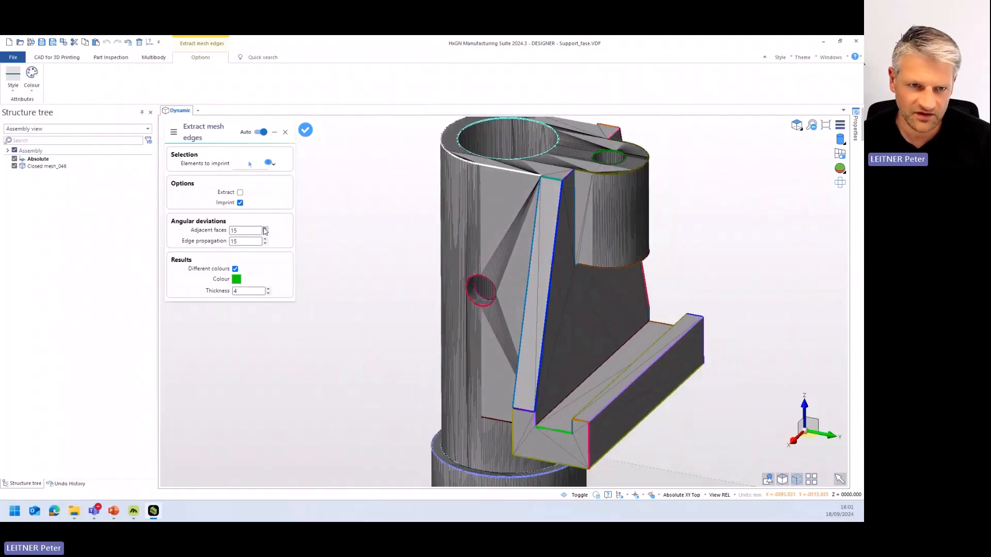
- Try an adjacent-faces angular deviation of 20, reset it to 15, imprint the edges on the mesh and finish the command
{"action": "double_click", "coordinate": [249, 231]}
{"action": "type", "text": "20"}
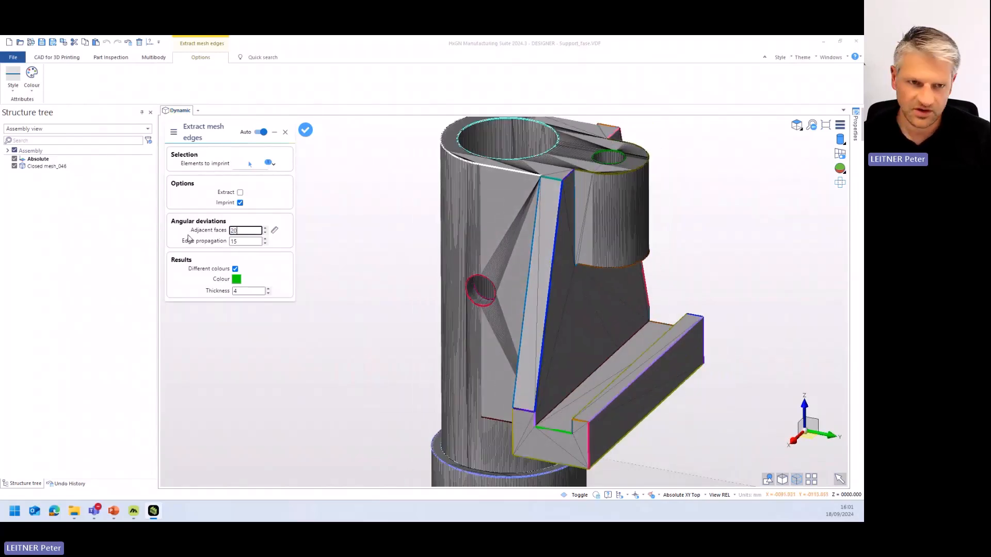
{"action": "key", "text": "Return"}
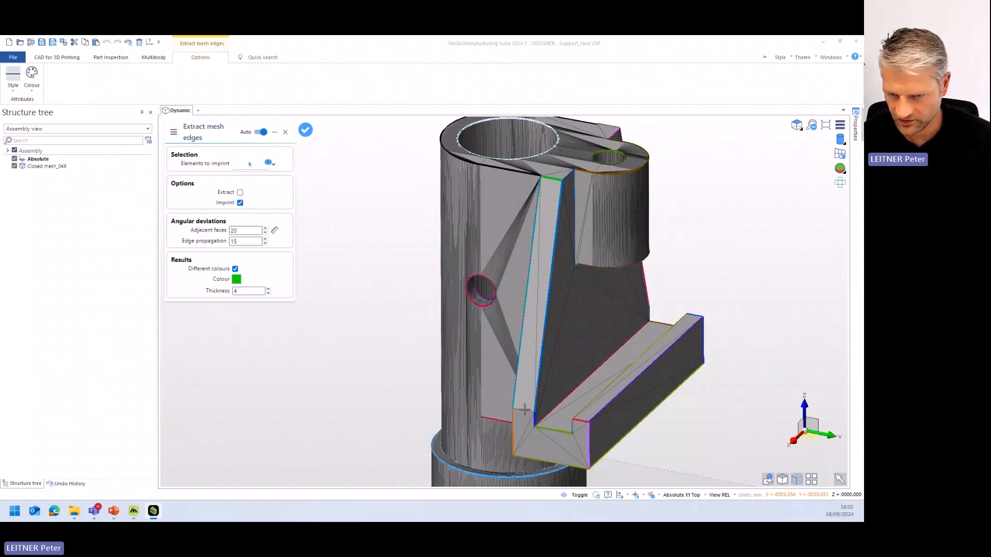
{"action": "double_click", "coordinate": [242, 231]}
{"action": "type", "text": "15"}
{"action": "key", "text": "Return"}
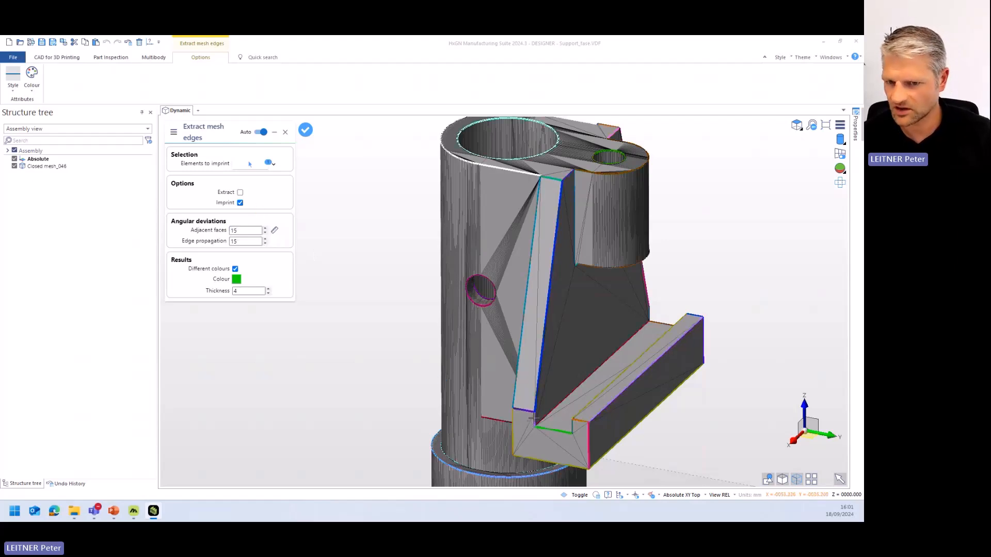
{"action": "right_click", "coordinate": [395, 362]}
{"action": "right_click", "coordinate": [396, 363]}
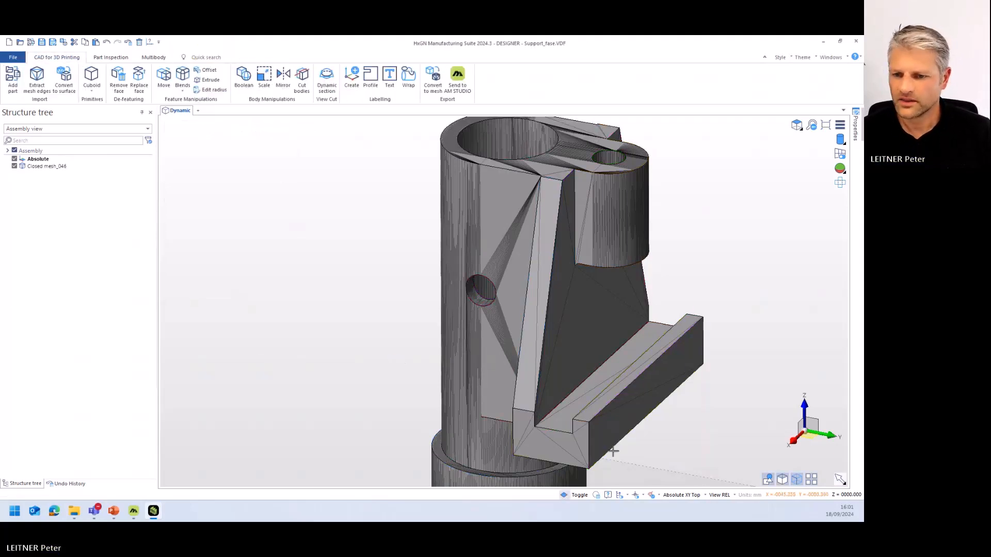
- Select the ledge's upper rim face and its end face to check the imprinted faces, and clear the selection
{"action": "left_click", "coordinate": [593, 410]}
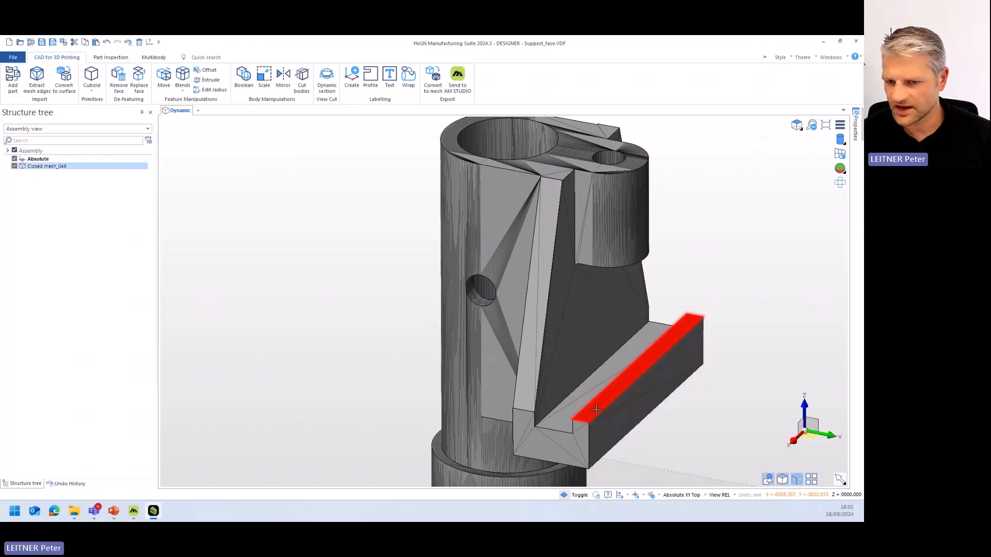
{"action": "left_click", "coordinate": [525, 436]}
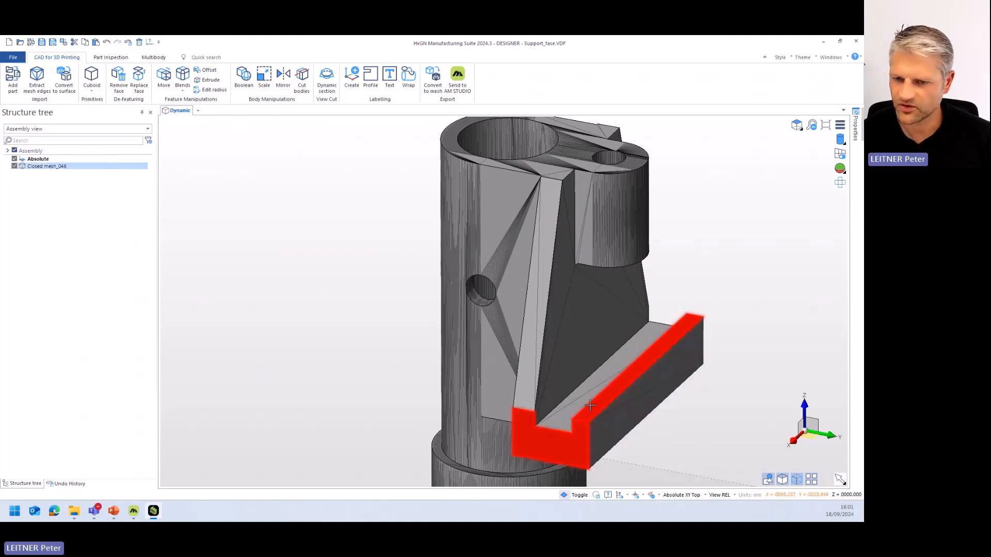
{"action": "left_click", "coordinate": [584, 437]}
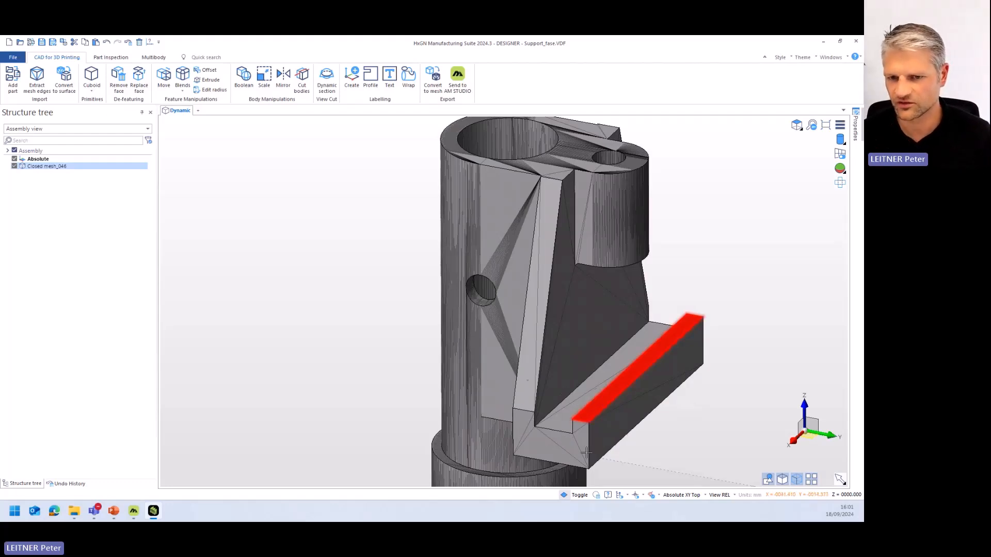
{"action": "left_click", "coordinate": [365, 287]}
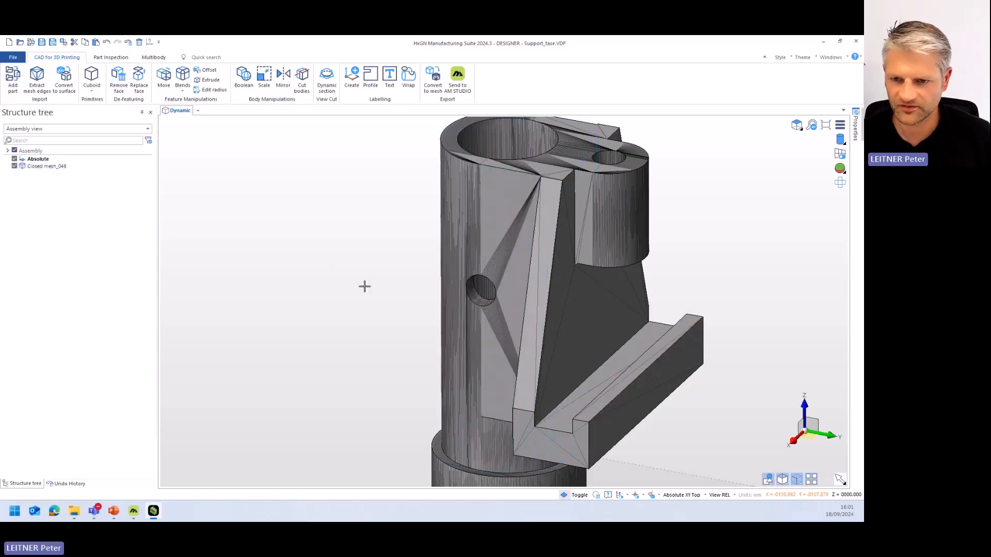
- Start Move faces in Offset/Reblend mode and select the cylindrical face of the side hole
{"action": "left_click", "coordinate": [166, 78]}
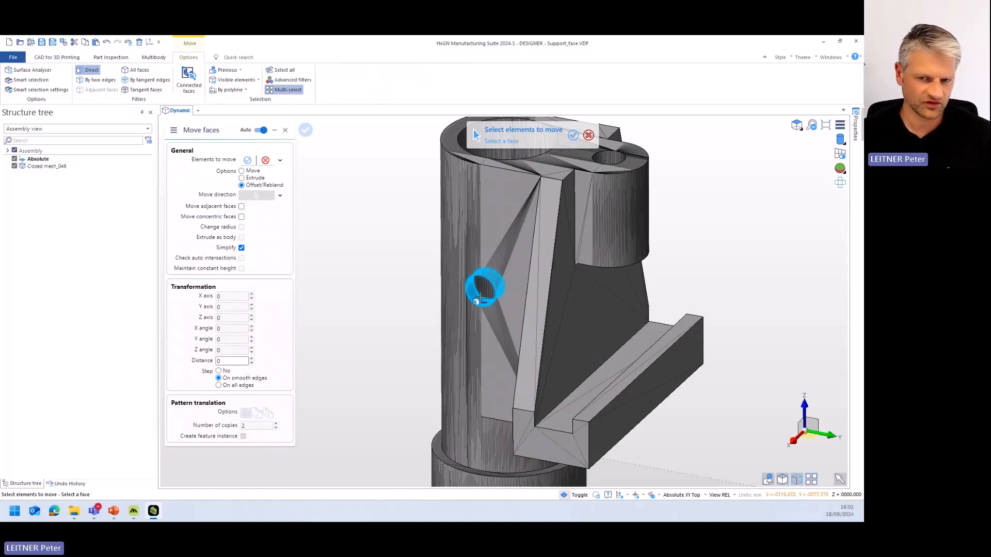
{"action": "left_click", "coordinate": [480, 295]}
{"action": "middle_click_drag", "start_coordinate": [480, 295], "coordinate": [494, 297]}
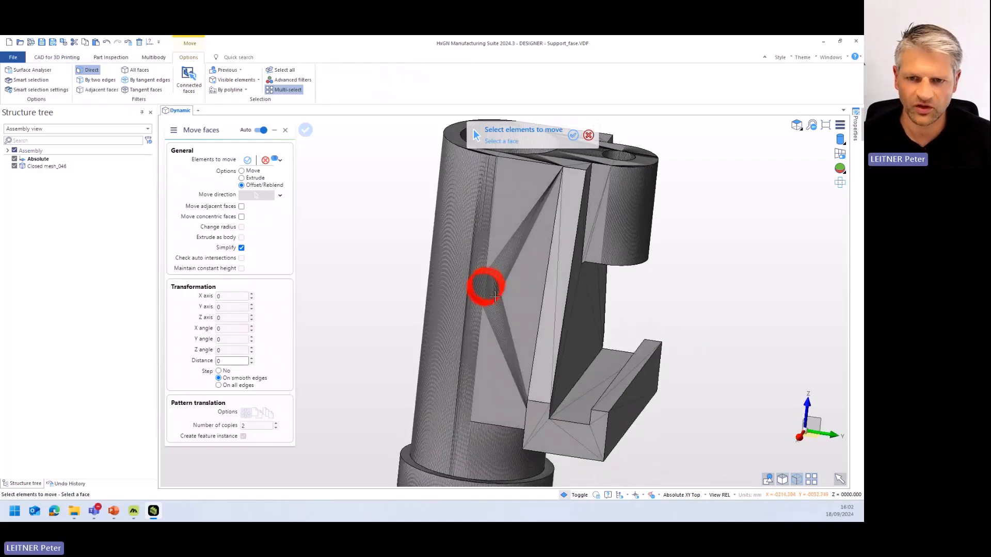
{"action": "scroll", "coordinate": [490, 297], "scroll_direction": "up", "scroll_amount": 5}
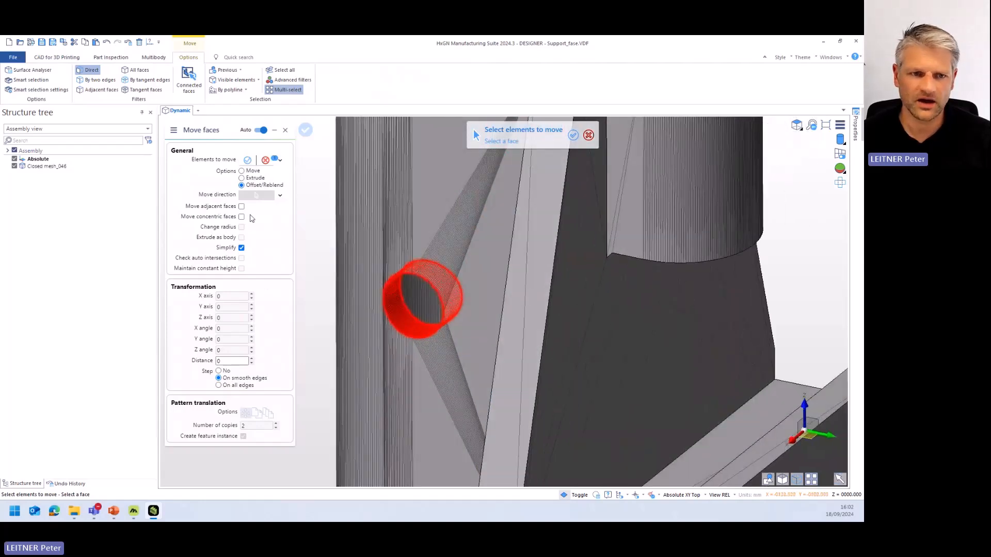
- Try offsetting the side hole's face by distances of 1 and 2, and reset the distance to 0
{"action": "left_click", "coordinate": [251, 359]}
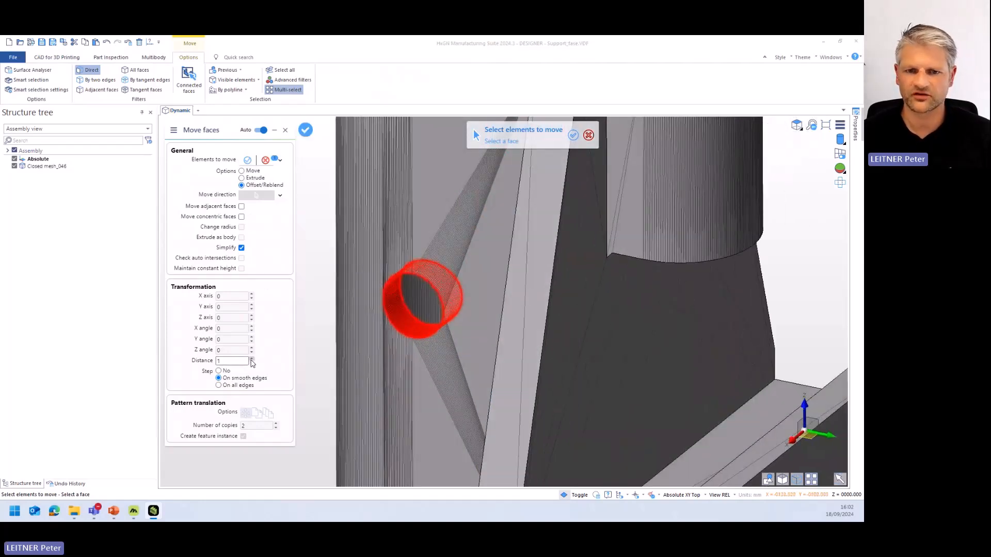
{"action": "right_click", "coordinate": [324, 250]}
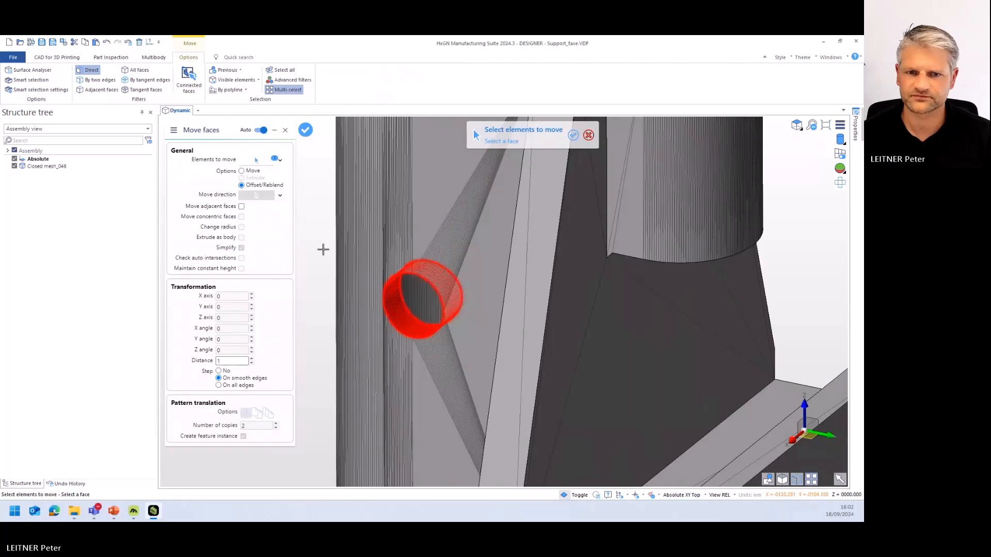
{"action": "scroll", "coordinate": [391, 355], "scroll_direction": "up", "scroll_amount": 2}
{"action": "middle_click_drag", "start_coordinate": [410, 326], "coordinate": [428, 309]}
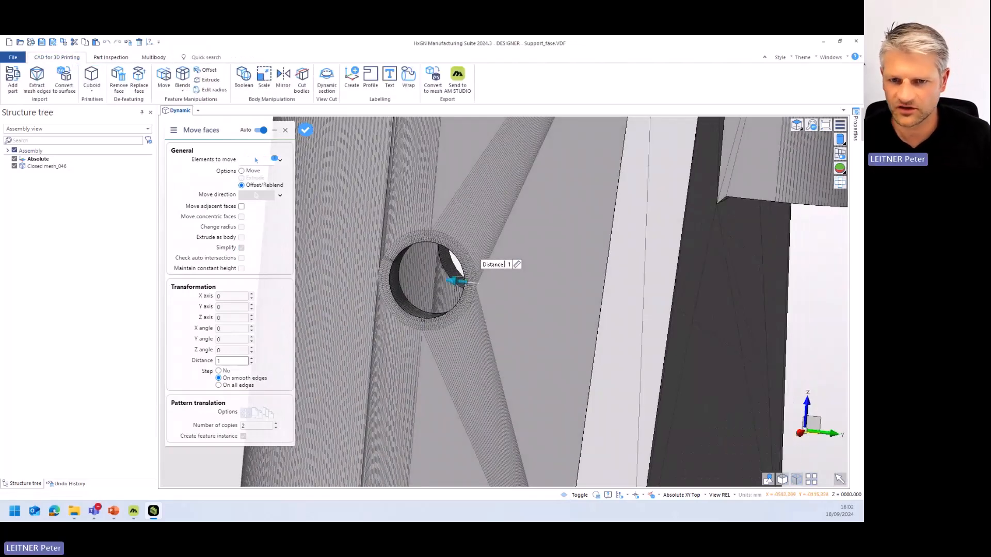
{"action": "left_click", "coordinate": [251, 358]}
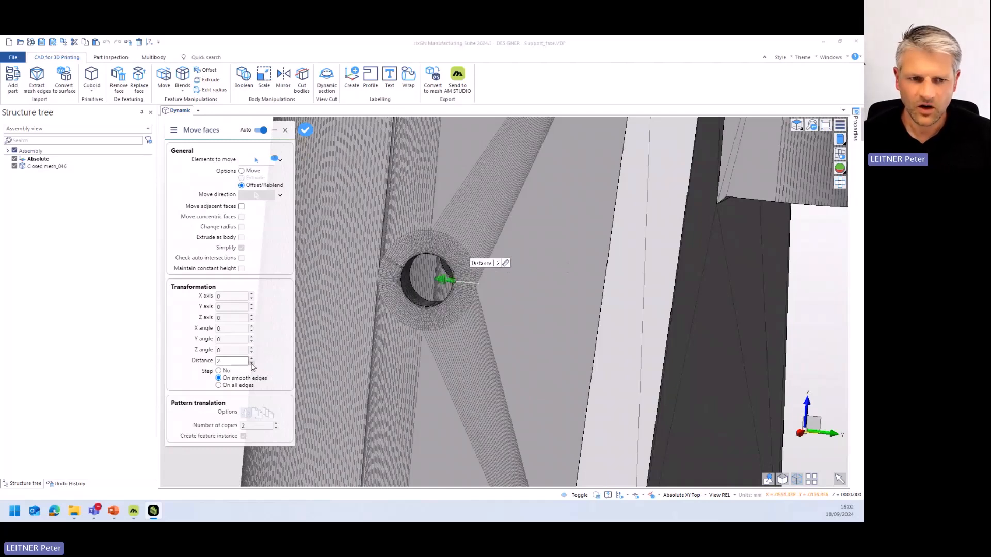
{"action": "double_click", "coordinate": [252, 363]}
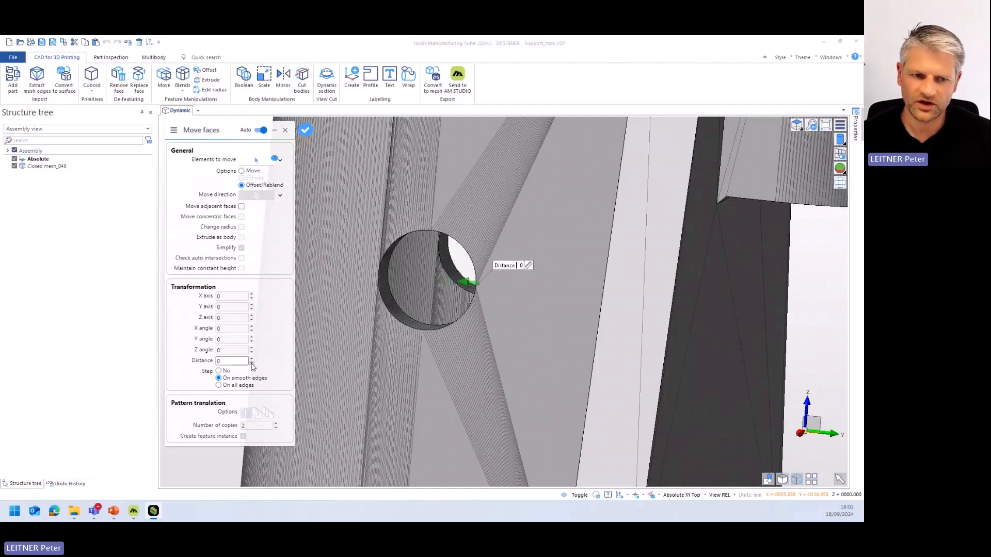
- Switch the operation to Move, shift the side hole by 1 along Y and 1 along Z, apply it and close the command
{"action": "left_click", "coordinate": [242, 172]}
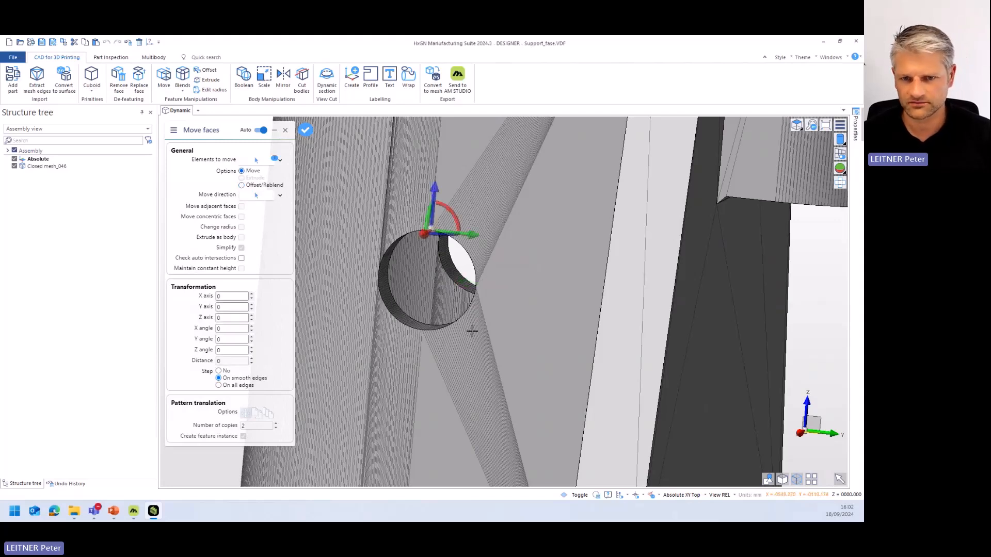
{"action": "middle_click_drag", "start_coordinate": [472, 330], "coordinate": [470, 336]}
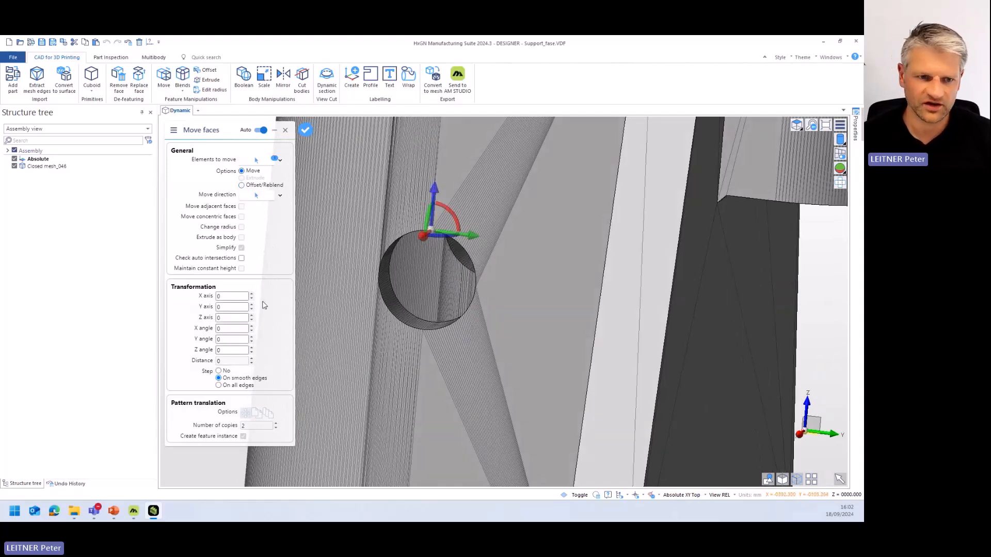
{"action": "left_click_drag", "start_coordinate": [469, 236], "coordinate": [476, 239]}
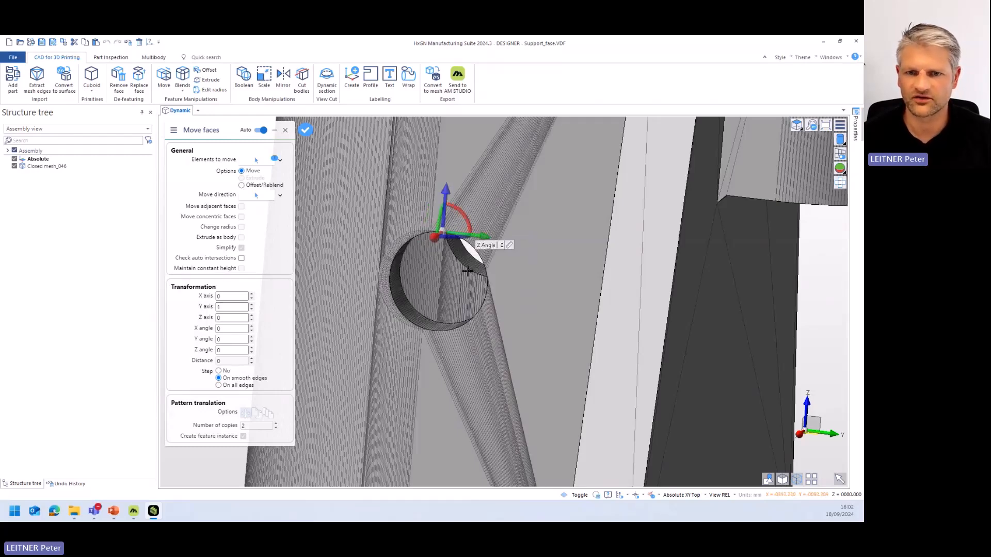
{"action": "left_click_drag", "start_coordinate": [445, 203], "coordinate": [445, 193]}
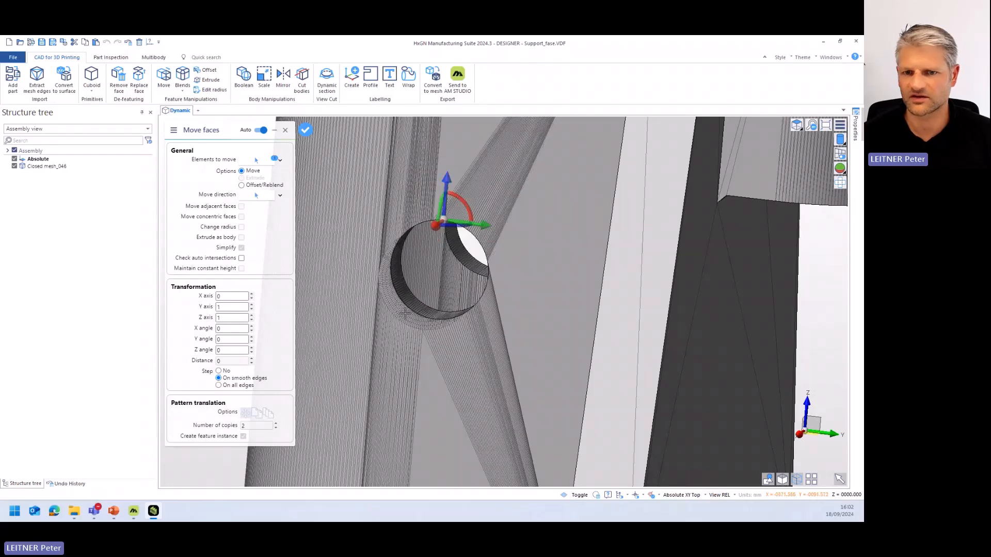
{"action": "scroll", "coordinate": [417, 299], "scroll_direction": "down", "scroll_amount": 10}
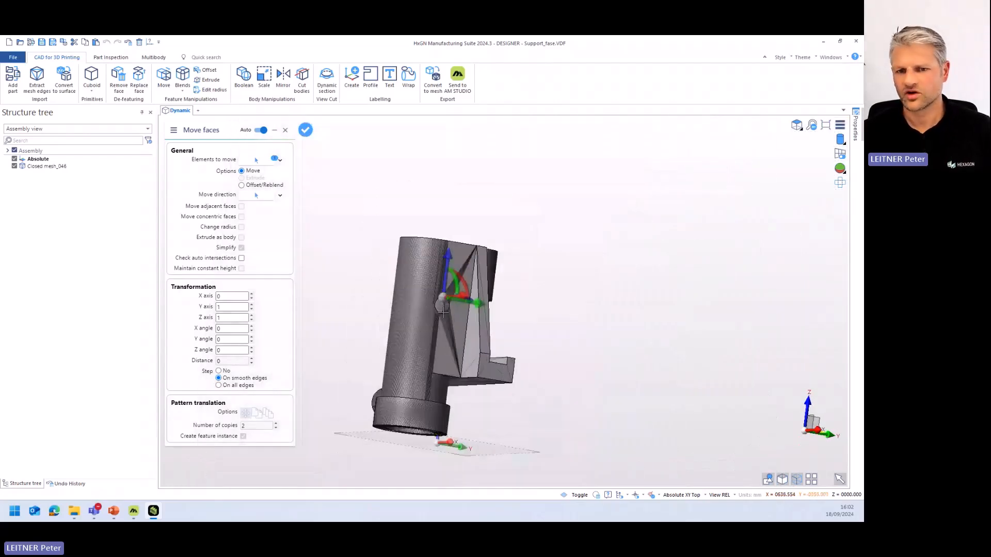
{"action": "right_click", "coordinate": [377, 267]}
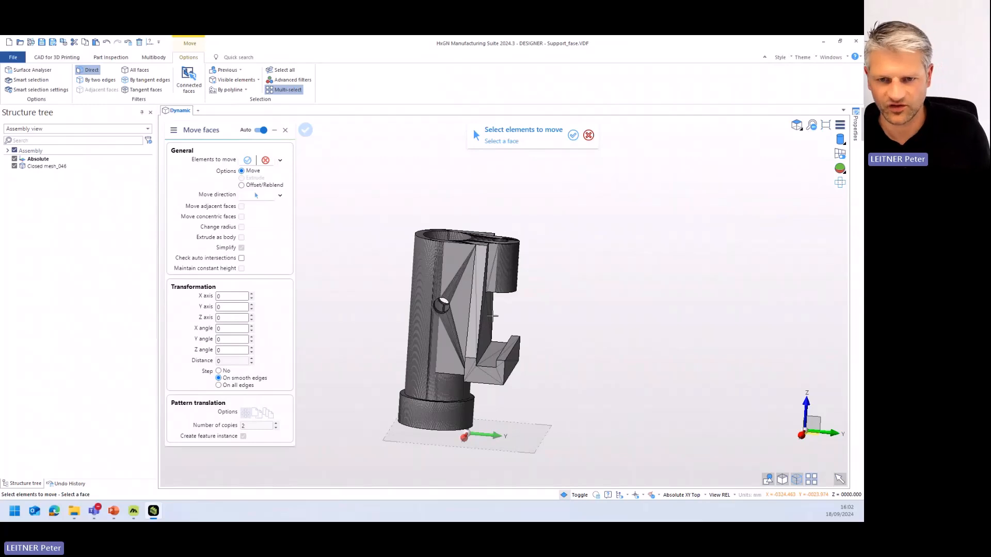
{"action": "key", "text": "Escape"}
- Start an Offset on the flat underside face of the support's ledge
{"action": "middle_click_drag", "start_coordinate": [583, 363], "coordinate": [568, 335]}
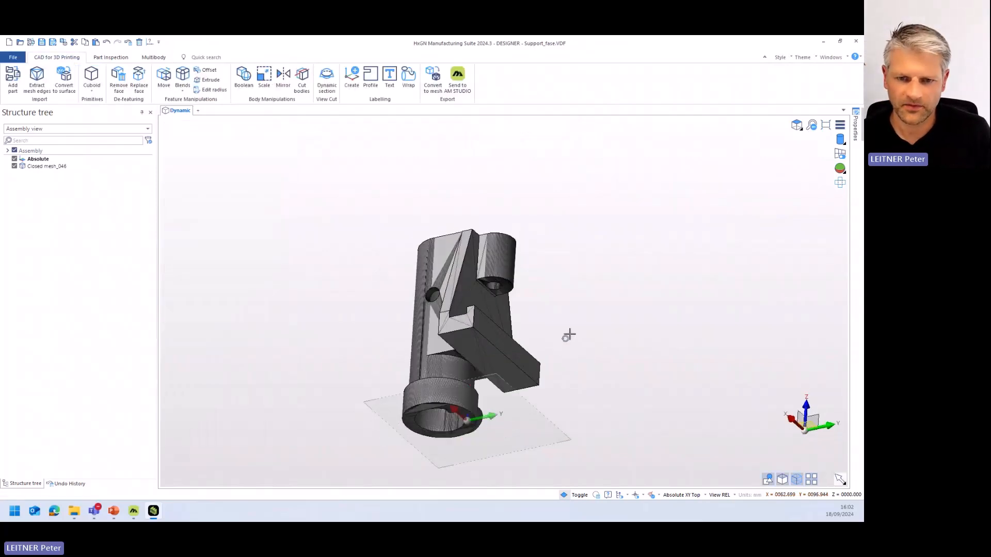
{"action": "scroll", "coordinate": [516, 357], "scroll_direction": "up", "scroll_amount": 3}
{"action": "left_click", "coordinate": [458, 349]}
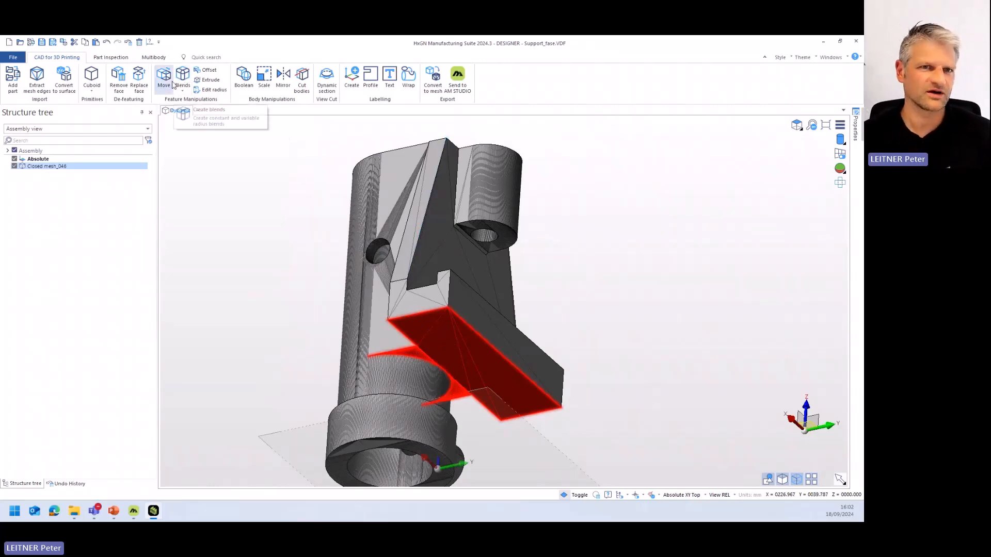
{"action": "left_click", "coordinate": [207, 69]}
{"action": "left_click", "coordinate": [450, 355]}
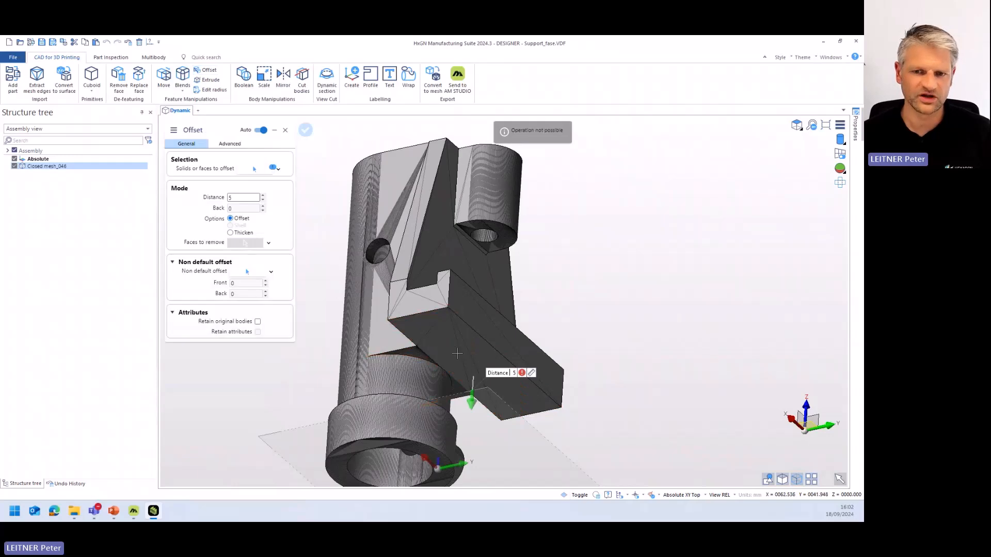
- Thicken the ledge's underside face by a distance of 2 and apply it as a separate body
{"action": "double_click", "coordinate": [233, 196]}
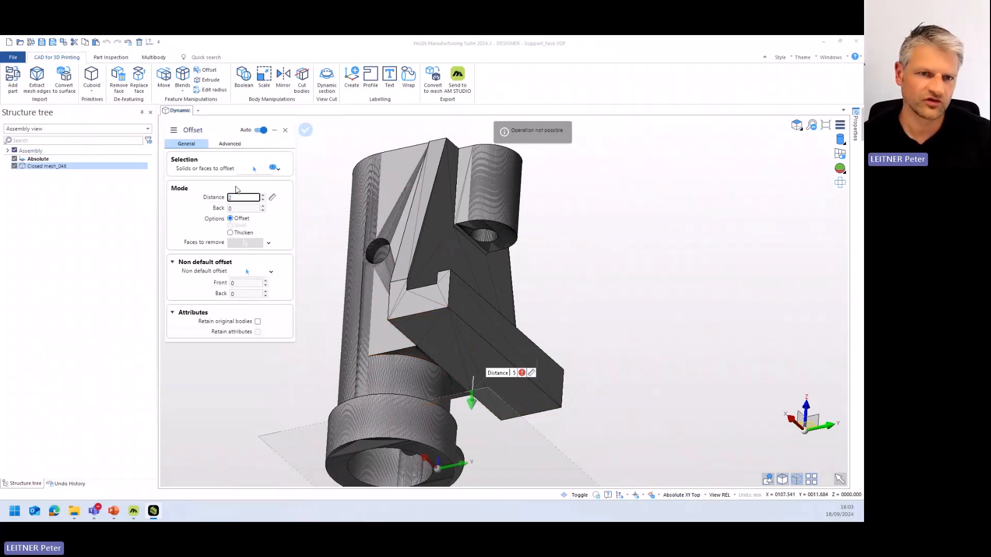
{"action": "key", "text": "Return"}
{"action": "left_click", "coordinate": [232, 234]}
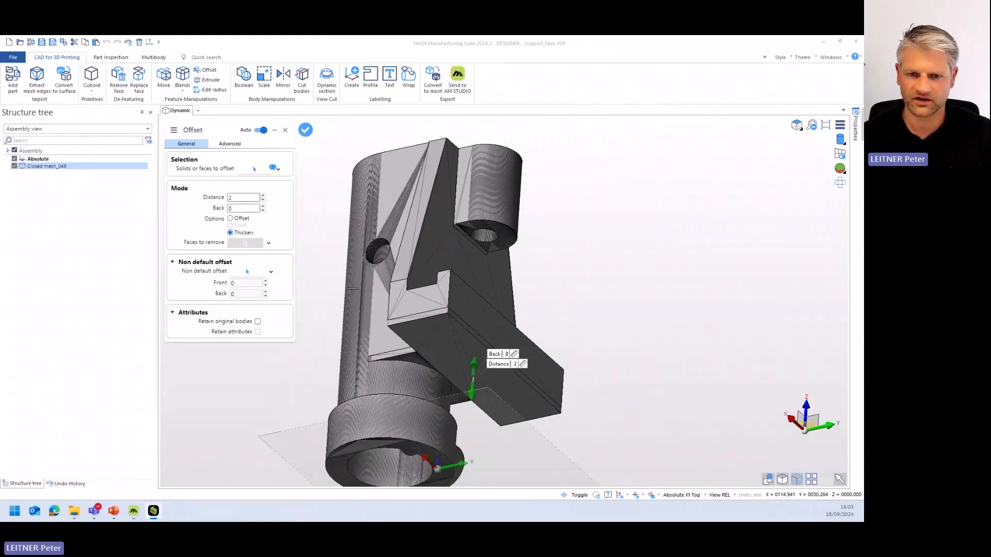
{"action": "scroll", "coordinate": [406, 329], "scroll_direction": "up", "scroll_amount": 4}
{"action": "middle_click_drag", "start_coordinate": [407, 320], "coordinate": [495, 341]}
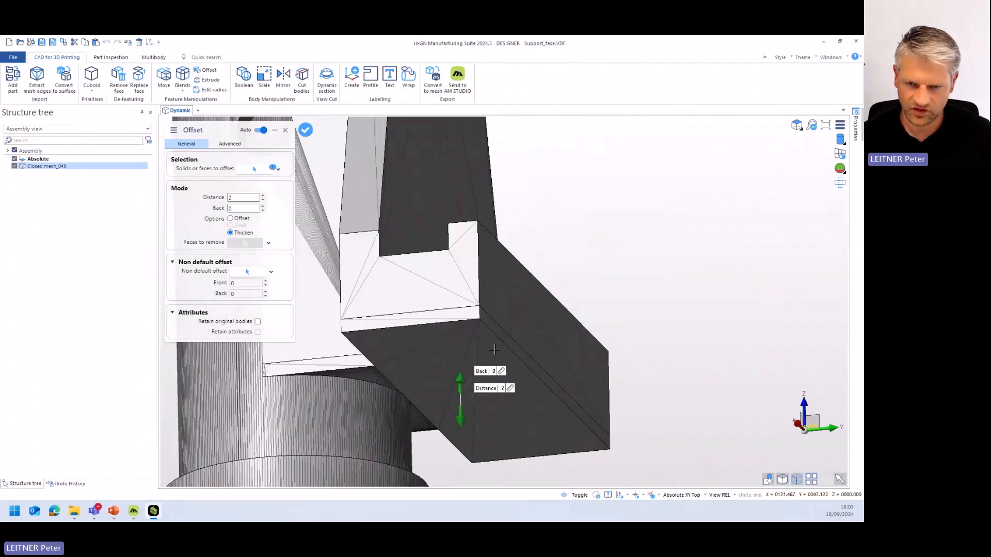
{"action": "right_click", "coordinate": [642, 218]}
{"action": "right_click", "coordinate": [642, 218]}
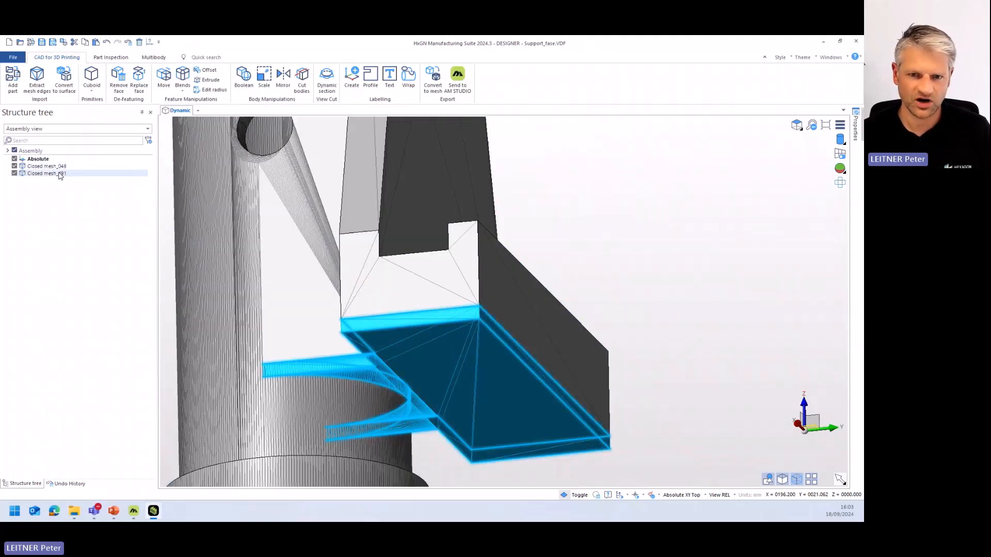
- Try to unite the support body Closed mesh_046 with the thickened body Closed mesh_491 by a Boolean operation
{"action": "left_click", "coordinate": [244, 75]}
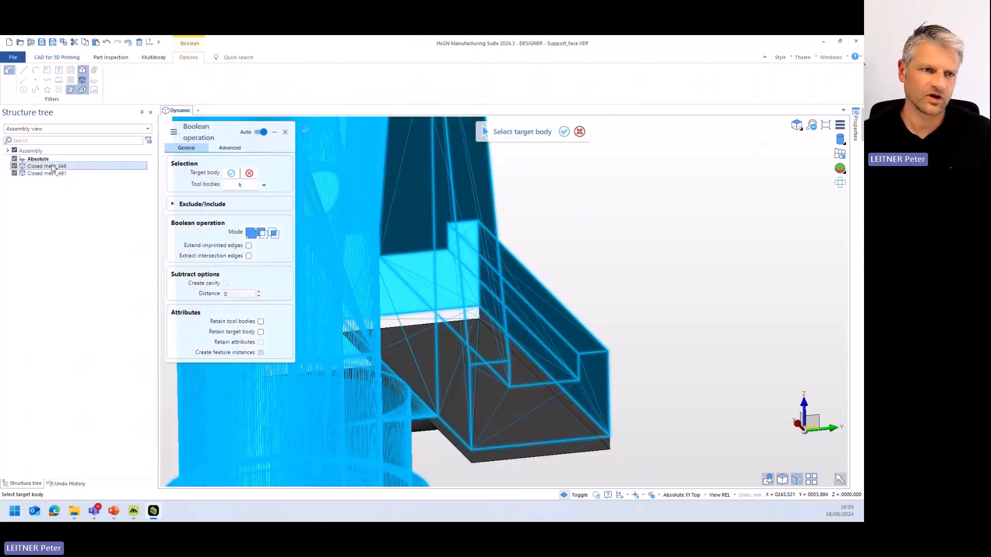
{"action": "left_click", "coordinate": [47, 174]}
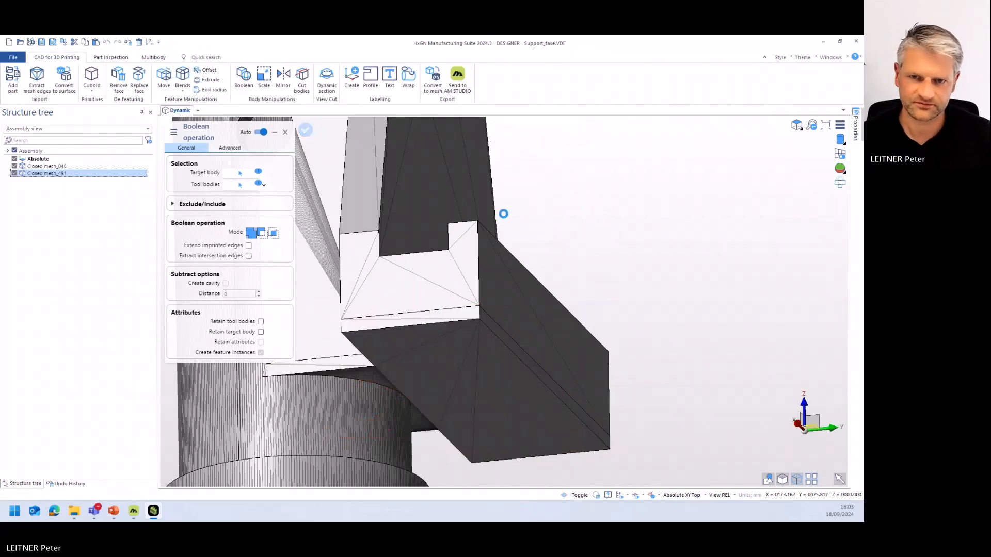
{"action": "left_click", "coordinate": [286, 133]}
{"action": "middle_click_drag", "start_coordinate": [500, 223], "coordinate": [581, 198]}
{"action": "left_click", "coordinate": [244, 78]}
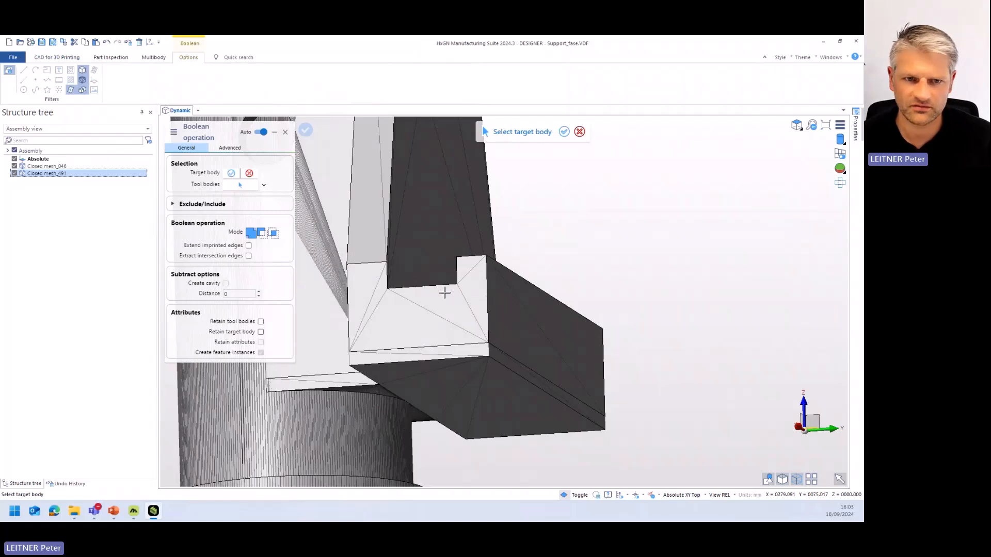
{"action": "left_click", "coordinate": [58, 167]}
{"action": "left_click", "coordinate": [49, 174]}
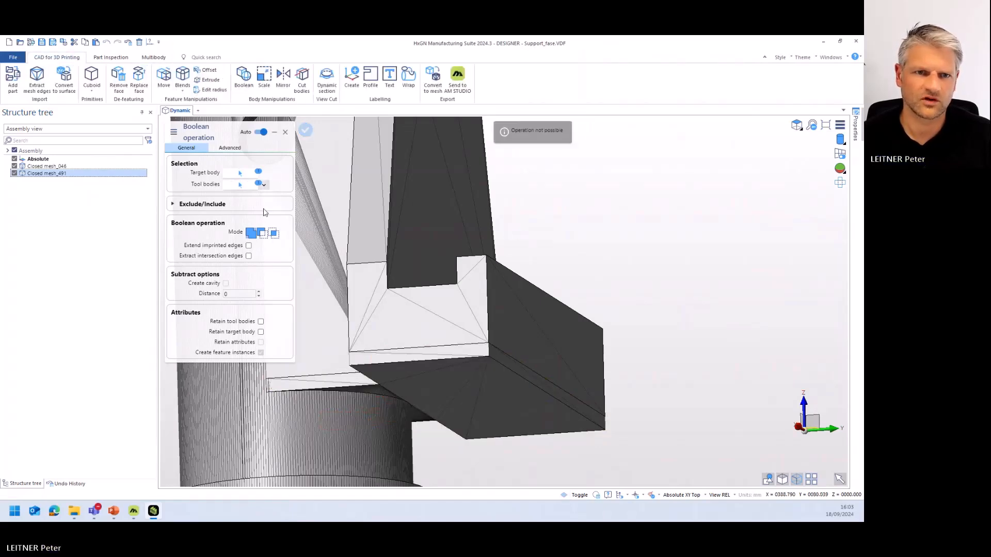
{"action": "left_click", "coordinate": [285, 132]}
- Create a workplane named WPL on the outer cylindrical face of the base collar, and close the command
{"action": "middle_click_drag", "start_coordinate": [411, 218], "coordinate": [400, 223]}
{"action": "middle_click_drag", "start_coordinate": [367, 256], "coordinate": [387, 261]}
{"action": "middle_click_drag", "start_coordinate": [255, 252], "coordinate": [378, 331]}
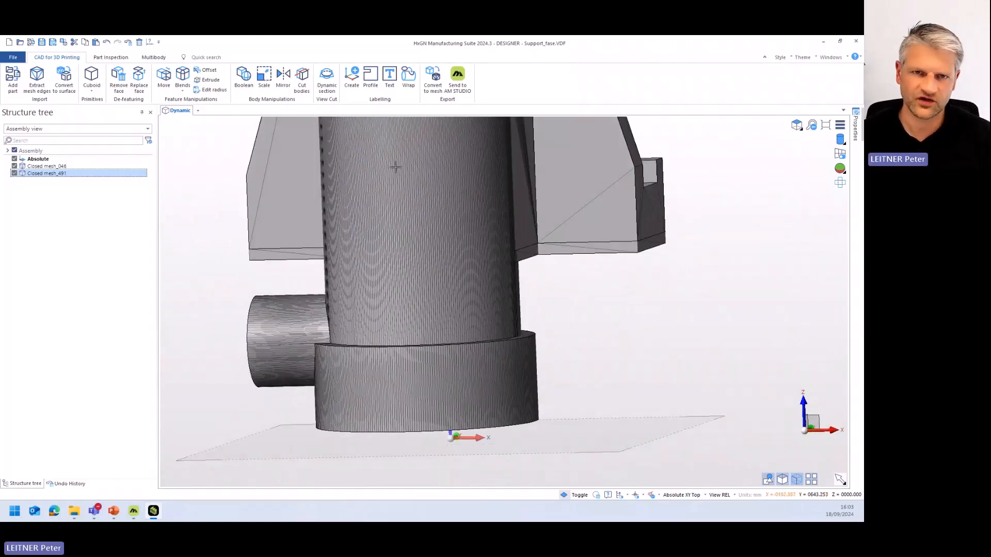
{"action": "left_click", "coordinate": [351, 77]}
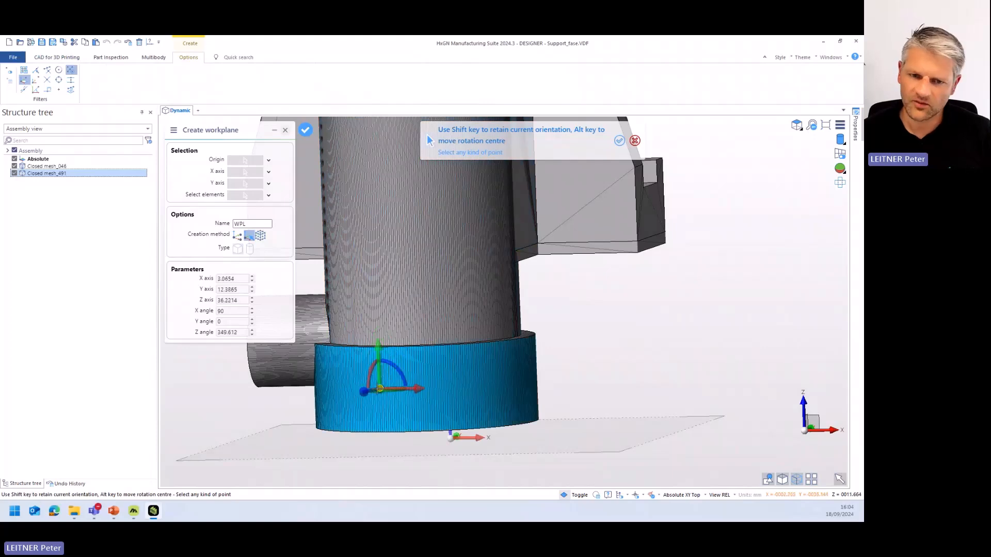
{"action": "left_click", "coordinate": [457, 400]}
{"action": "middle_click_drag", "start_coordinate": [457, 400], "coordinate": [502, 394]}
{"action": "right_click", "coordinate": [587, 367]}
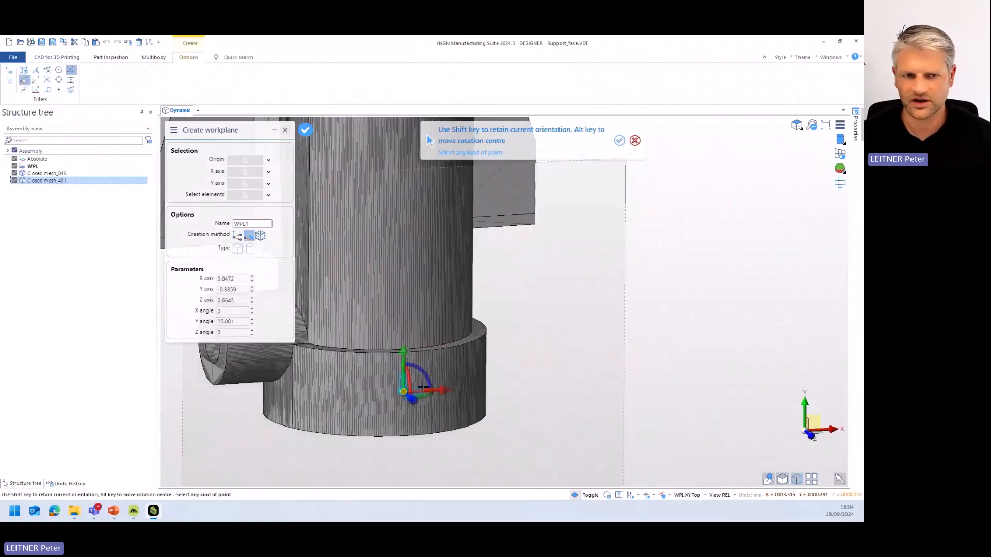
{"action": "key", "text": "Escape"}
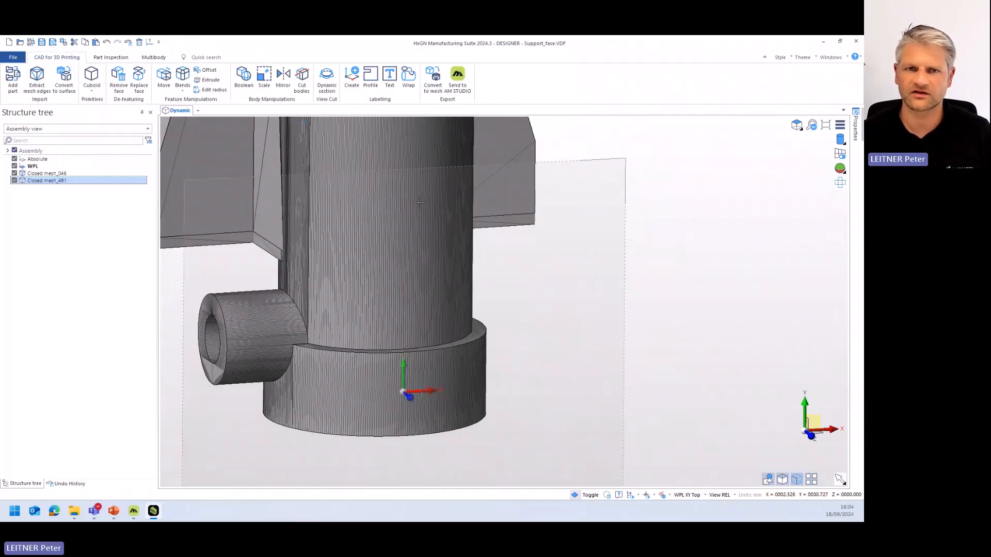
- Create the text HEXAGON with height 5 in Arial Narrow, centred on the new workplane's origin, and close the command
{"action": "left_click", "coordinate": [390, 76]}
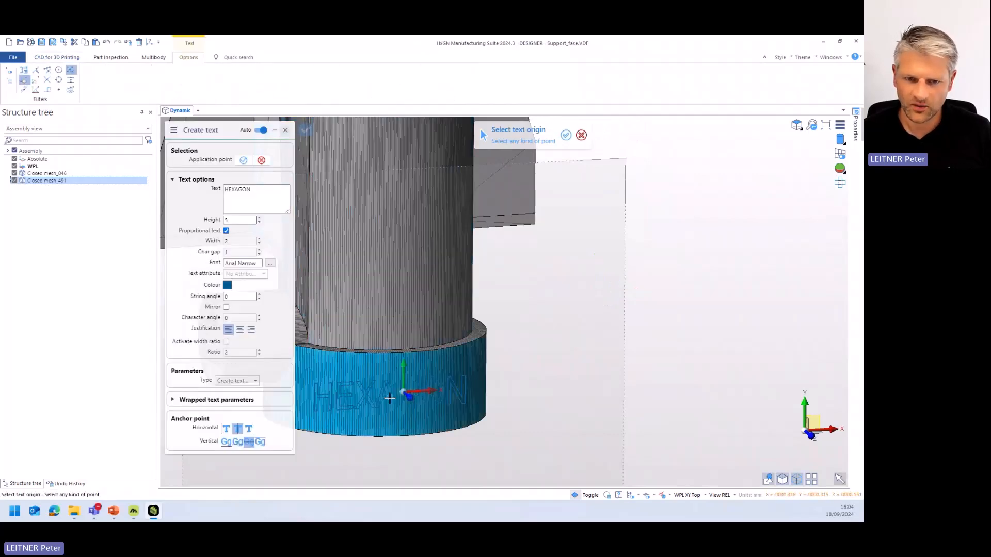
{"action": "scroll", "coordinate": [404, 388], "scroll_direction": "up", "scroll_amount": 5}
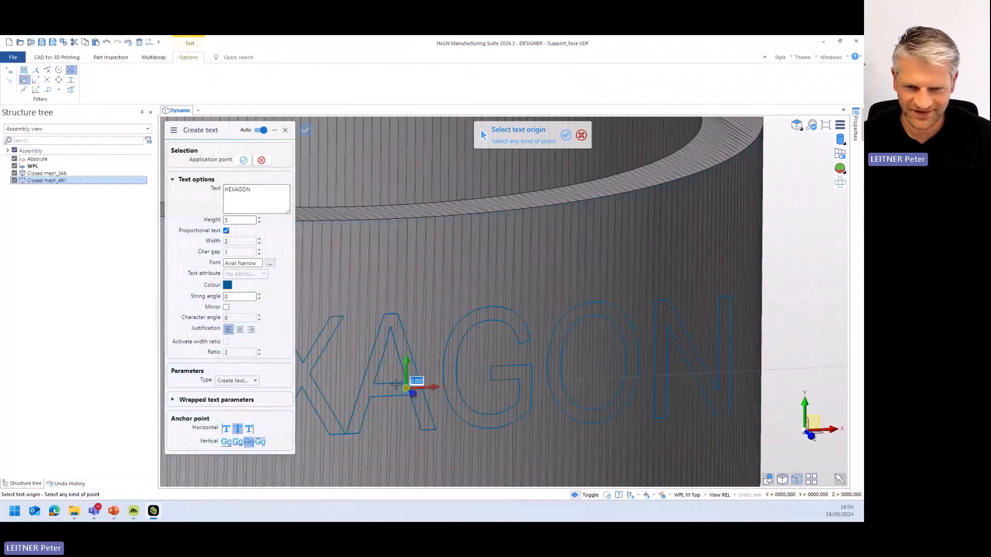
{"action": "left_click", "coordinate": [406, 388]}
{"action": "scroll", "coordinate": [407, 388], "scroll_direction": "down", "scroll_amount": 3}
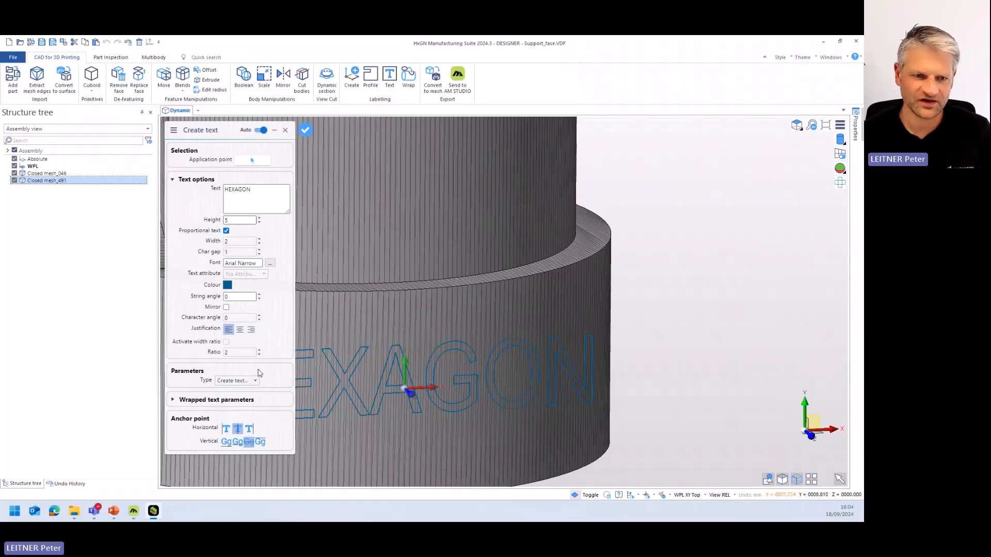
{"action": "left_click", "coordinate": [306, 130]}
{"action": "key", "text": "Escape"}
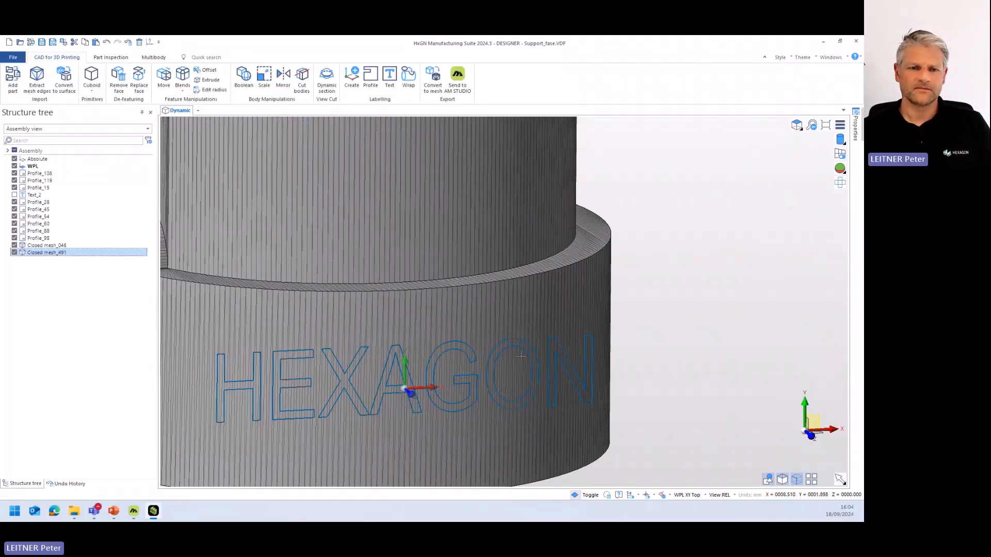
- Start Wrap with all HEXAGON letter profiles as elements and the workplane's origin as reference point
{"action": "middle_click_drag", "start_coordinate": [520, 356], "coordinate": [403, 439]}
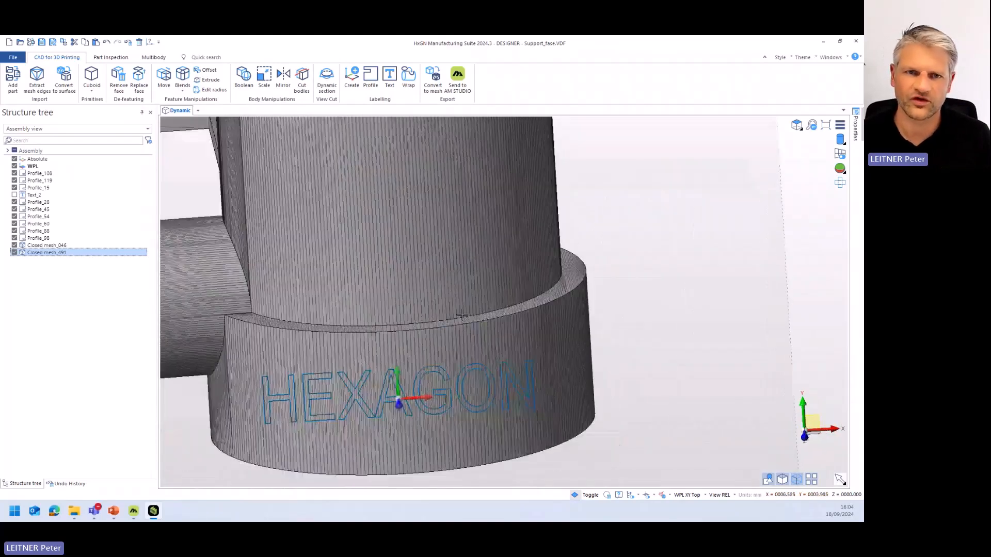
{"action": "left_click", "coordinate": [409, 78]}
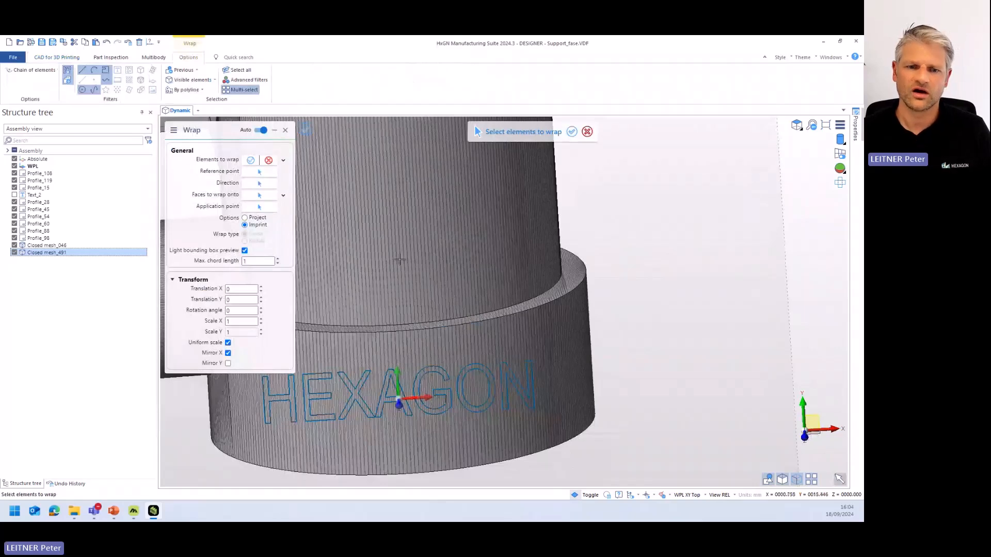
{"action": "left_click_drag", "start_coordinate": [561, 417], "coordinate": [271, 393]}
{"action": "right_click", "coordinate": [714, 351]}
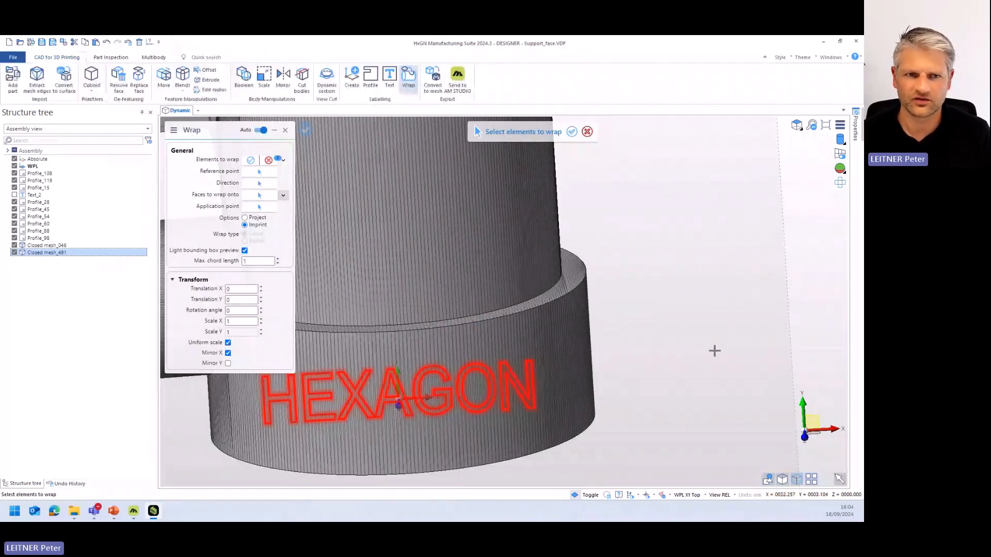
{"action": "scroll", "coordinate": [358, 392], "scroll_direction": "up", "scroll_amount": 5}
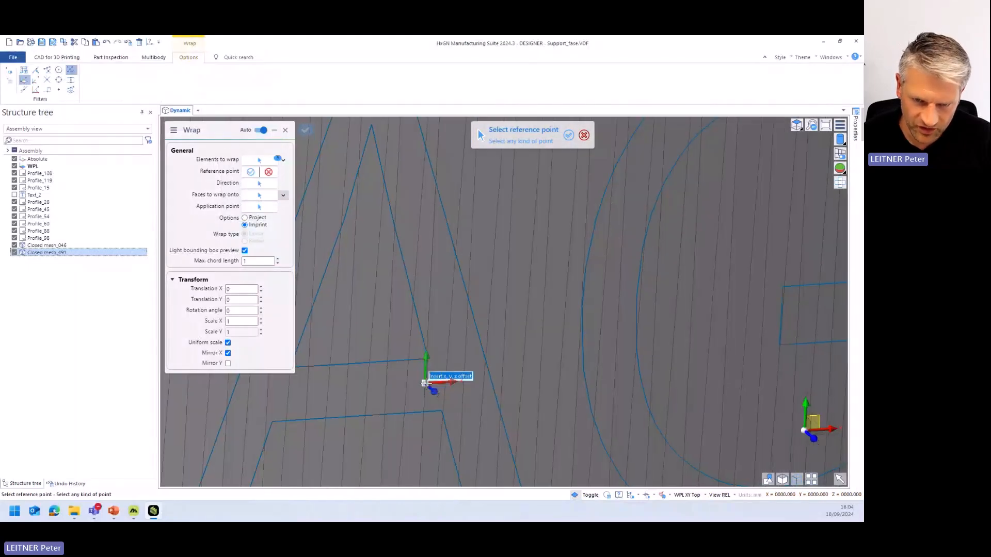
{"action": "left_click", "coordinate": [426, 382]}
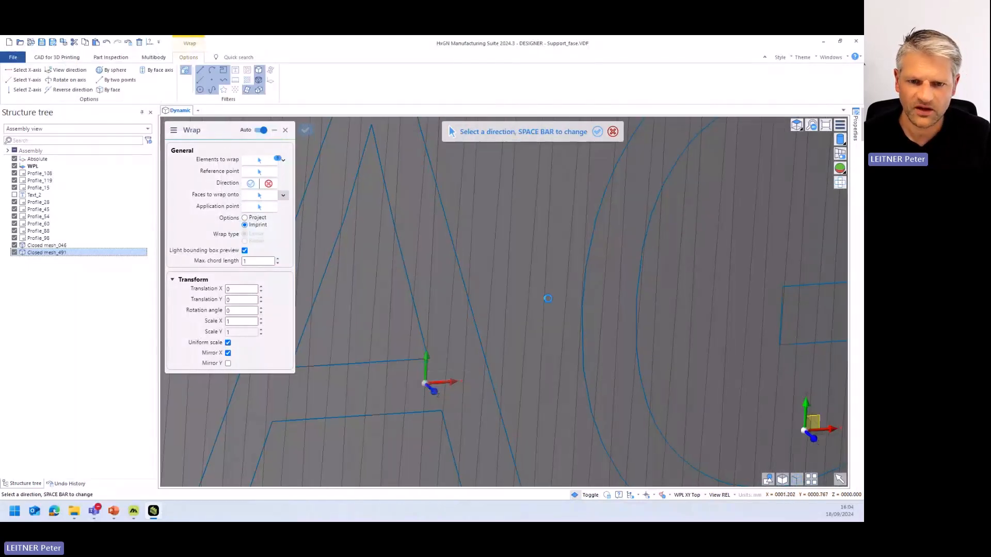
- Set the wrap direction to the workplane's Z axis, pointing out of the collar
{"action": "left_click", "coordinate": [437, 391]}
{"action": "scroll", "coordinate": [439, 390], "scroll_direction": "down", "scroll_amount": 5}
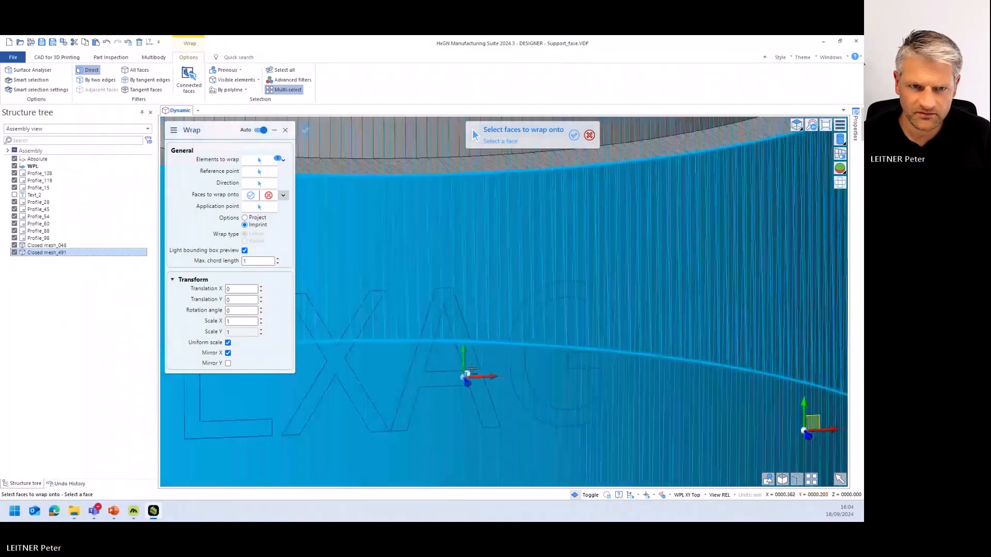
{"action": "scroll", "coordinate": [472, 369], "scroll_direction": "down", "scroll_amount": 2}
{"action": "left_click", "coordinate": [259, 184]}
{"action": "middle_click_drag", "start_coordinate": [464, 353], "coordinate": [487, 385]}
{"action": "left_click", "coordinate": [463, 373]}
{"action": "right_click", "coordinate": [544, 364]}
- Choose the base collar's outer cylindrical face as the face to wrap the text onto
{"action": "middle_click_drag", "start_coordinate": [570, 356], "coordinate": [464, 301]}
{"action": "scroll", "coordinate": [536, 326], "scroll_direction": "down", "scroll_amount": 6}
{"action": "left_click", "coordinate": [463, 303]}
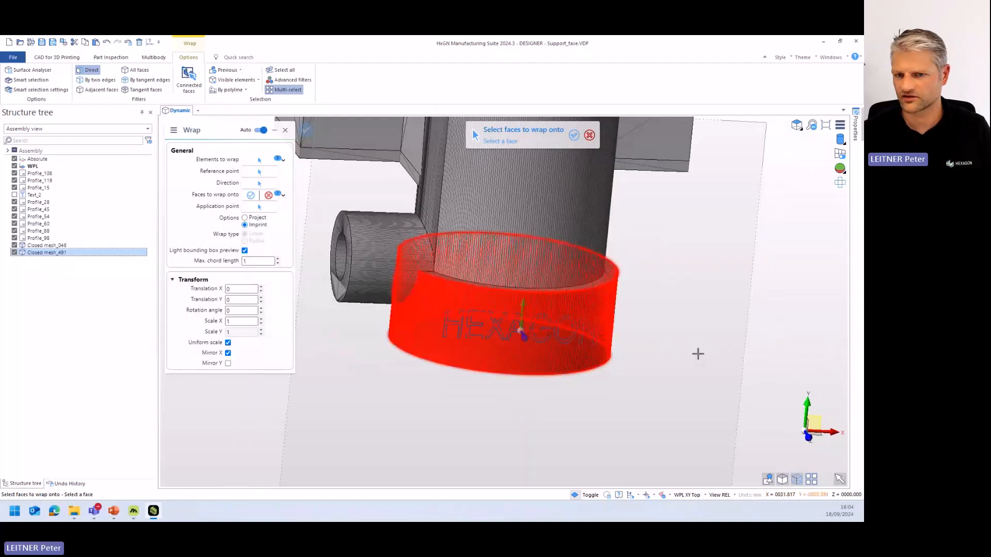
{"action": "right_click", "coordinate": [698, 354]}
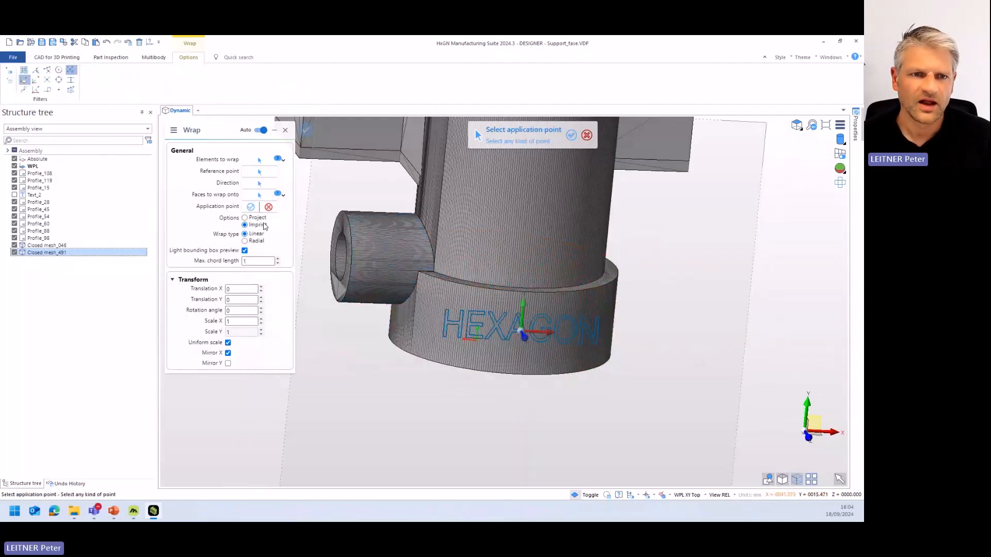
- Imprint the text at the workplane's origin with linear wrapping and Mirror X turned off, and close the command
{"action": "scroll", "coordinate": [499, 341], "scroll_direction": "up", "scroll_amount": 5}
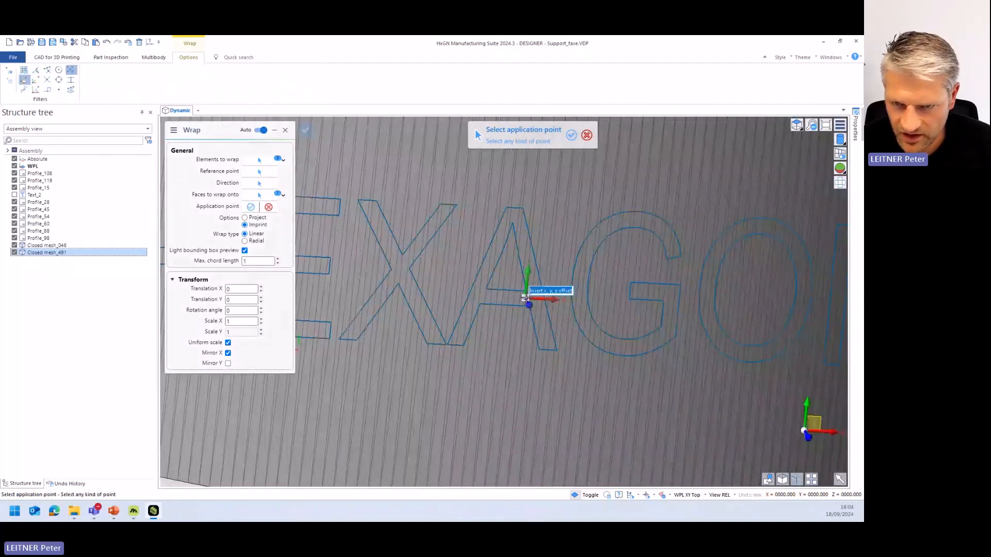
{"action": "left_click", "coordinate": [525, 292]}
{"action": "scroll", "coordinate": [526, 294], "scroll_direction": "down", "scroll_amount": 5}
{"action": "left_click", "coordinate": [228, 354]}
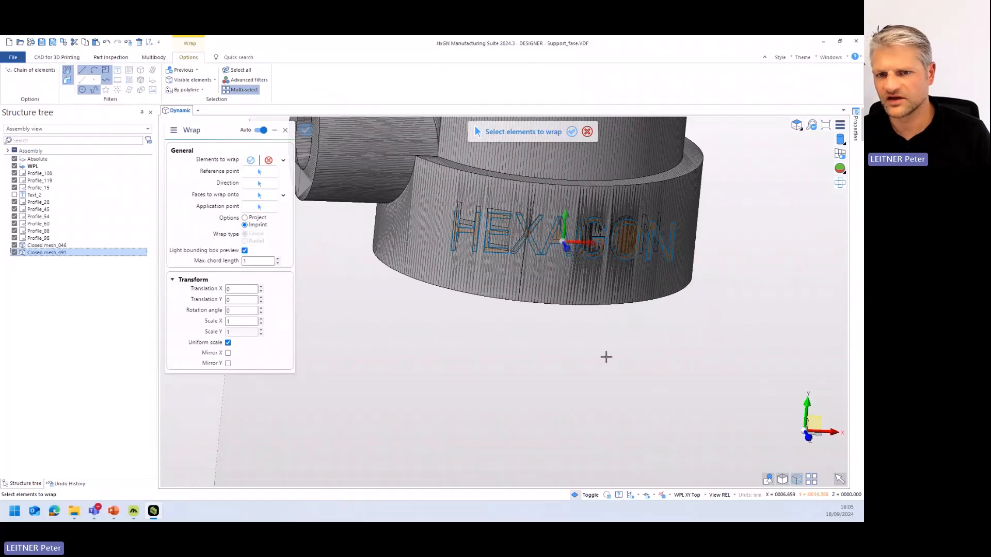
{"action": "key", "text": "Escape"}
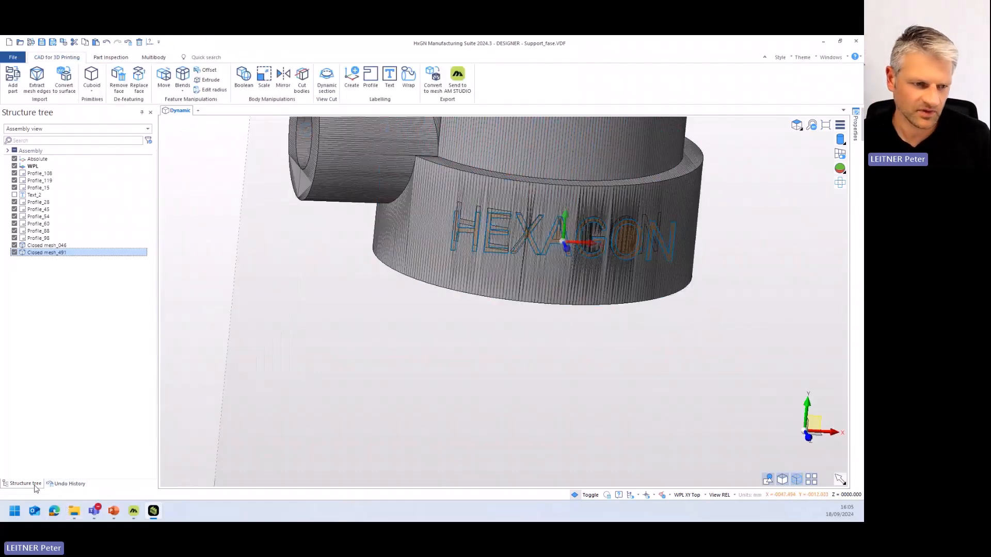
- Group the structure tree by color and hide all blue letter profiles of the HEXAGON text
{"action": "left_click", "coordinate": [46, 129]}
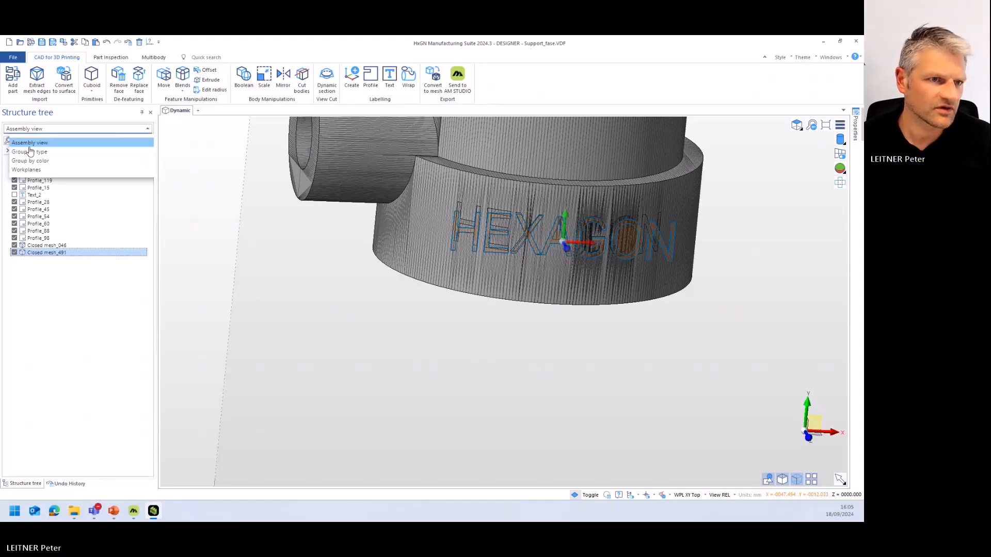
{"action": "left_click", "coordinate": [41, 160]}
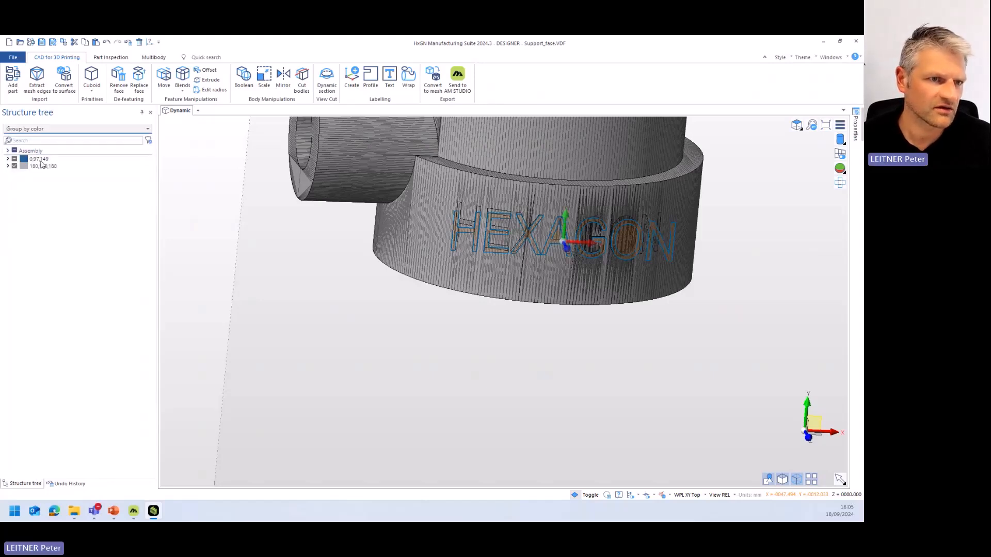
{"action": "left_click", "coordinate": [8, 159]}
{"action": "left_click", "coordinate": [19, 196]}
{"action": "left_click", "coordinate": [19, 202]}
{"action": "left_click", "coordinate": [19, 210]}
{"action": "left_click", "coordinate": [19, 224]}
{"action": "left_click", "coordinate": [18, 217]}
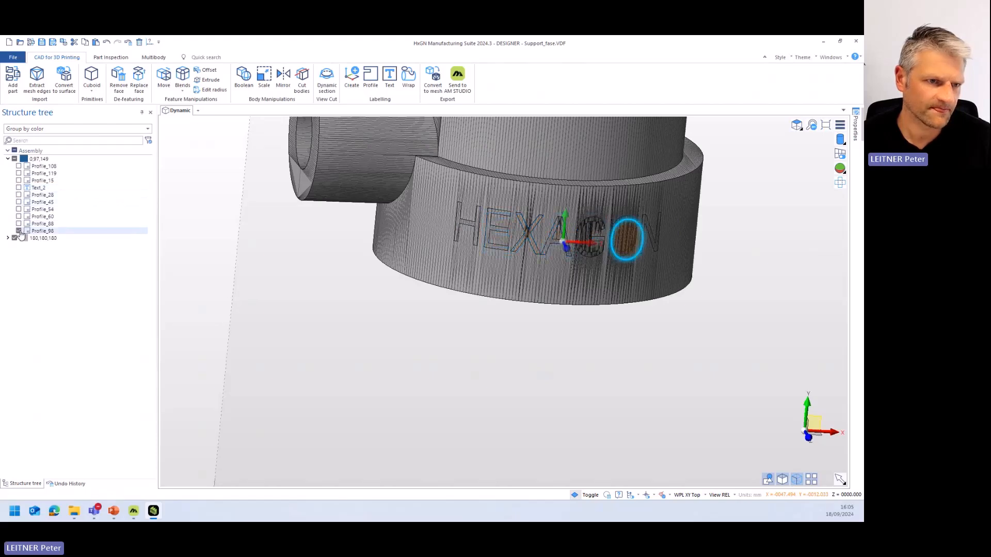
{"action": "left_click", "coordinate": [18, 231]}
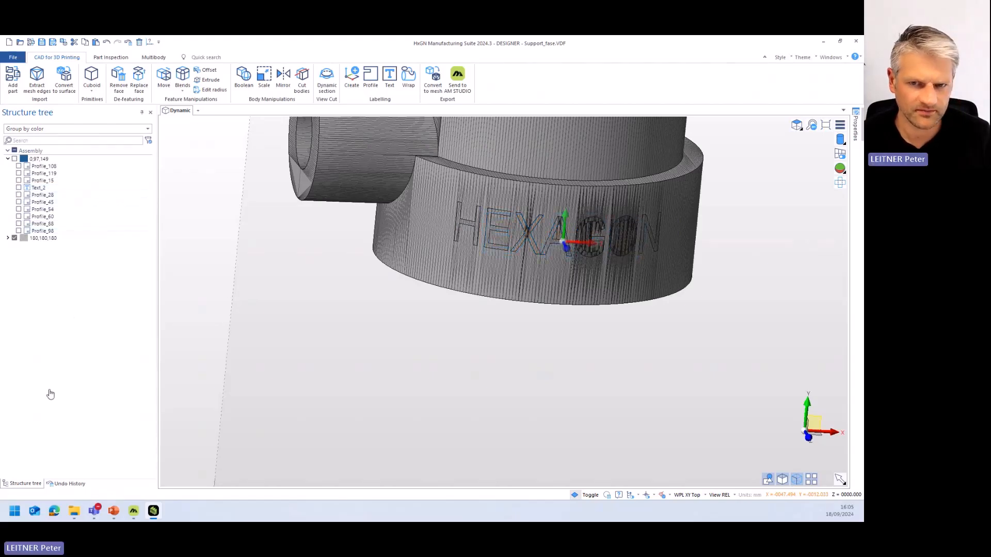
- Open the undo history and examine the imprinted lettering on the collar up close
{"action": "left_click", "coordinate": [66, 484]}
{"action": "mouse_move", "coordinate": [667, 240]}
{"action": "middle_mouse_down"}
{"action": "mouse_move", "coordinate": [653, 258]}
{"action": "mouse_move", "coordinate": [667, 256]}
{"action": "middle_mouse_up"}
{"action": "scroll", "coordinate": [666, 256], "scroll_direction": "up", "scroll_amount": 2}
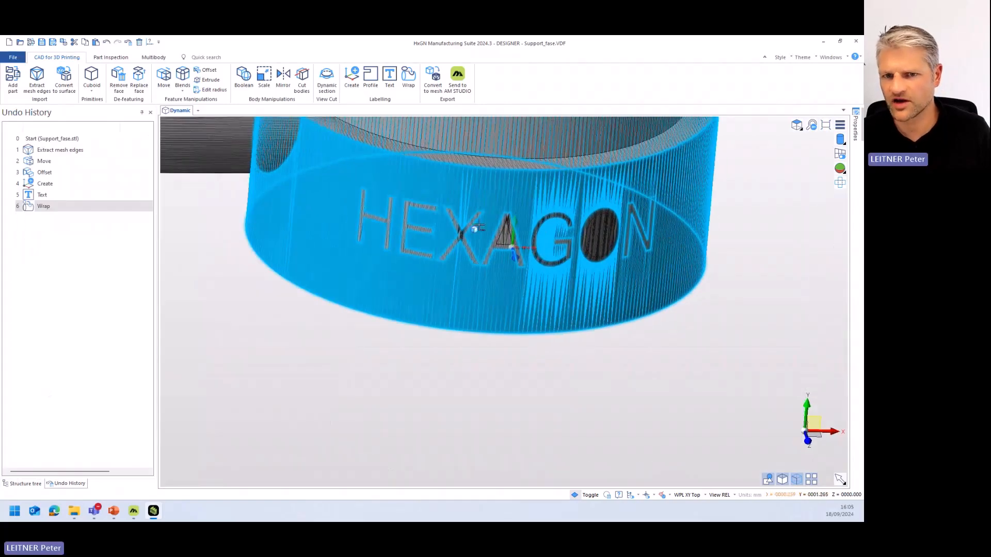
- Offset the imprinted HEXAGON letter faces on the collar by 1 mm using Move with Offset/Reblend
{"action": "scroll", "coordinate": [666, 257], "scroll_direction": "up", "scroll_amount": 1}
{"action": "middle_click_drag", "start_coordinate": [714, 313], "coordinate": [708, 309]}
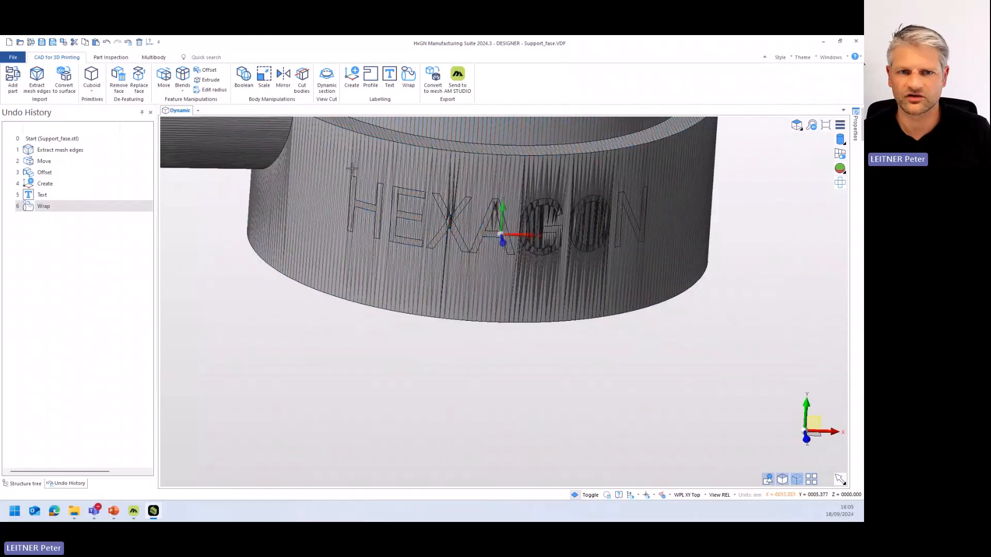
{"action": "left_click", "coordinate": [164, 75]}
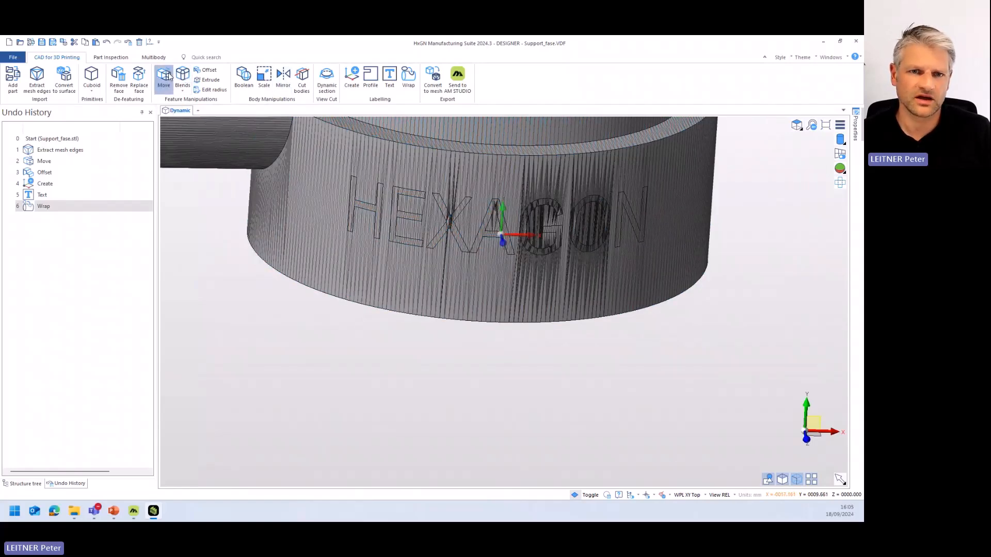
{"action": "left_click", "coordinate": [502, 235]}
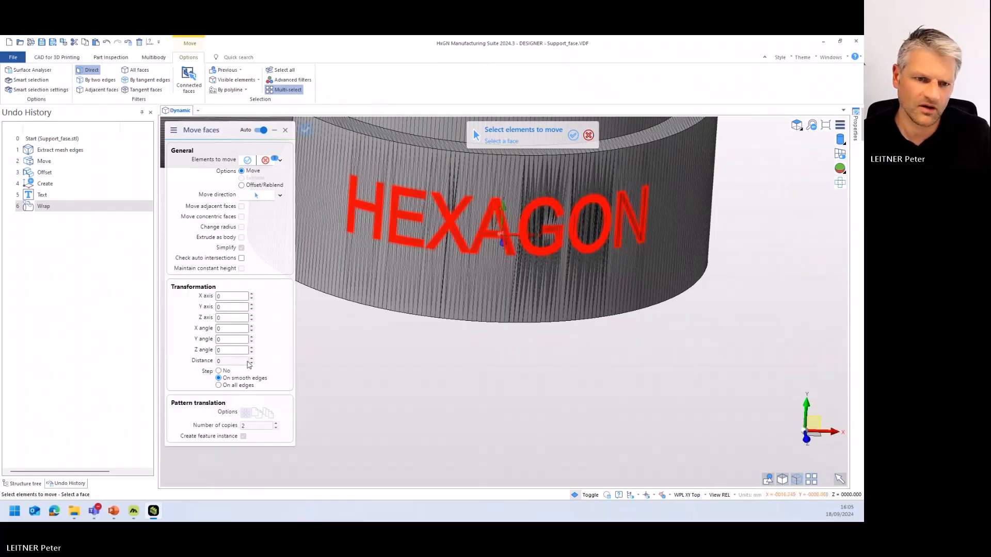
{"action": "right_click", "coordinate": [366, 361]}
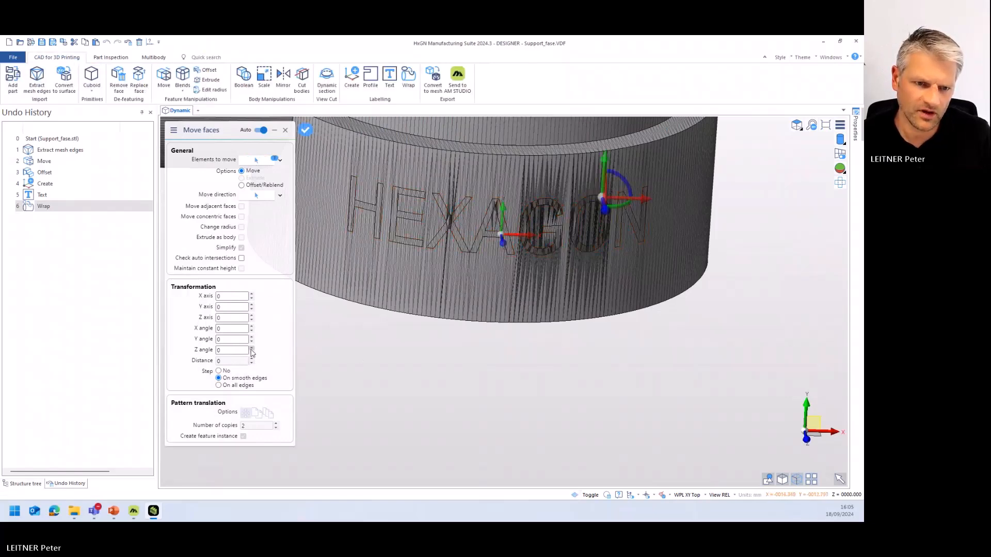
{"action": "left_click", "coordinate": [241, 185]}
{"action": "left_click", "coordinate": [251, 358]}
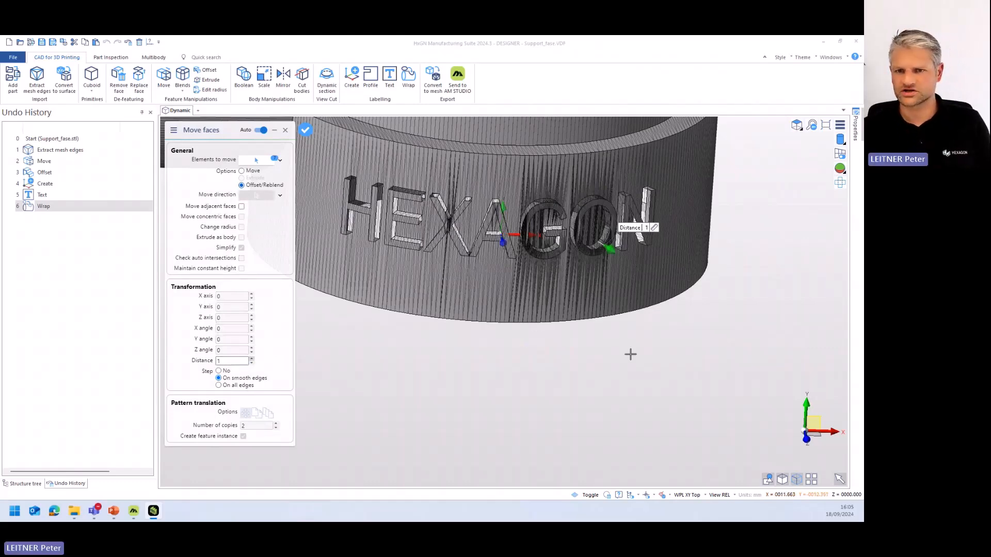
{"action": "right_click", "coordinate": [630, 355]}
- Review the whole support with its raised lettering and close DESIGNER without saving the changes
{"action": "middle_click_drag", "start_coordinate": [630, 355], "coordinate": [511, 350]}
{"action": "right_click", "coordinate": [524, 343]}
{"action": "scroll", "coordinate": [537, 354], "scroll_direction": "down", "scroll_amount": 2}
{"action": "scroll", "coordinate": [545, 352], "scroll_direction": "down", "scroll_amount": 8}
{"action": "scroll", "coordinate": [516, 346], "scroll_direction": "up", "scroll_amount": 5}
{"action": "scroll", "coordinate": [510, 350], "scroll_direction": "down", "scroll_amount": 2}
{"action": "right_click", "coordinate": [605, 355]}
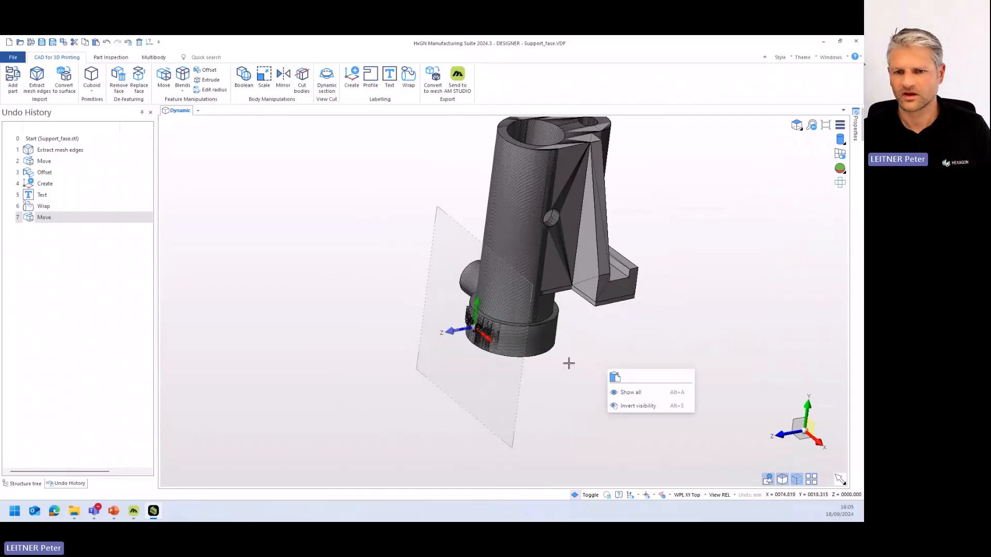
{"action": "left_click", "coordinate": [858, 45]}
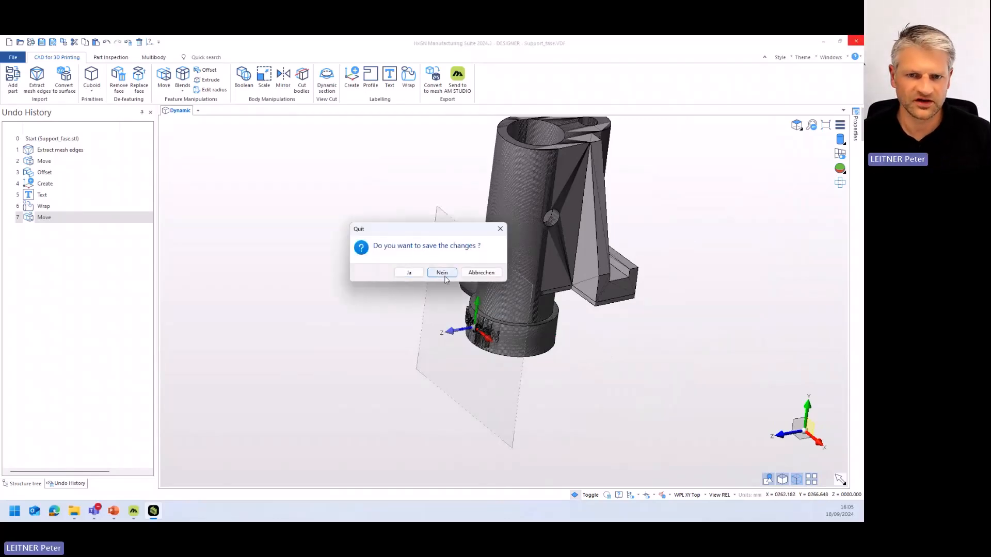
{"action": "left_click", "coordinate": [441, 273]}
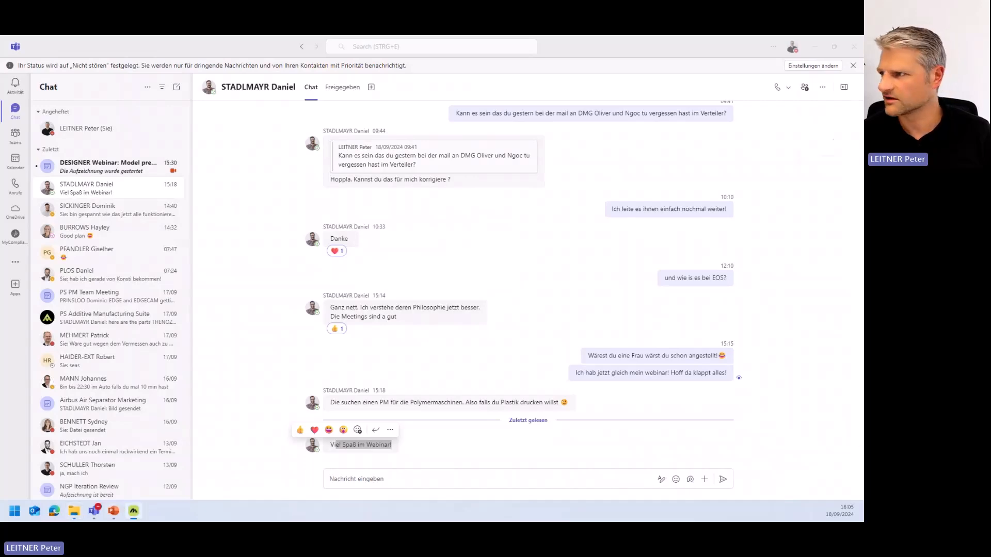
- Switch to AM STUDIO, start a project on the M650 machine and import the E15_01_03_01_008 underbody mount
{"action": "left_click", "coordinate": [133, 511]}
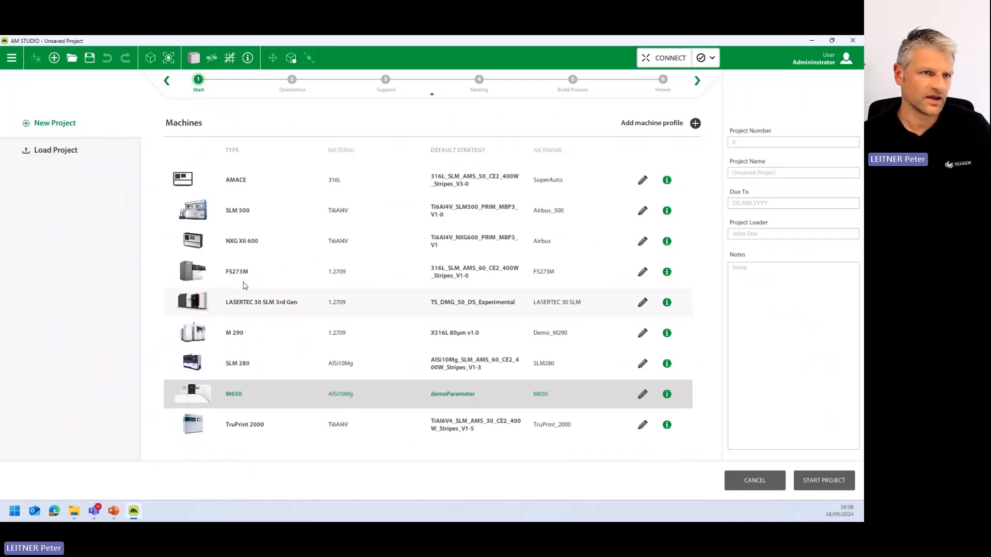
{"action": "double_click", "coordinate": [266, 402]}
{"action": "right_click", "coordinate": [468, 328]}
{"action": "left_click", "coordinate": [511, 367]}
{"action": "double_click", "coordinate": [250, 129]}
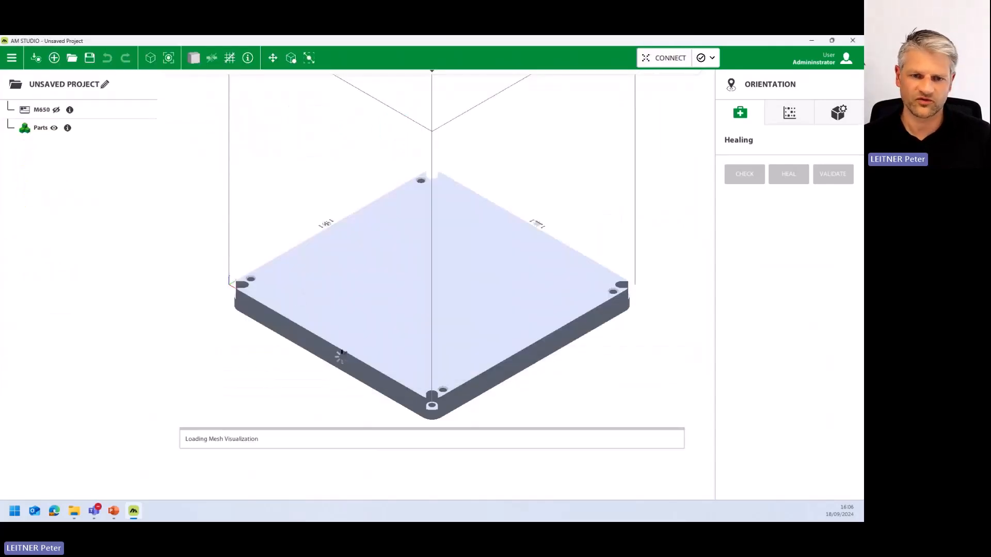
- Position the underbody mount on the build plate and inspect the lettering on its base rail
{"action": "left_click_drag", "start_coordinate": [252, 270], "coordinate": [324, 313]}
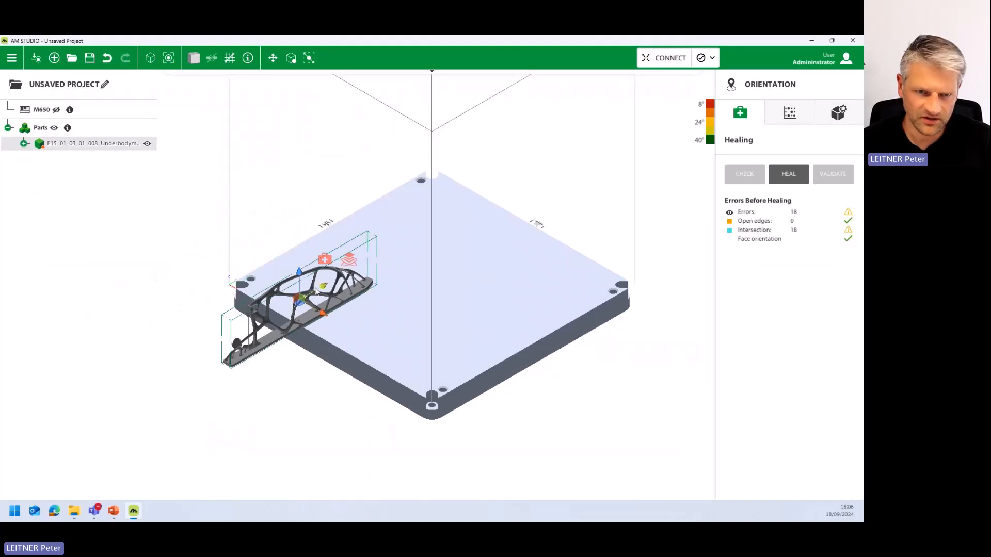
{"action": "scroll", "coordinate": [385, 288], "scroll_direction": "up", "scroll_amount": 6}
{"action": "middle_click_drag", "start_coordinate": [361, 250], "coordinate": [398, 225]}
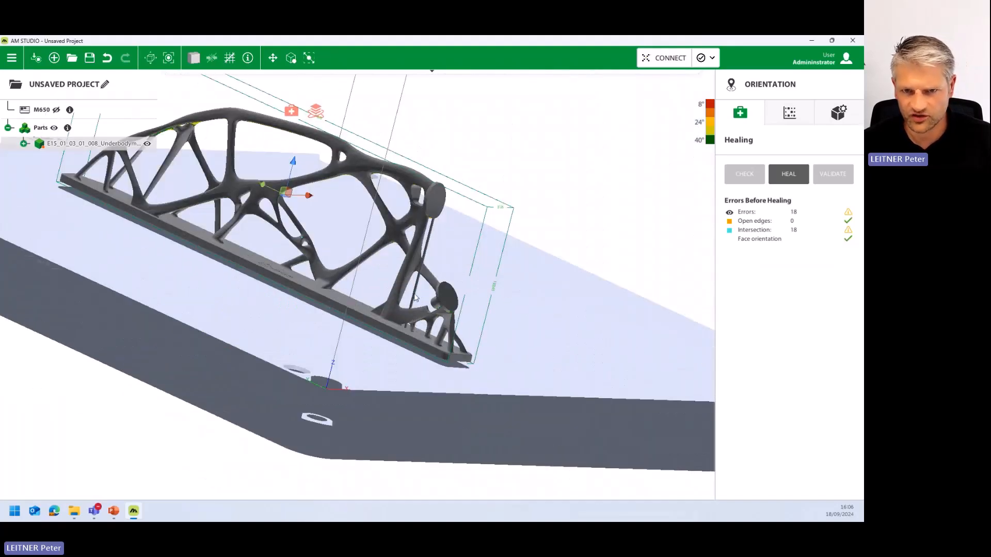
{"action": "scroll", "coordinate": [257, 221], "scroll_direction": "up", "scroll_amount": 5}
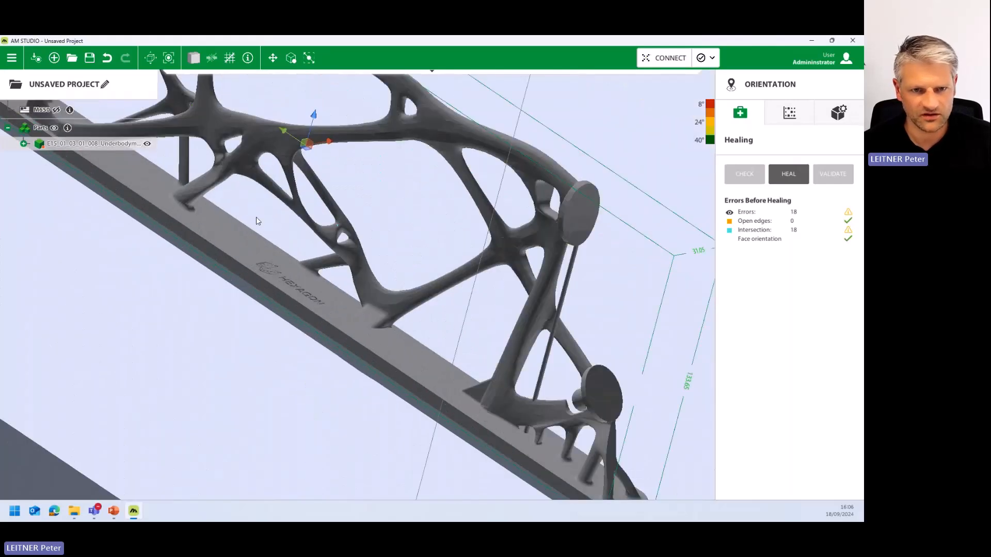
{"action": "scroll", "coordinate": [256, 217], "scroll_direction": "up", "scroll_amount": 5}
{"action": "middle_click_drag", "start_coordinate": [256, 217], "coordinate": [346, 305]}
{"action": "scroll", "coordinate": [373, 299], "scroll_direction": "down", "scroll_amount": 6}
{"action": "scroll", "coordinate": [369, 298], "scroll_direction": "down", "scroll_amount": 2}
- Set the mount's Z transformation to 0 mm in the part options so it sits on the plate
{"action": "left_click", "coordinate": [839, 113]}
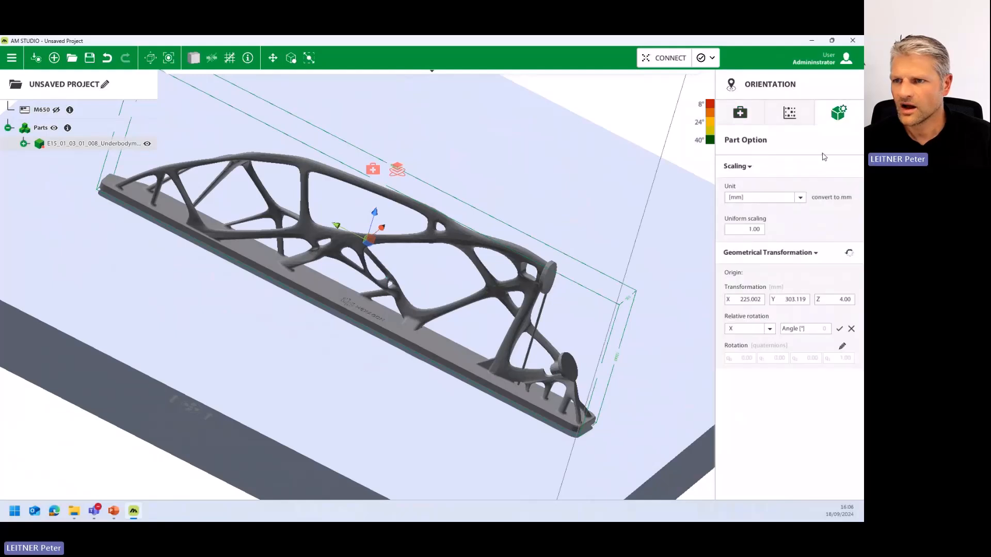
{"action": "left_click_drag", "start_coordinate": [852, 300], "coordinate": [835, 299]}
{"action": "type", "text": "0"}
{"action": "key", "text": "Return"}
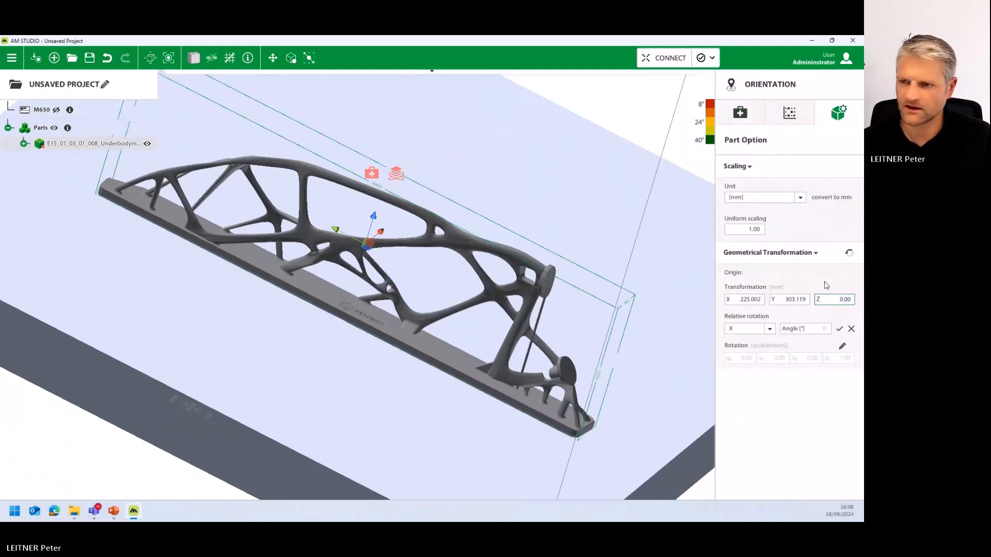
- Go to the Support stage, continue the overlap segmentation and keep the overhang regions selected without the flat underside
{"action": "middle_click_drag", "start_coordinate": [466, 385], "coordinate": [562, 434]}
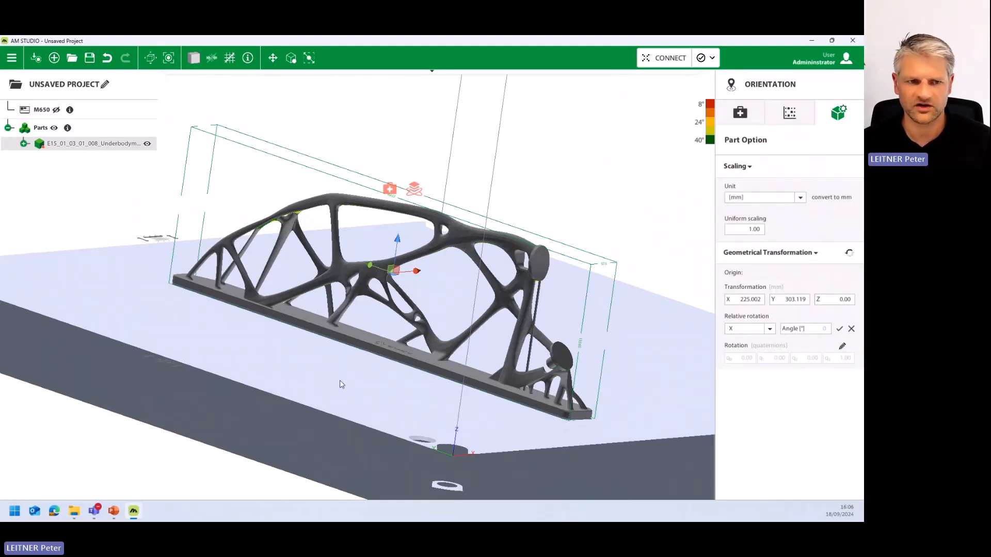
{"action": "scroll", "coordinate": [343, 385], "scroll_direction": "down", "scroll_amount": 2}
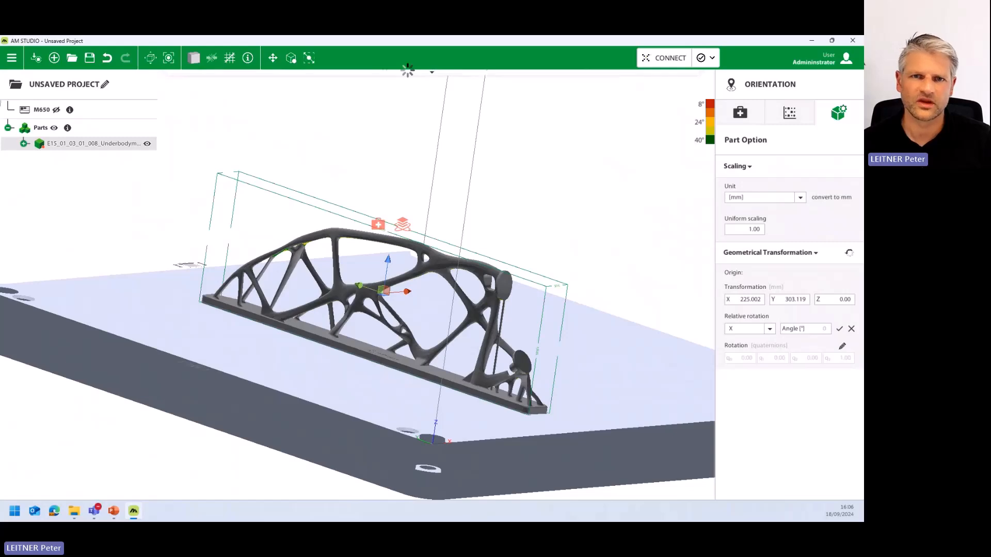
{"action": "left_click", "coordinate": [385, 81]}
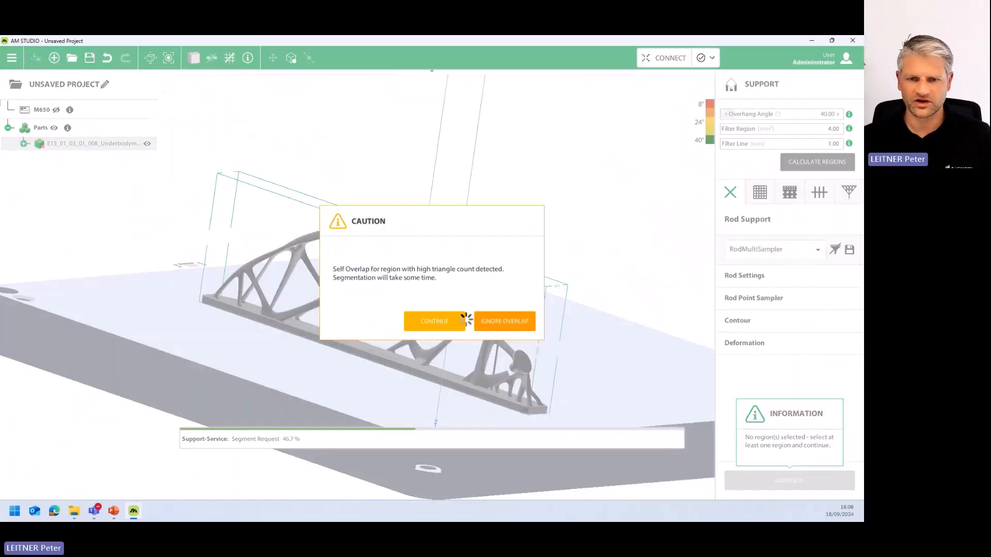
{"action": "left_click", "coordinate": [434, 322]}
{"action": "middle_click_drag", "start_coordinate": [396, 354], "coordinate": [491, 336]}
{"action": "left_click", "coordinate": [500, 339]}
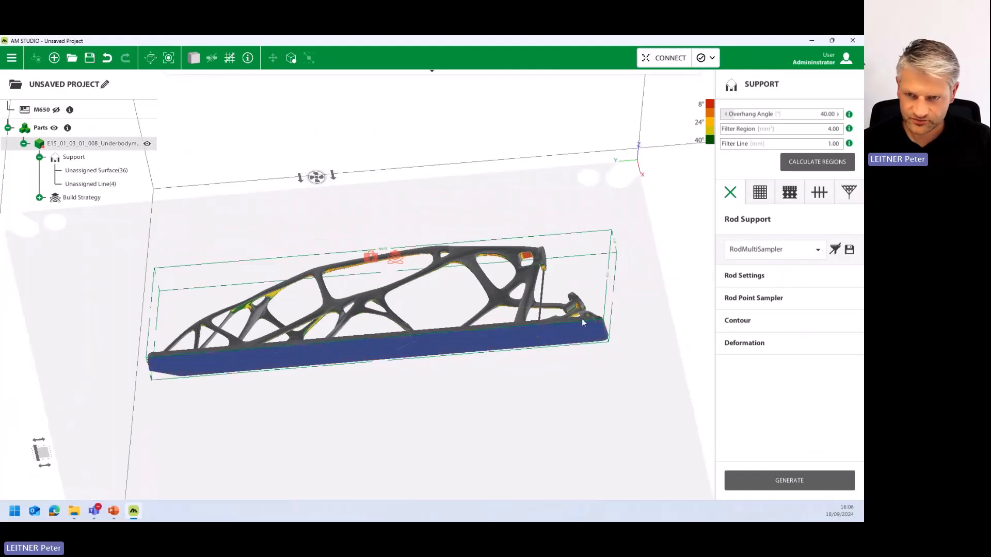
- Generate tree supports with the TreeStiff preset for the selected overhang regions
{"action": "left_click", "coordinate": [849, 192]}
{"action": "left_click", "coordinate": [765, 249]}
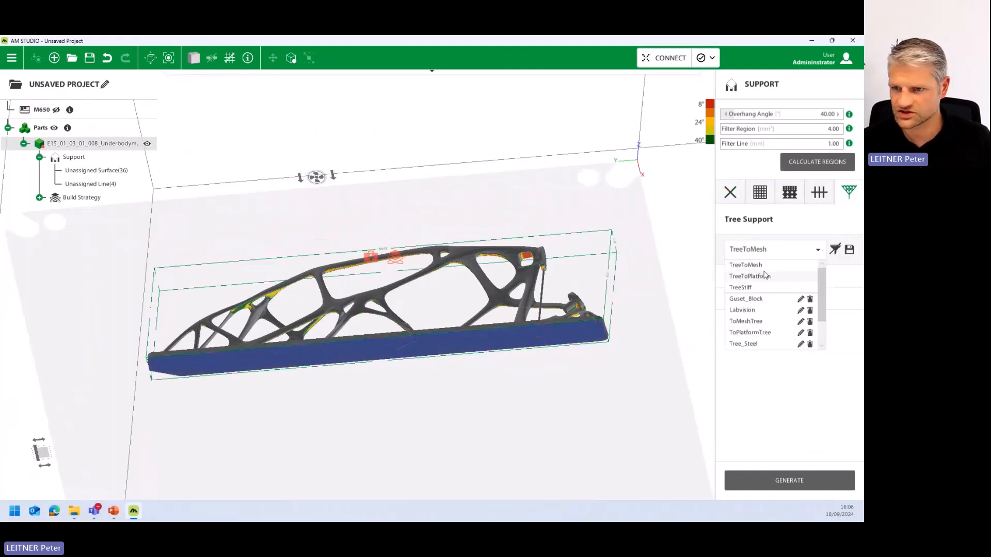
{"action": "left_click", "coordinate": [753, 285]}
{"action": "left_click", "coordinate": [789, 481]}
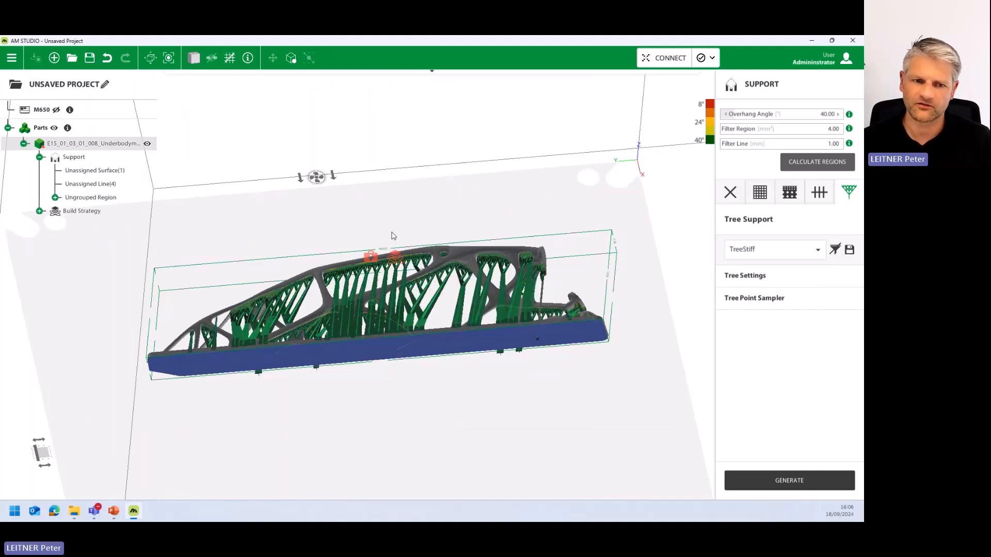
- Proceed through nesting to the build process simulation and create a uniform voxel mesh with 4 mm edge length
{"action": "middle_click_drag", "start_coordinate": [391, 244], "coordinate": [307, 390]}
{"action": "middle_click_drag", "start_coordinate": [458, 238], "coordinate": [409, 396]}
{"action": "middle_click_drag", "start_coordinate": [388, 304], "coordinate": [394, 347]}
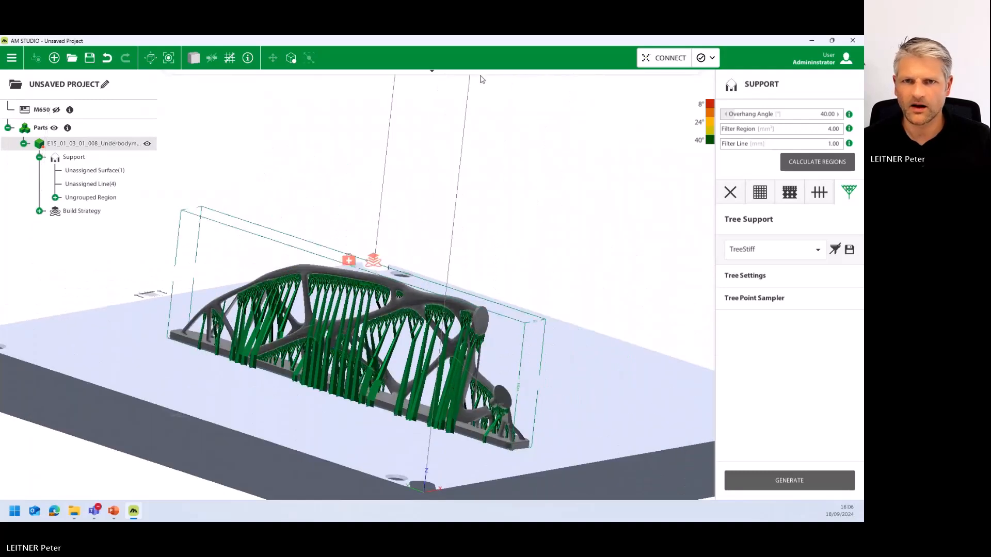
{"action": "left_click", "coordinate": [479, 79]}
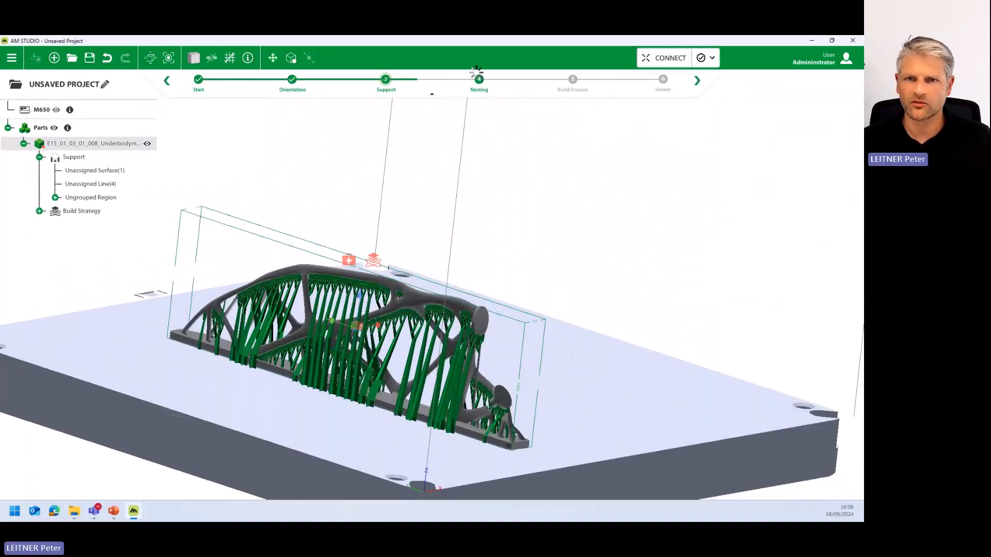
{"action": "left_click", "coordinate": [574, 82]}
{"action": "left_click", "coordinate": [723, 223]}
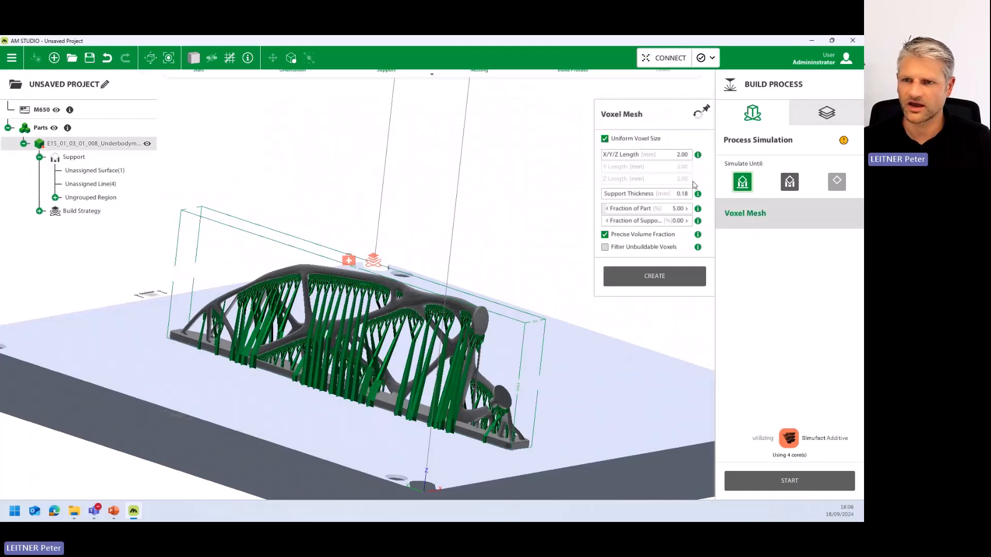
{"action": "left_click", "coordinate": [675, 153]}
{"action": "type", "text": "4"}
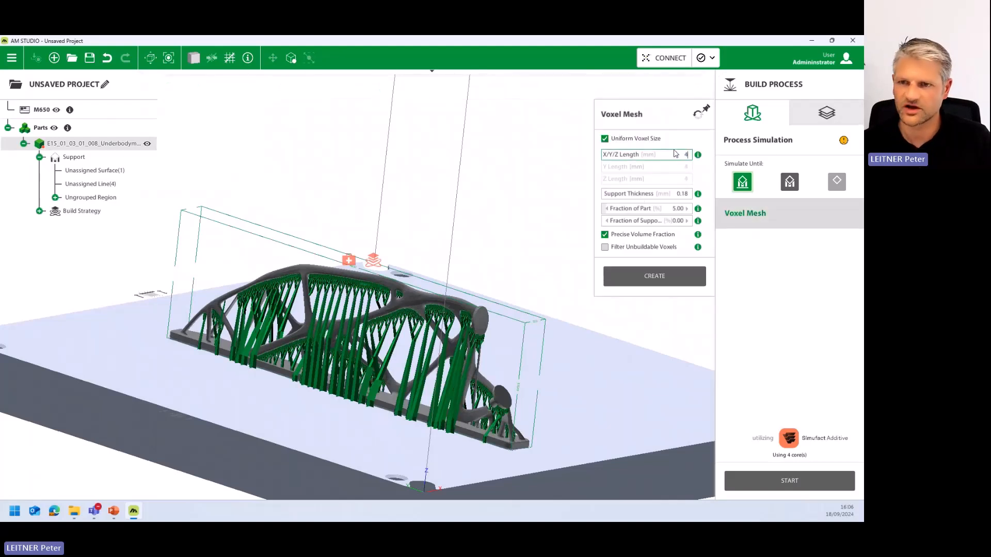
{"action": "left_click", "coordinate": [655, 281]}
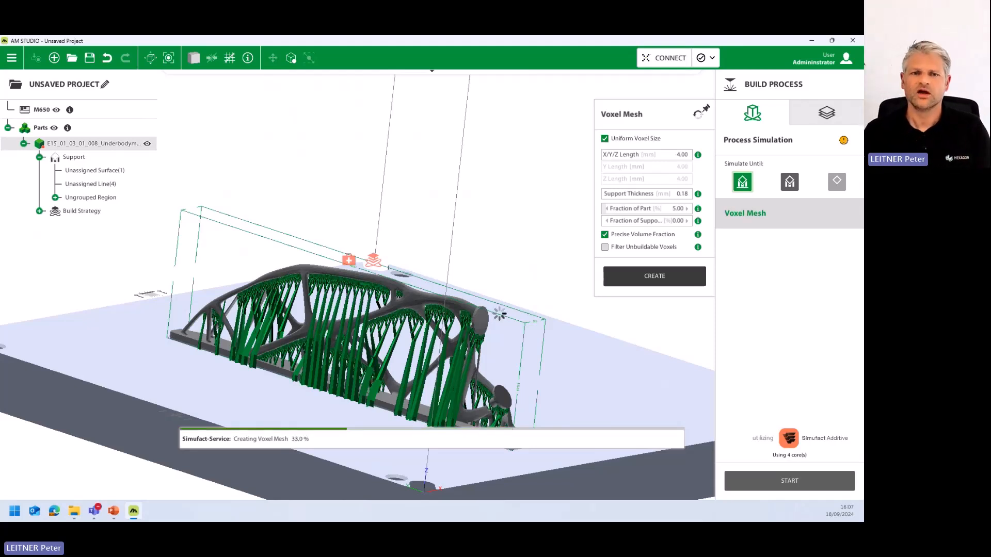
- Run the build process simulation and show the distortion result at simulation step Increment 35
{"action": "left_click", "coordinate": [789, 481]}
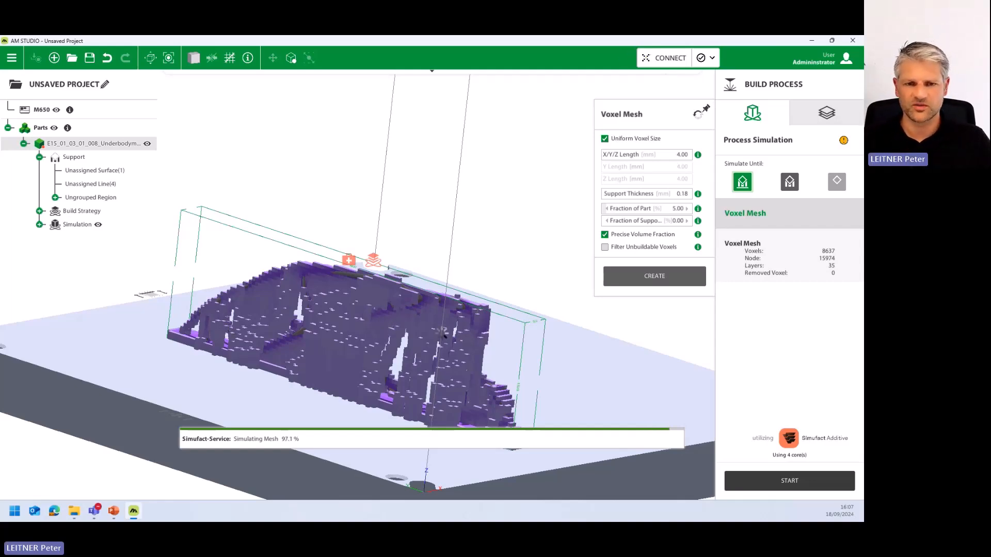
{"action": "middle_click_drag", "start_coordinate": [461, 357], "coordinate": [511, 338]}
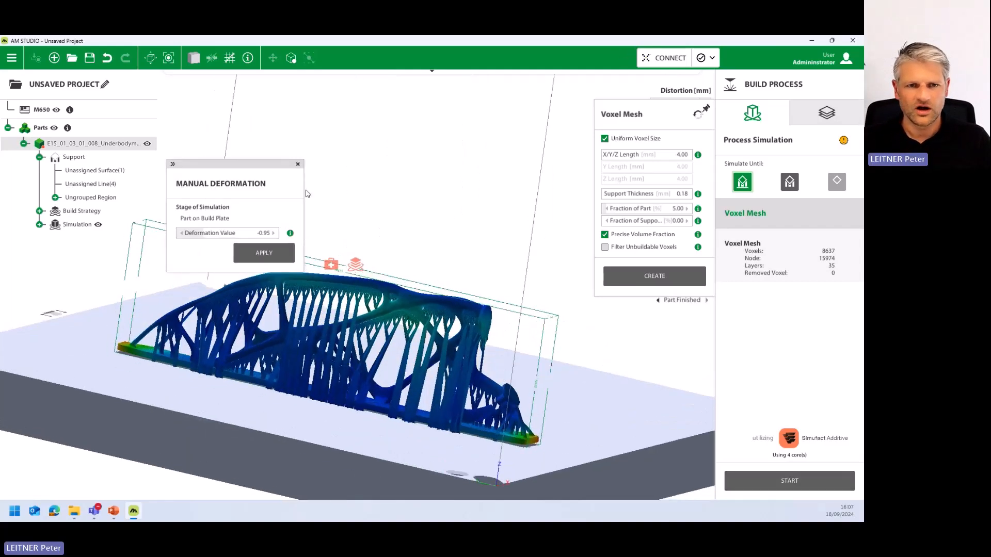
{"action": "left_click", "coordinate": [753, 218]}
{"action": "left_click_drag", "start_coordinate": [656, 251], "coordinate": [627, 262]}
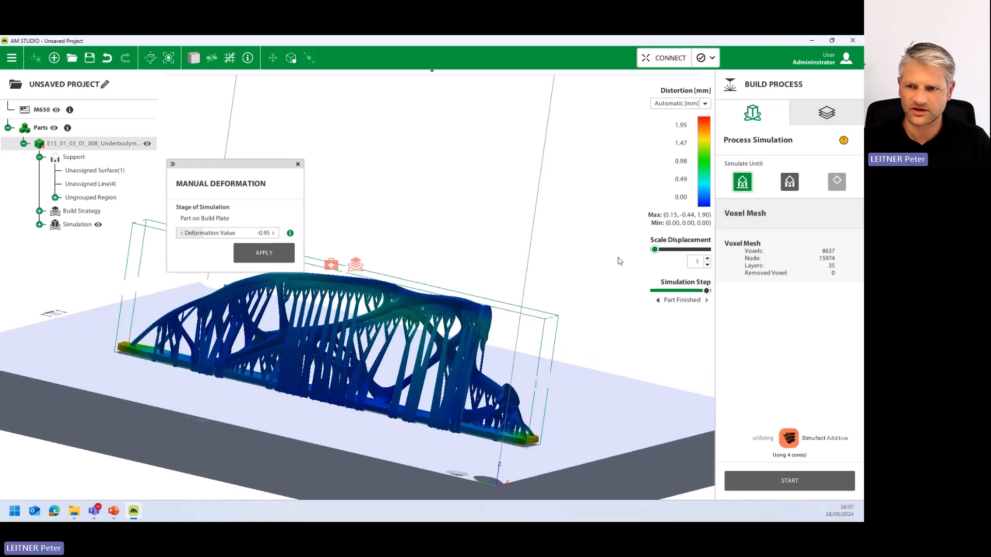
{"action": "left_click", "coordinate": [658, 301]}
{"action": "middle_click_drag", "start_coordinate": [499, 316], "coordinate": [435, 315]}
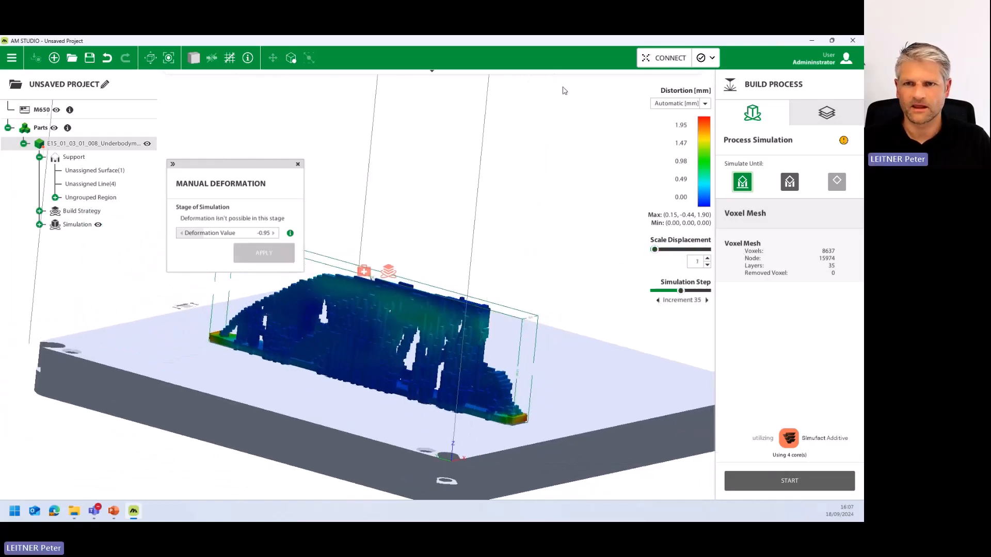
- Assign the M650-700W-AlSi10Mg-150um-main-FAM build strategy to the part and generate the build file without saving the project
{"action": "left_click", "coordinate": [827, 114]}
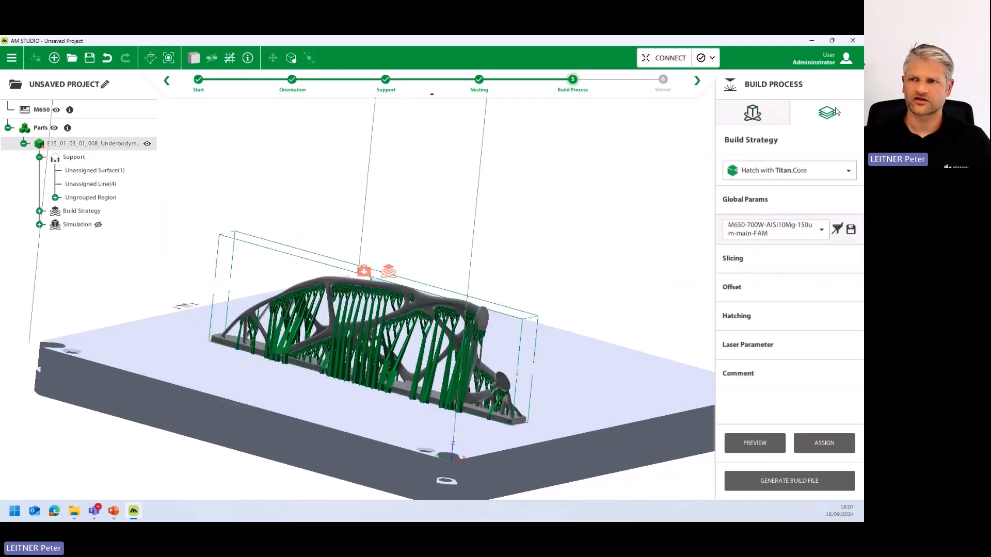
{"action": "left_click", "coordinate": [836, 444]}
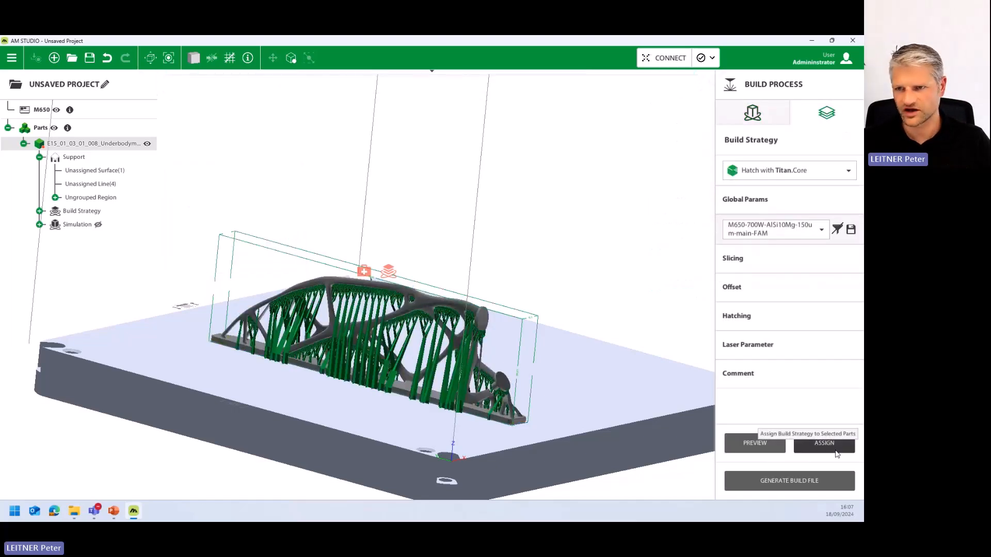
{"action": "left_click", "coordinate": [804, 480]}
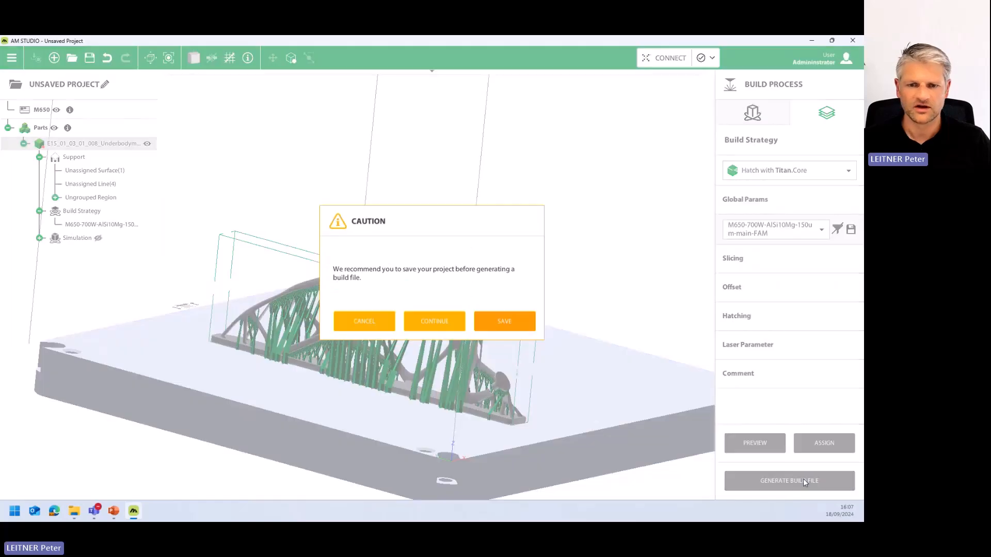
{"action": "left_click", "coordinate": [437, 325]}
{"action": "left_click", "coordinate": [499, 329]}
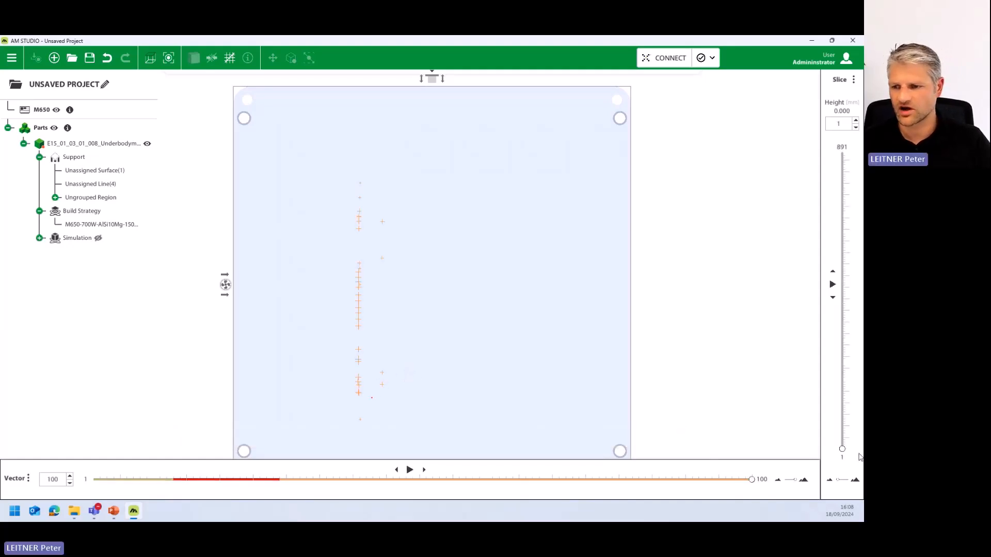
- Show layer 200 of the generated build file and examine its contour, hatch and support vectors up close
{"action": "left_click_drag", "start_coordinate": [842, 449], "coordinate": [841, 383]}
{"action": "scroll", "coordinate": [460, 382], "scroll_direction": "up", "scroll_amount": 3}
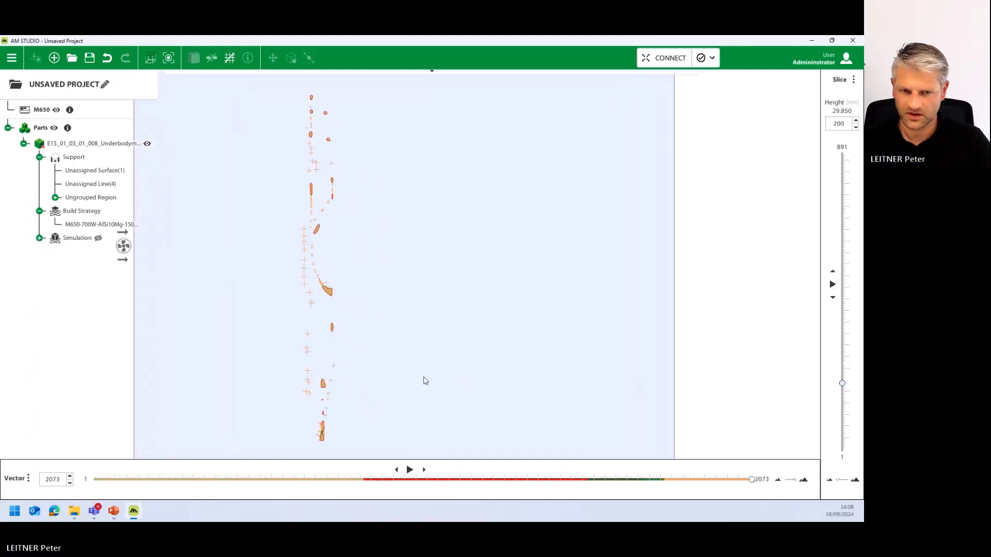
{"action": "scroll", "coordinate": [420, 292], "scroll_direction": "up", "scroll_amount": 6}
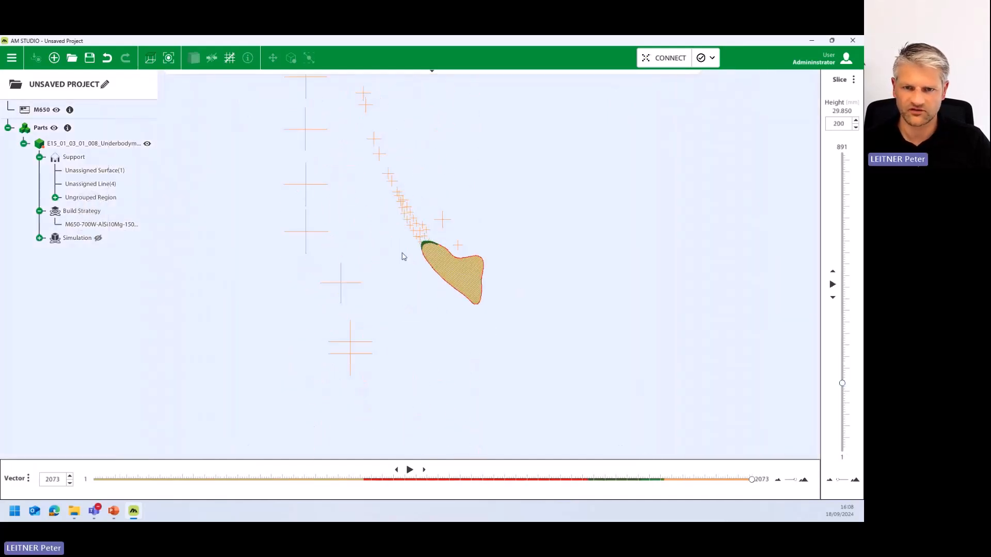
{"action": "scroll", "coordinate": [465, 276], "scroll_direction": "up", "scroll_amount": 4}
{"action": "mouse_move", "coordinate": [752, 479]}
{"action": "left_mouse_down"}
{"action": "mouse_move", "coordinate": [186, 471]}
{"action": "mouse_move", "coordinate": [117, 479]}
{"action": "mouse_move", "coordinate": [583, 512]}
{"action": "mouse_move", "coordinate": [777, 513]}
{"action": "left_mouse_up"}
{"action": "scroll", "coordinate": [424, 172], "scroll_direction": "down", "scroll_amount": 2}
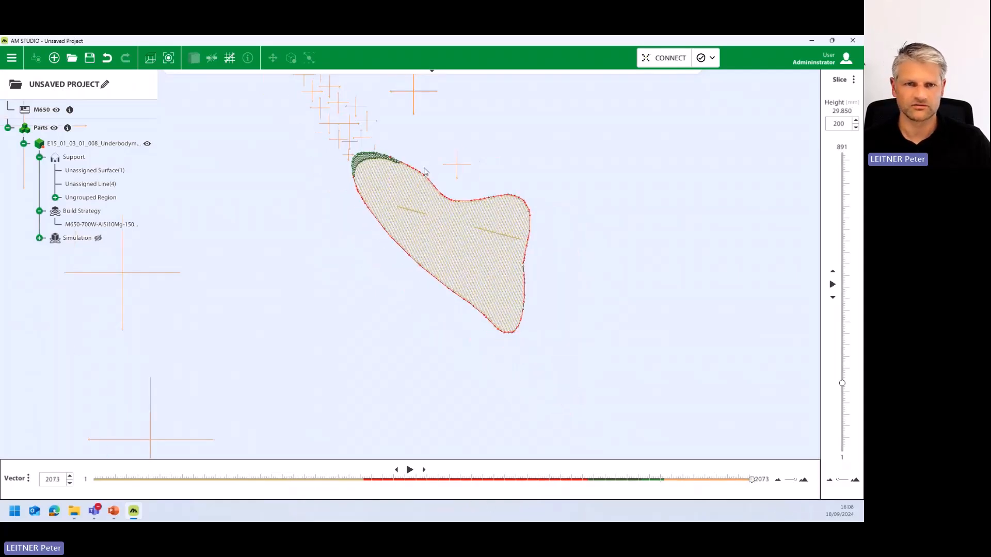
{"action": "scroll", "coordinate": [413, 177], "scroll_direction": "down", "scroll_amount": 8}
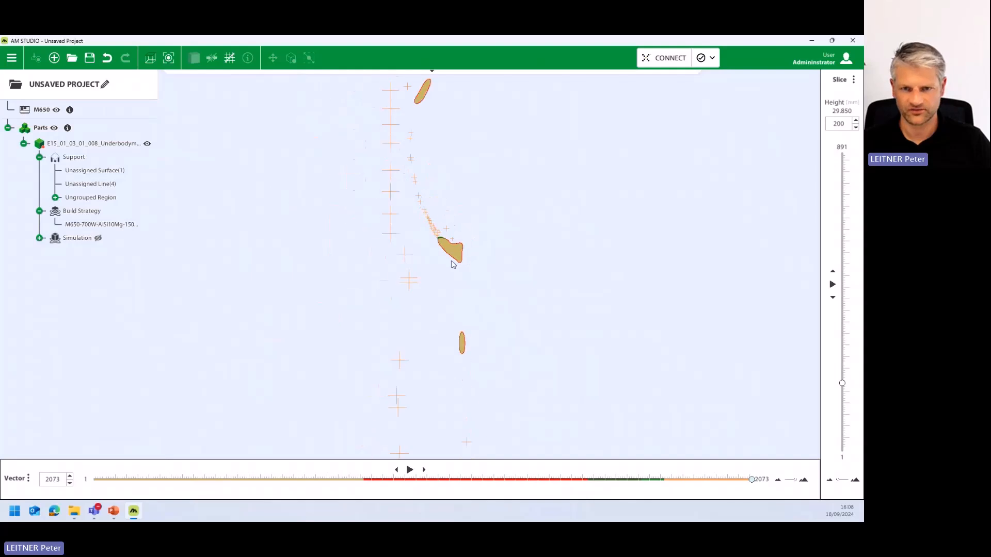
{"action": "scroll", "coordinate": [474, 291], "scroll_direction": "down", "scroll_amount": 6}
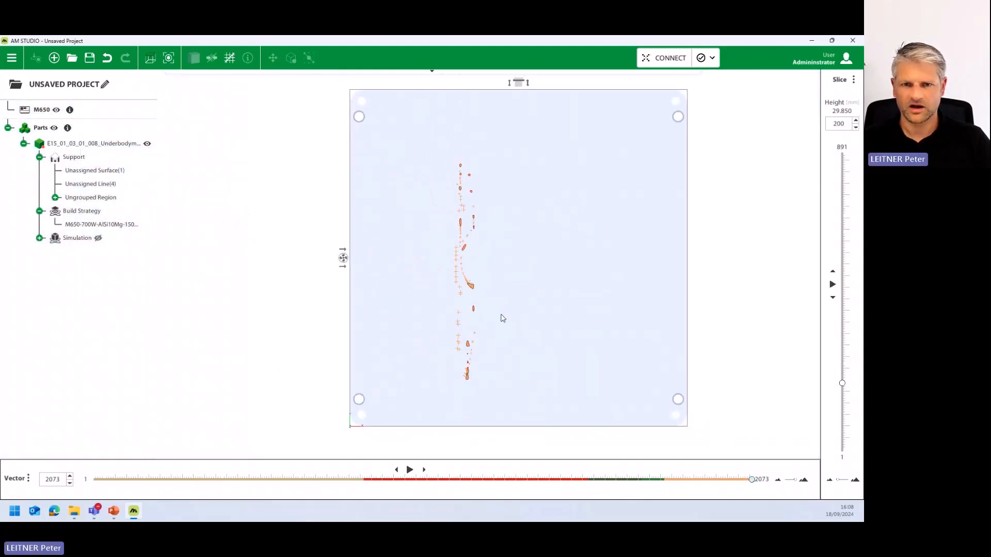
{"action": "scroll", "coordinate": [482, 325], "scroll_direction": "down", "scroll_amount": 1}
- Switch to the PowerPoint presentation and show the DESIGNER summary slide full screen
{"action": "left_click_drag", "start_coordinate": [0, 46], "coordinate": [129, 37]}
{"action": "left_click", "coordinate": [85, 268]}
{"action": "left_click", "coordinate": [763, 495]}
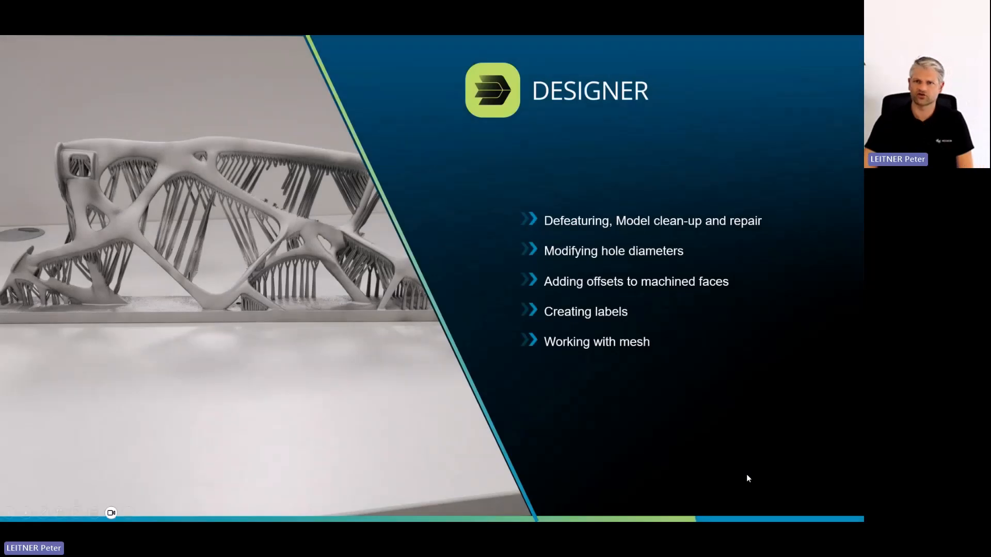